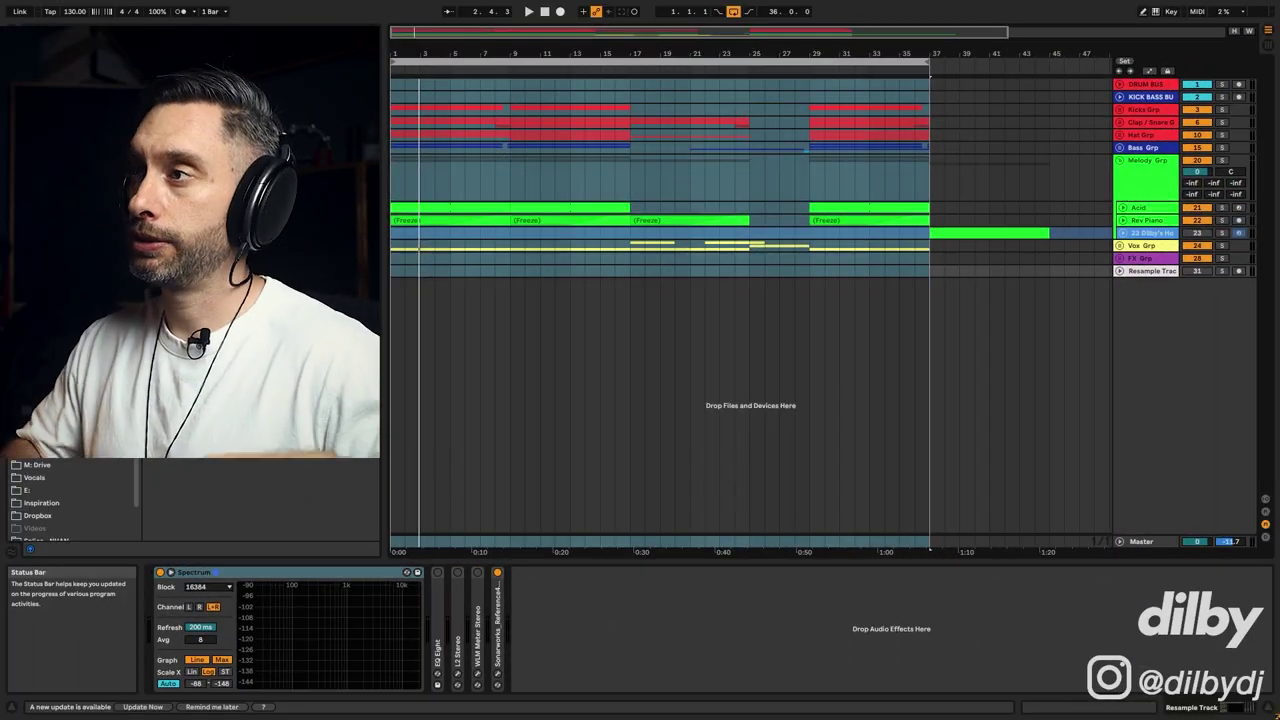
Start playback and briefly unfold then fold the Kicks and Clap / Snare groups.
key(ctrl+a)
key(space)
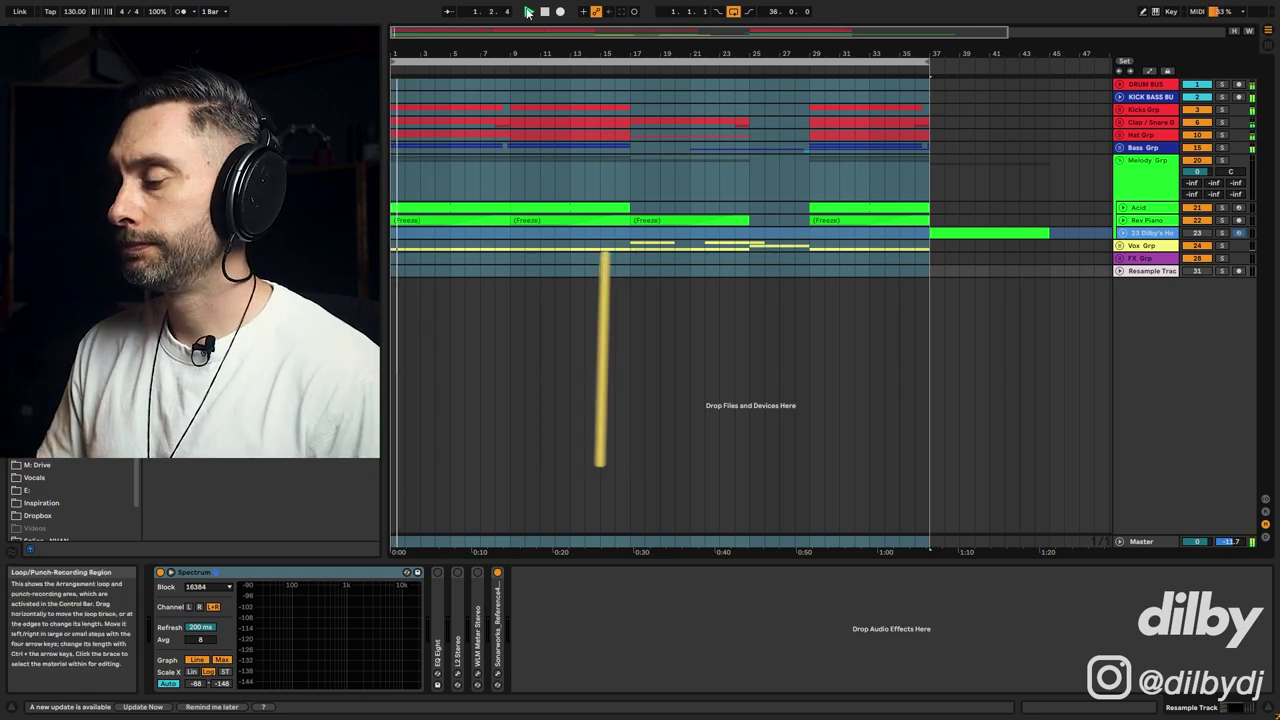
click(1120, 110)
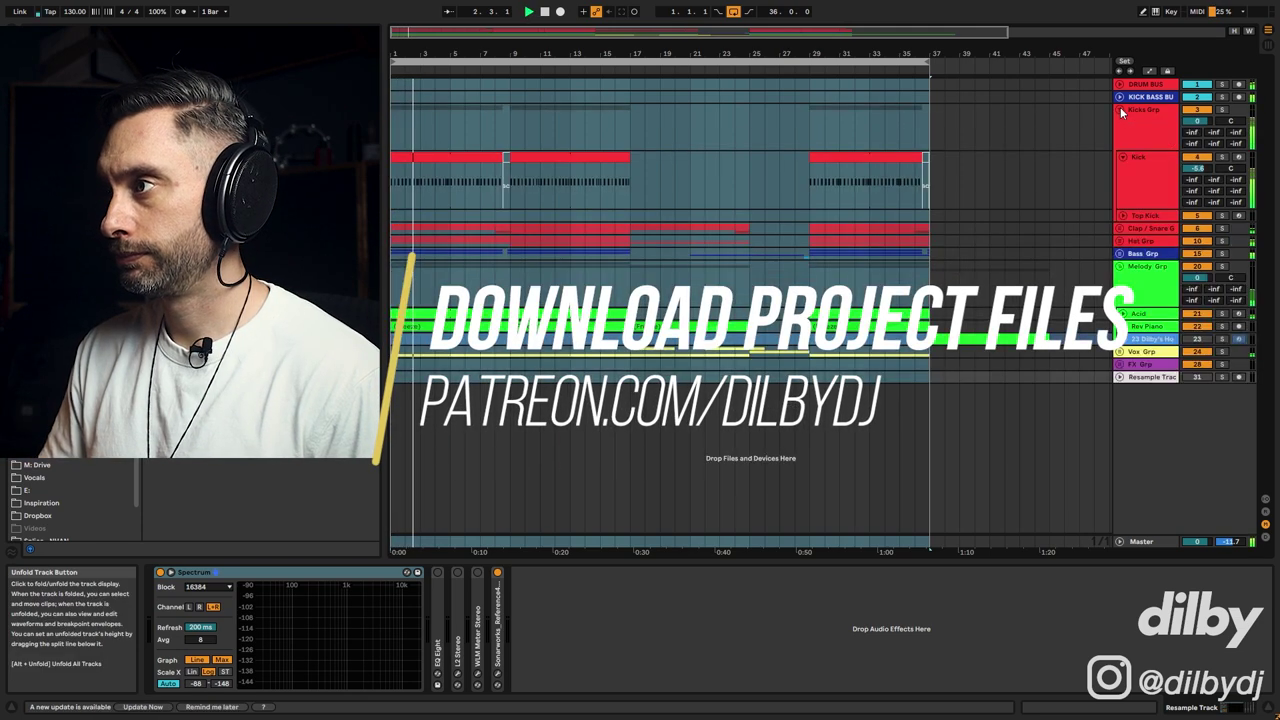
click(1120, 110)
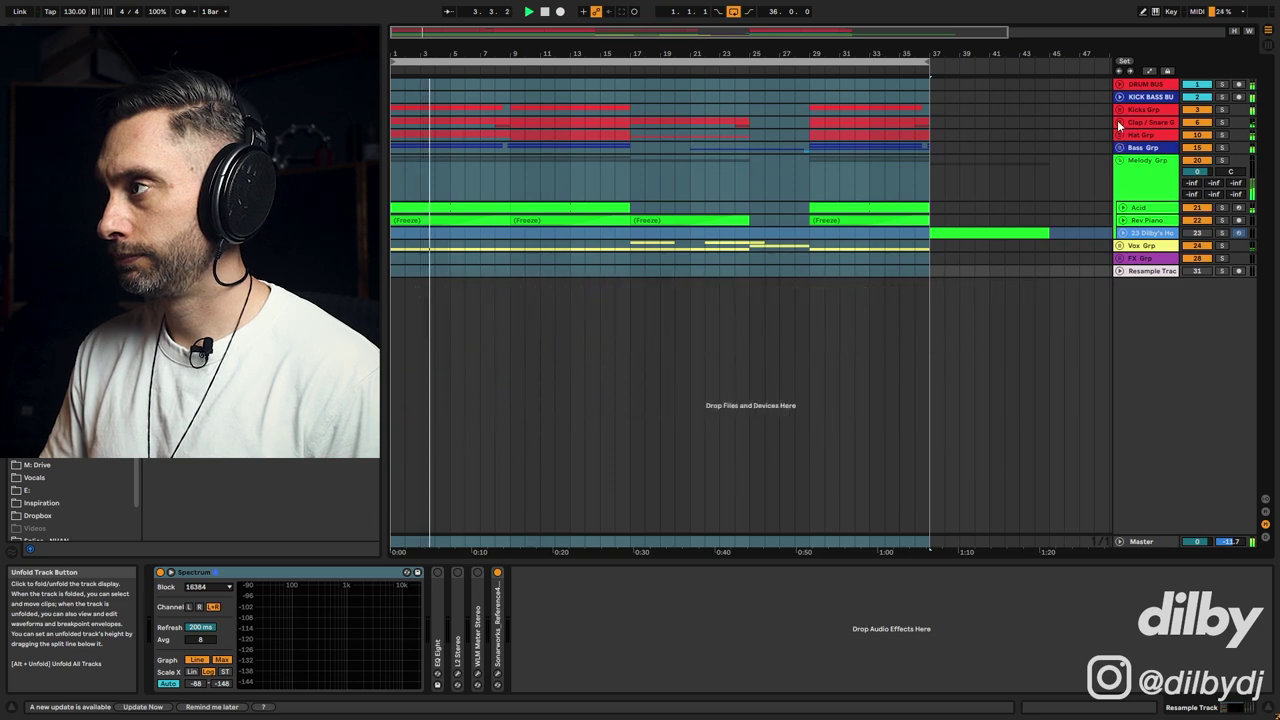
click(1119, 123)
click(1119, 123)
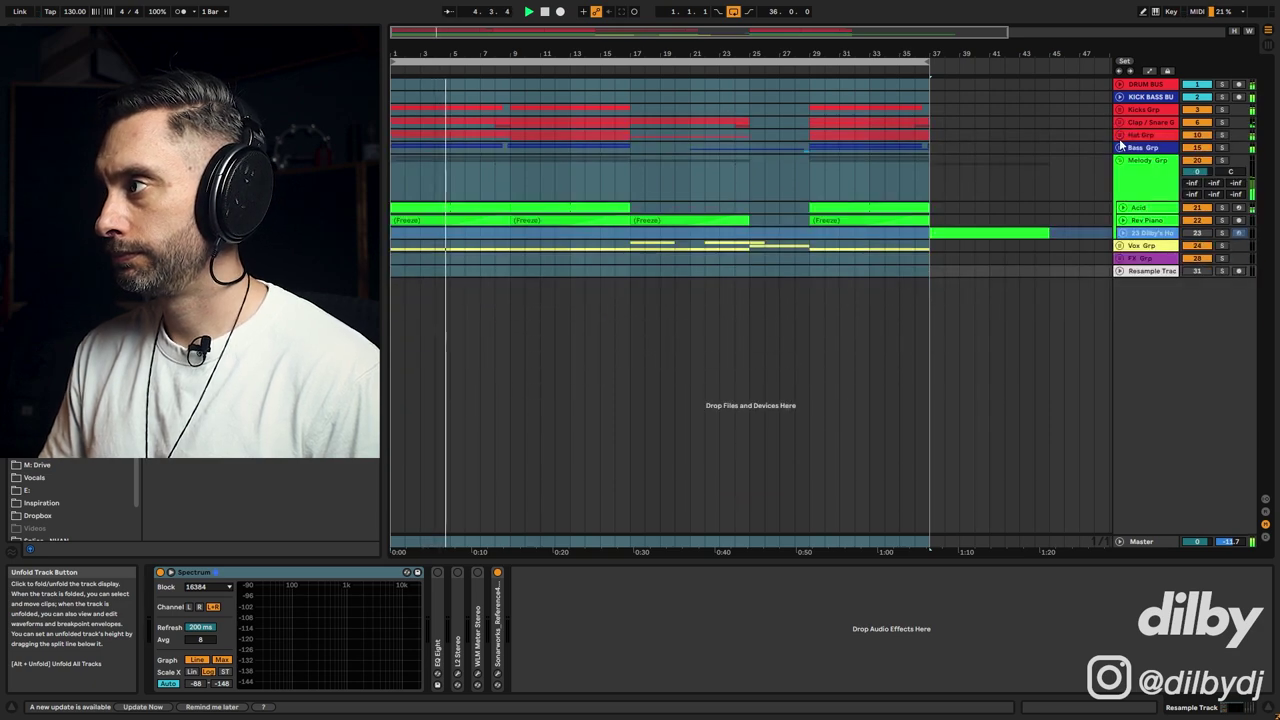
Unfold the Bass group, inspect Sub, Bass Tom, Fingered Bass and Bass Fill devices, then fold it.
click(1118, 148)
click(1155, 208)
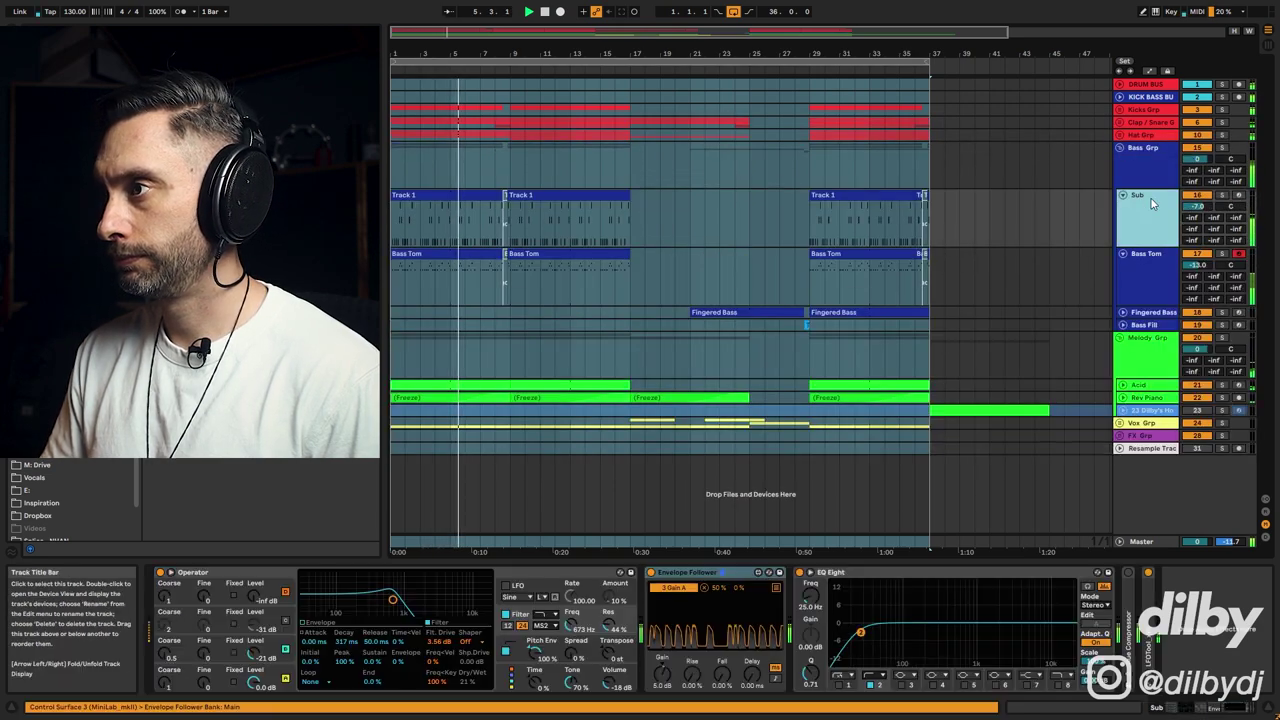
click(1141, 269)
click(1148, 314)
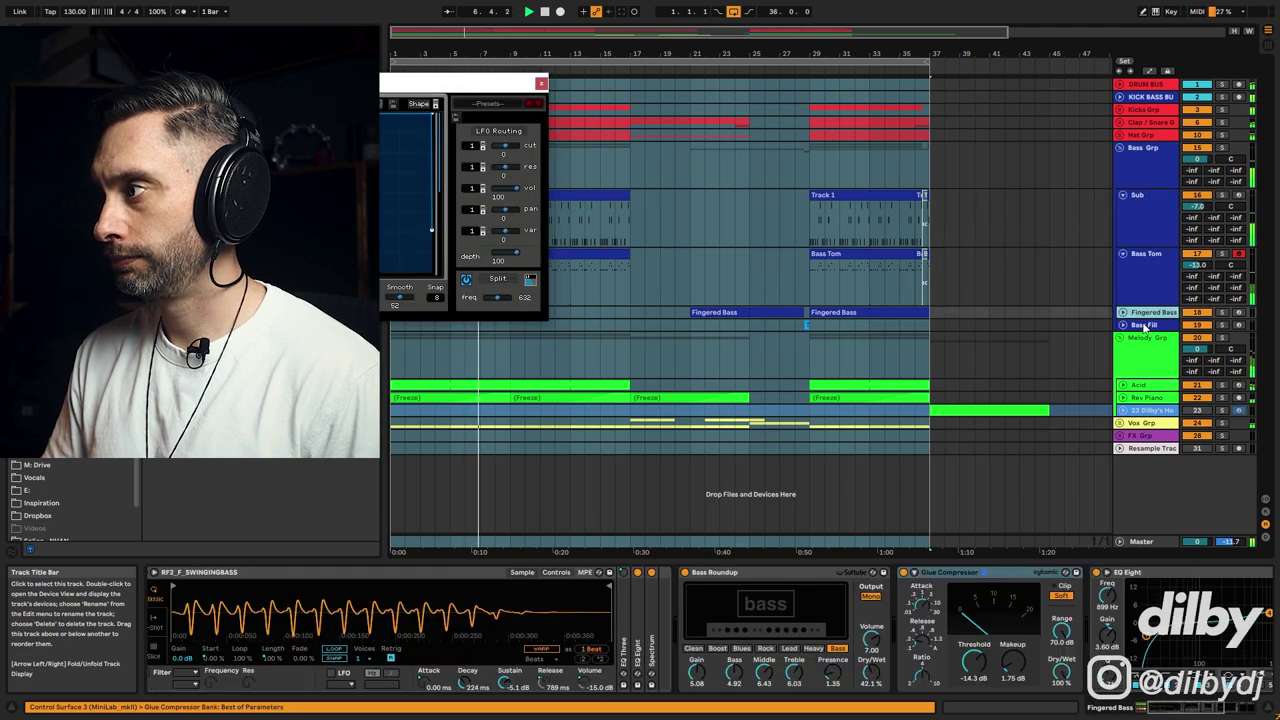
click(1146, 327)
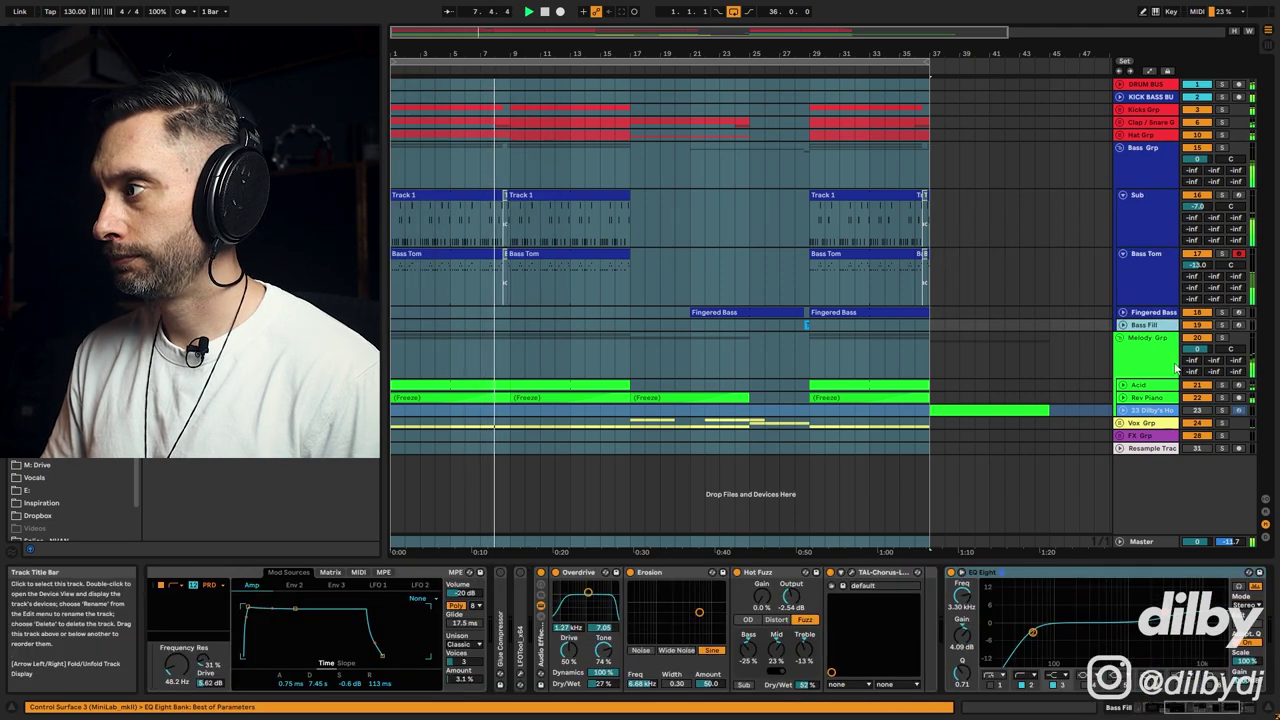
click(1148, 340)
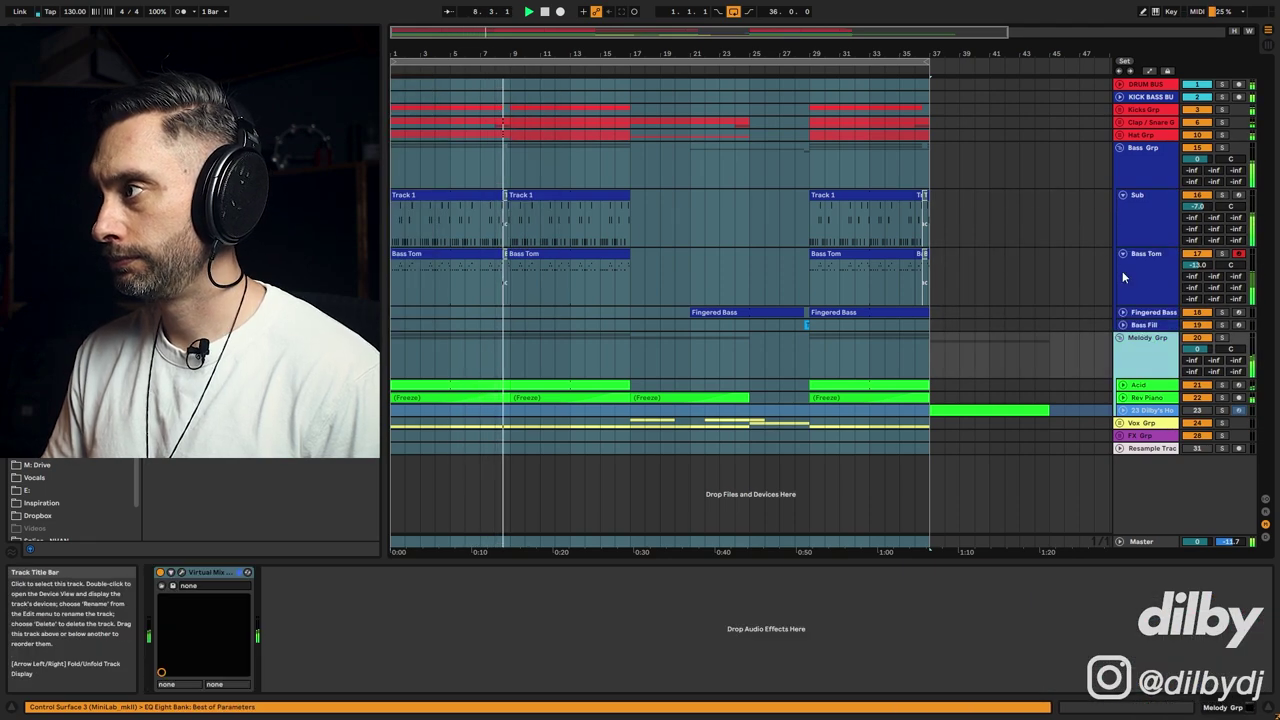
click(1120, 147)
Expand the Acid and Rev Piano lanes to inspect their devices, then fold the Melody group.
click(1126, 209)
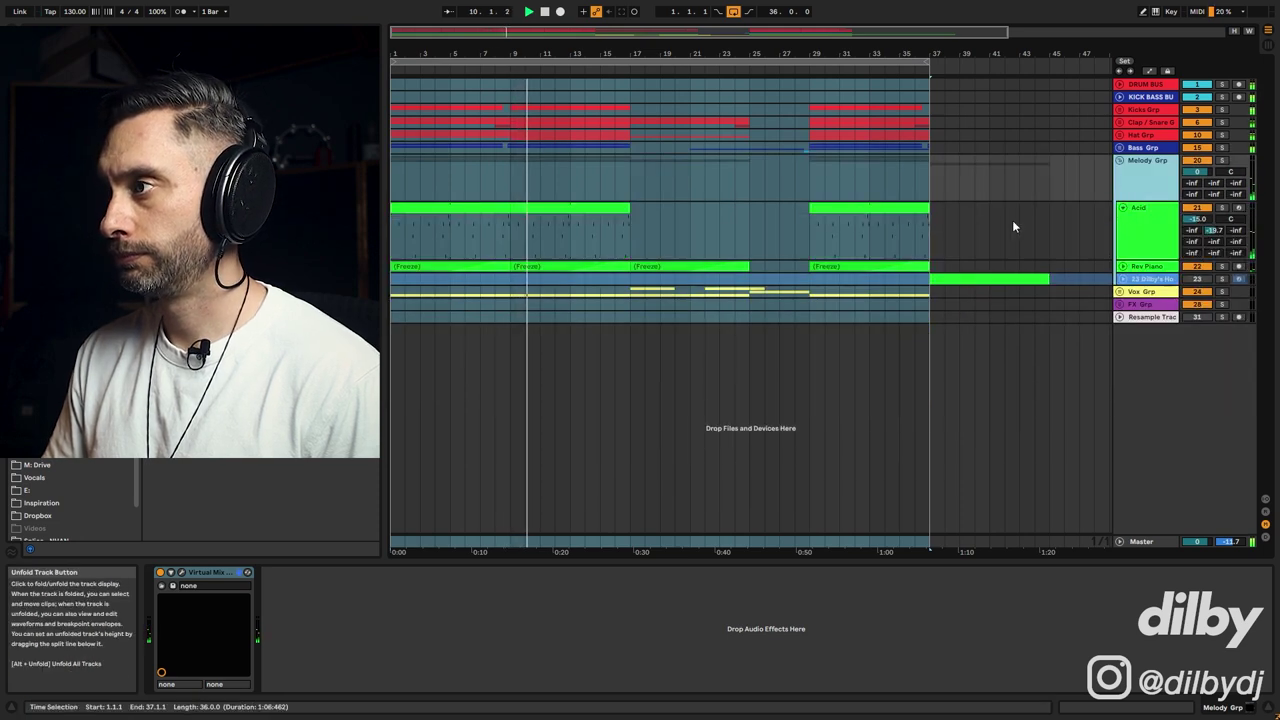
click(1155, 213)
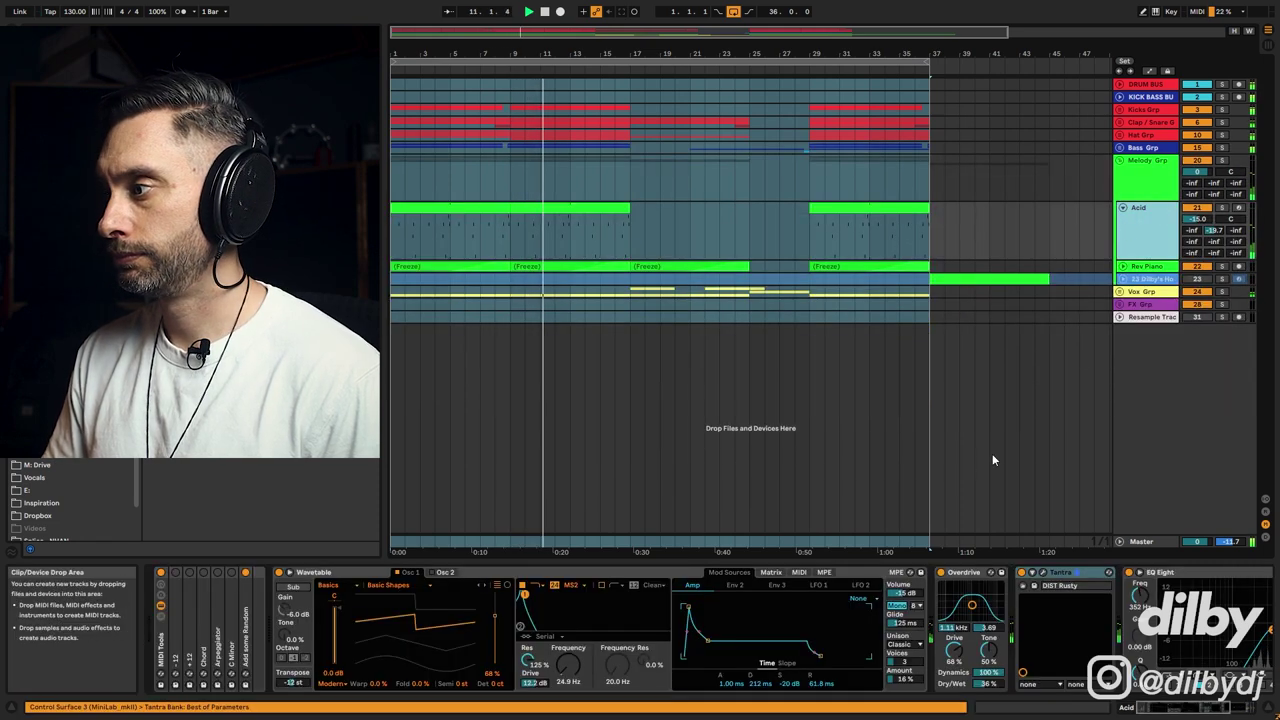
click(1145, 267)
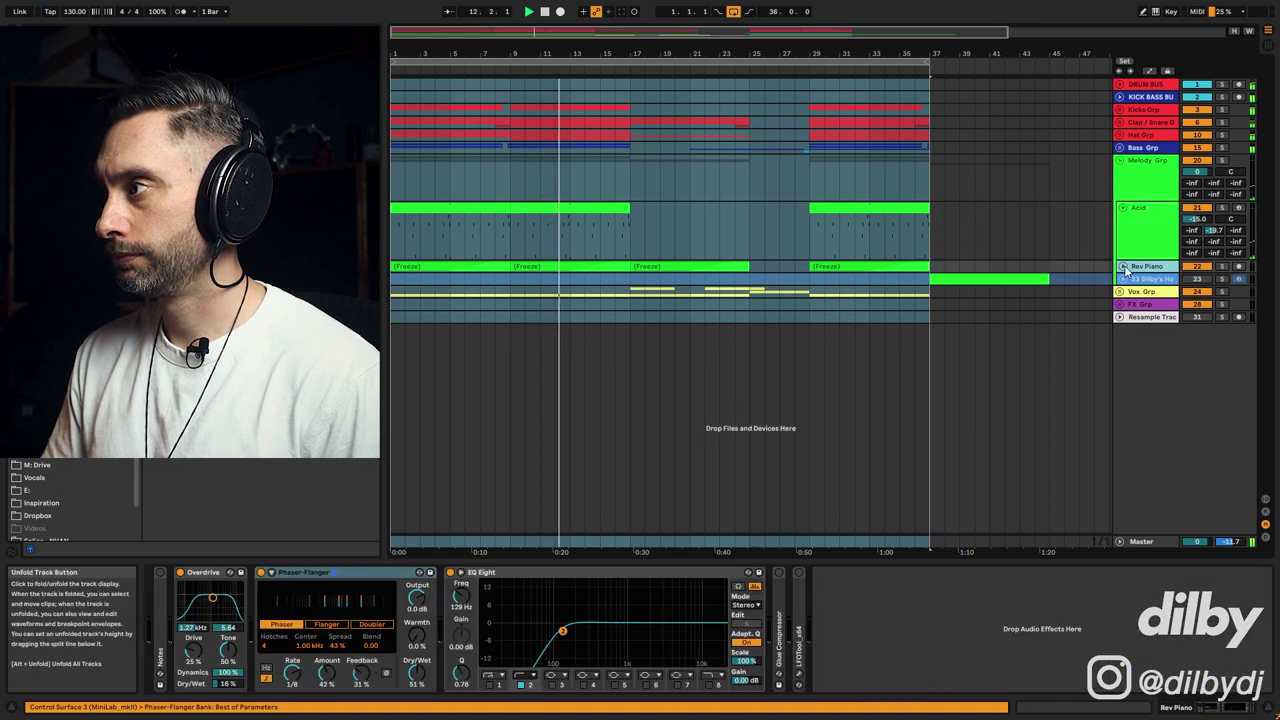
click(1123, 267)
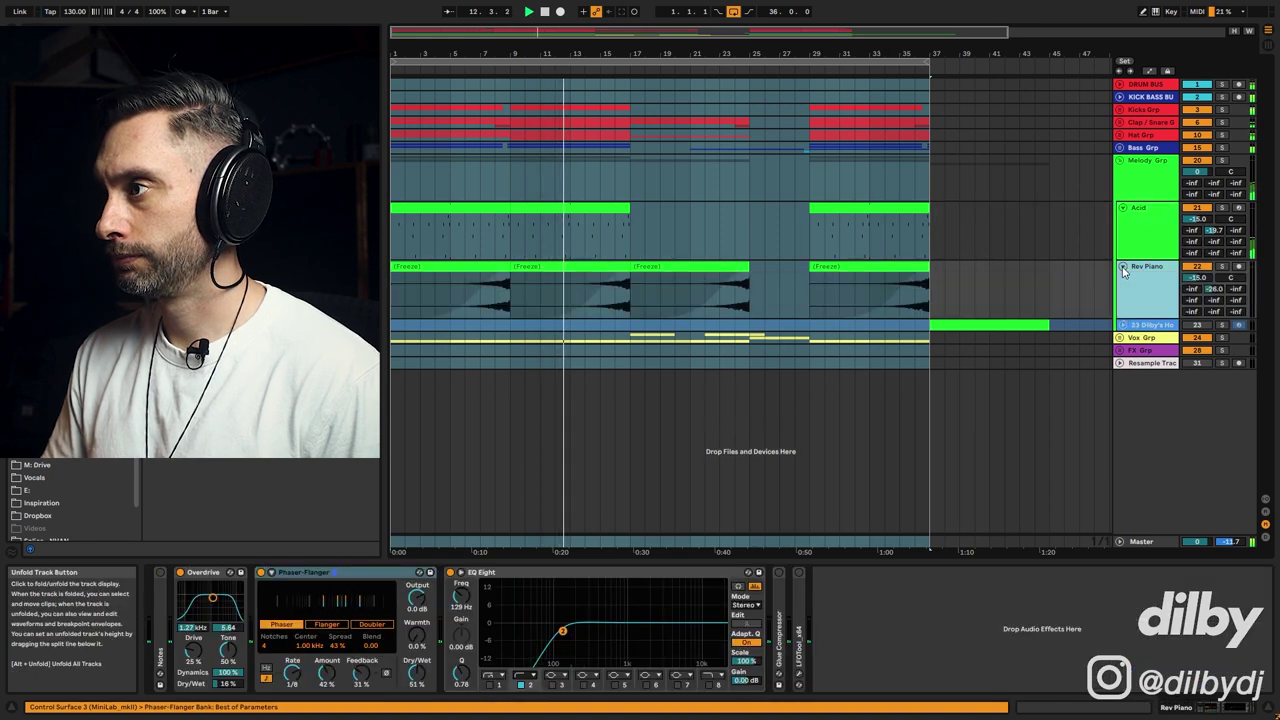
click(1145, 177)
key(Left)
Unfold the Vox group to view the Adlibs, GYT Vox and Breath lanes, then fold it.
click(1135, 174)
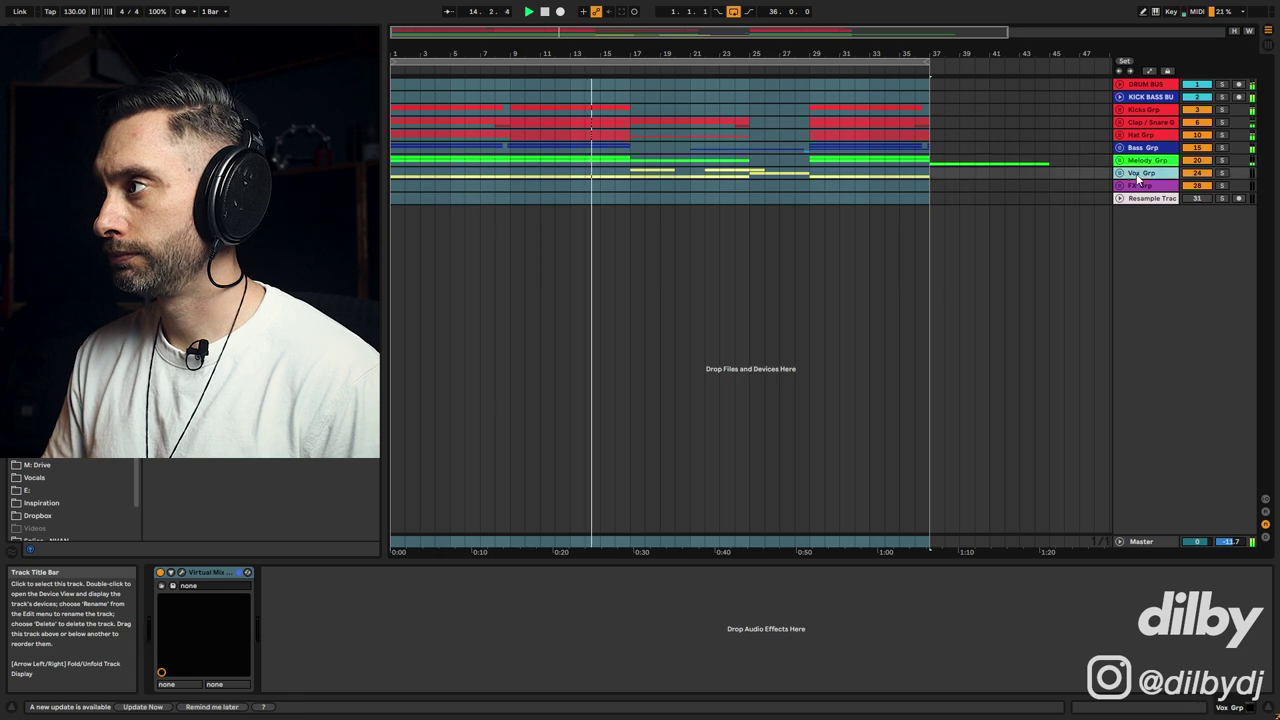
click(1120, 173)
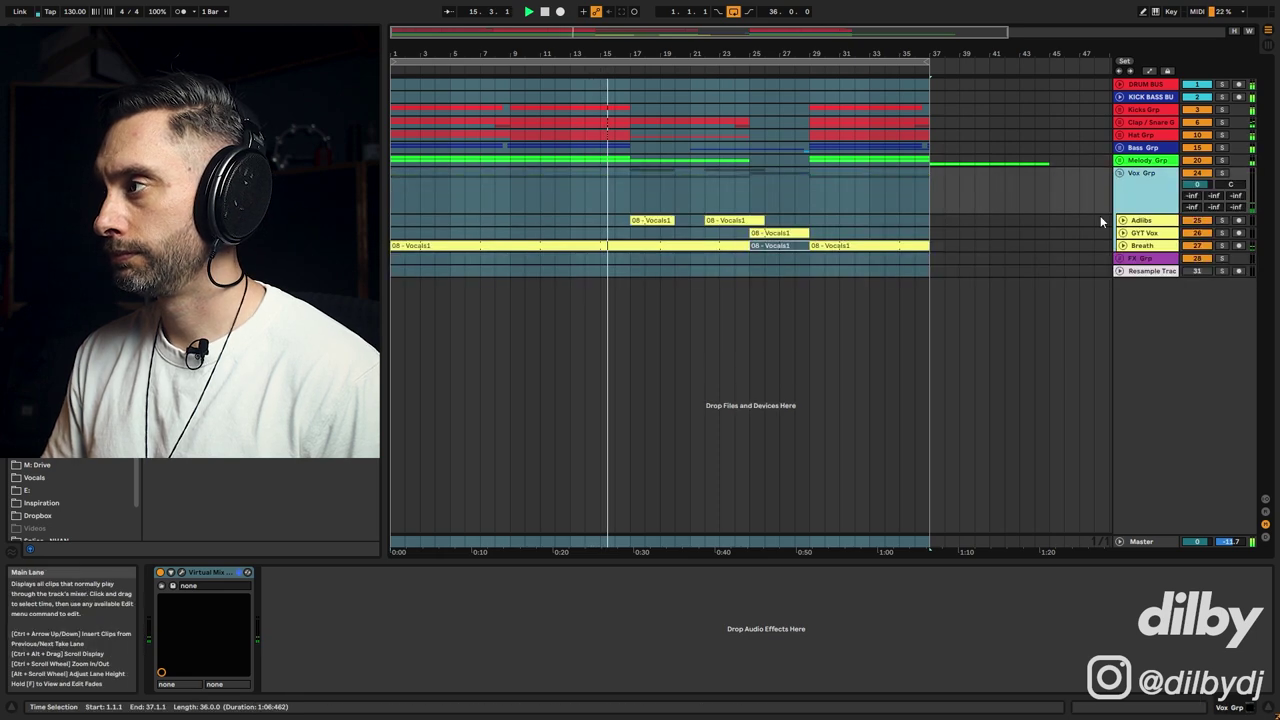
click(1122, 220)
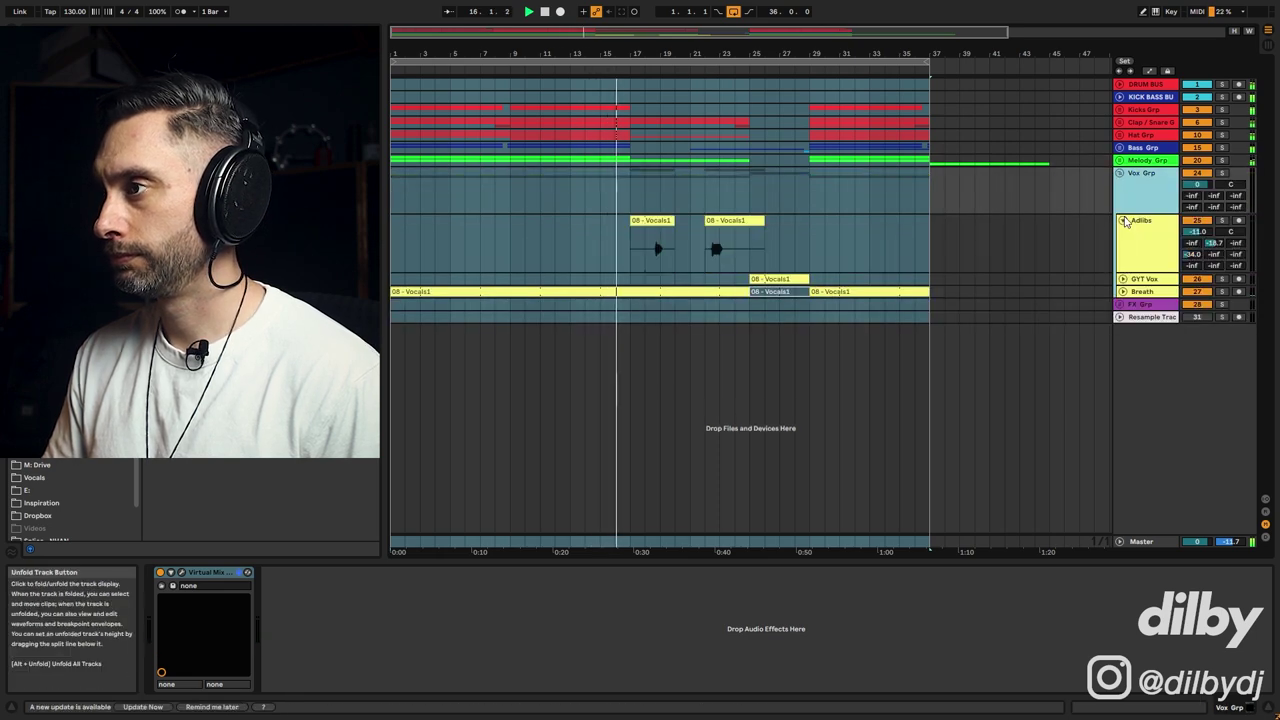
click(1122, 279)
click(1123, 338)
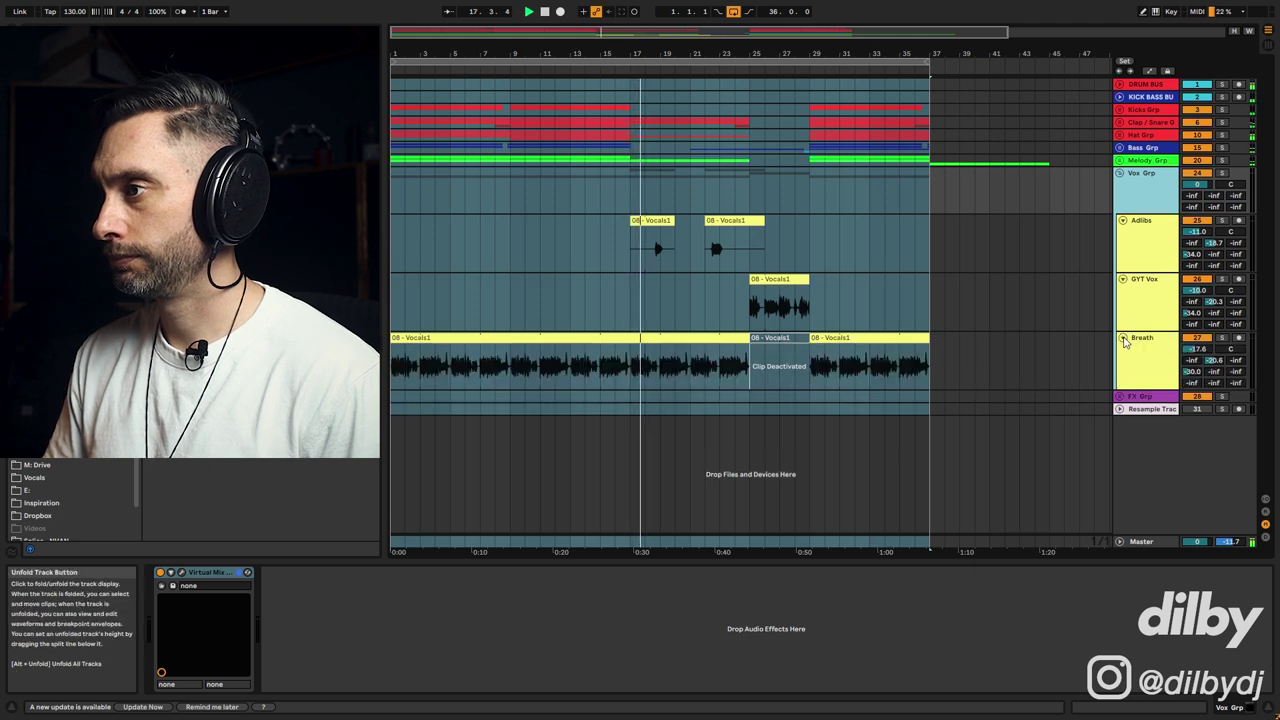
click(1120, 174)
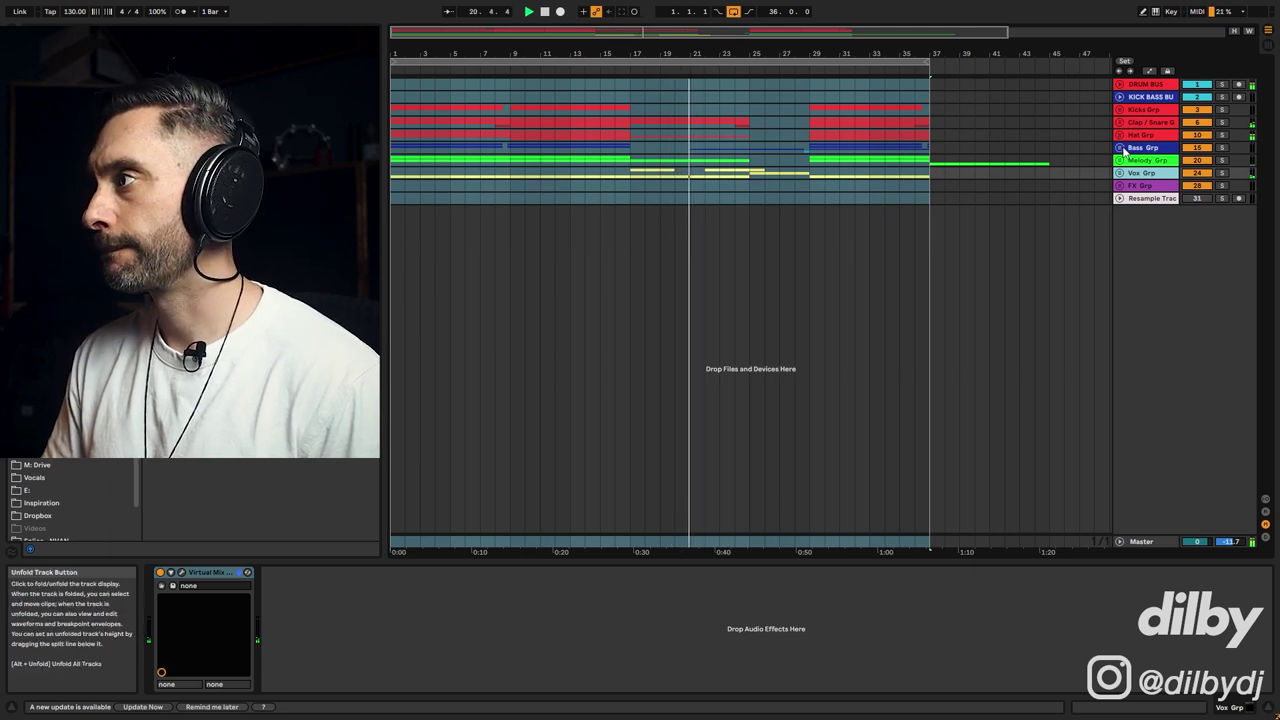
Reopen the Bass group, expanding the Fingered Bass and Bass Fill lanes and selecting the Bass Fill clip.
click(1120, 148)
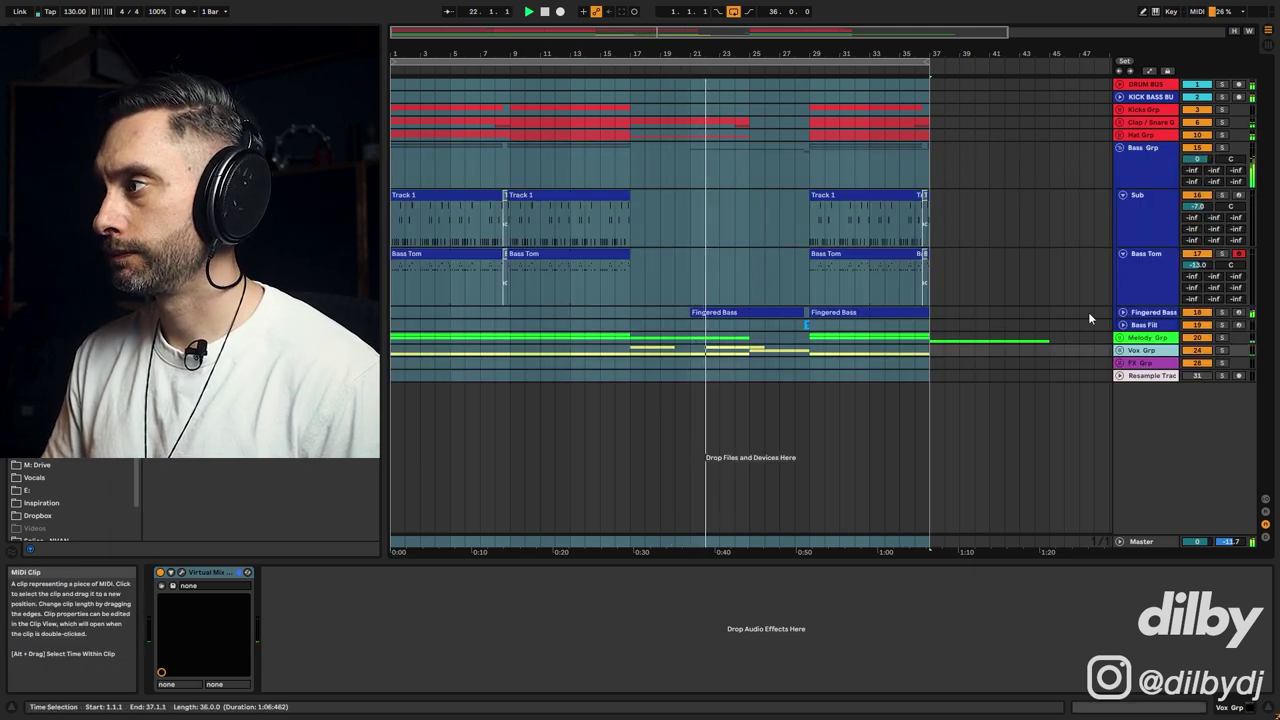
click(1122, 312)
click(1151, 317)
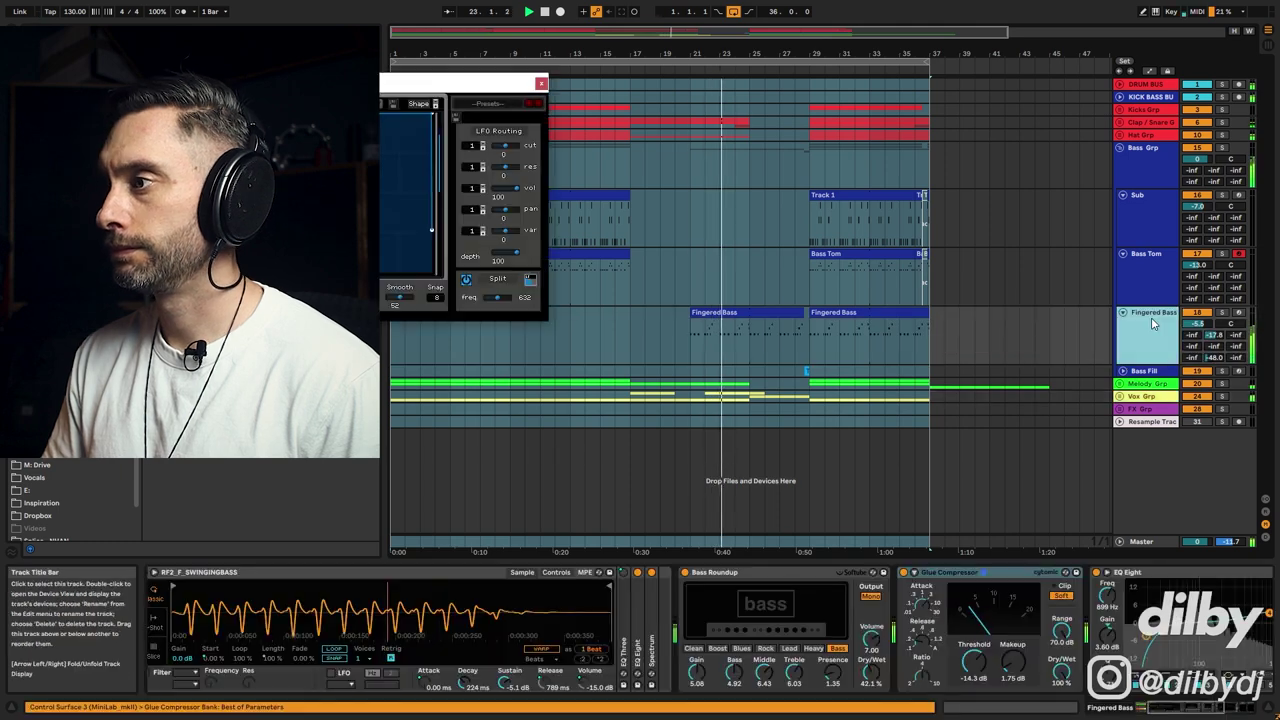
click(541, 82)
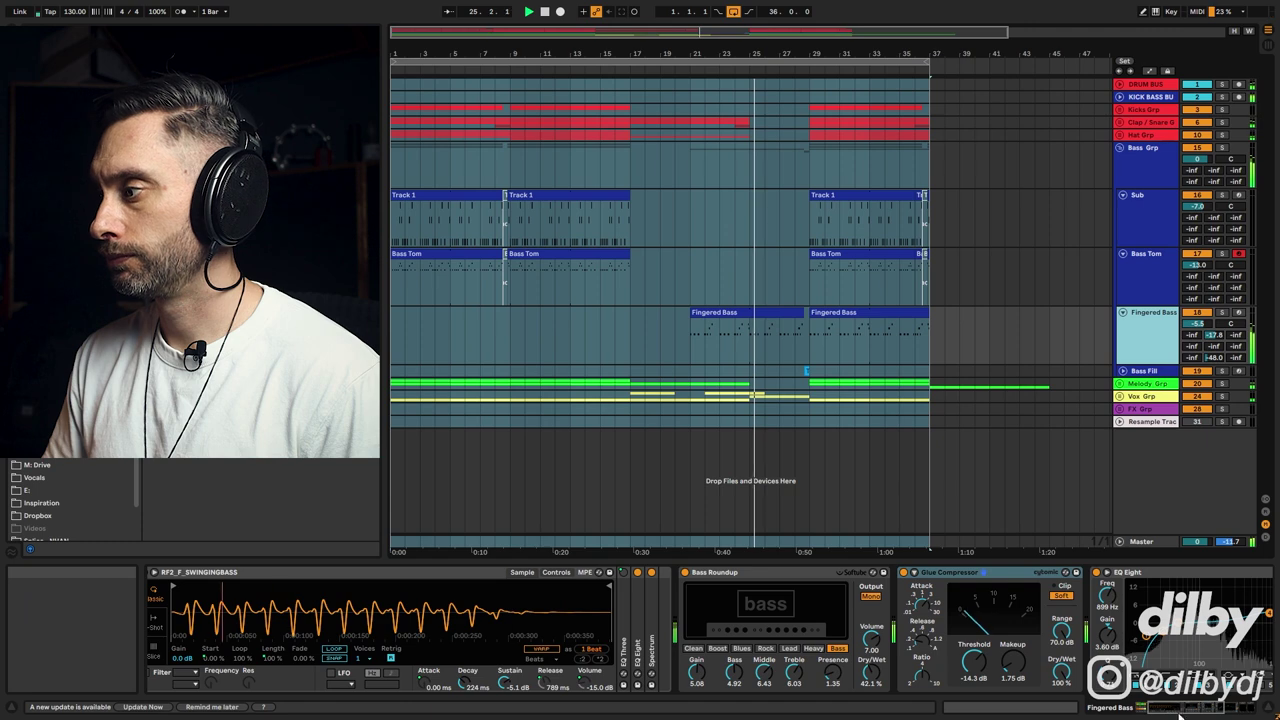
drag(1197, 710, 1211, 710)
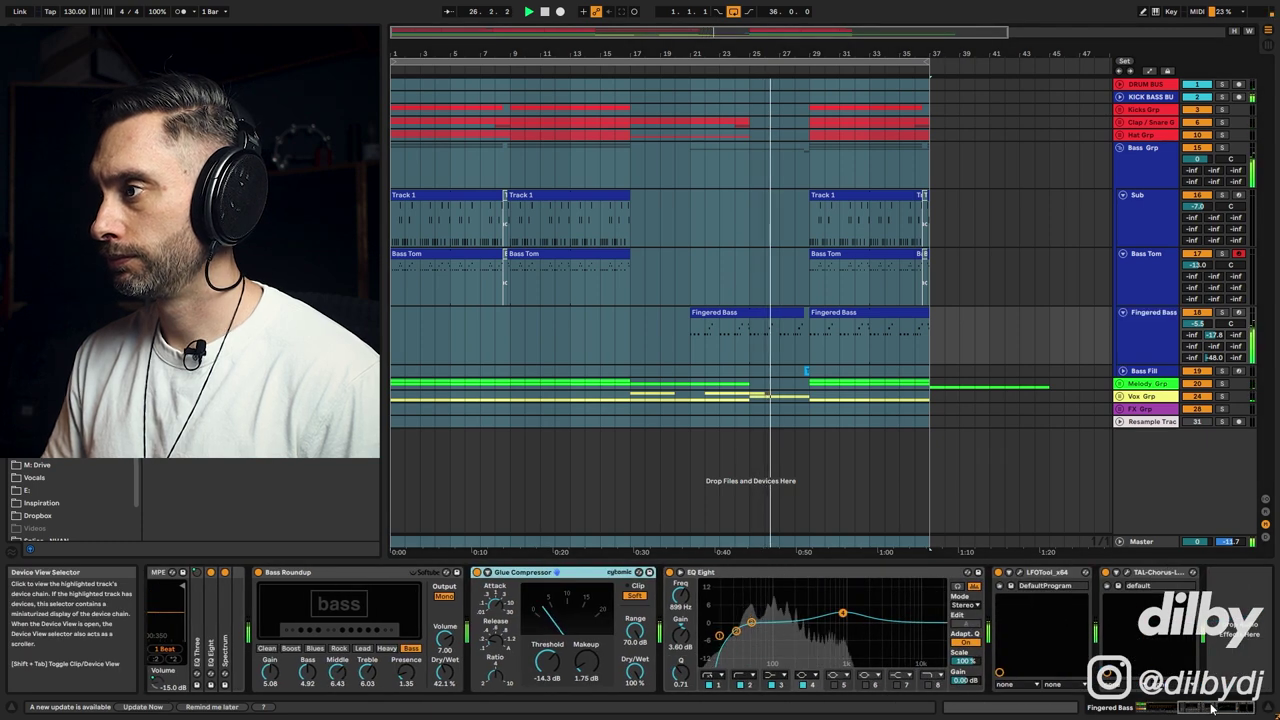
click(1132, 371)
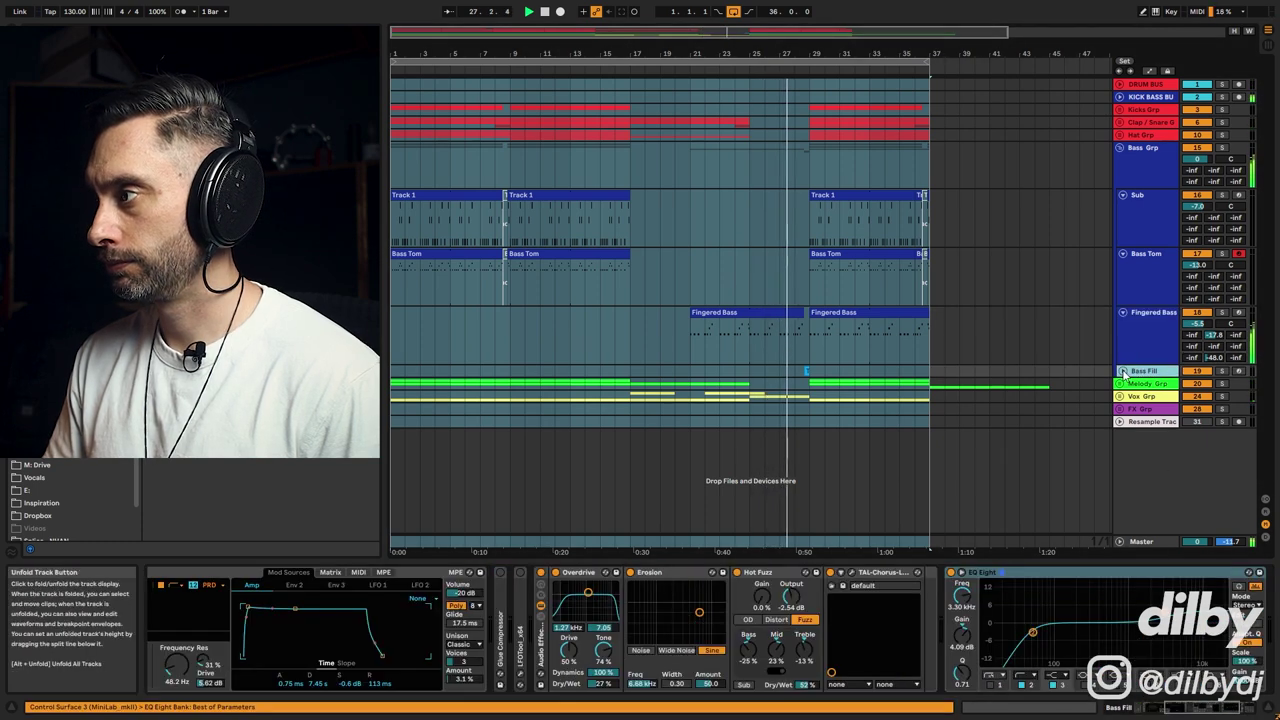
click(1122, 371)
click(807, 371)
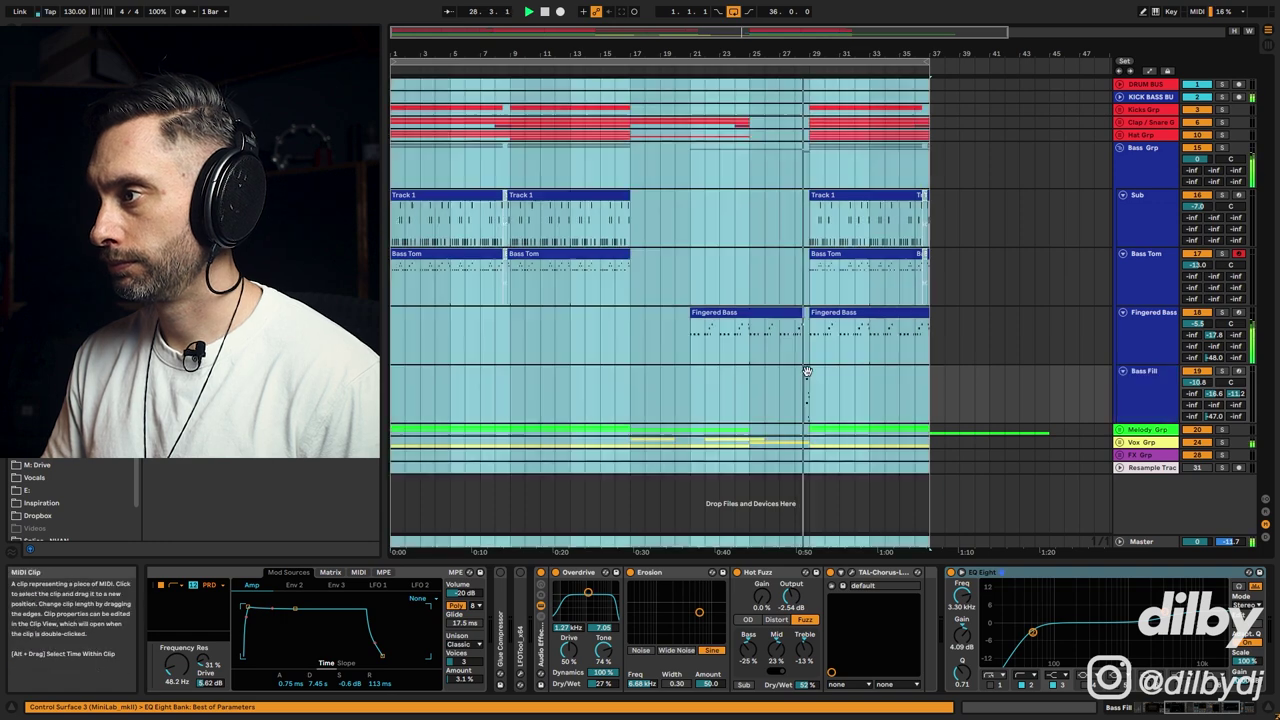
Open the Bass Fill clip's notes, then fold all tracks back into their groups.
double_click(807, 371)
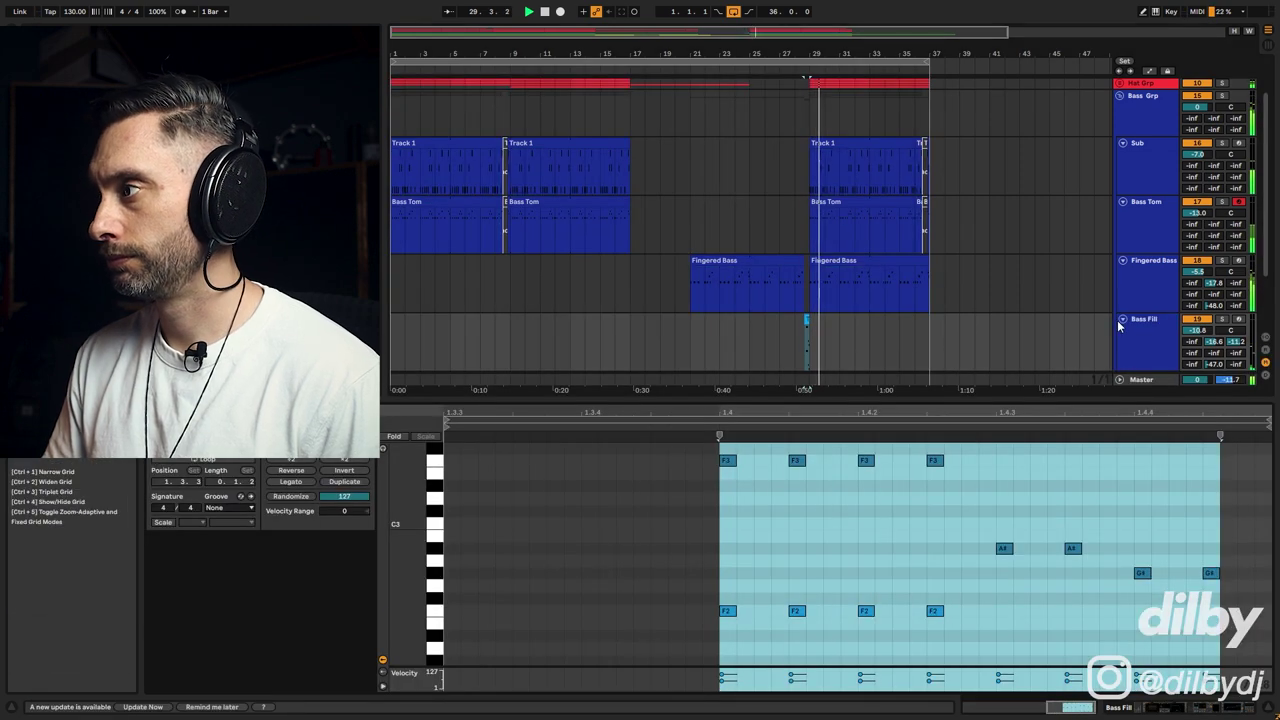
alt+click(1119, 95)
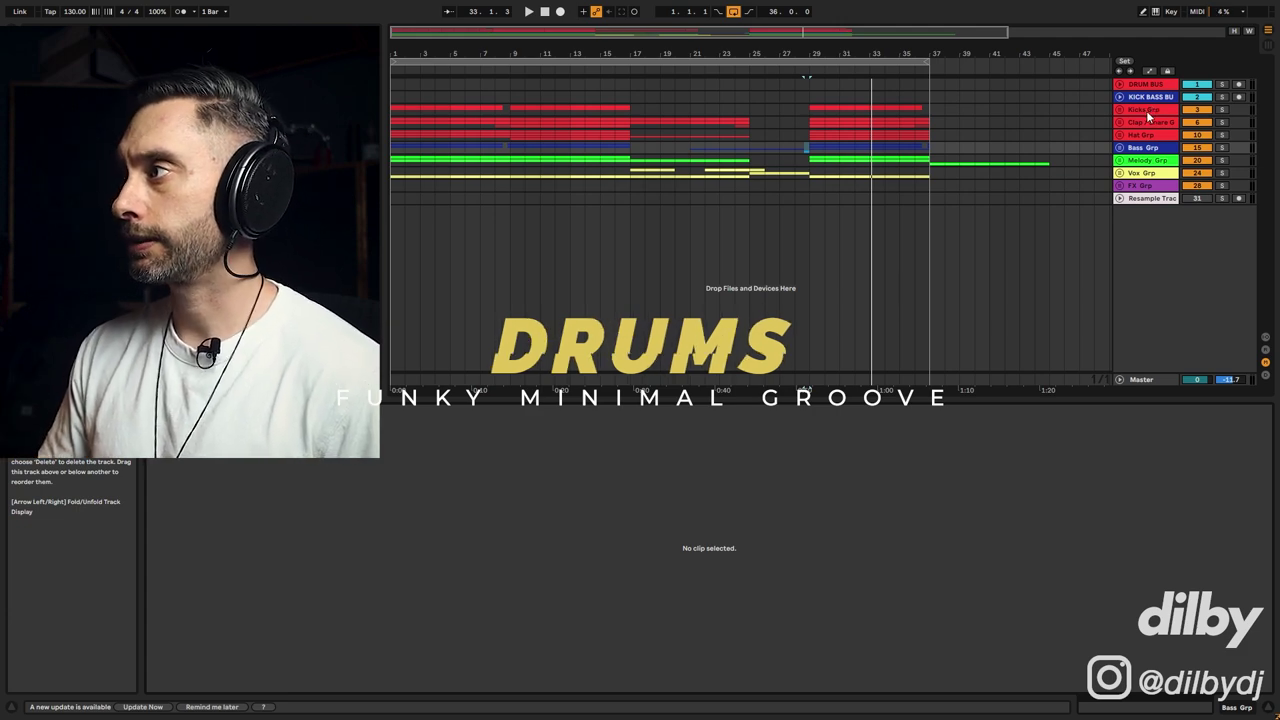
Unfold the Kicks group, show the Kick track's devices, and solo it during playback.
click(1152, 113)
key(Right)
click(430, 153)
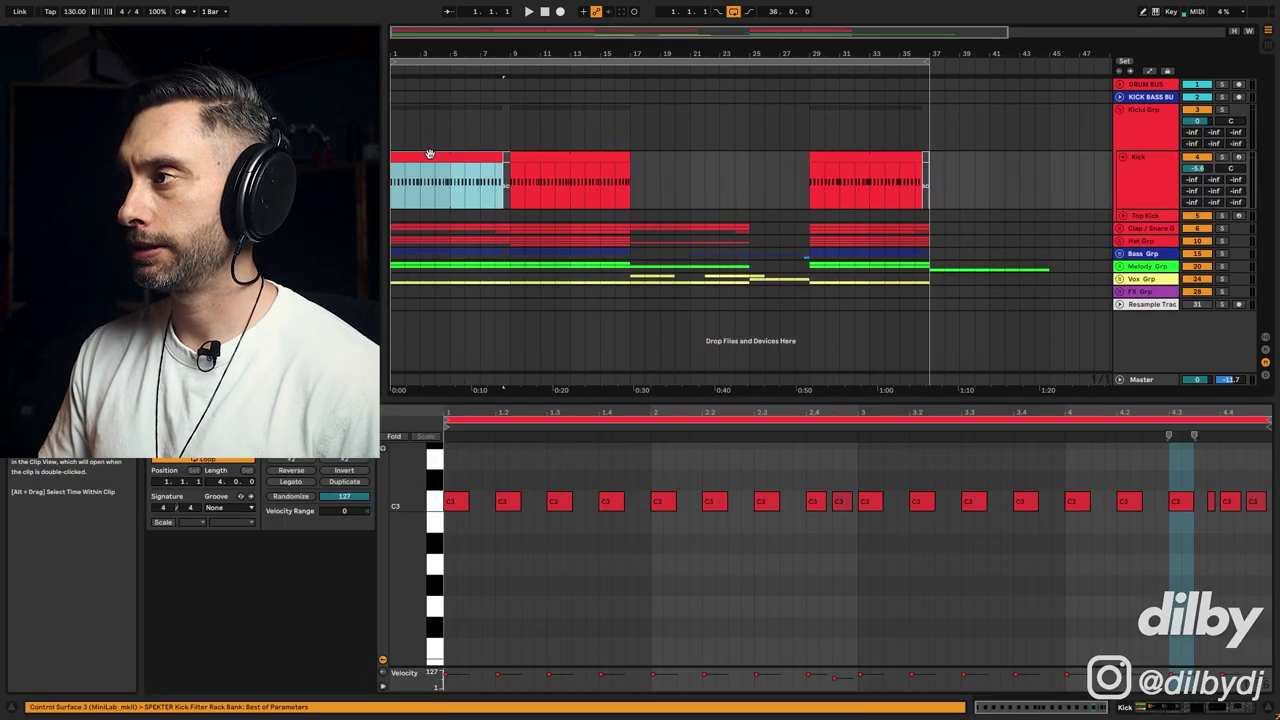
key(shift+Tab)
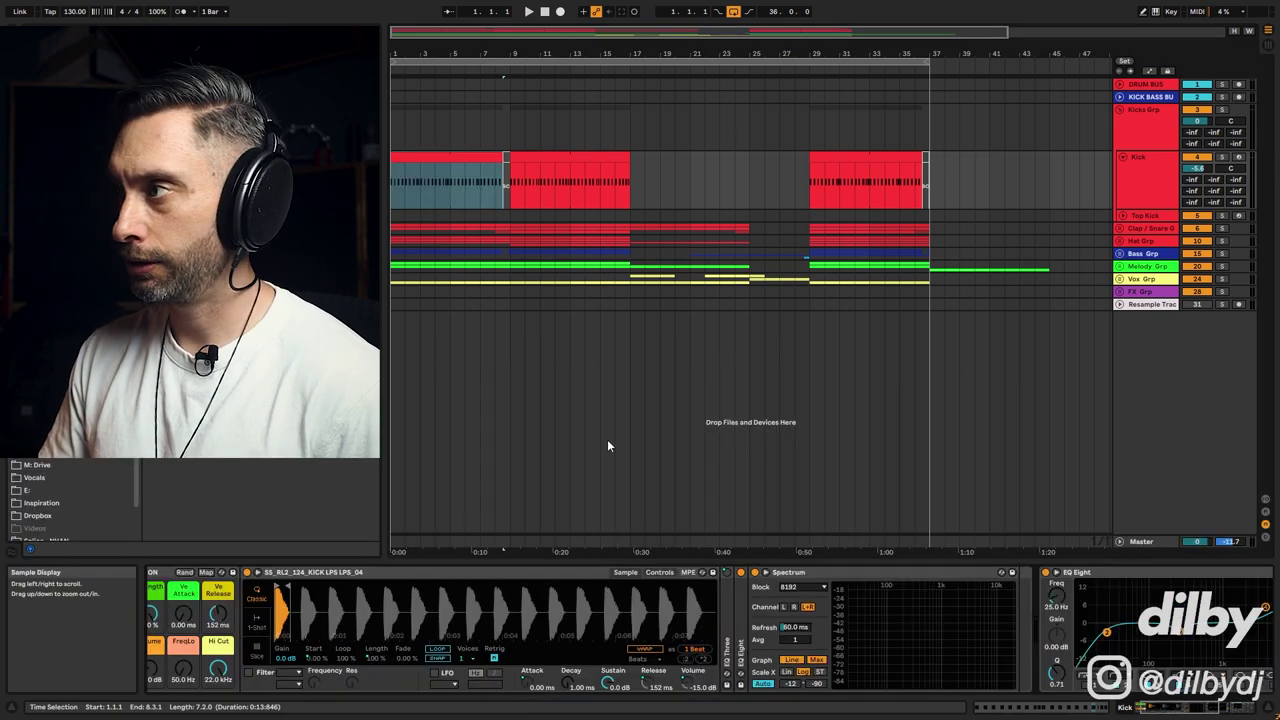
click(1222, 157)
key(space)
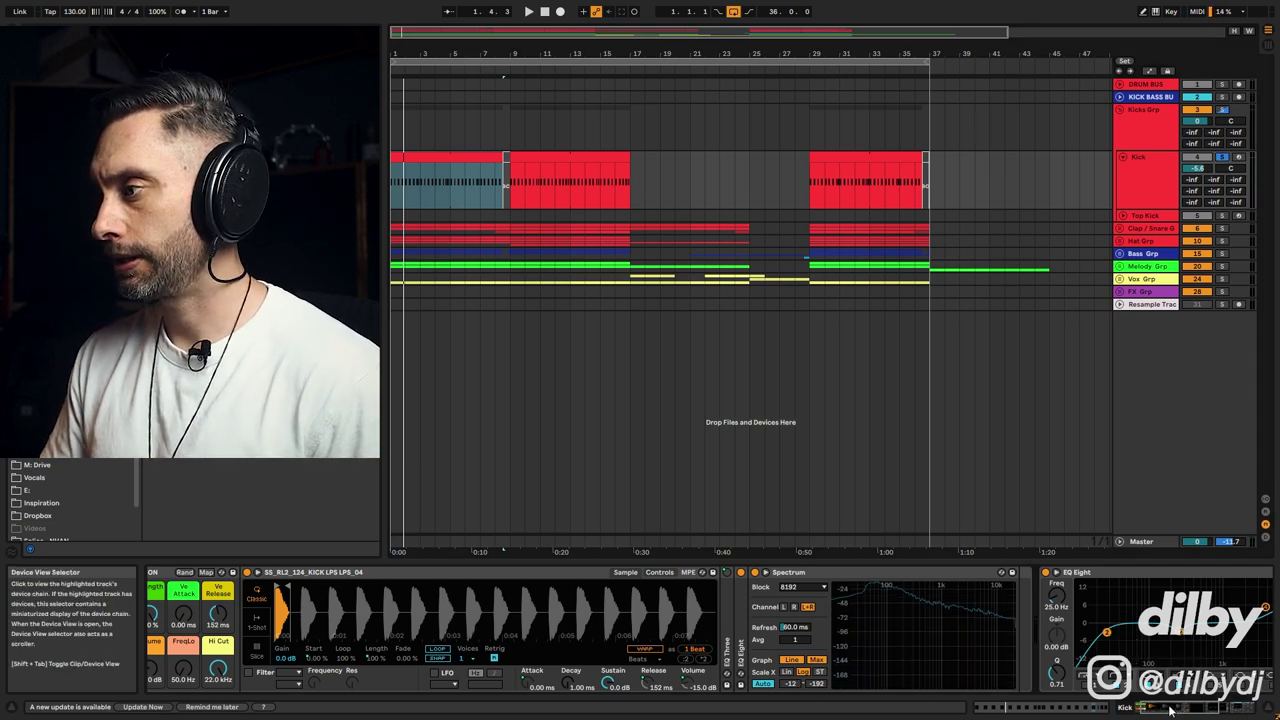
Audition the kick EQ Eight's 4.00 kHz band boost of 5.83 dB, then scroll back to the Simpler.
scroll(1170, 710, right, 5)
scroll(790, 683, right, 5)
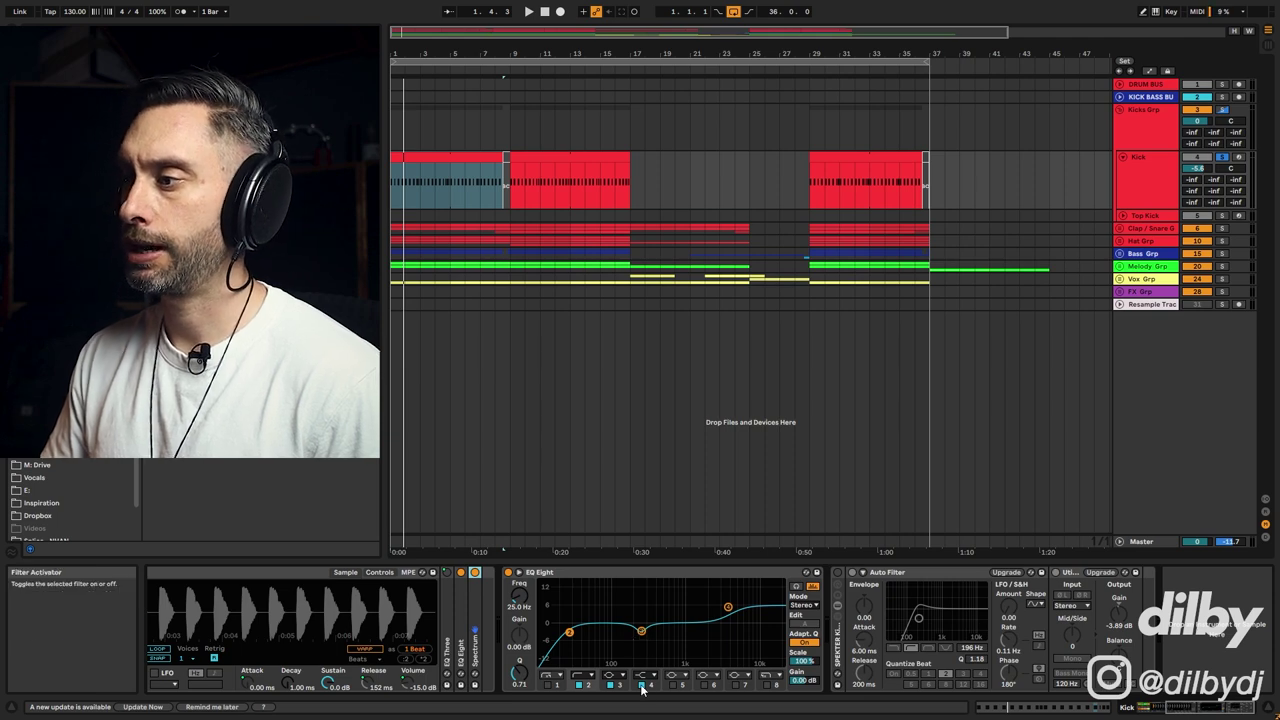
click(642, 688)
key(space)
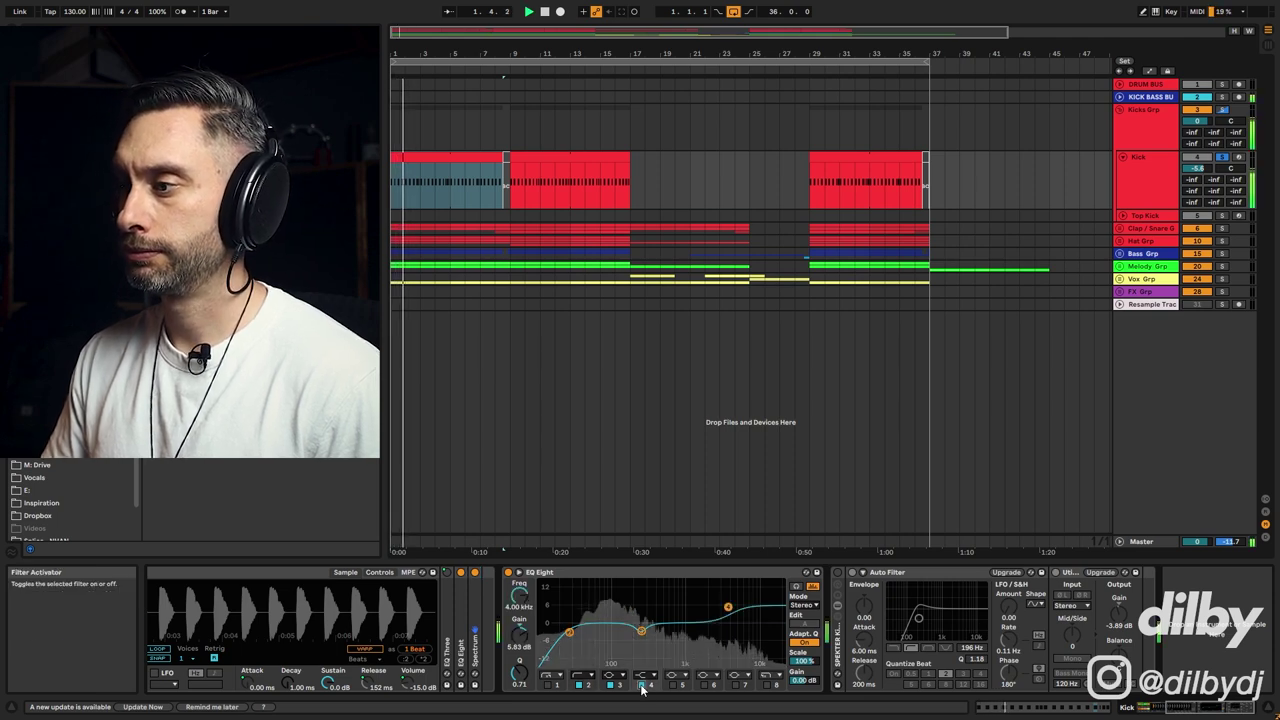
key(space)
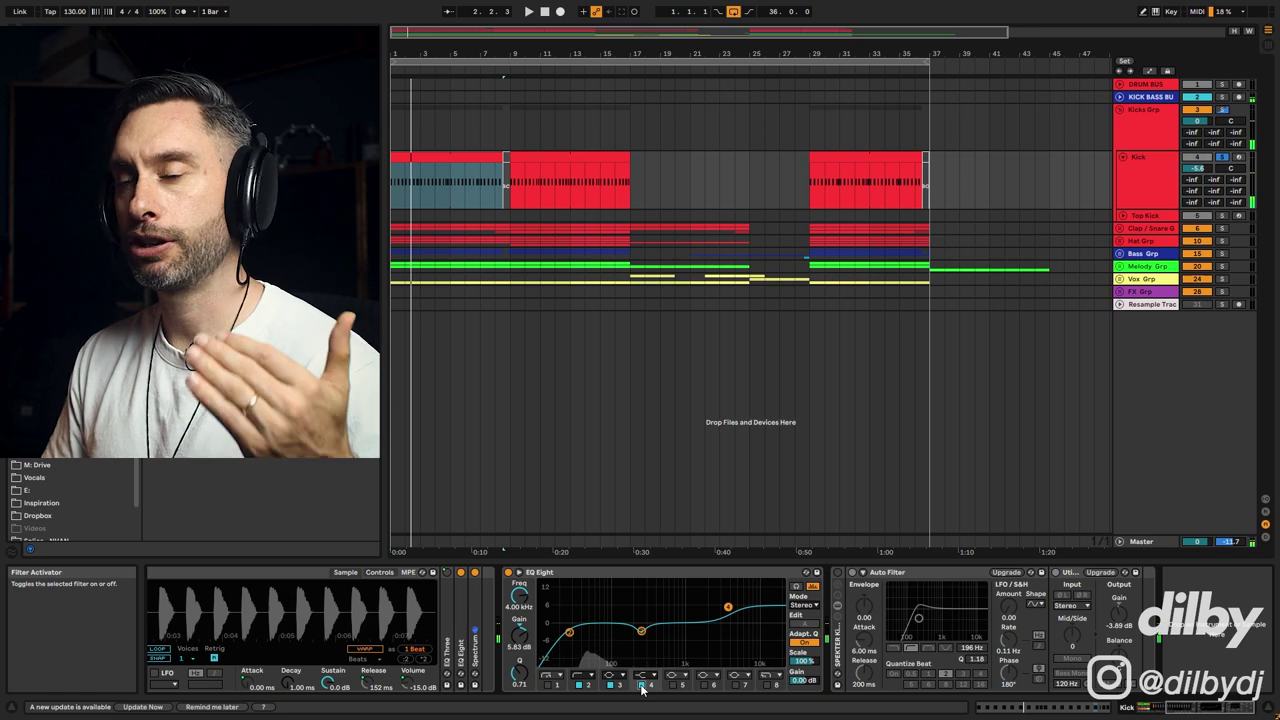
scroll(398, 618, left, 5)
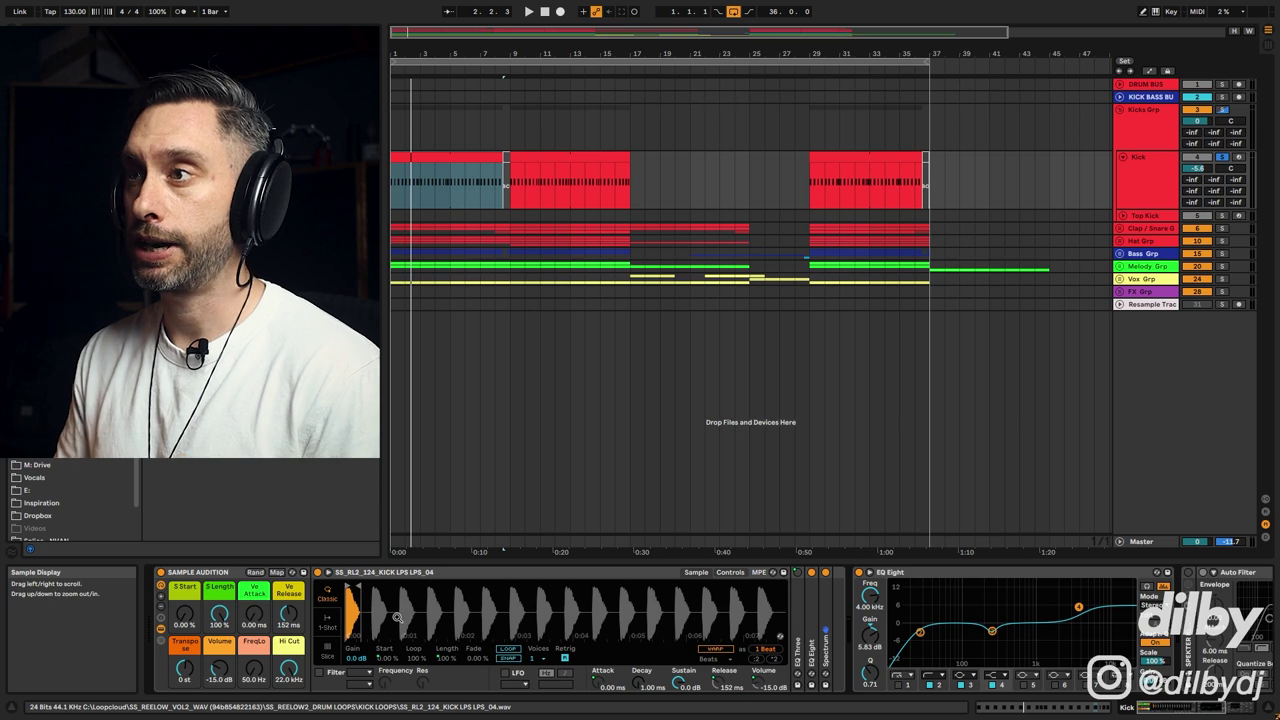
Open the kick clip, check its C3 notes including the velocity-71 ghost hits, and play from bar 3.4.
double_click(540, 180)
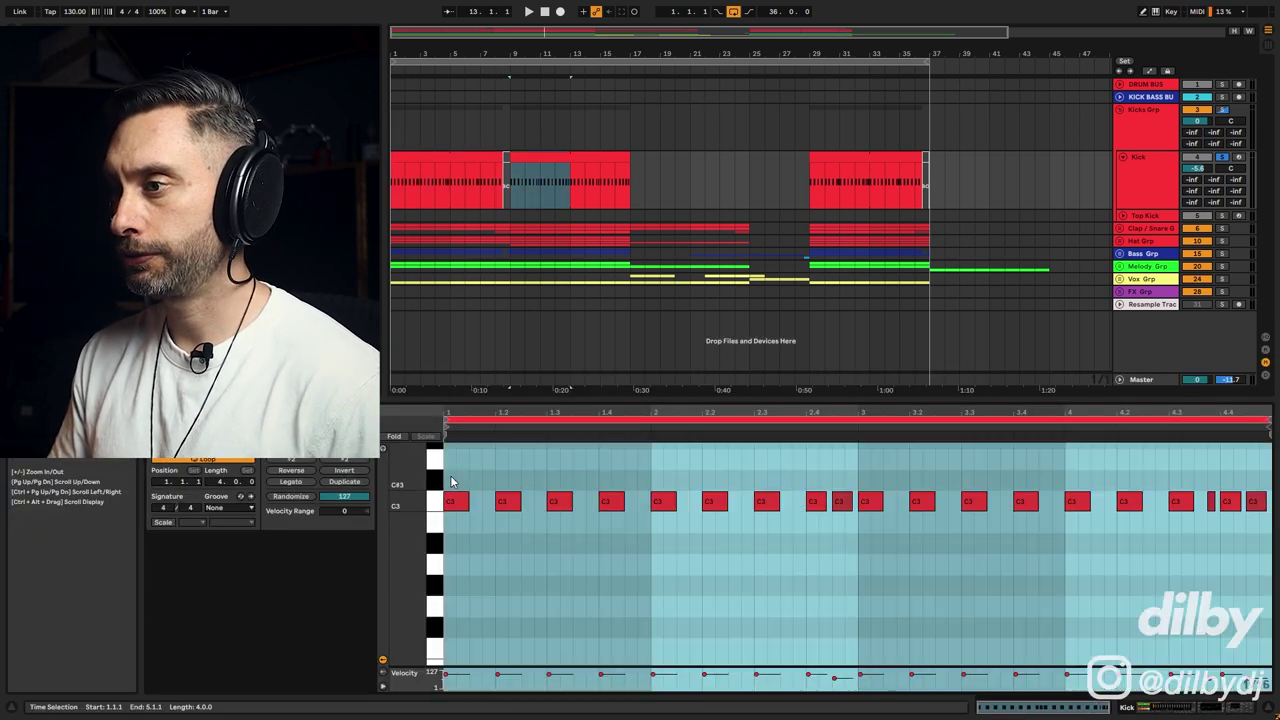
drag(451, 478, 686, 548)
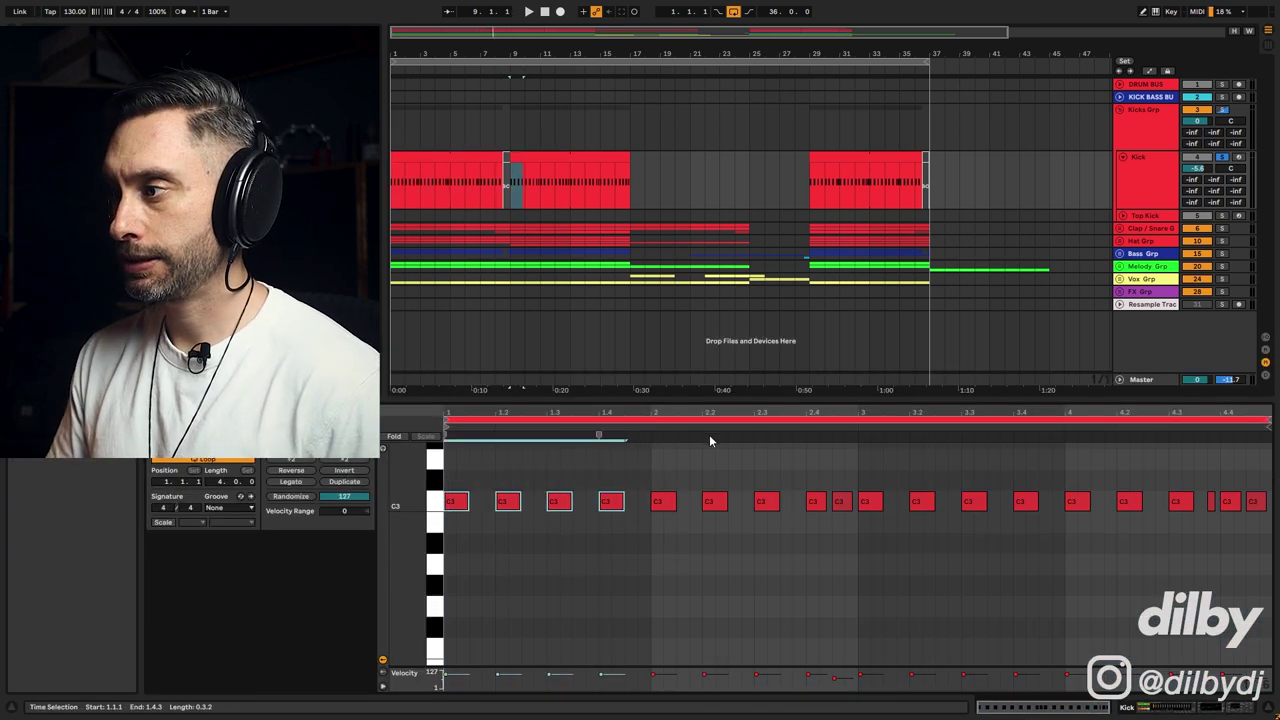
click(843, 502)
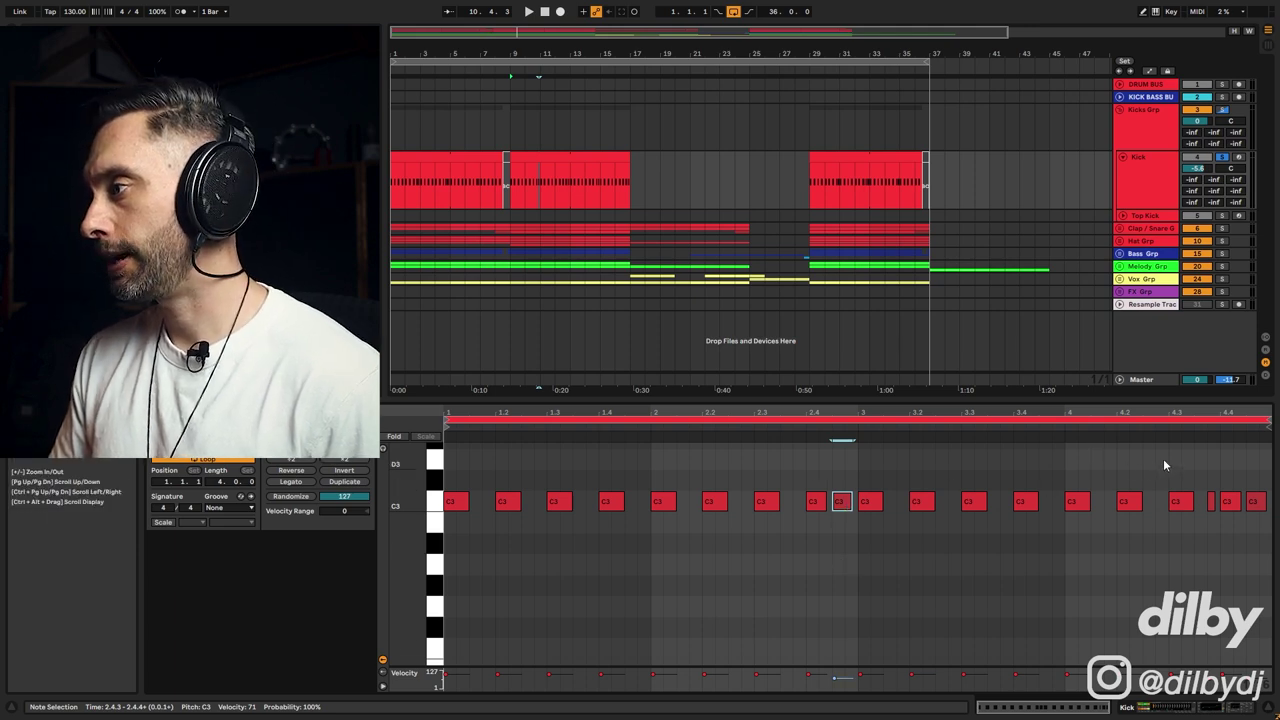
click(1211, 504)
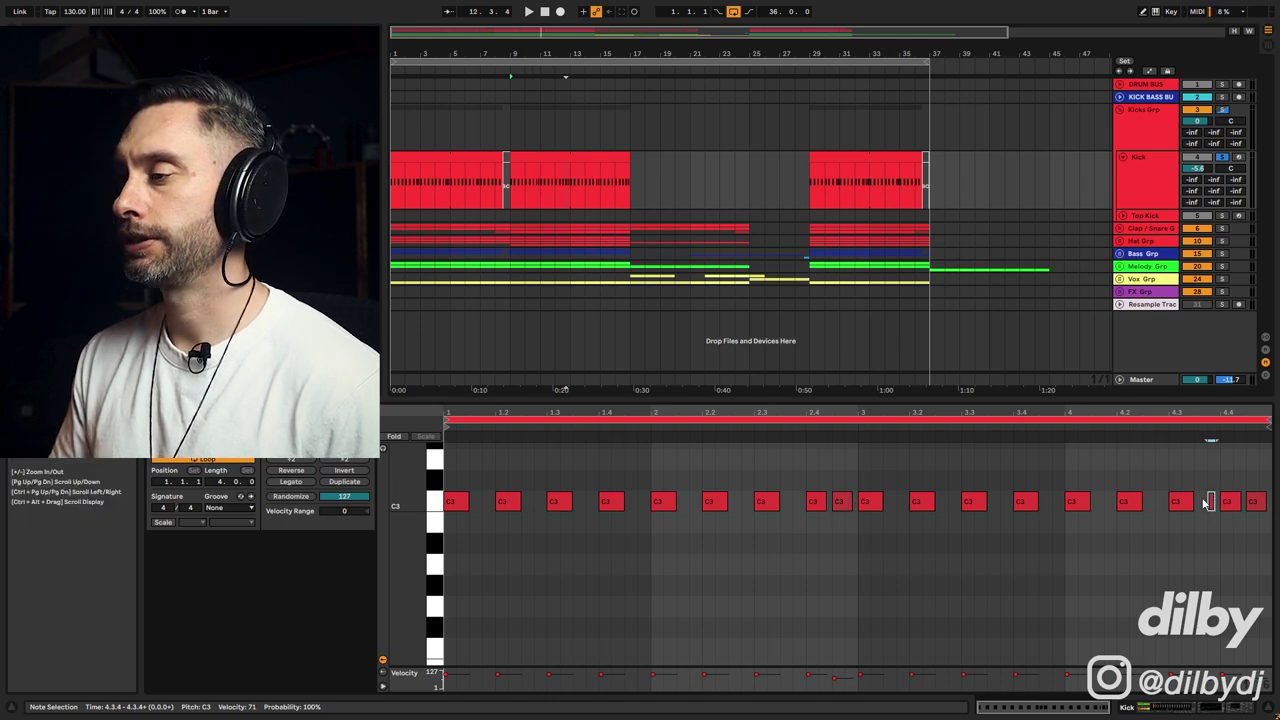
click(1012, 424)
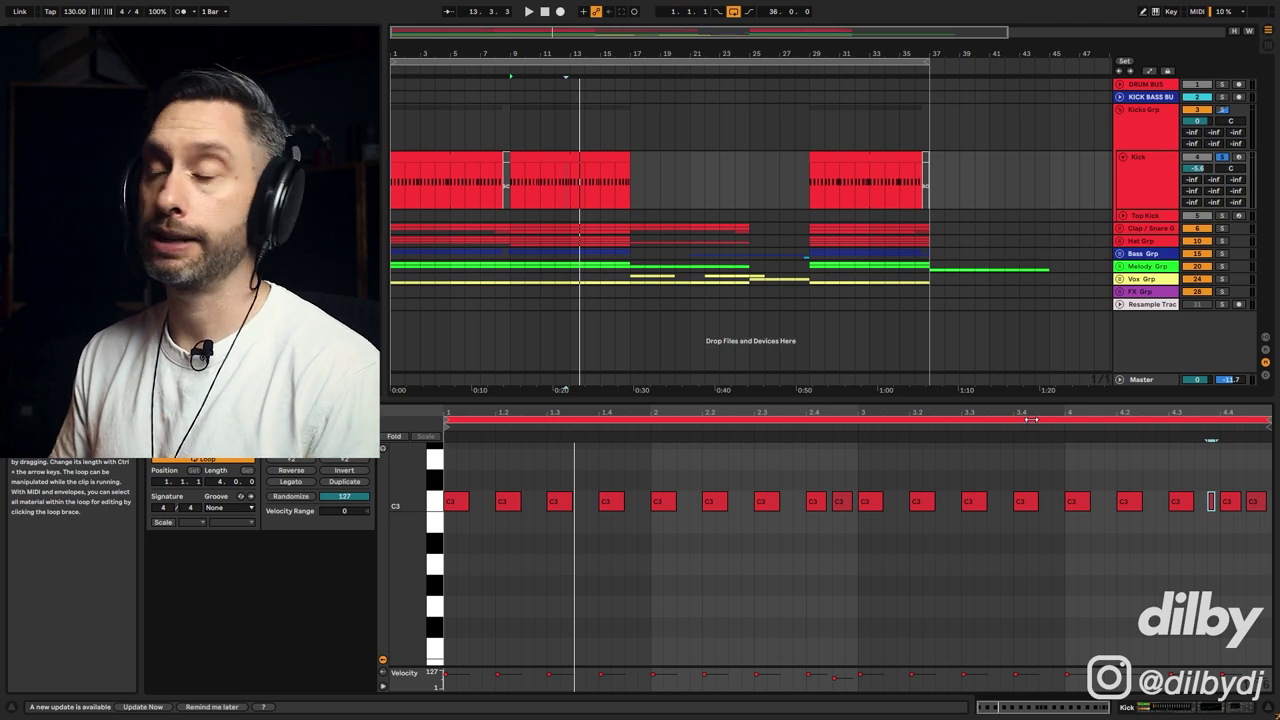
Delete the Top Kick track and unfold the Clap / Snare group.
click(1160, 218)
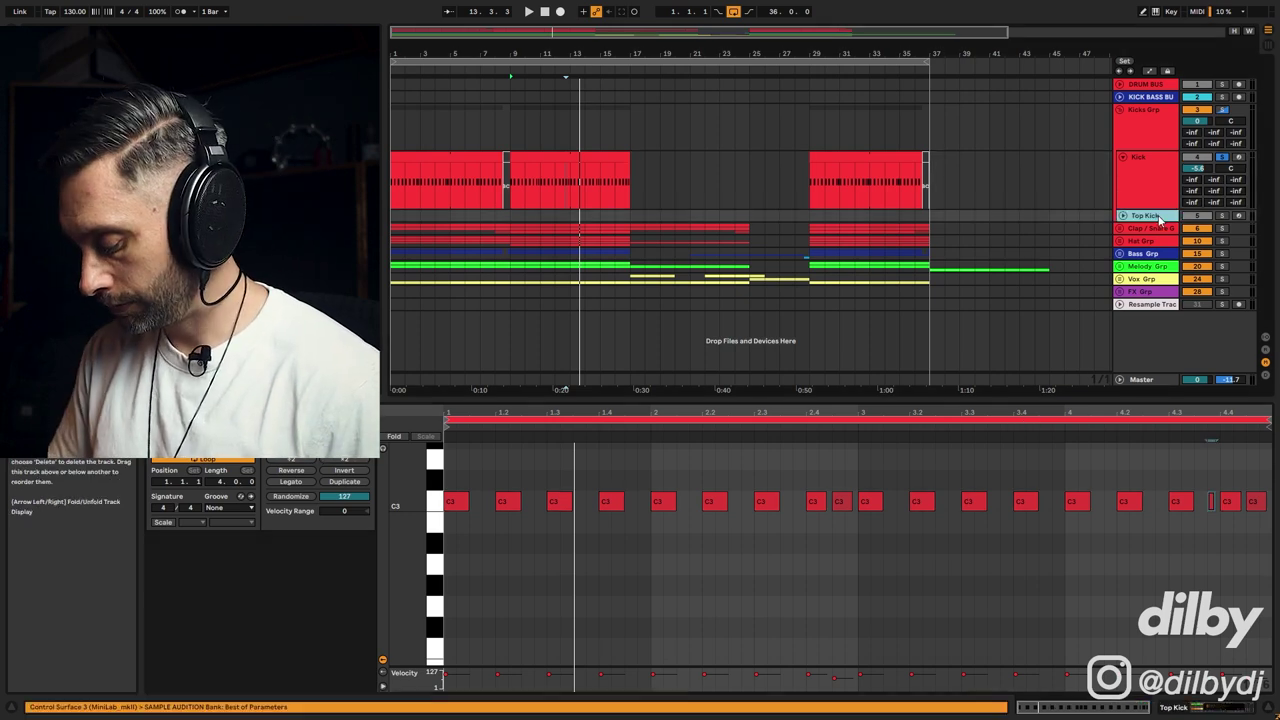
key(Delete)
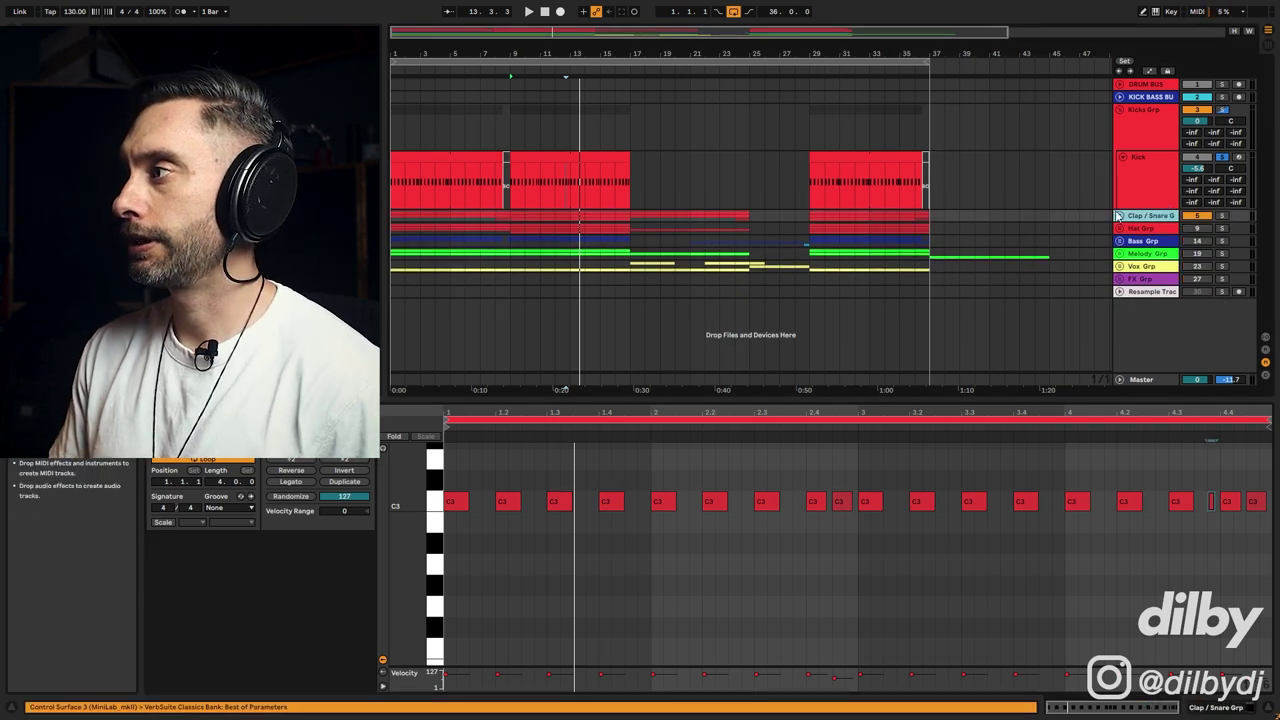
click(1119, 216)
click(1155, 291)
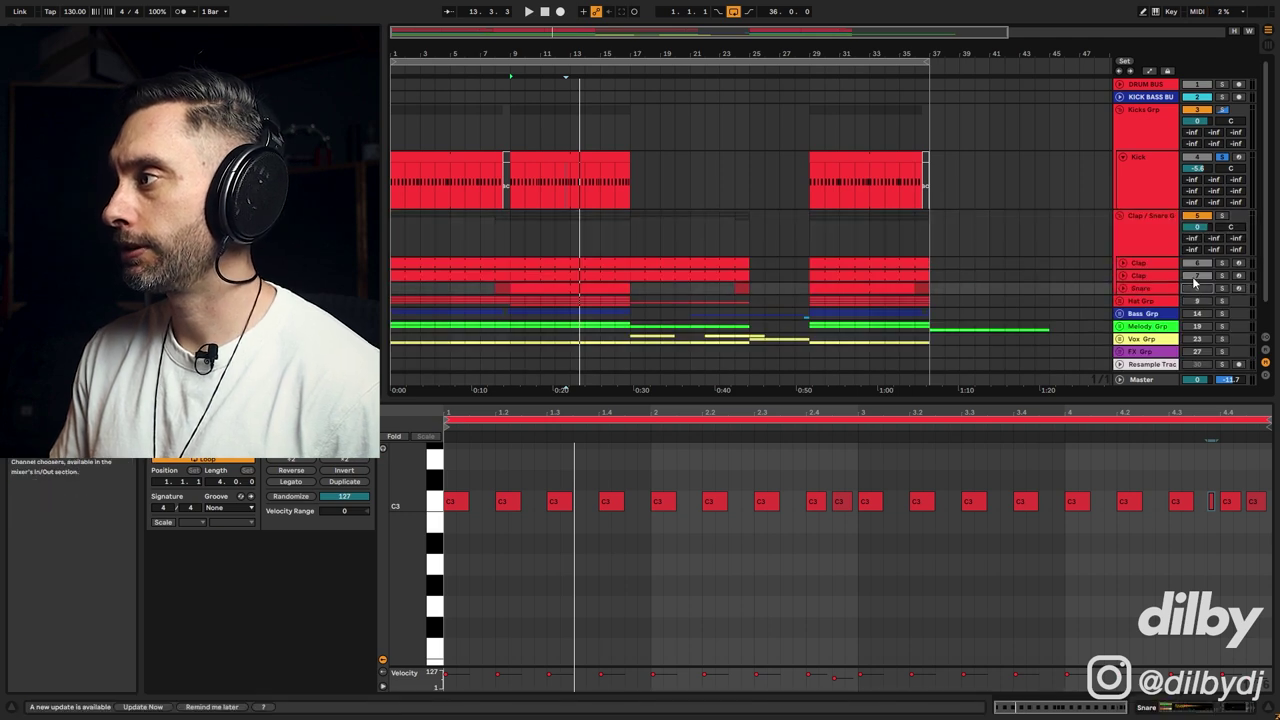
click(1160, 228)
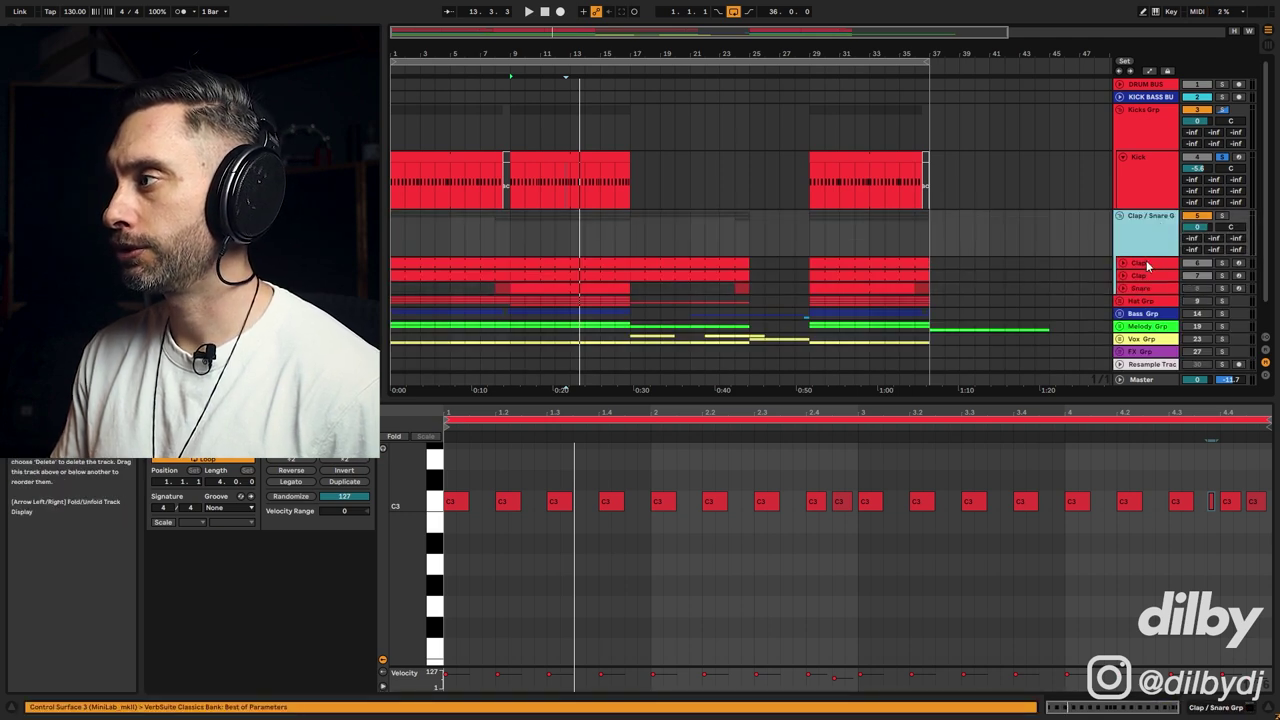
Solo each Clap track in turn, then expand both Clap lanes.
click(1147, 265)
click(520, 264)
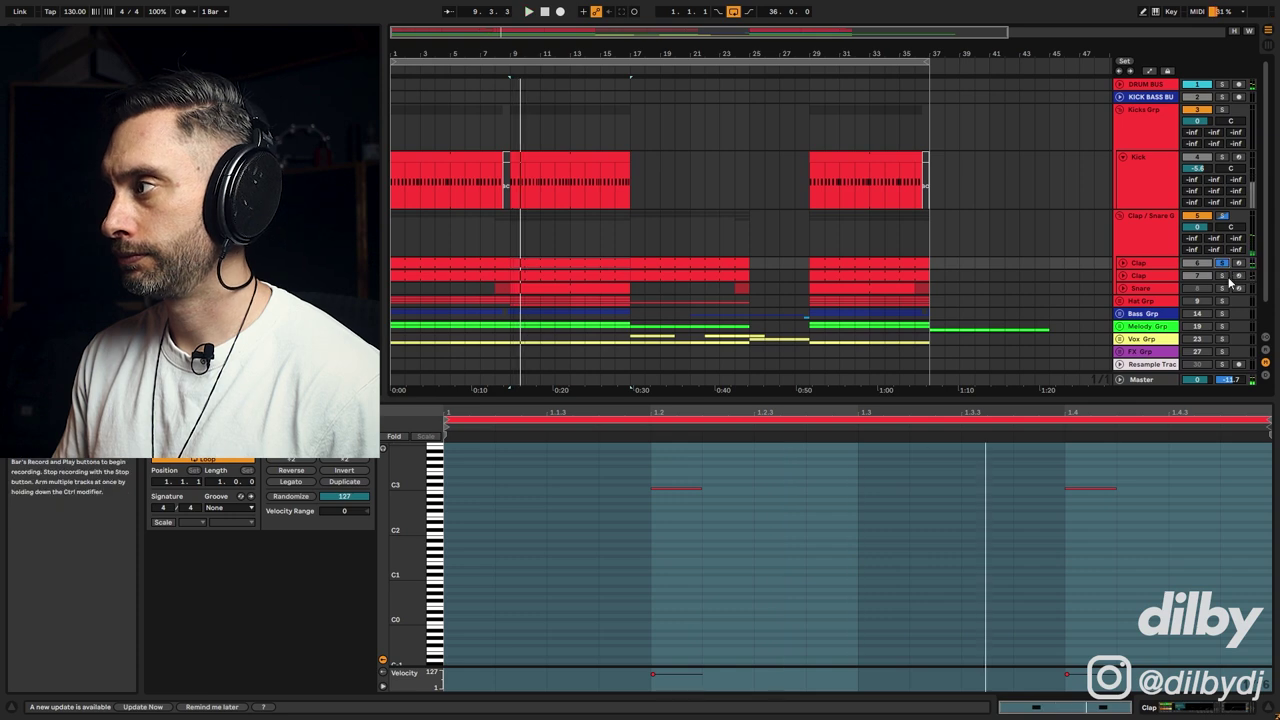
click(1224, 276)
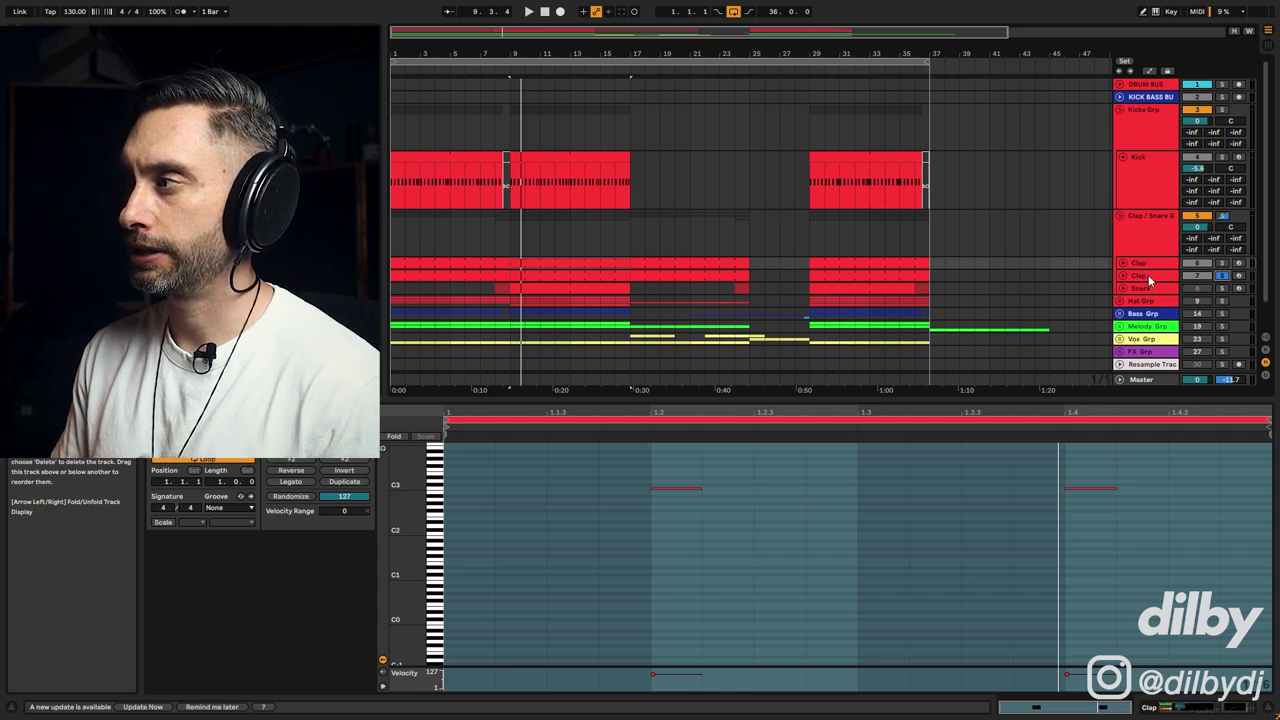
click(1146, 274)
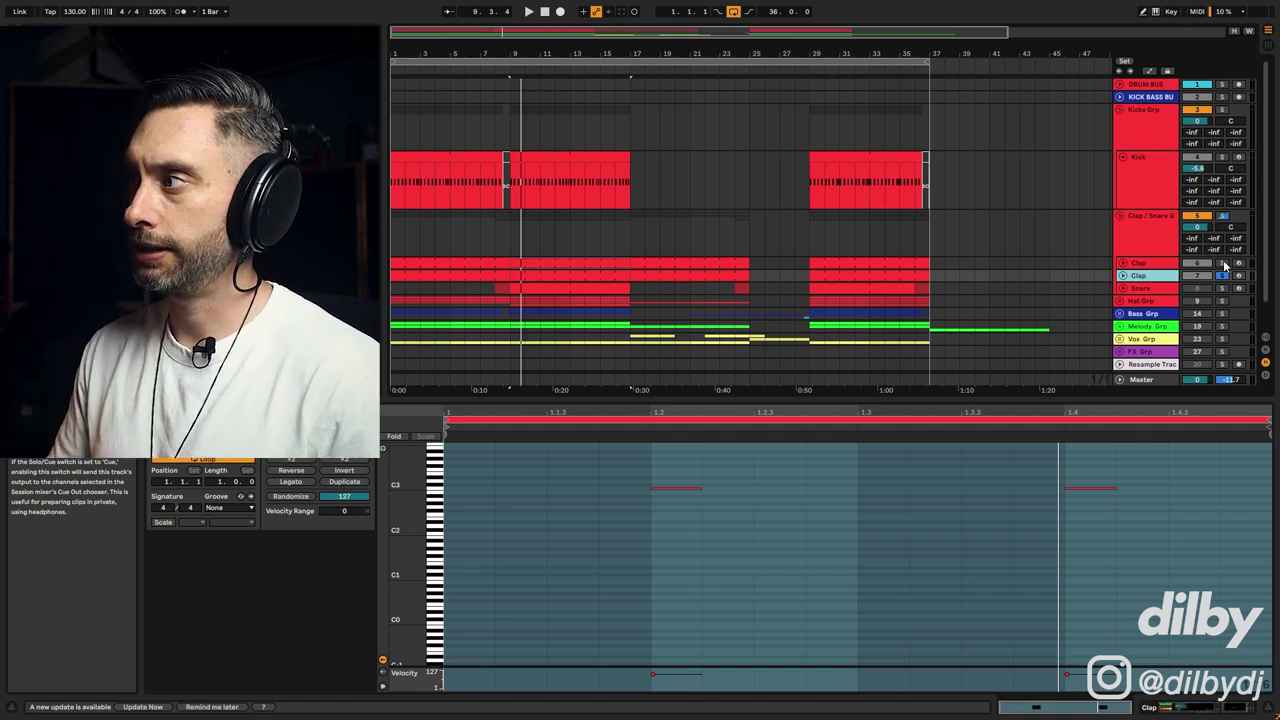
click(1124, 264)
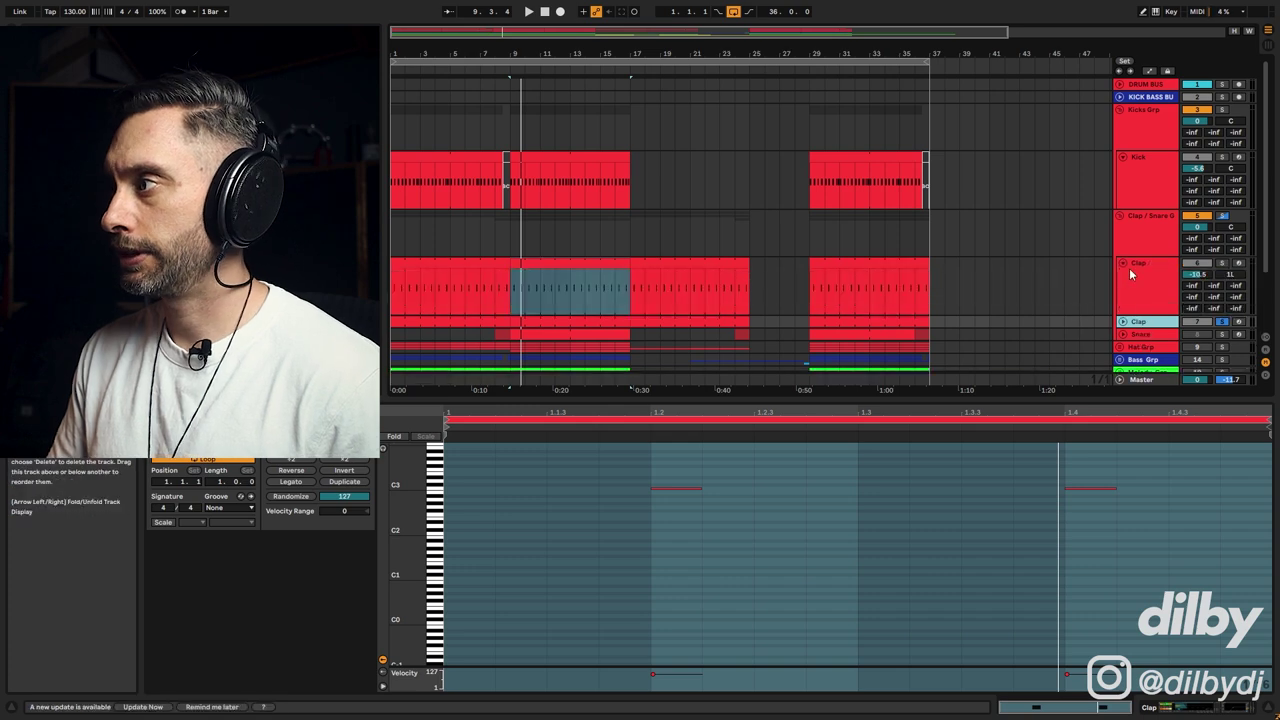
click(1122, 324)
scroll(1170, 270, down, 1)
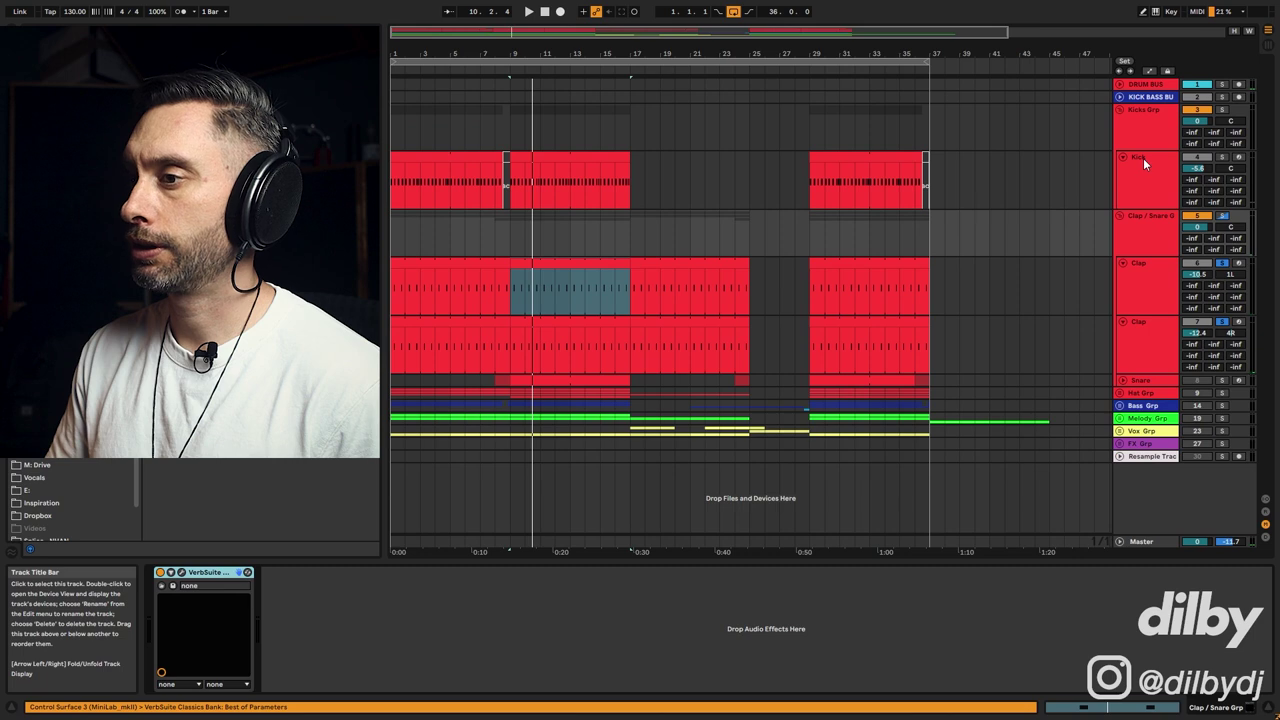
Open and close the group's VerbSuite reverb, then show the lower Clap's BR_W_Clap_Oneshot_Palm sampler and EQ Eight.
click(1143, 158)
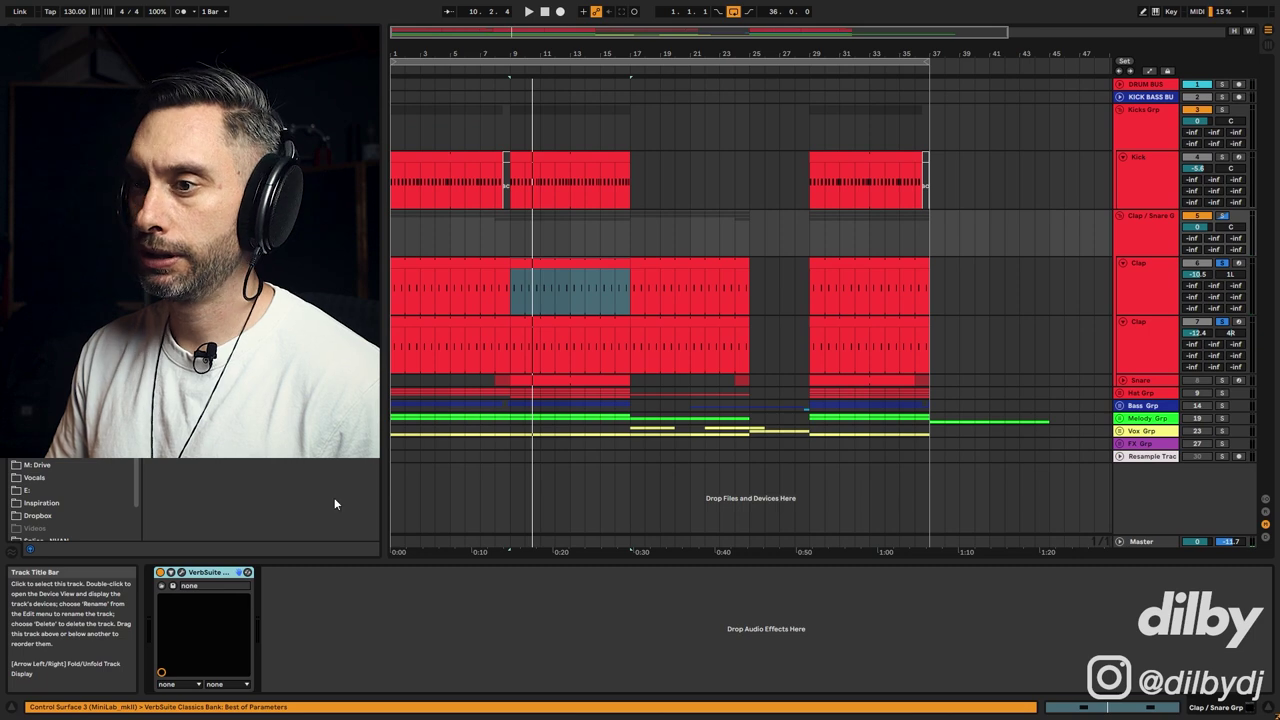
click(182, 573)
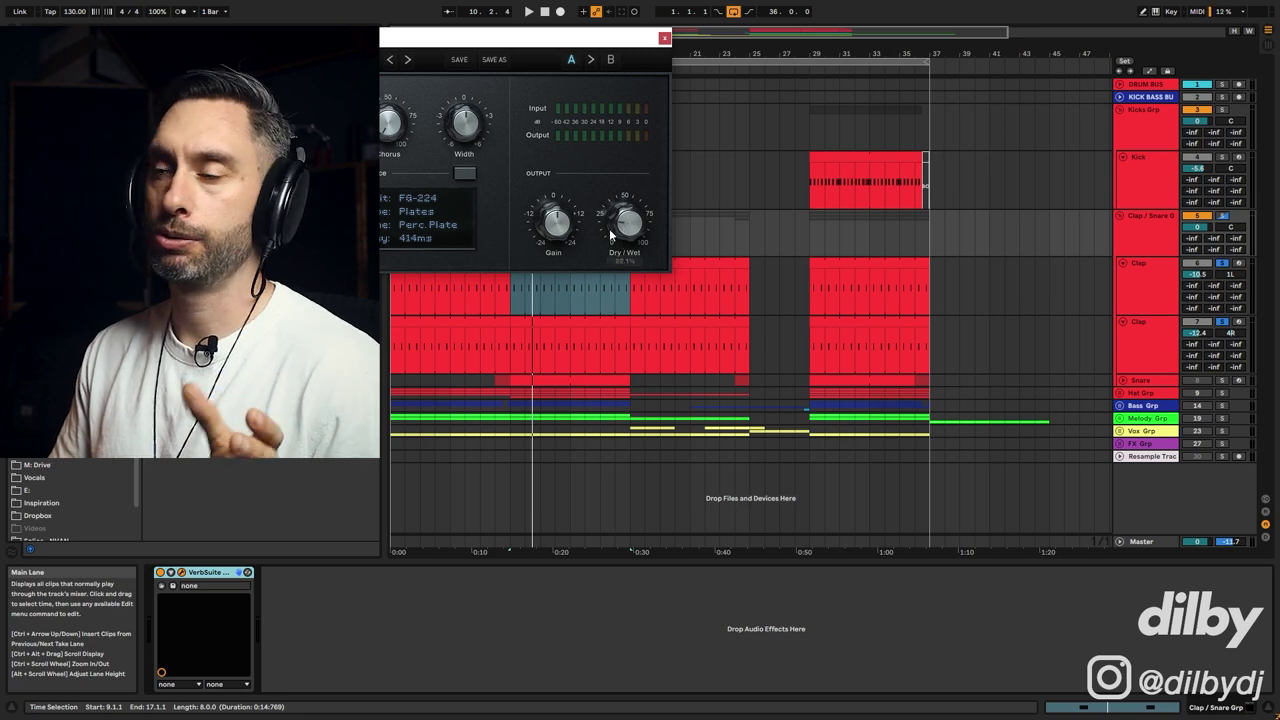
click(665, 41)
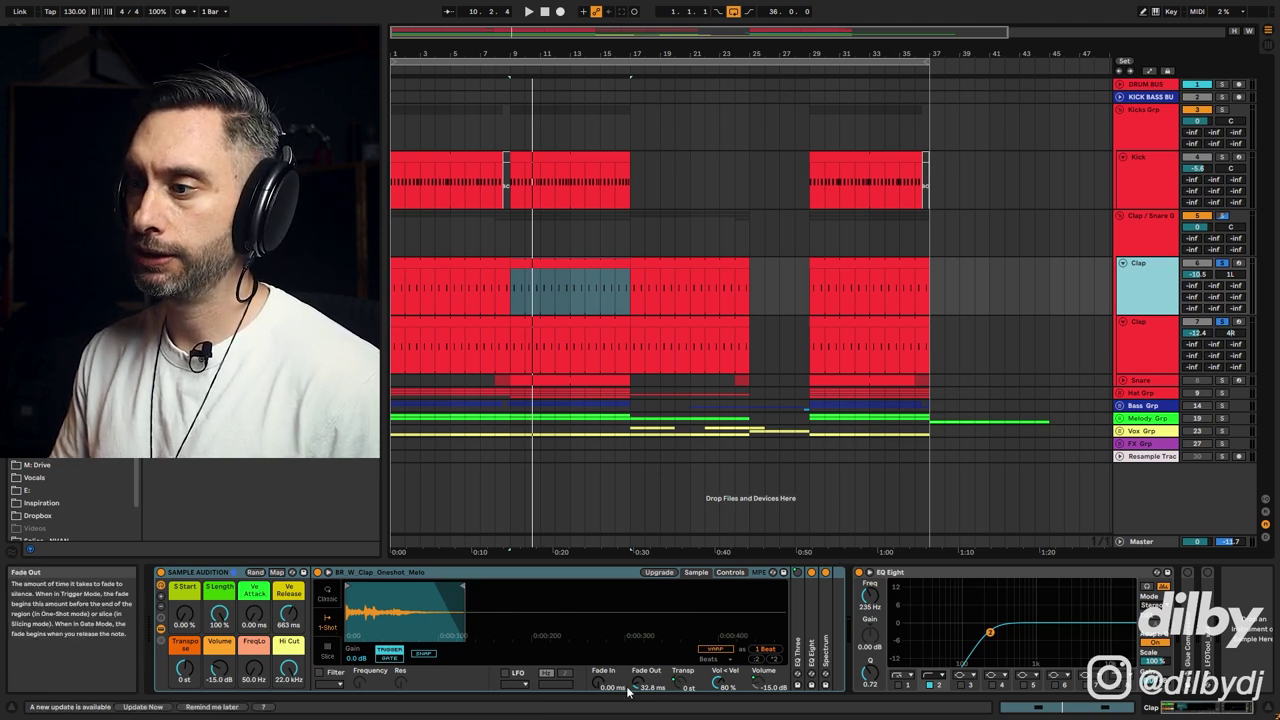
click(1144, 324)
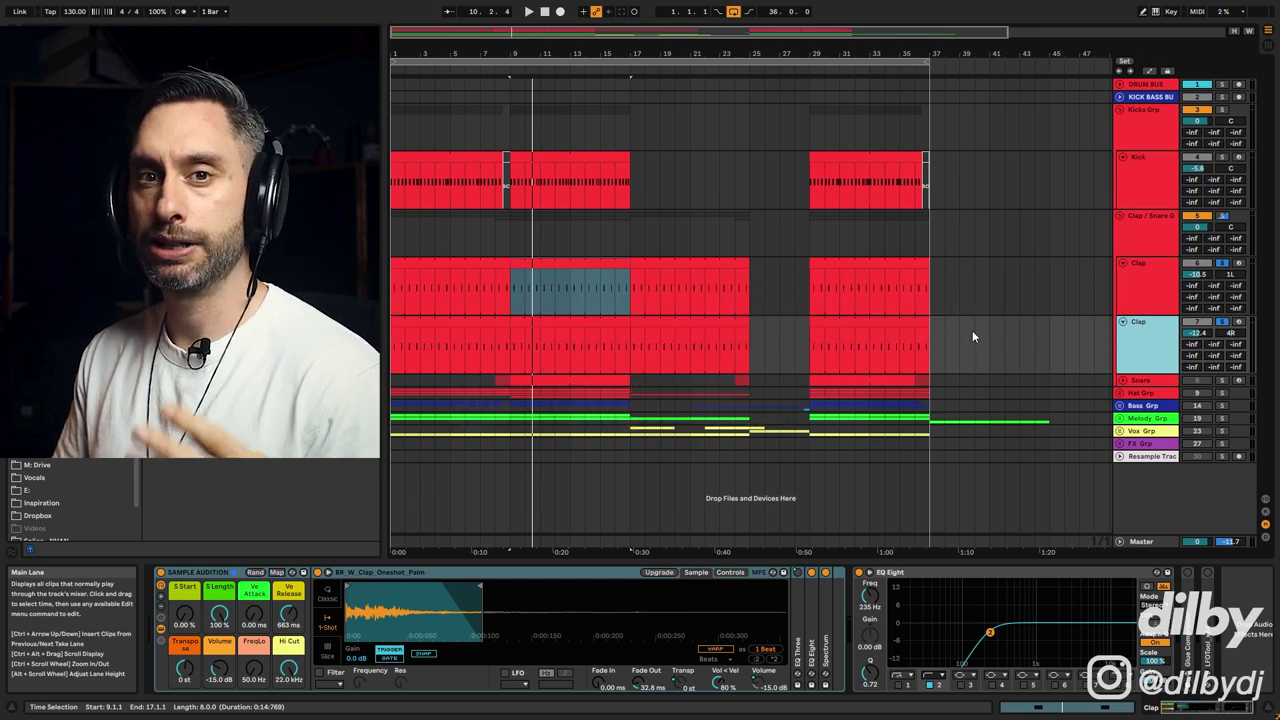
Show the Snare 909 2 sampler, play the snare clip's selected notes, then set a start point at 2.4.2.
click(1170, 380)
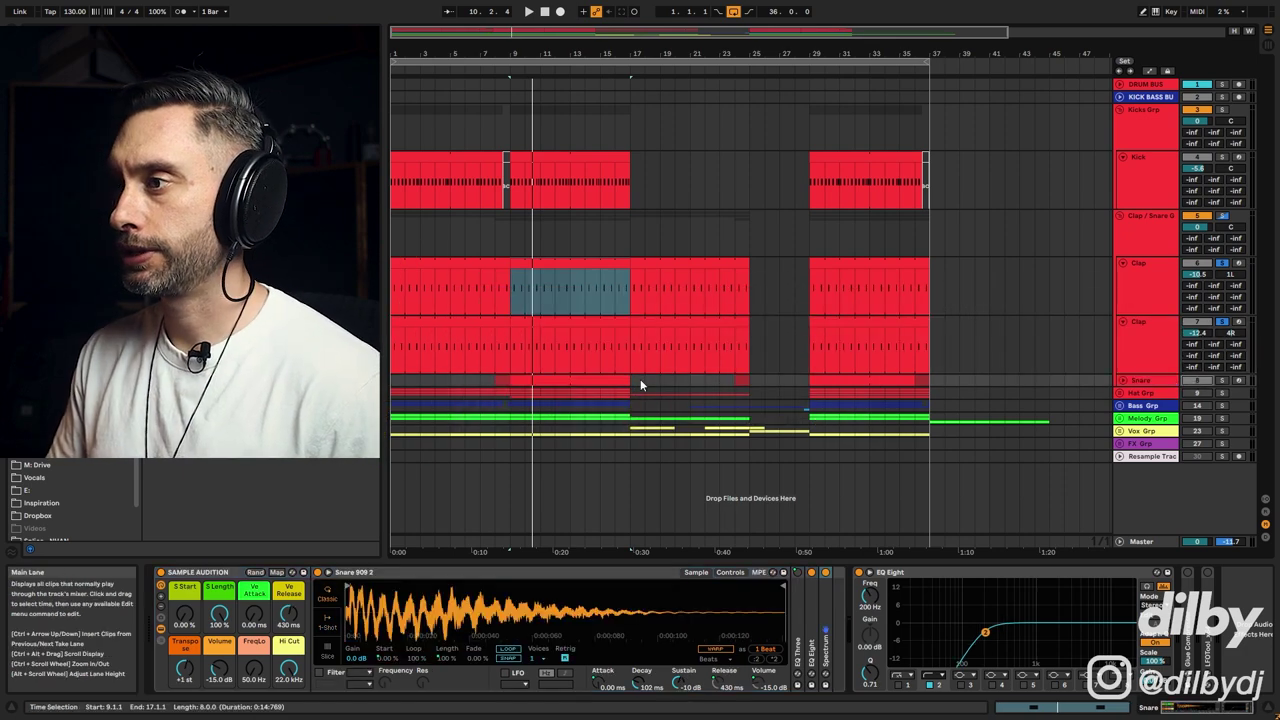
double_click(599, 383)
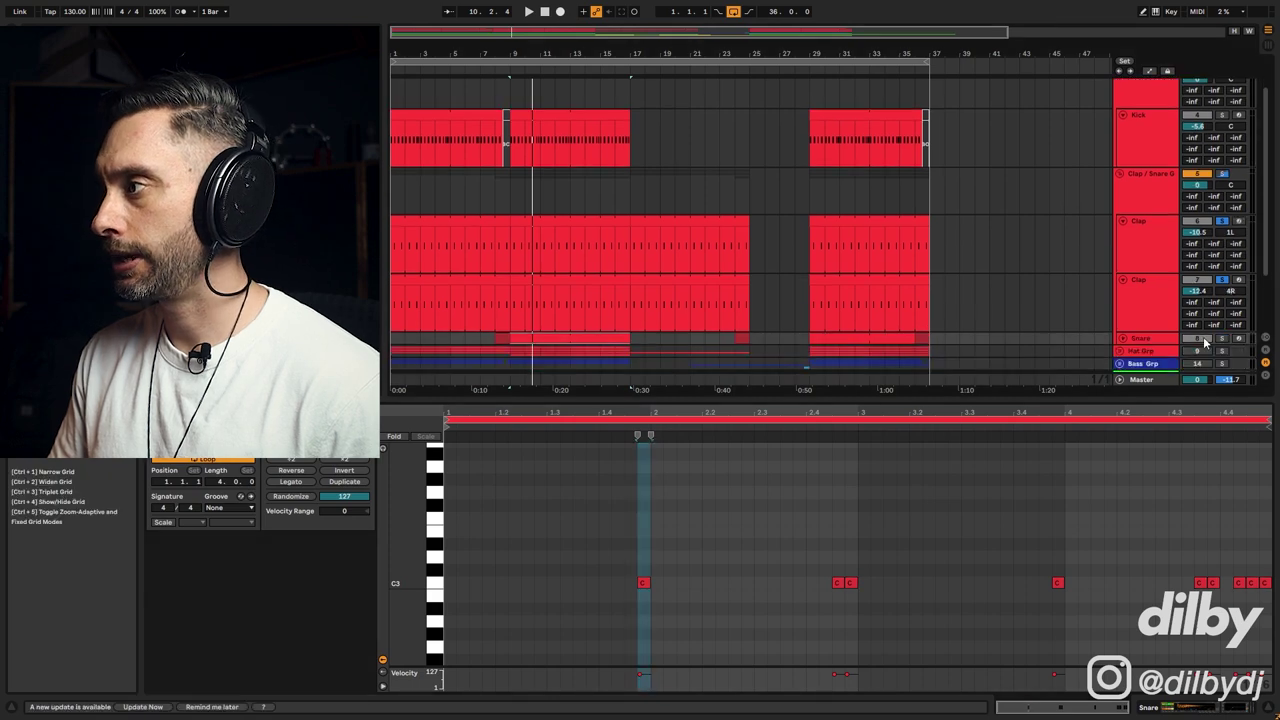
click(1155, 338)
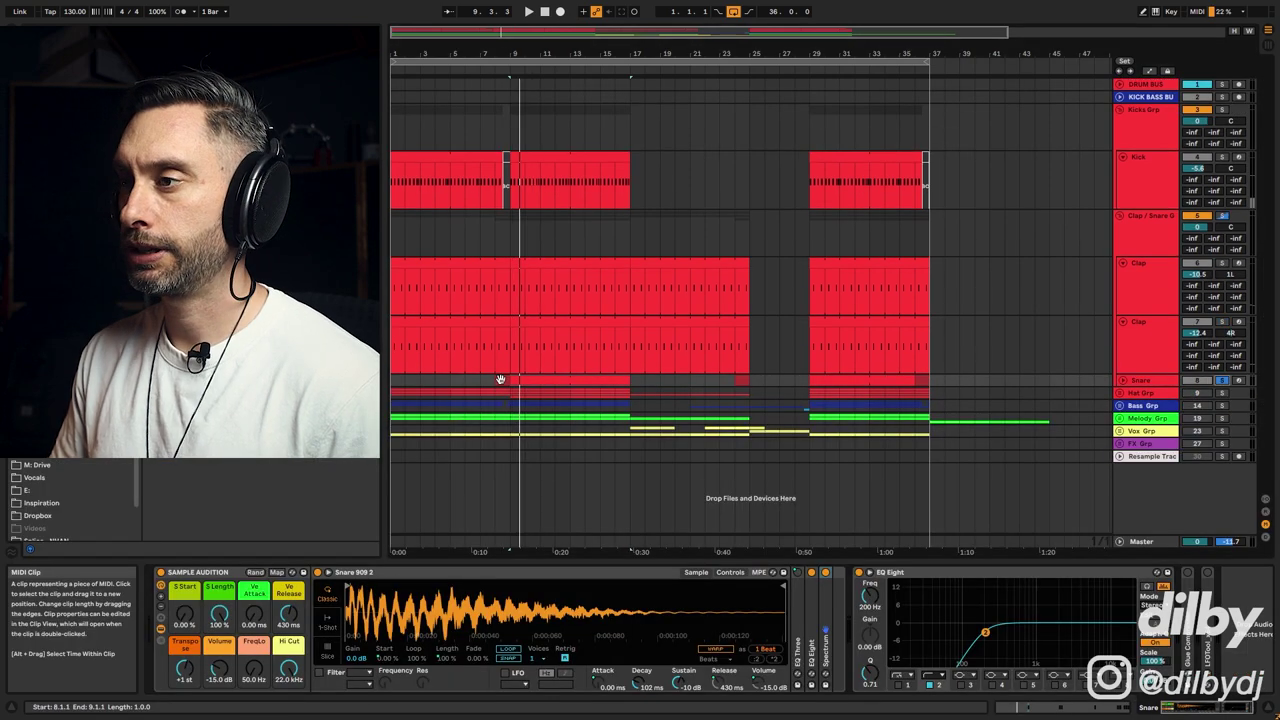
key(space)
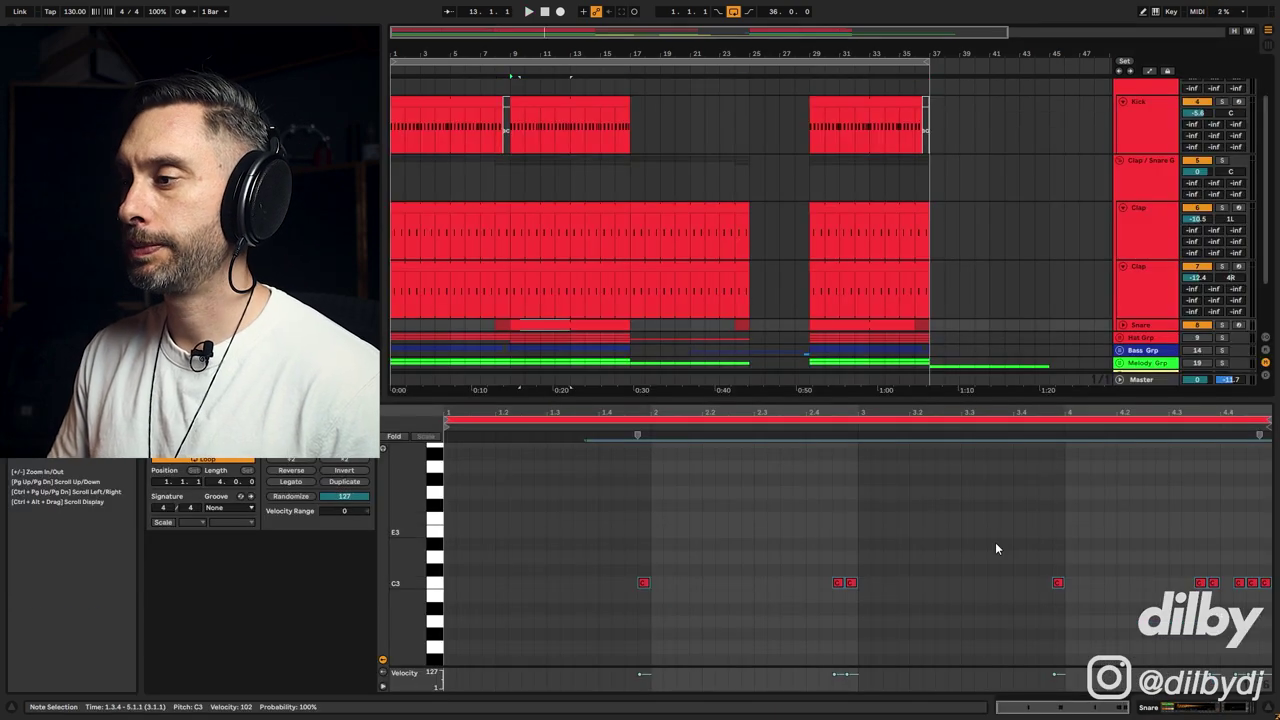
drag(589, 544, 1272, 656)
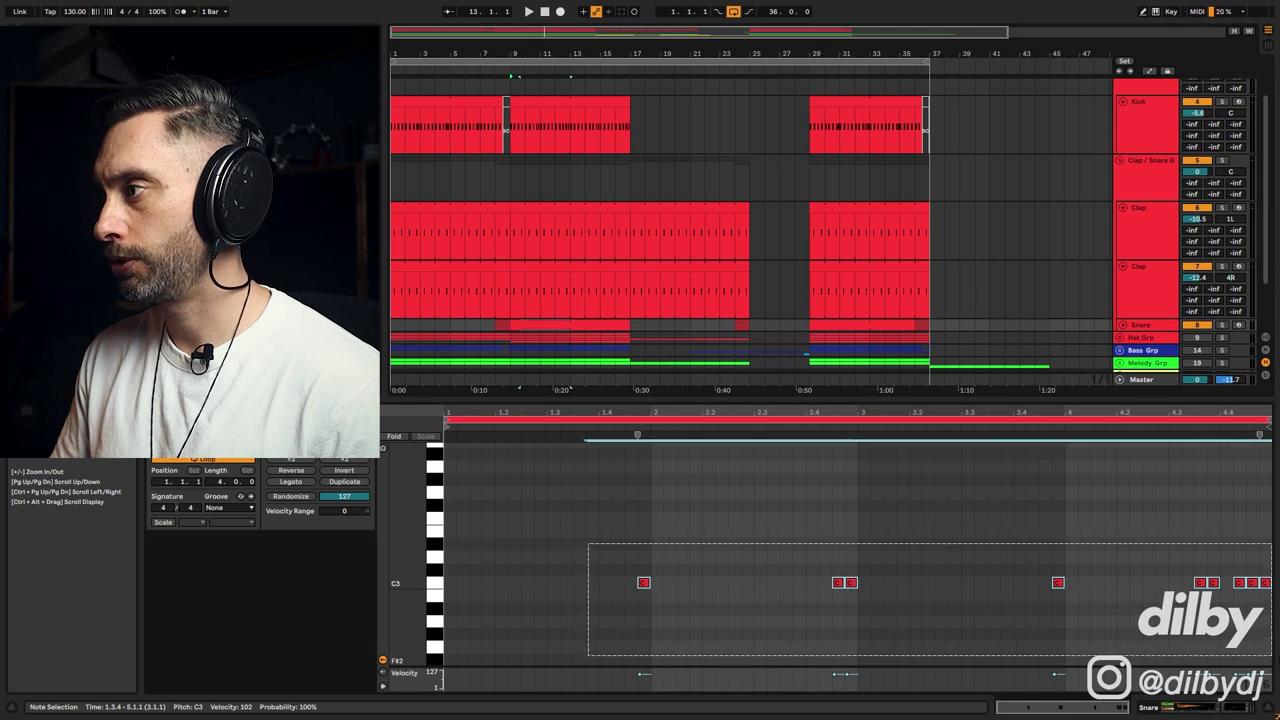
key(space)
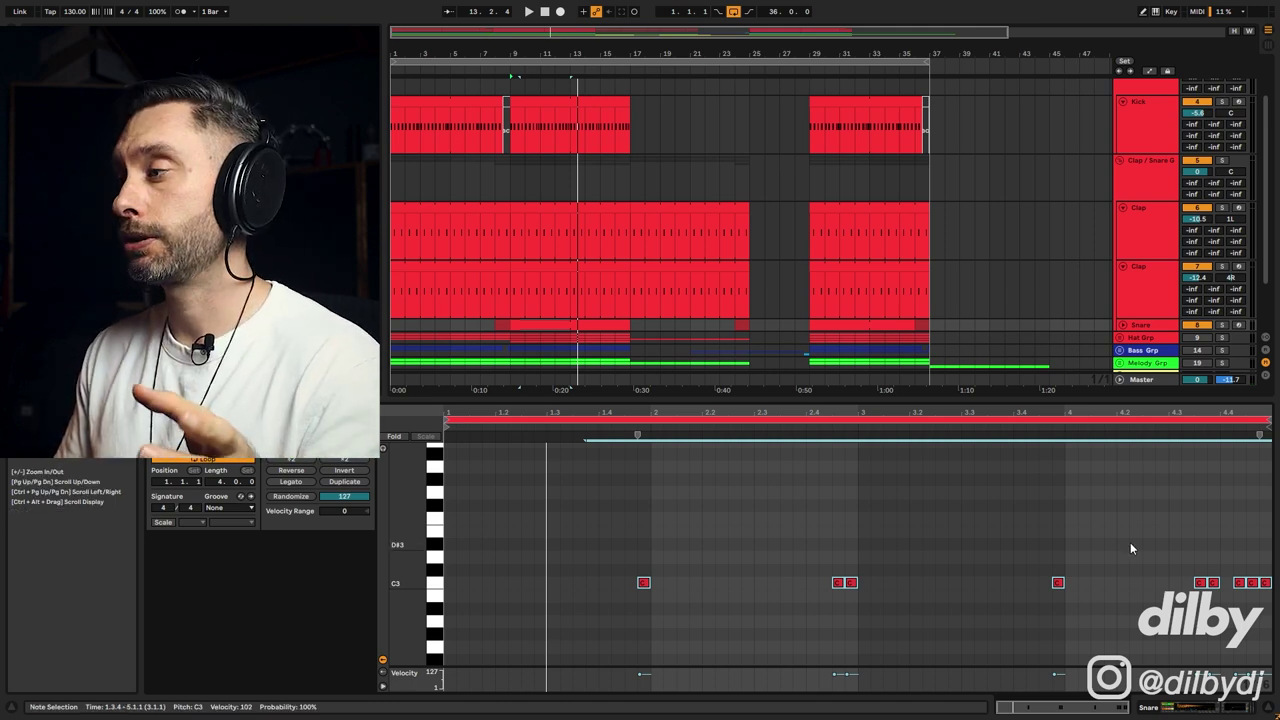
click(818, 562)
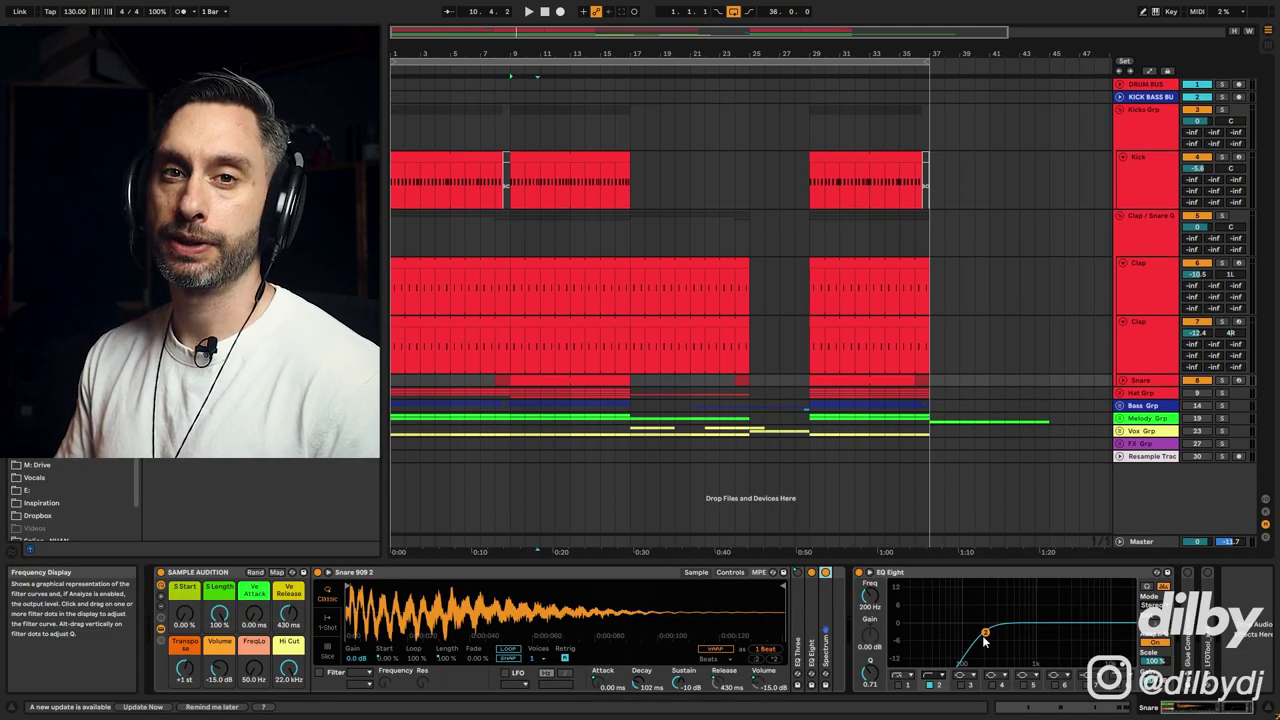
Unfold the Hat group and open the Open Hat clip's MIDI notes.
click(1121, 392)
scroll(1138, 341, down, 3)
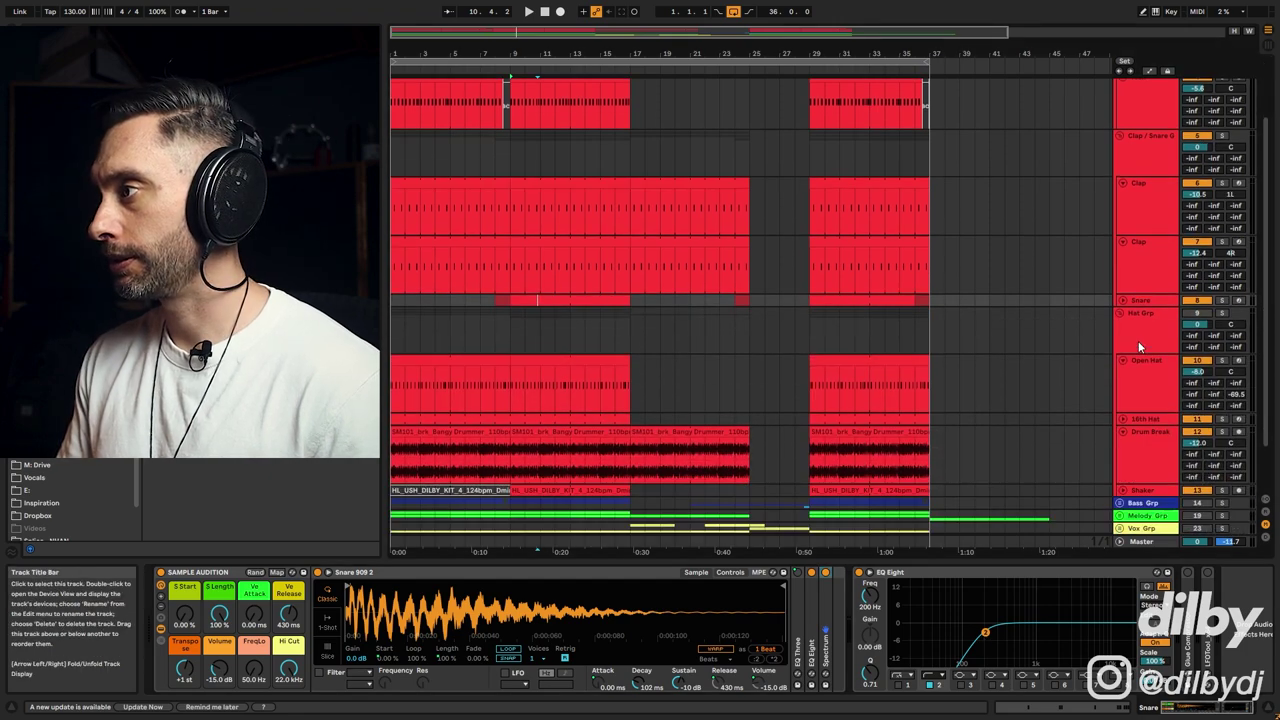
click(1147, 317)
drag(397, 305, 510, 330)
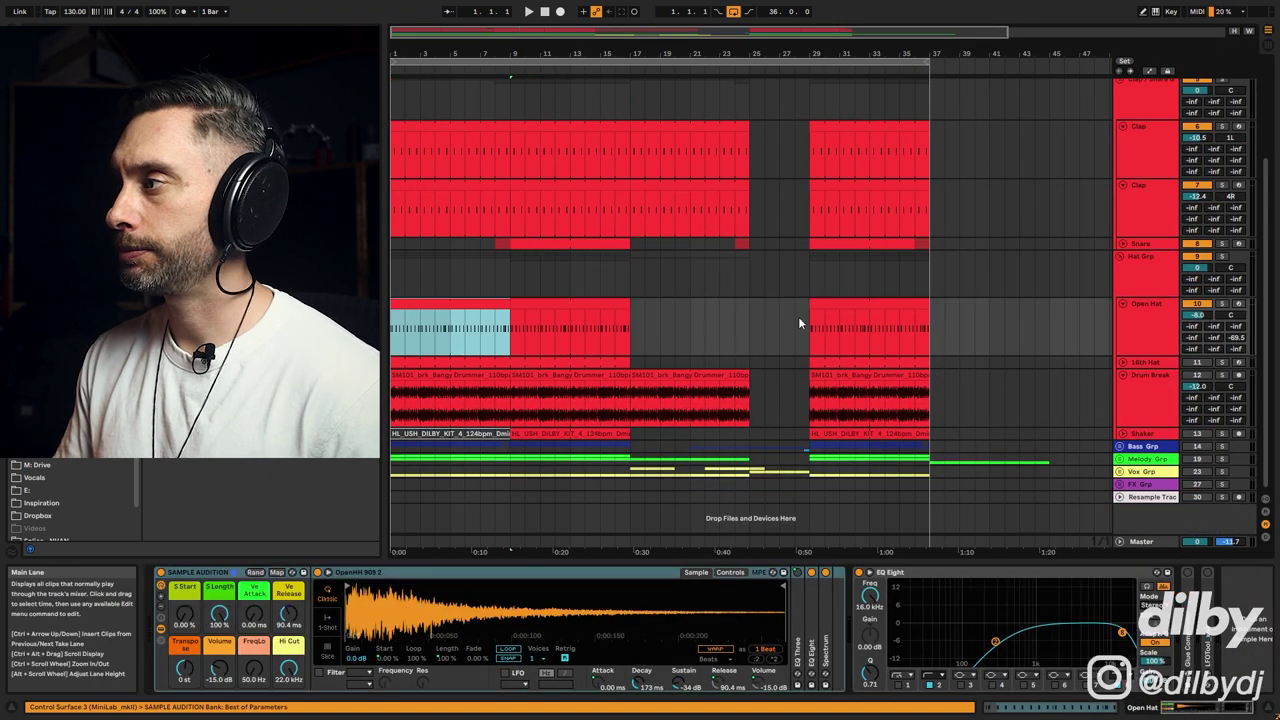
double_click(453, 306)
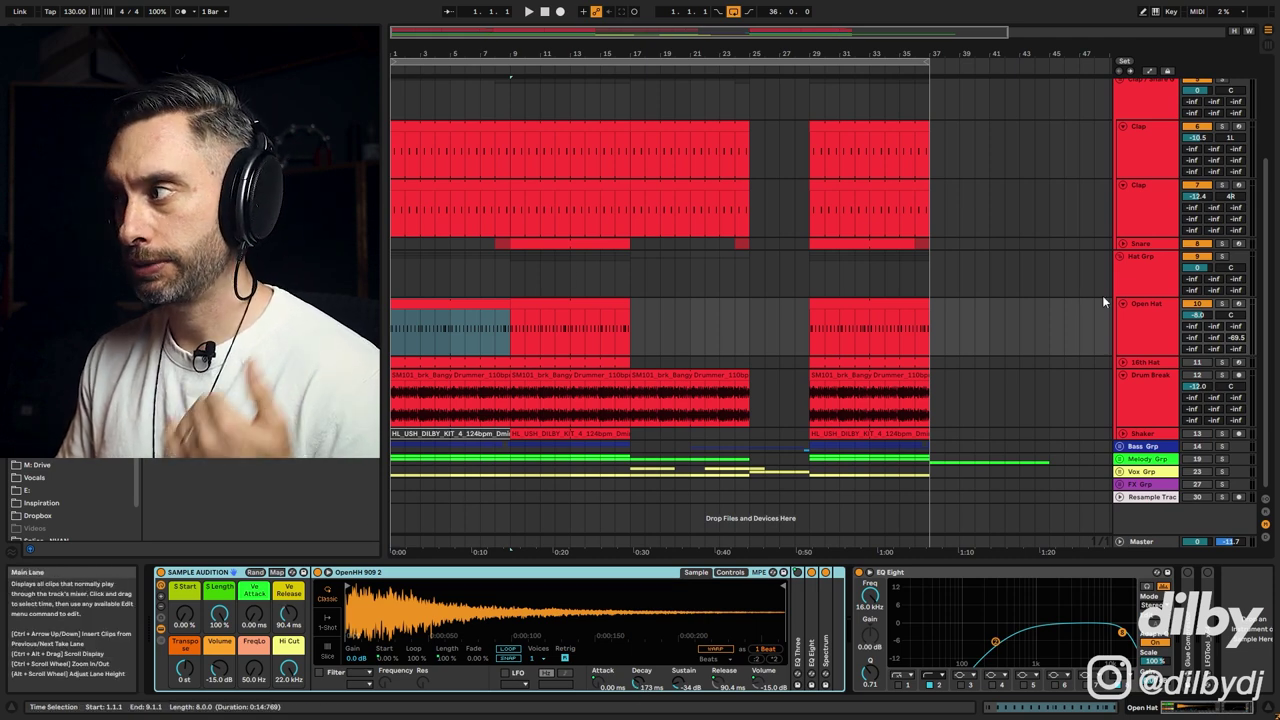
Solo Open Hat and audition its C3 pattern from the start and from bar 4.
click(1222, 303)
key(space)
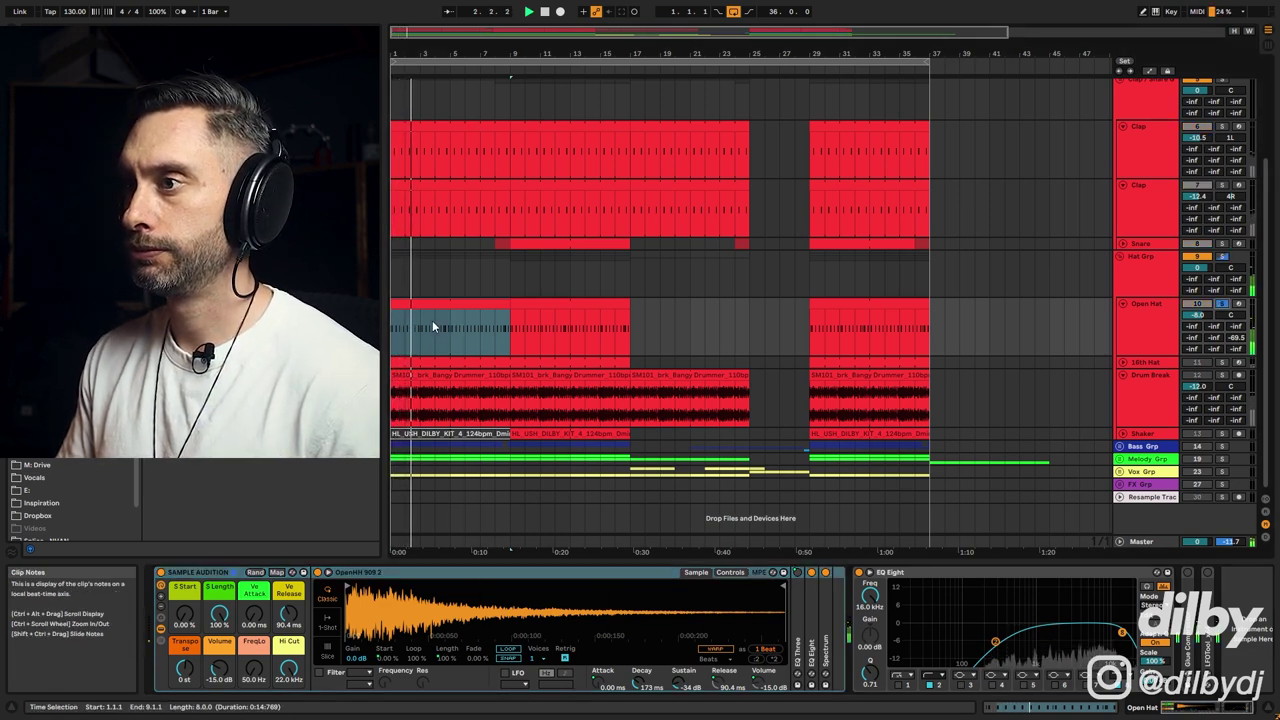
double_click(450, 302)
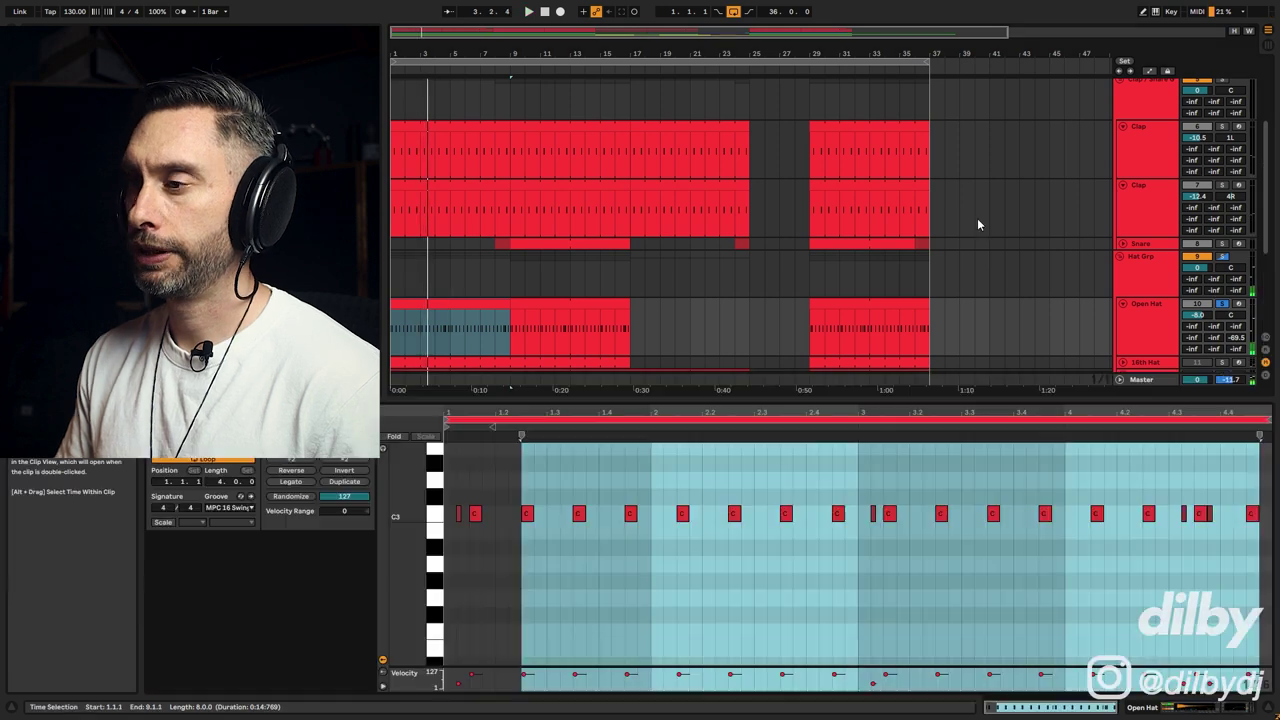
click(483, 545)
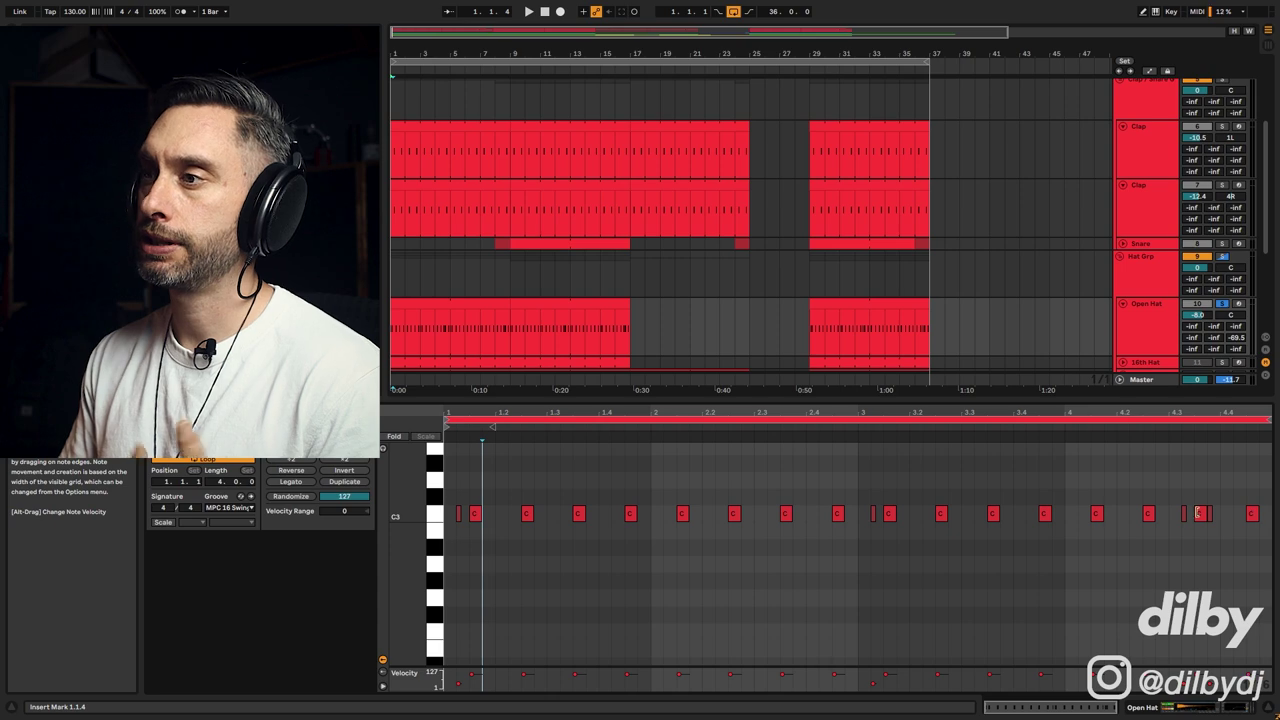
click(437, 330)
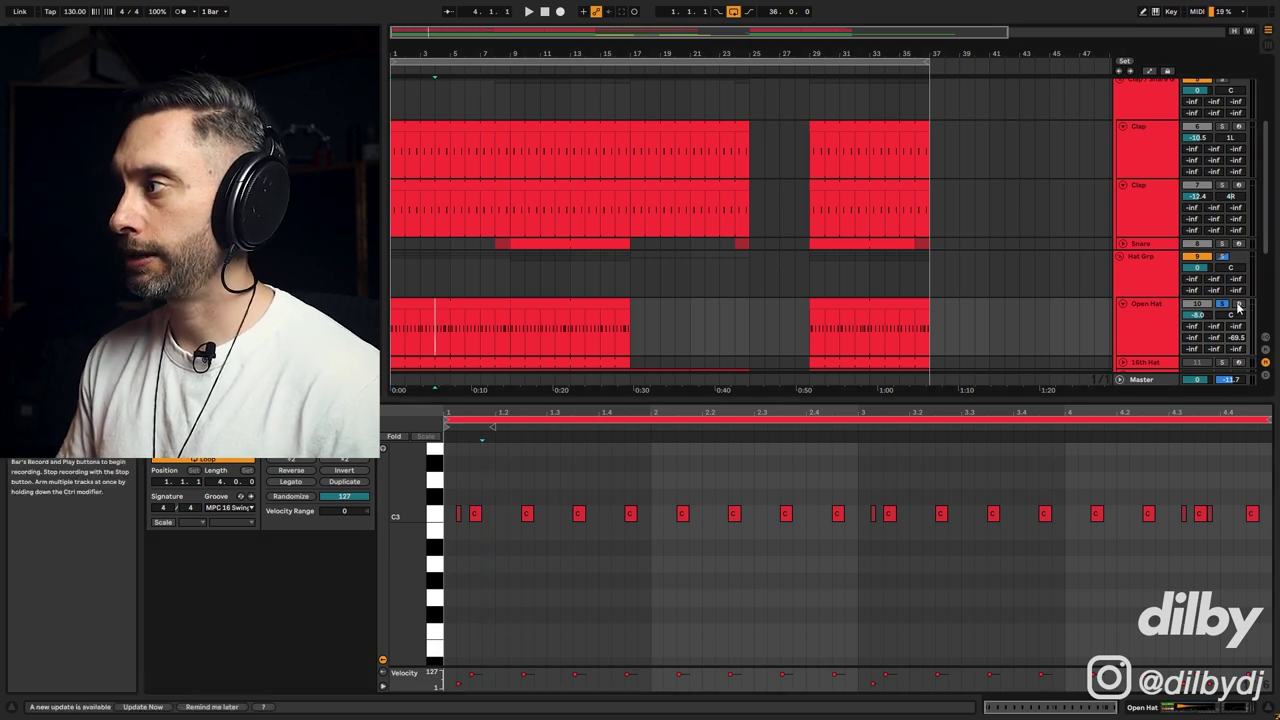
key(space)
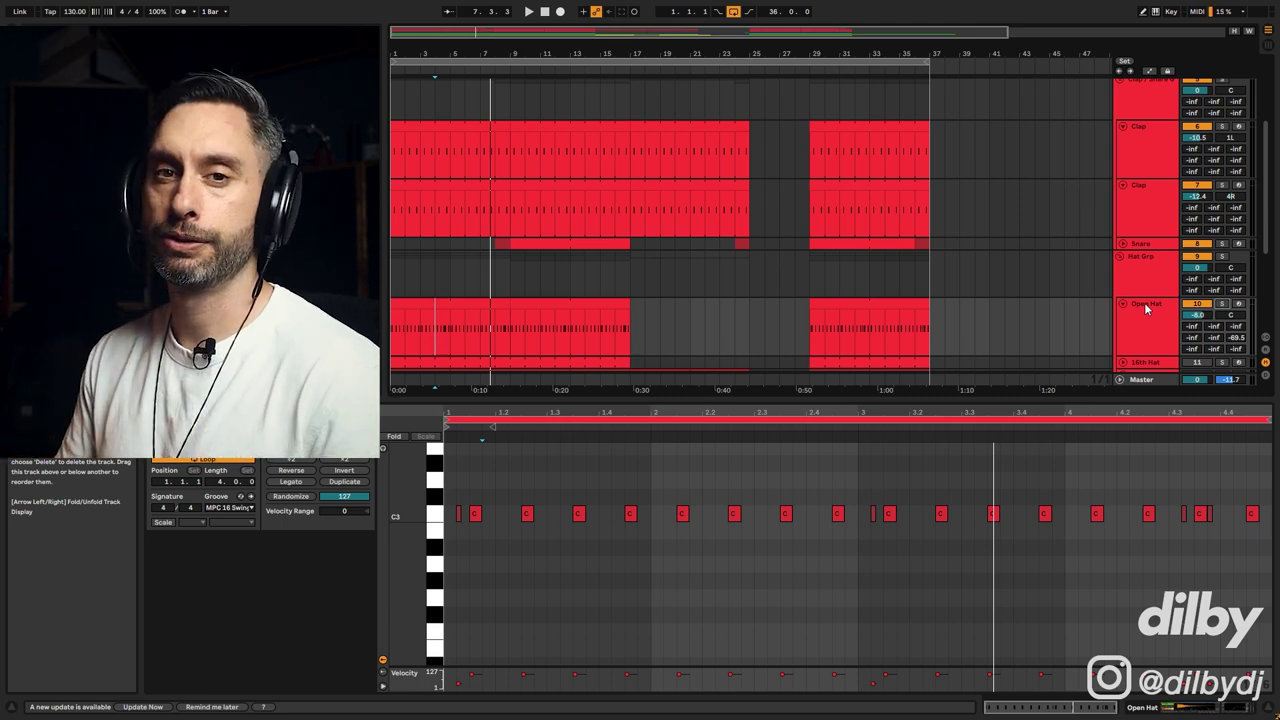
Solo the 16th Hat track, play its clip from bar 1, and show its devices.
scroll(1130, 302, down, 3)
click(1110, 298)
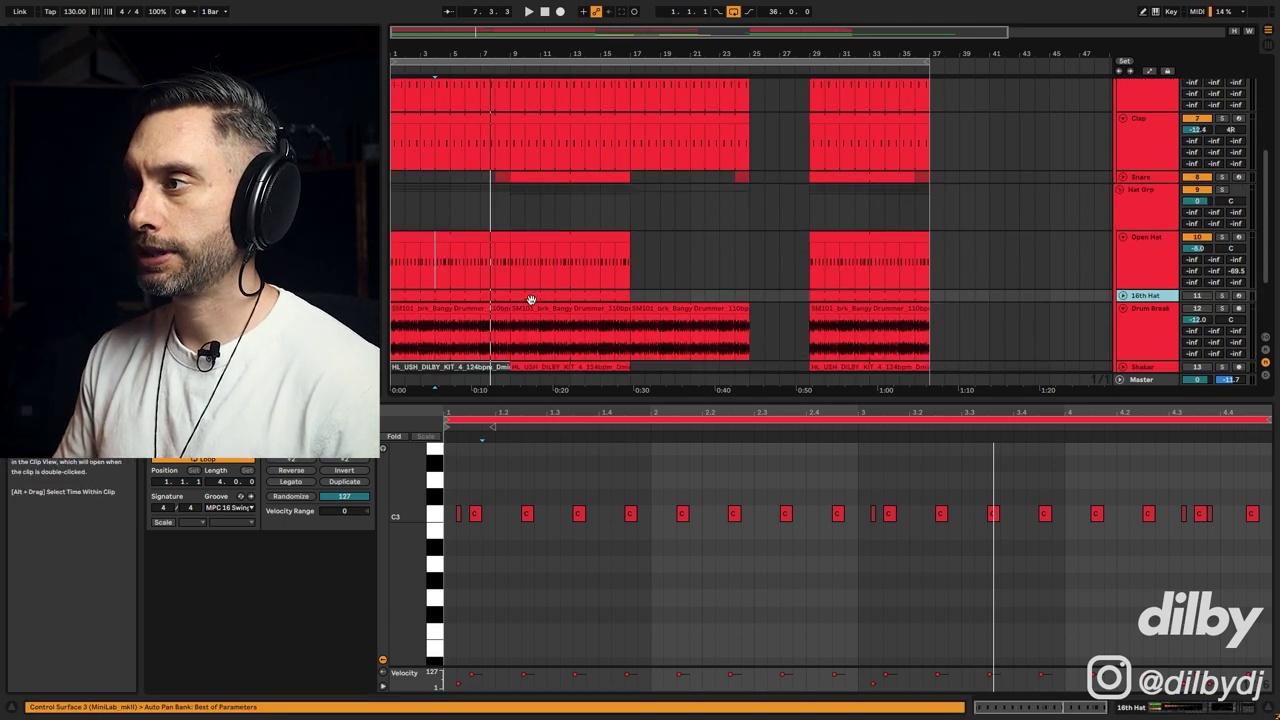
click(1223, 296)
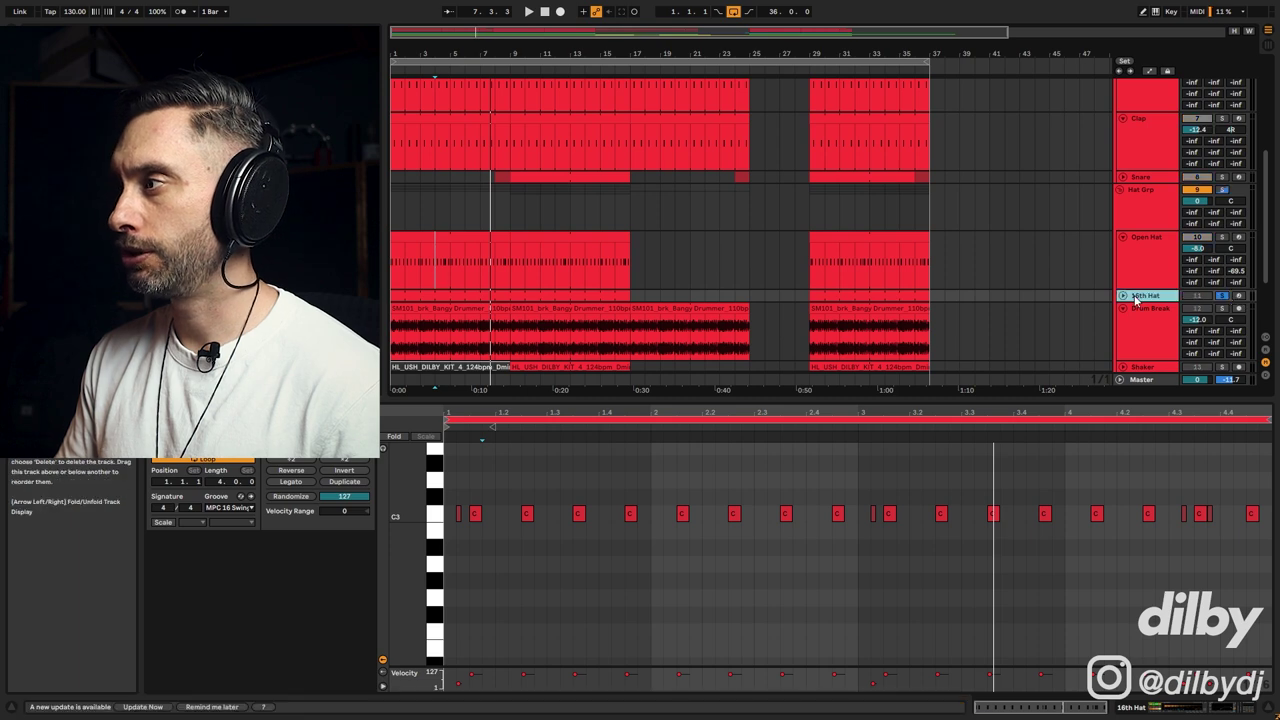
click(563, 290)
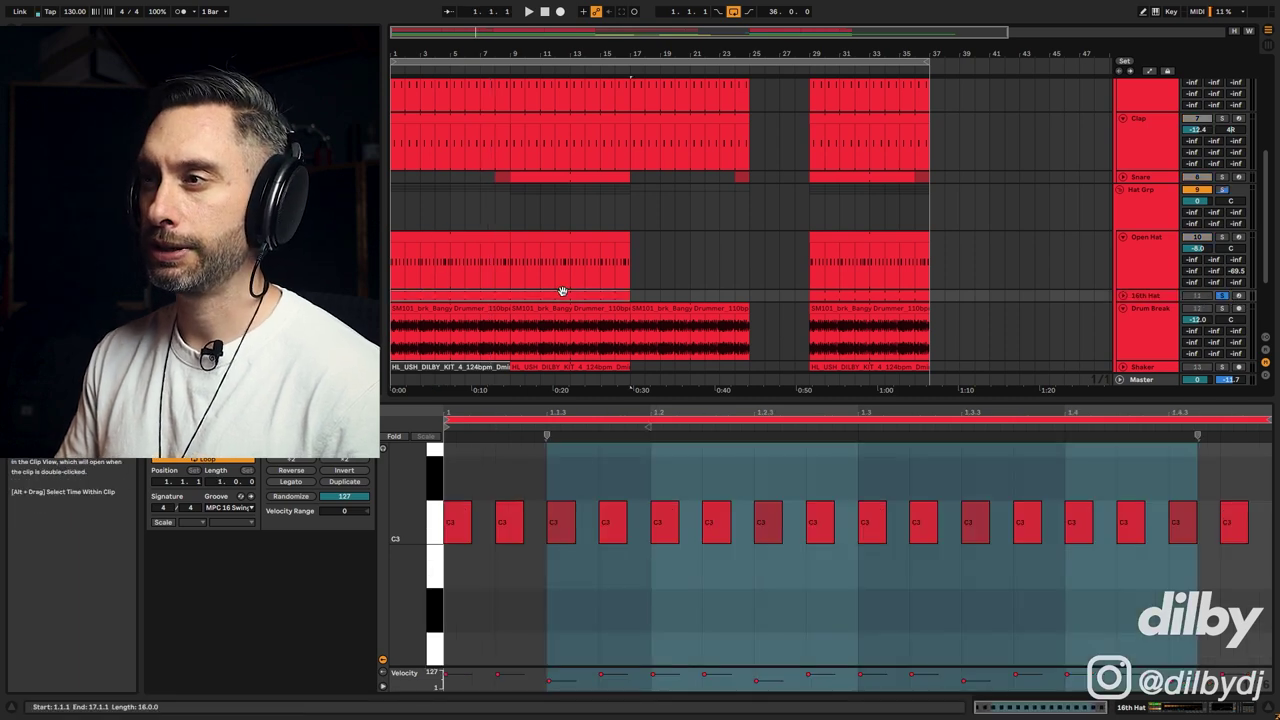
key(space)
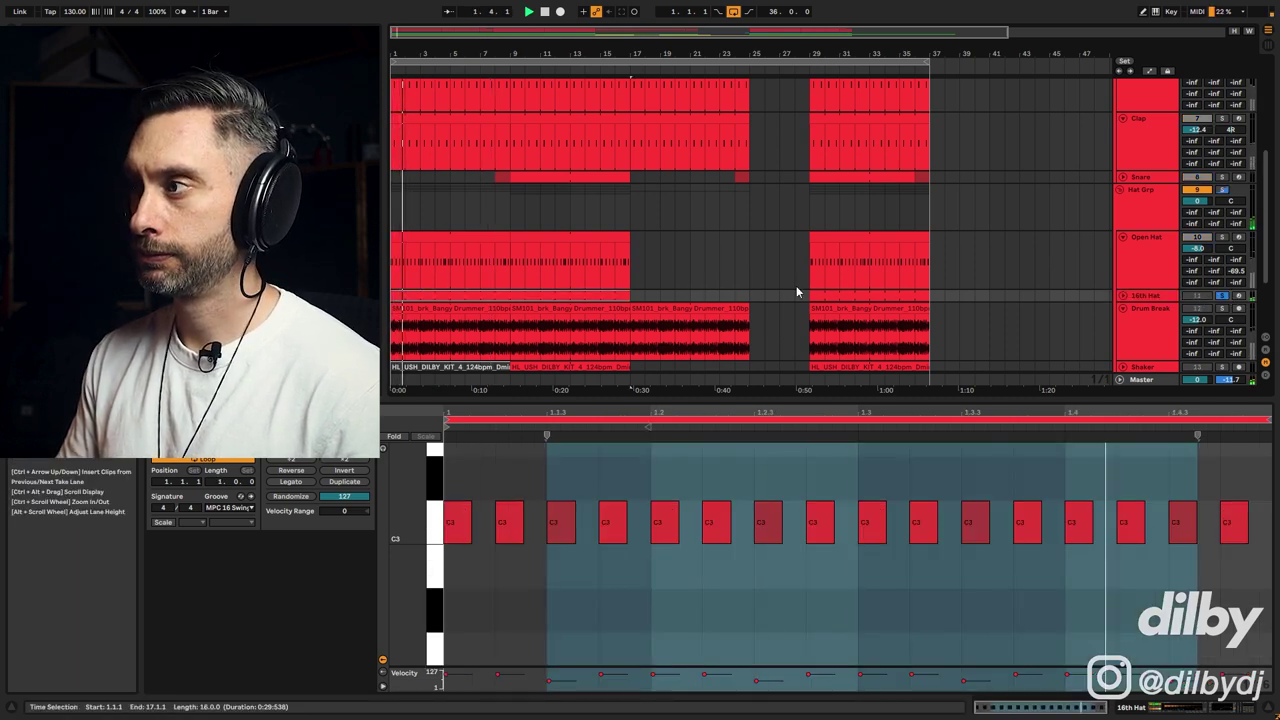
click(1152, 292)
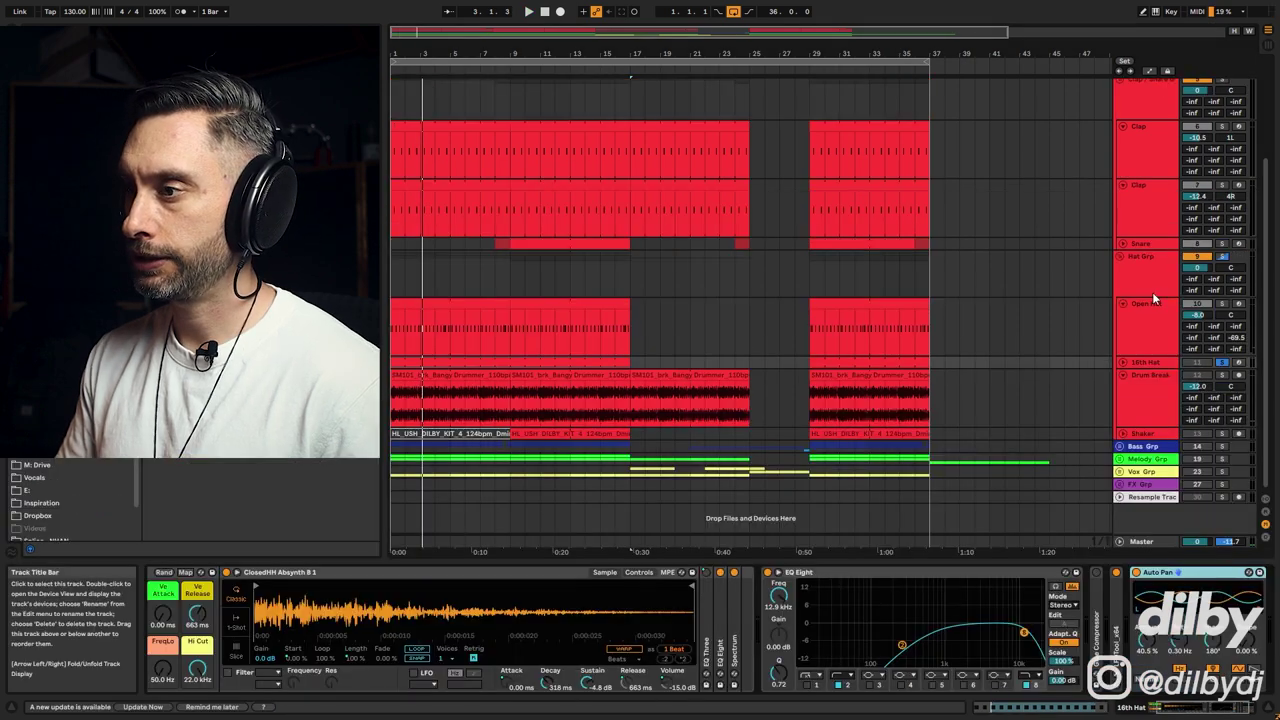
Reveal the ClosedHH hi-hat sample in the browser, view LFOTool, then display the Drum Break chain.
right_click(470, 617)
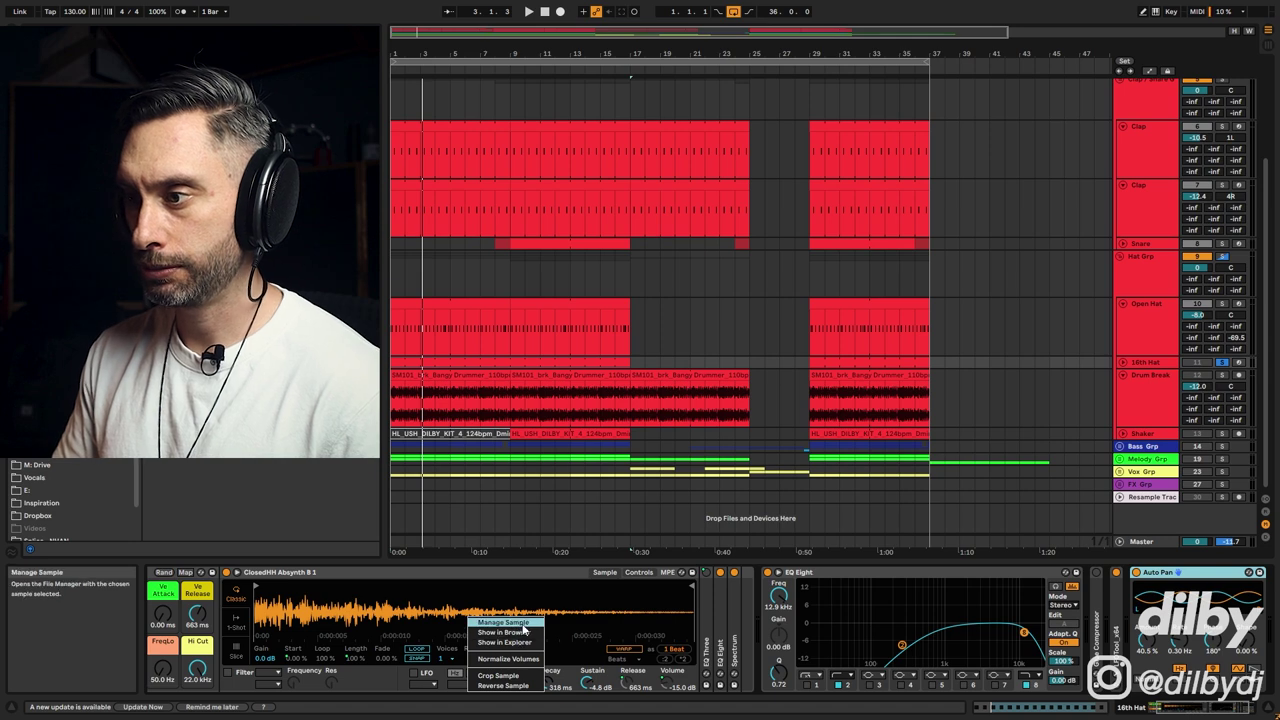
click(505, 632)
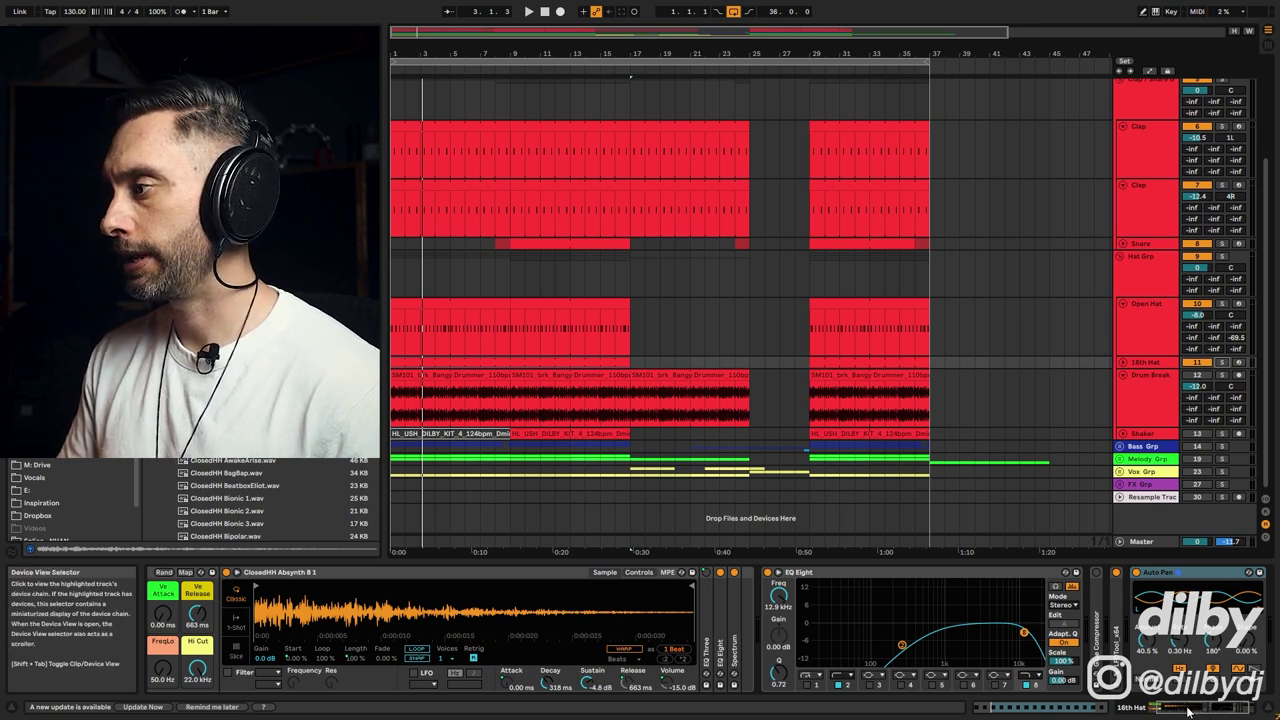
drag(1188, 707, 1232, 708)
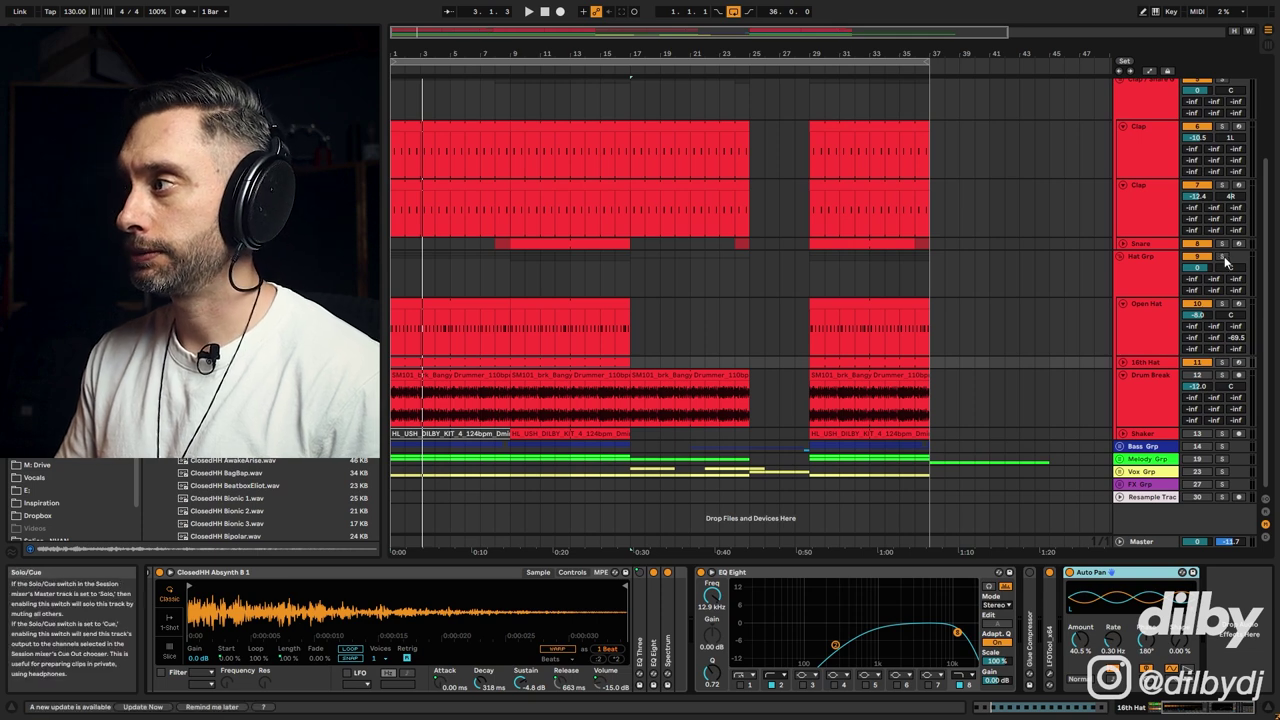
key(space)
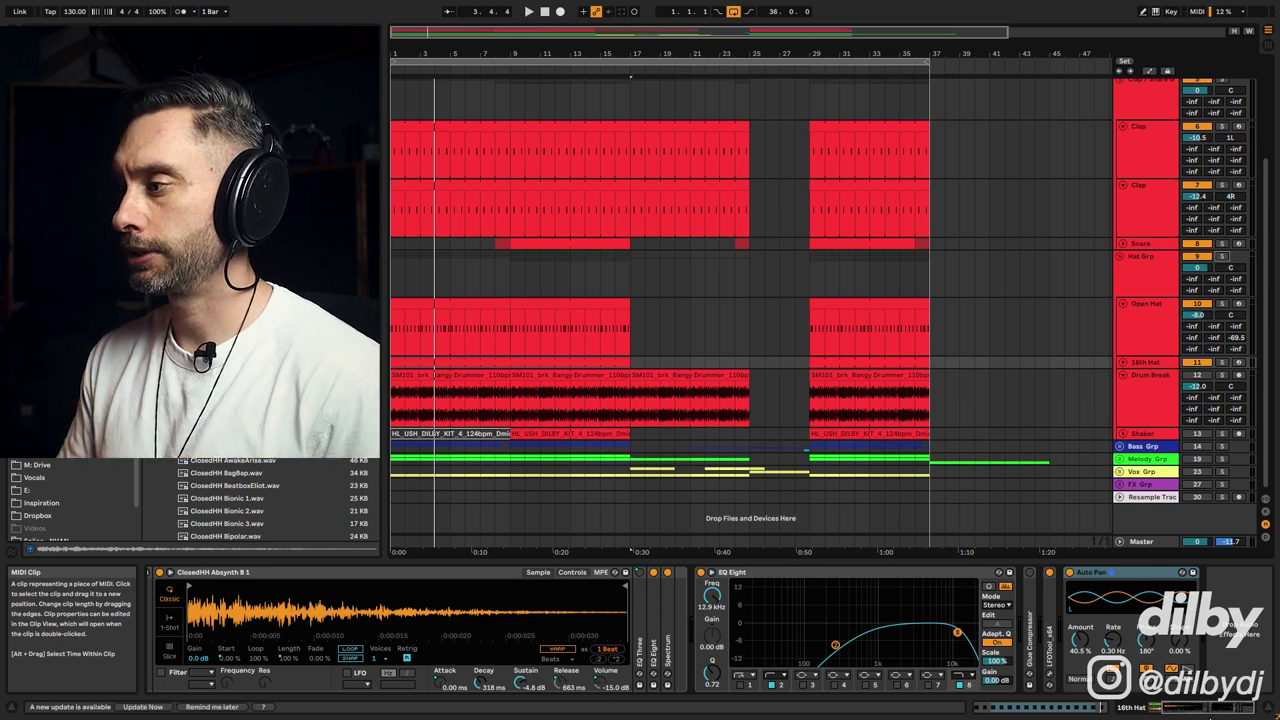
click(1049, 673)
drag(466, 87, 898, 224)
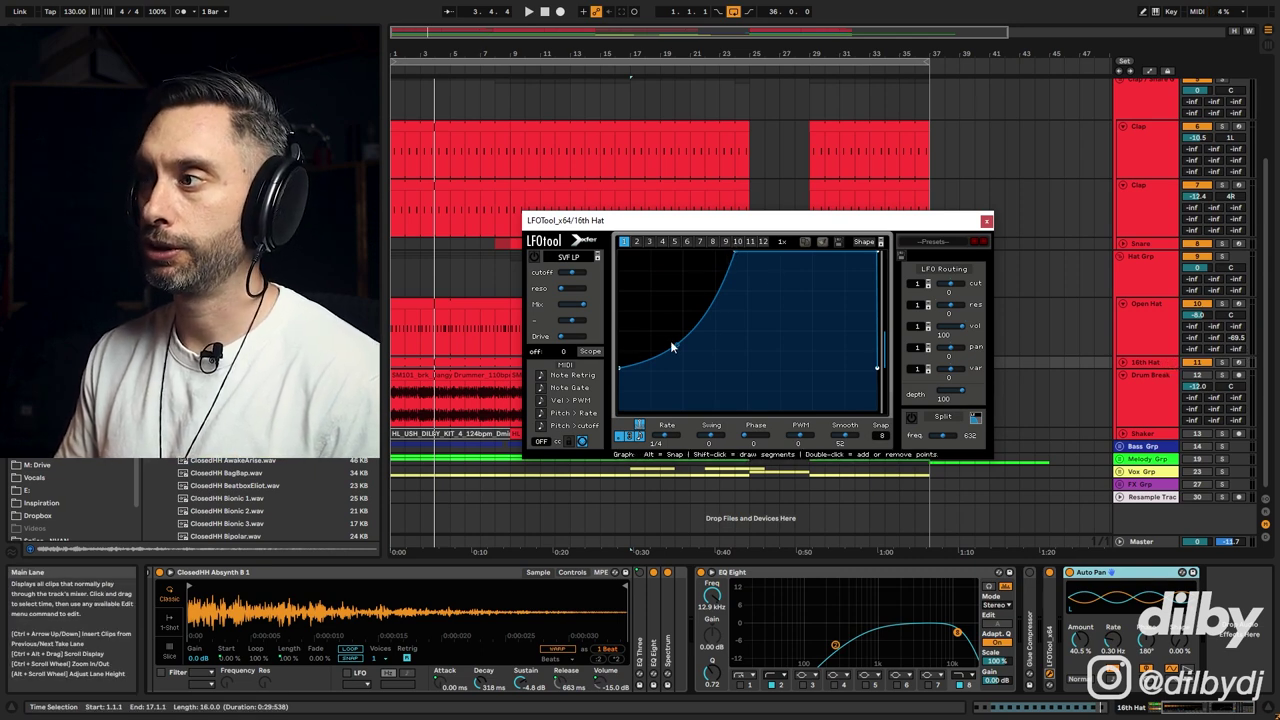
click(1150, 376)
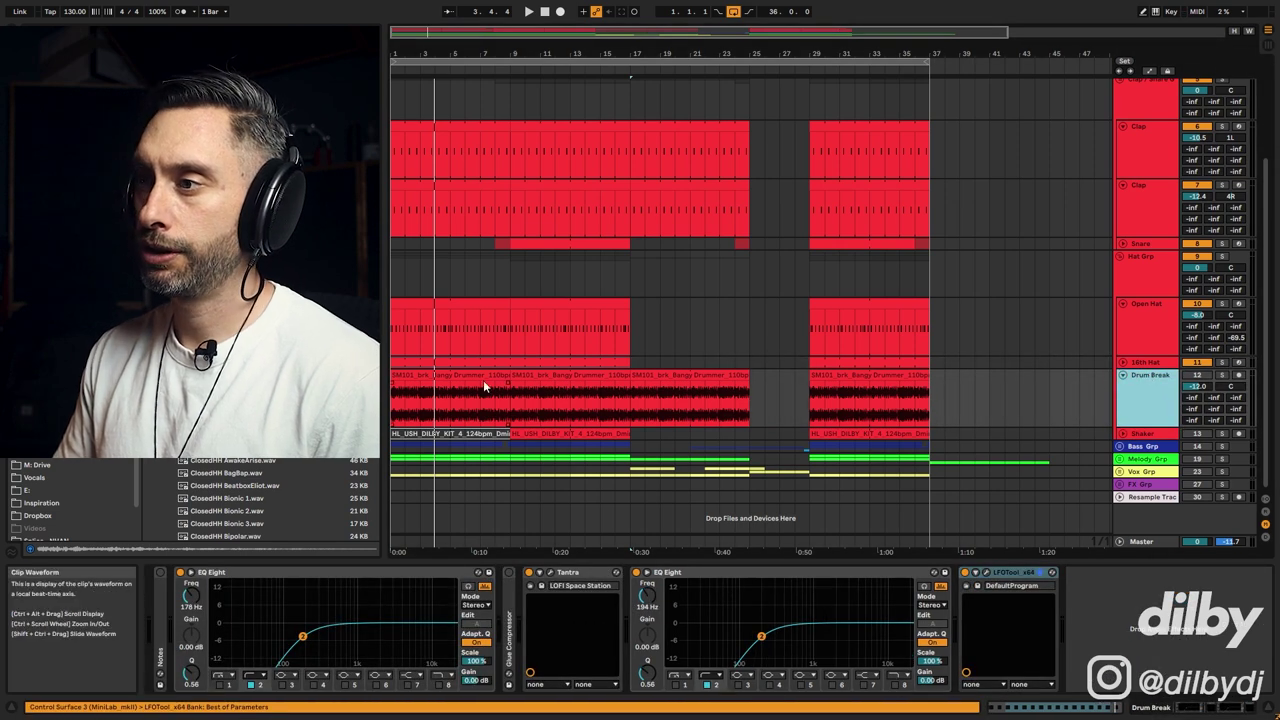
Duplicate the last Drum Break clip, solo the track, and raise the copy's Transients value to 100.
click(476, 375)
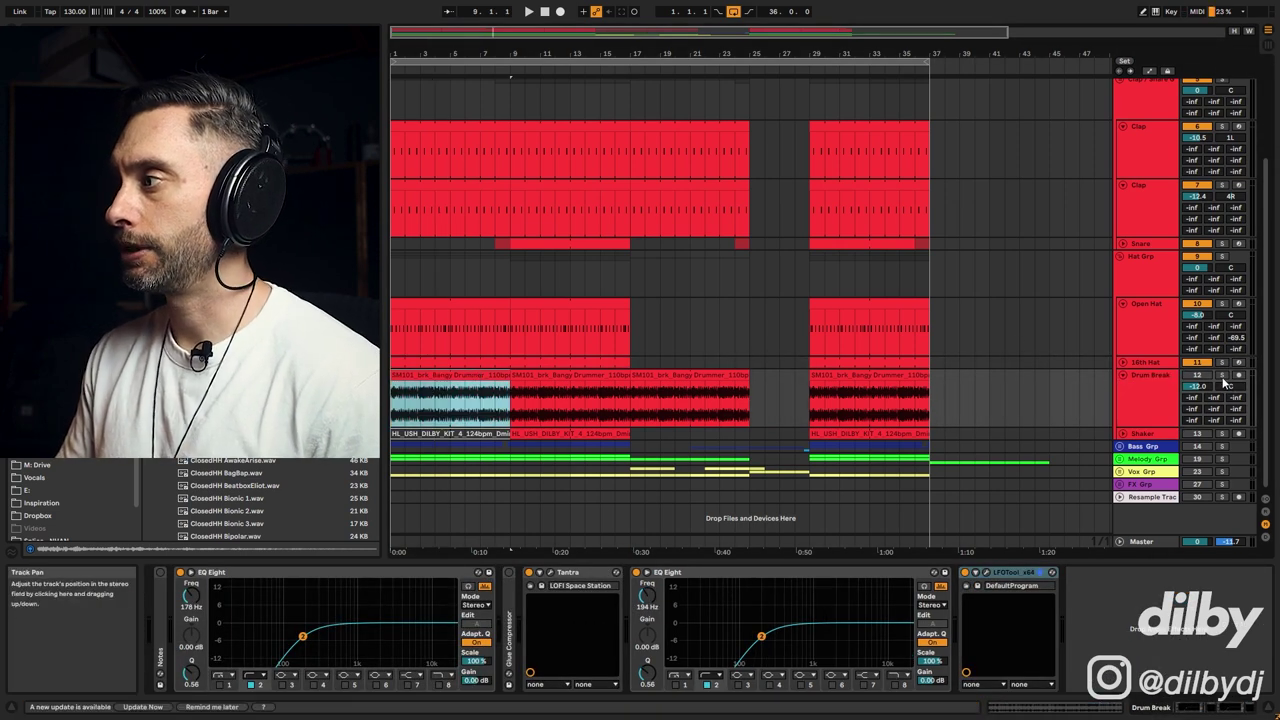
double_click(474, 377)
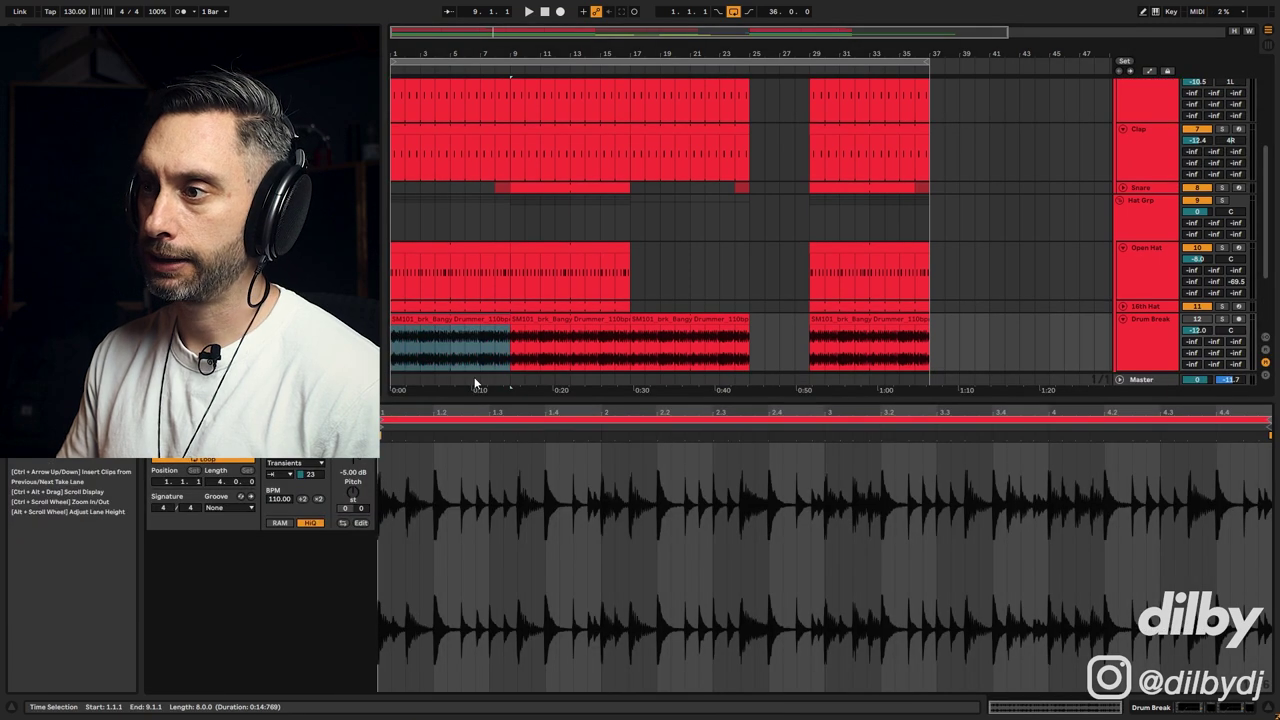
click(919, 320)
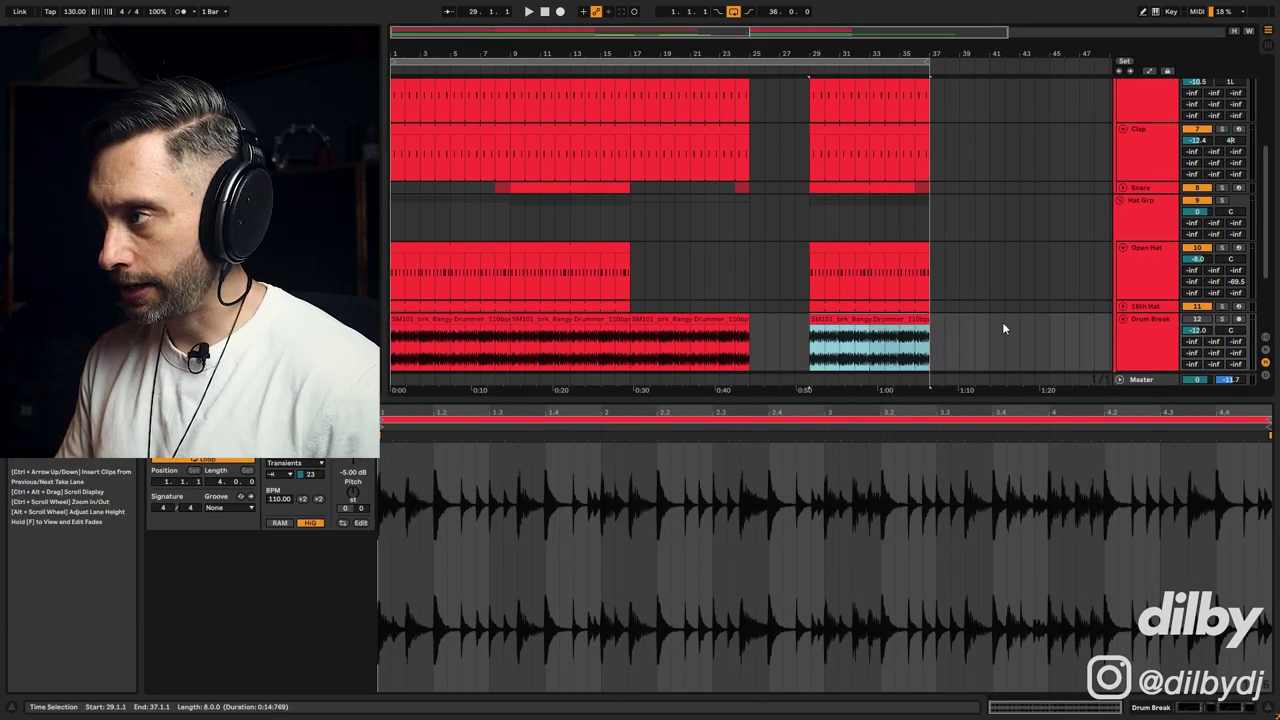
key(ctrl+d)
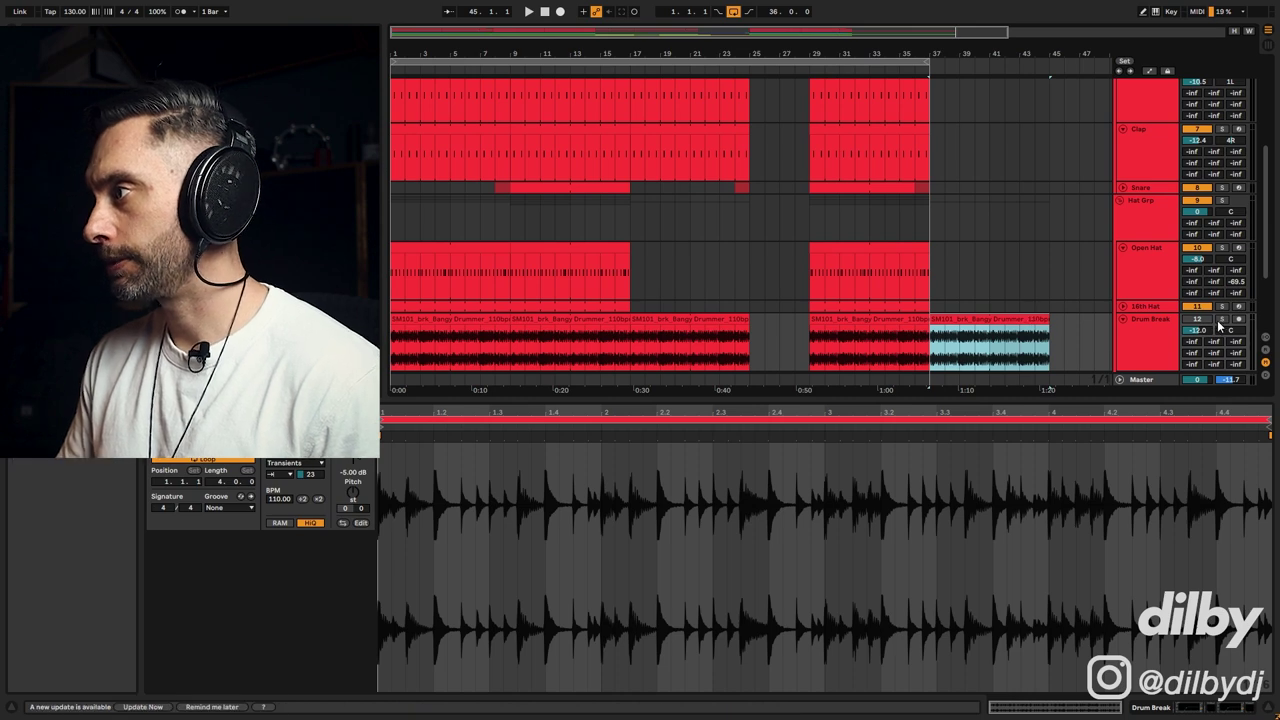
click(1221, 319)
click(1023, 318)
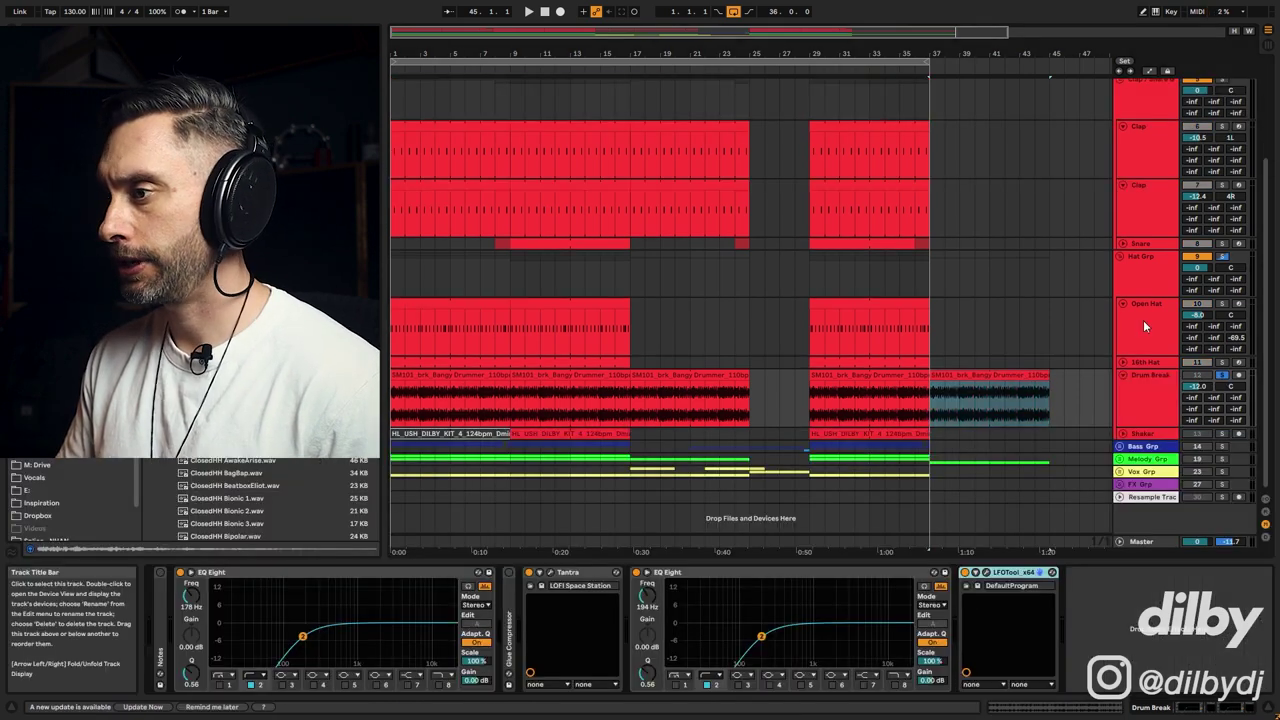
click(1143, 320)
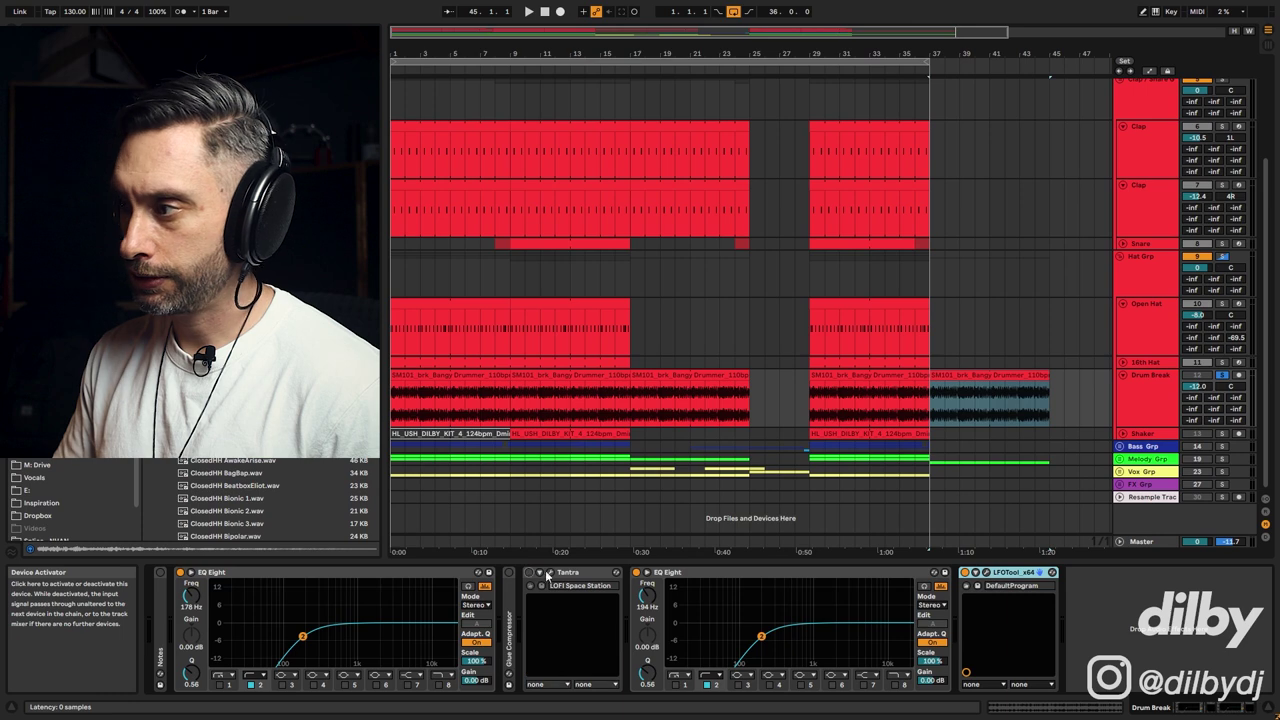
click(1008, 378)
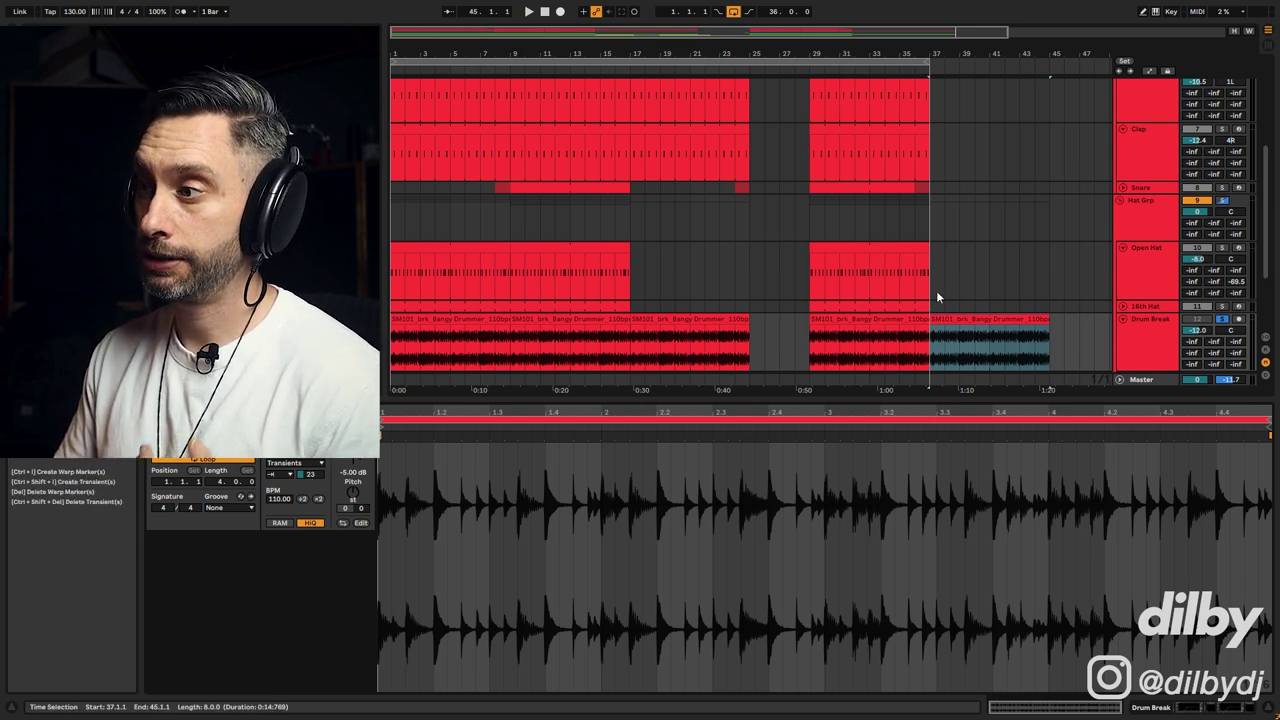
key(space)
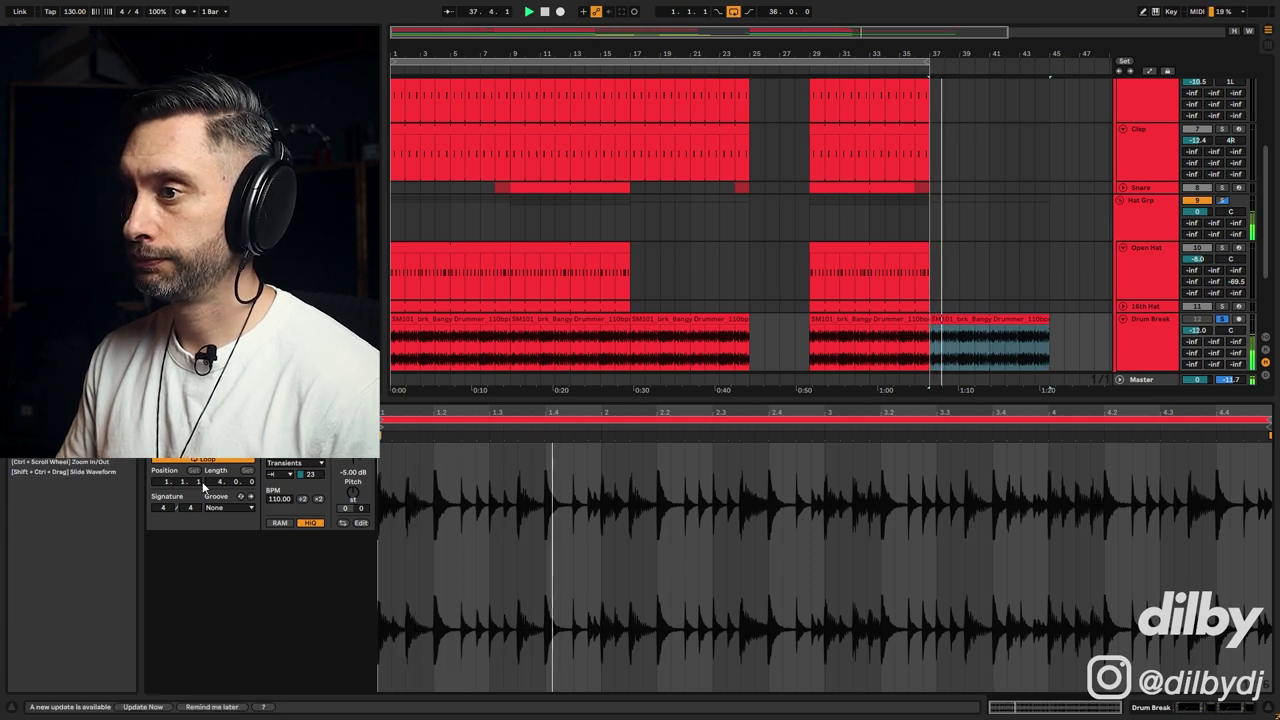
drag(310, 474, 310, 440)
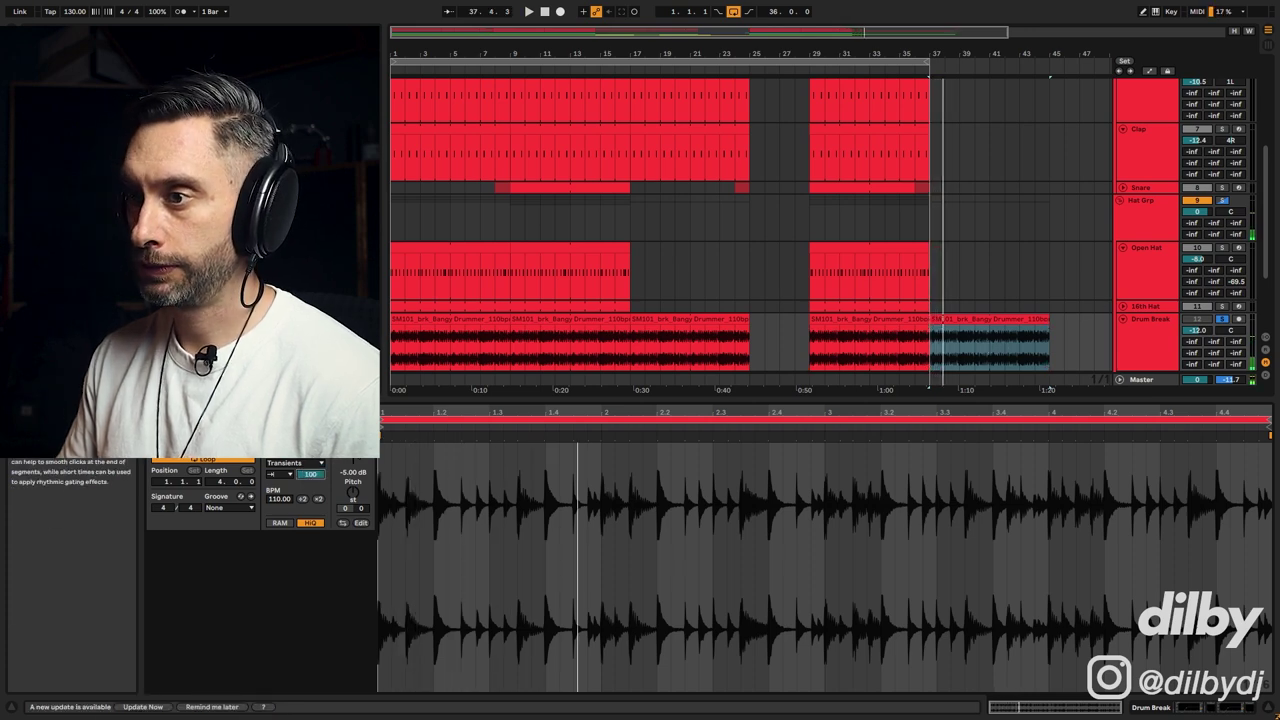
Re-enable the Drum Break track and play the drums from bar 1, selecting bars 1 to 9.
click(1004, 318)
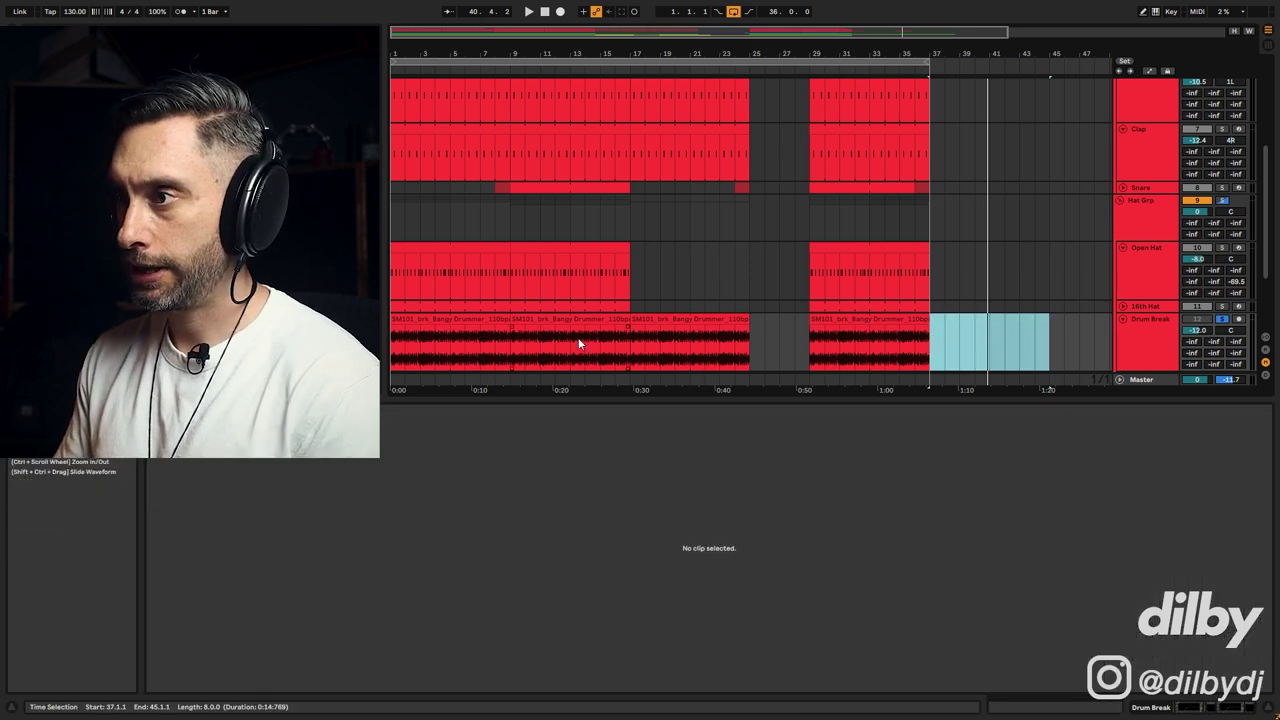
click(463, 317)
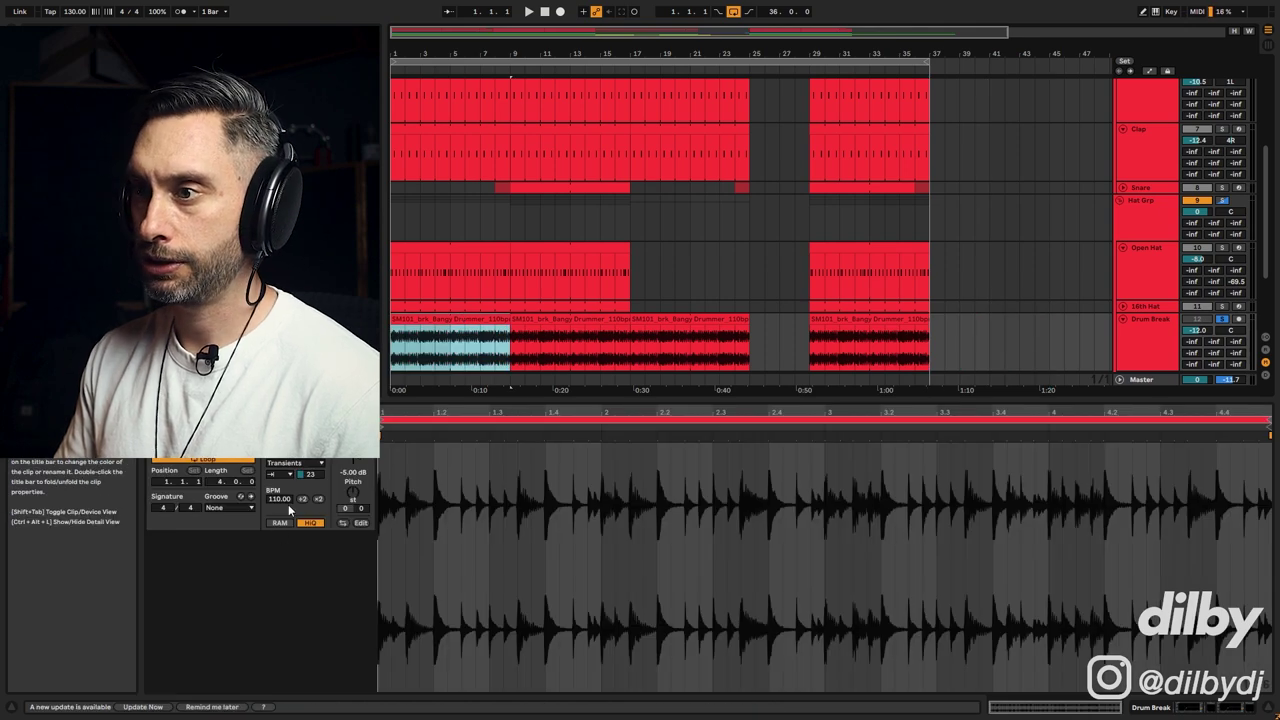
key(space)
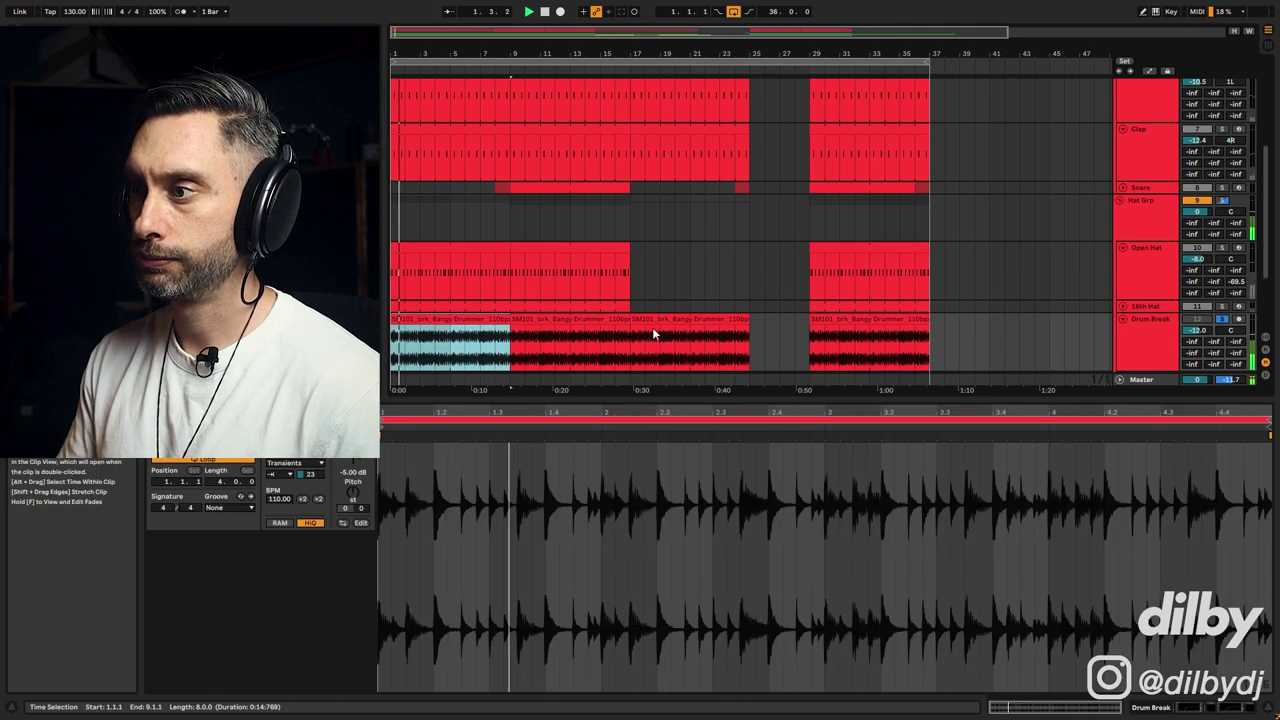
scroll(1187, 288, down, 1)
click(1192, 291)
click(566, 277)
key(space)
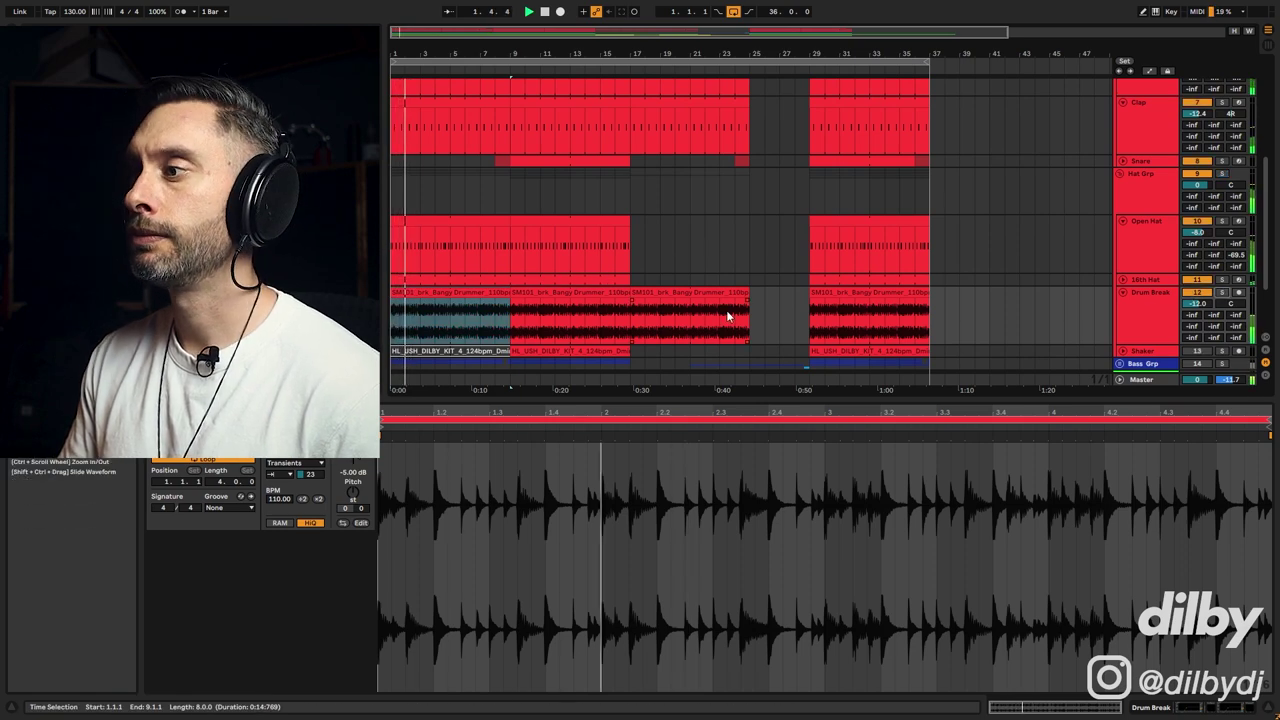
click(830, 360)
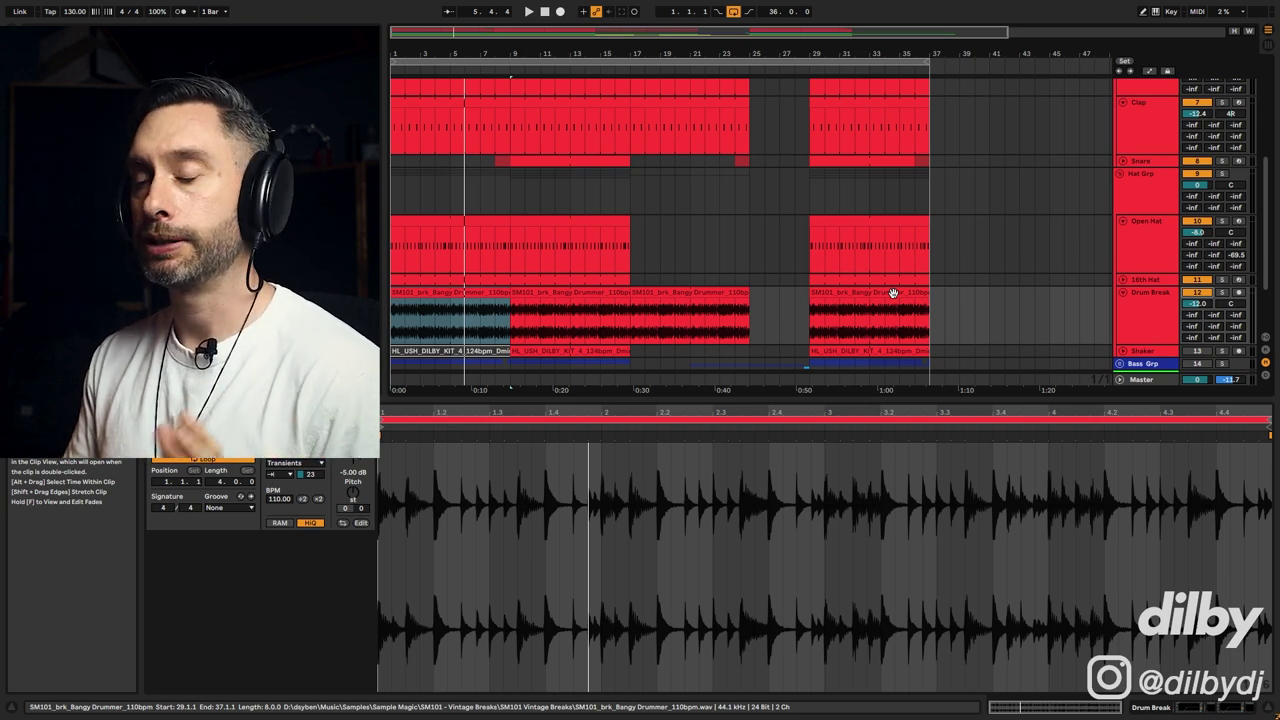
Solo and audition the 124 BPM Shaker loop, then mute and re-enable the Shaker track.
click(549, 350)
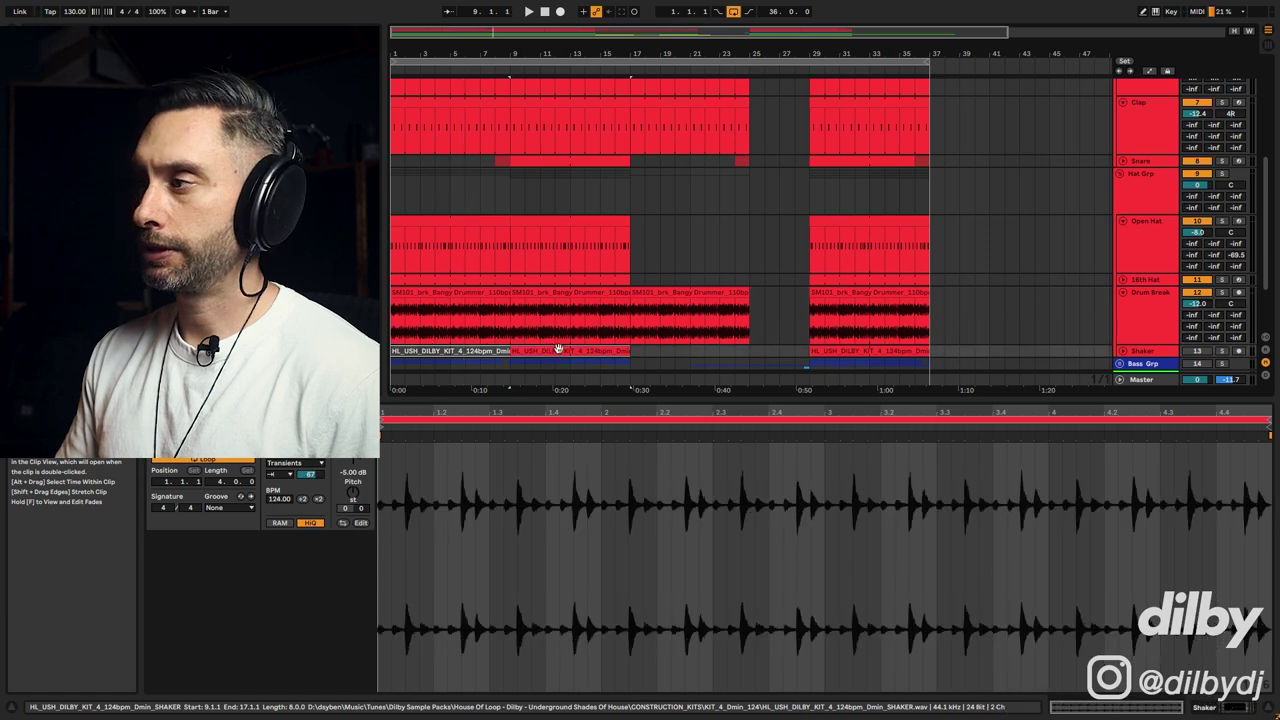
click(1222, 351)
key(space)
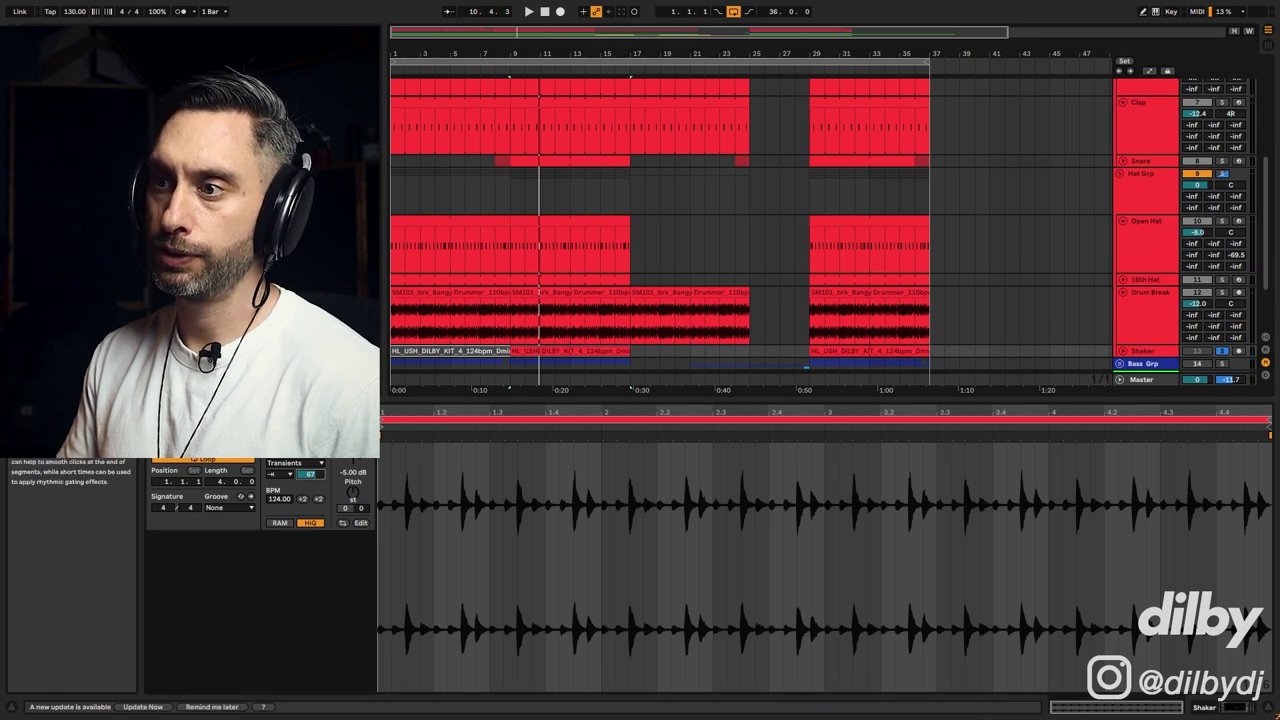
key(space)
key(space)
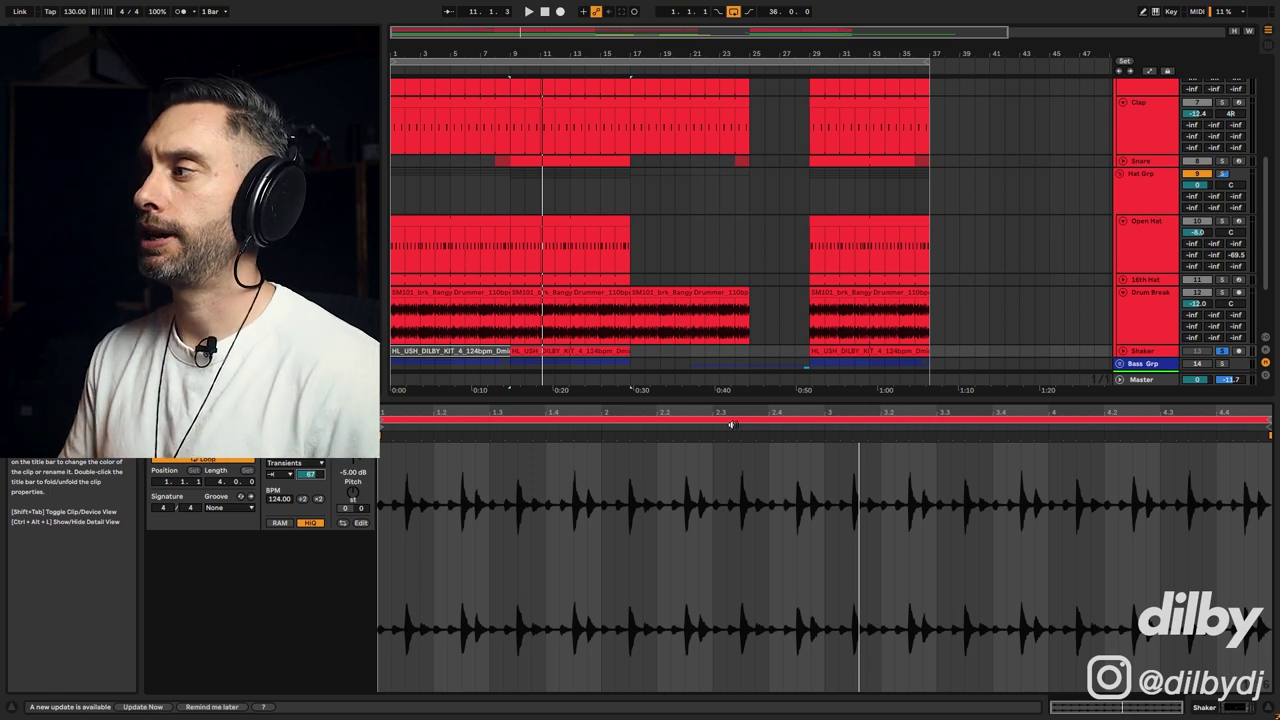
key(space)
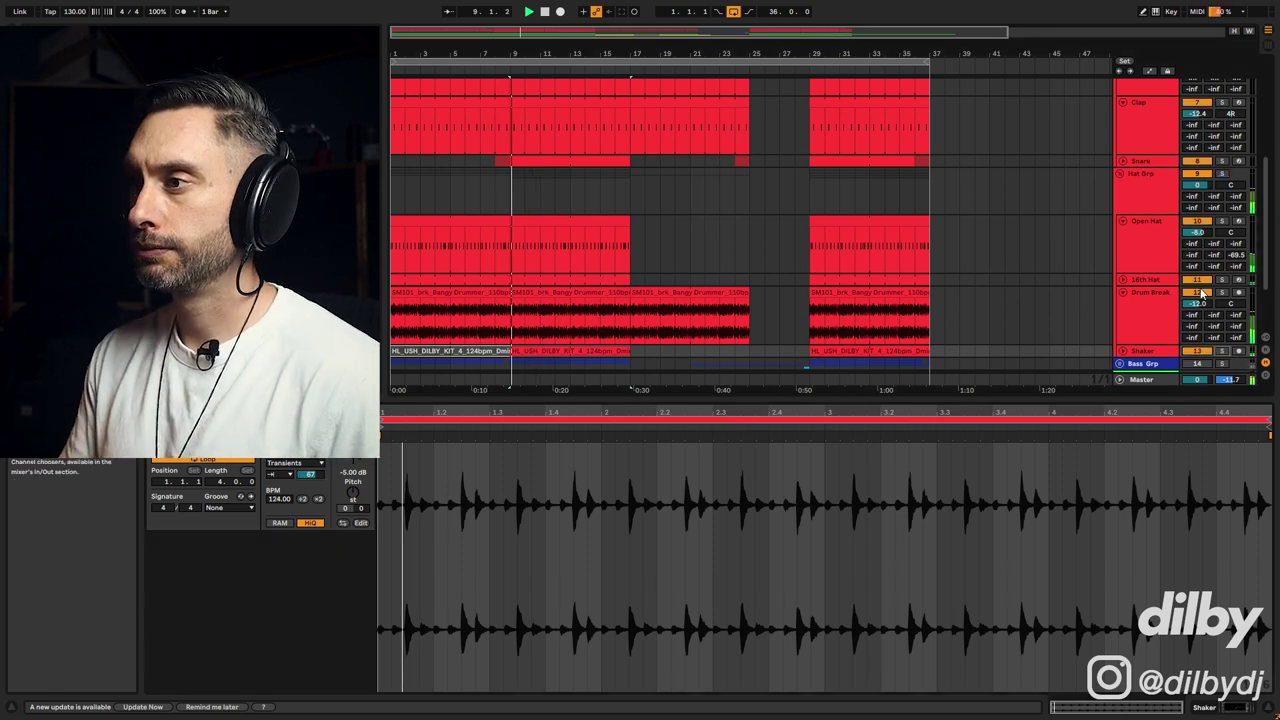
click(1197, 352)
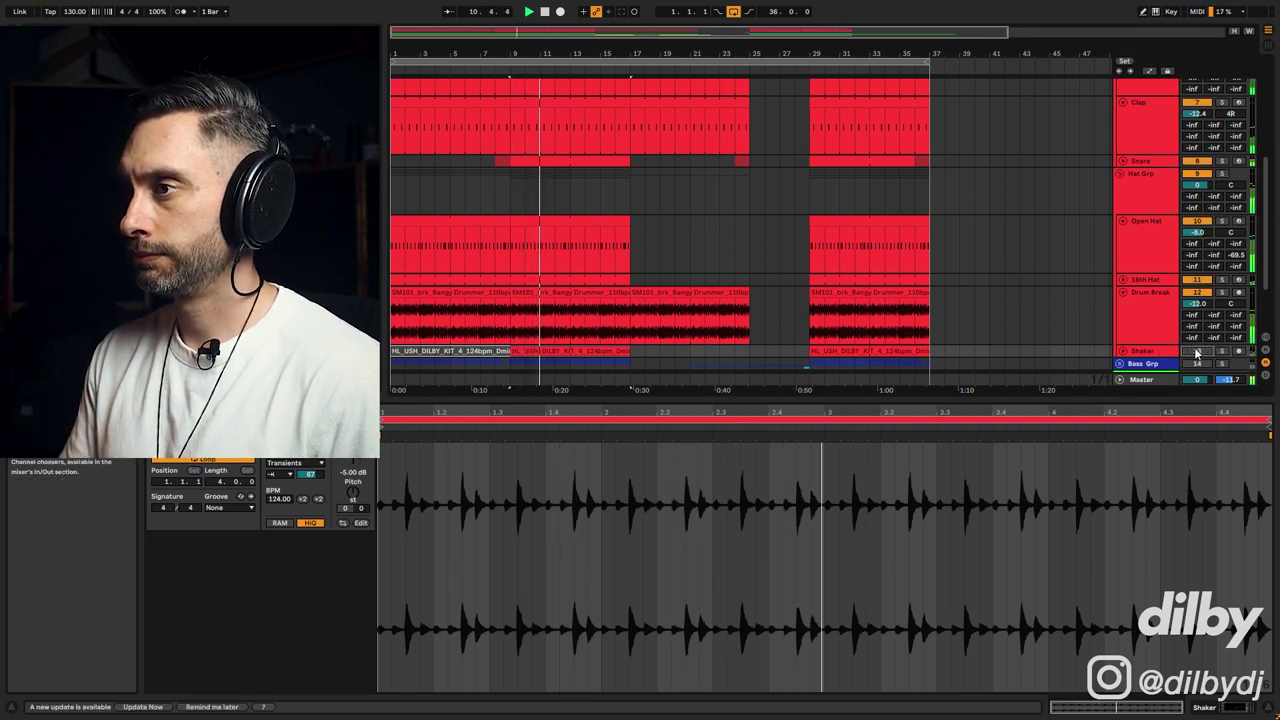
click(1197, 352)
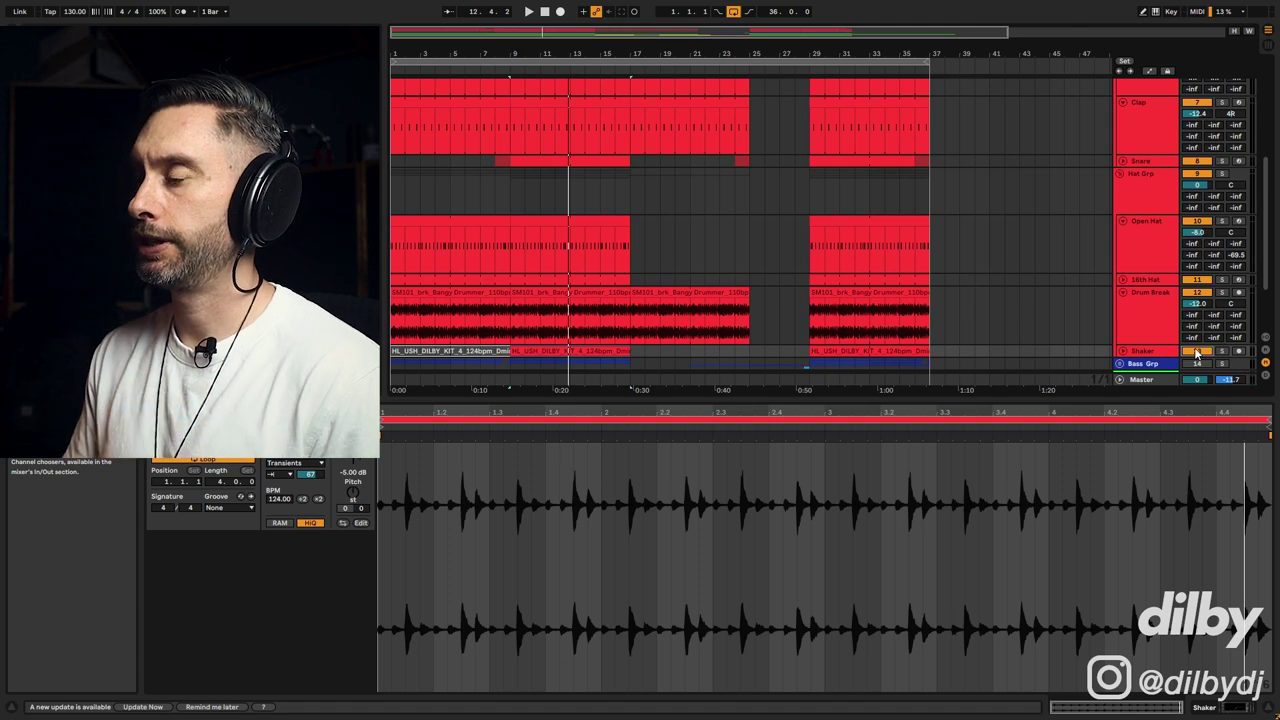
Solo the Drum Break track during playback and show its effects chain.
click(1150, 292)
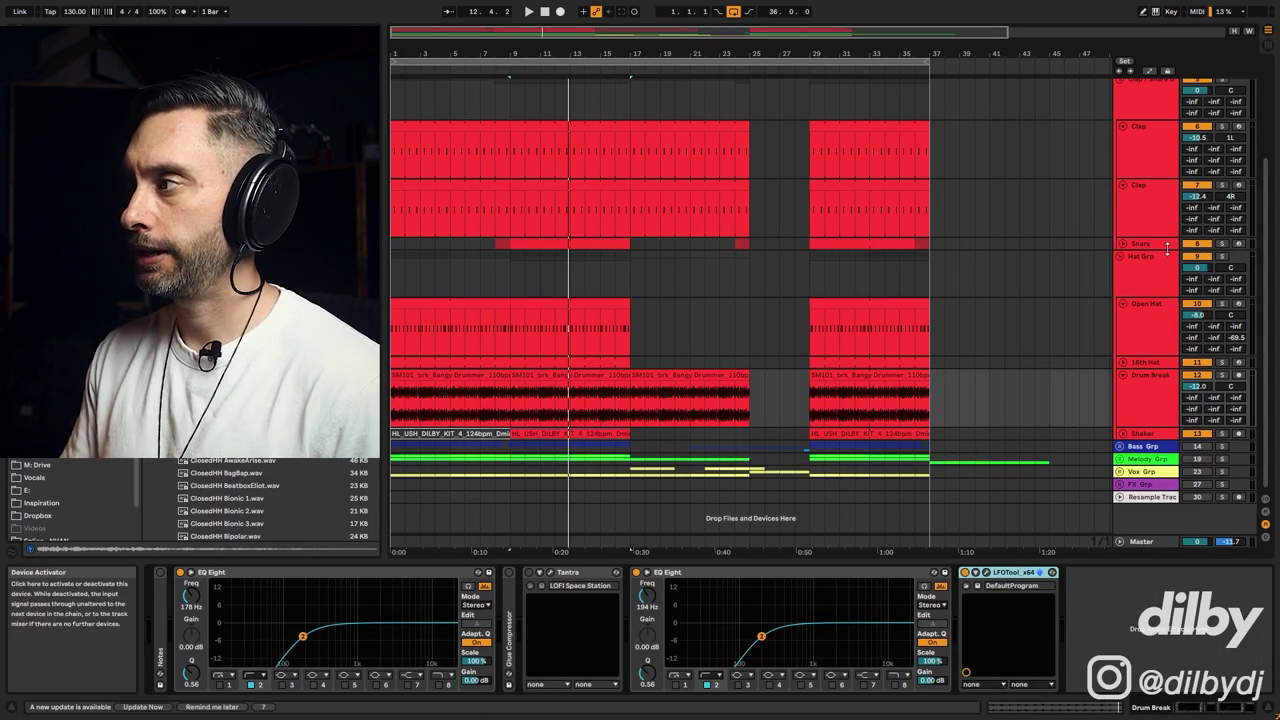
click(715, 363)
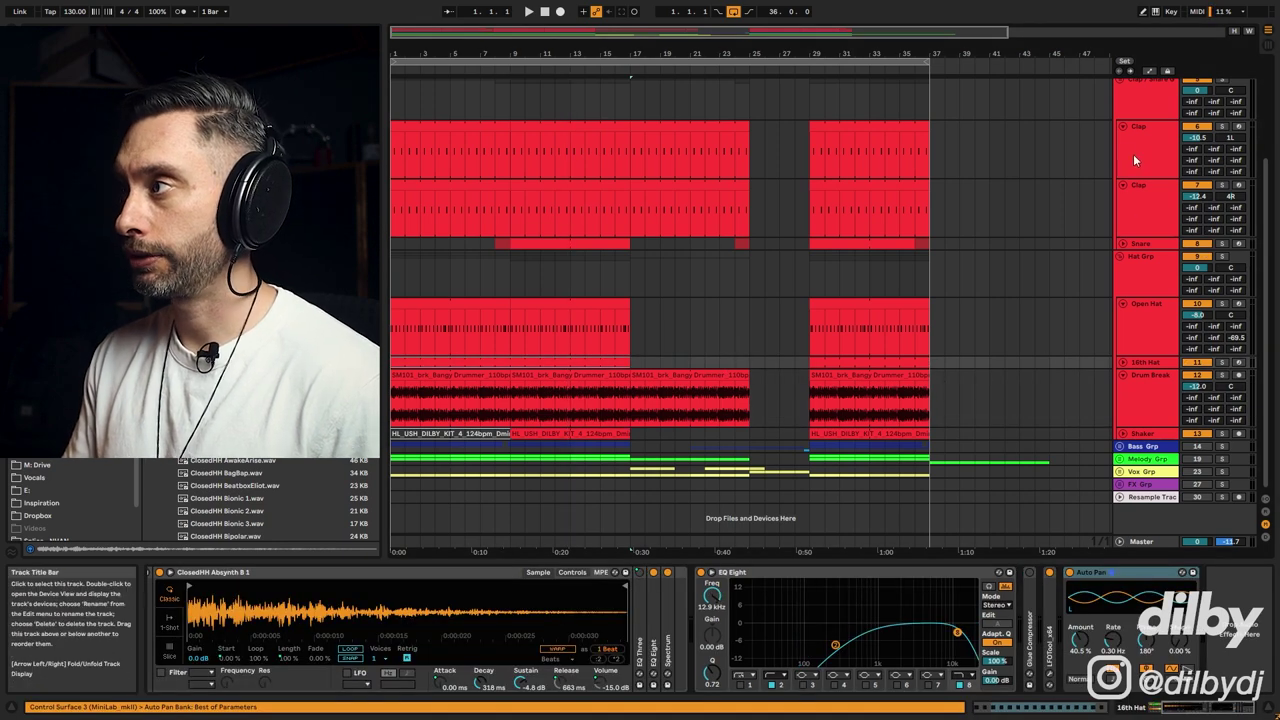
key(space)
click(1222, 375)
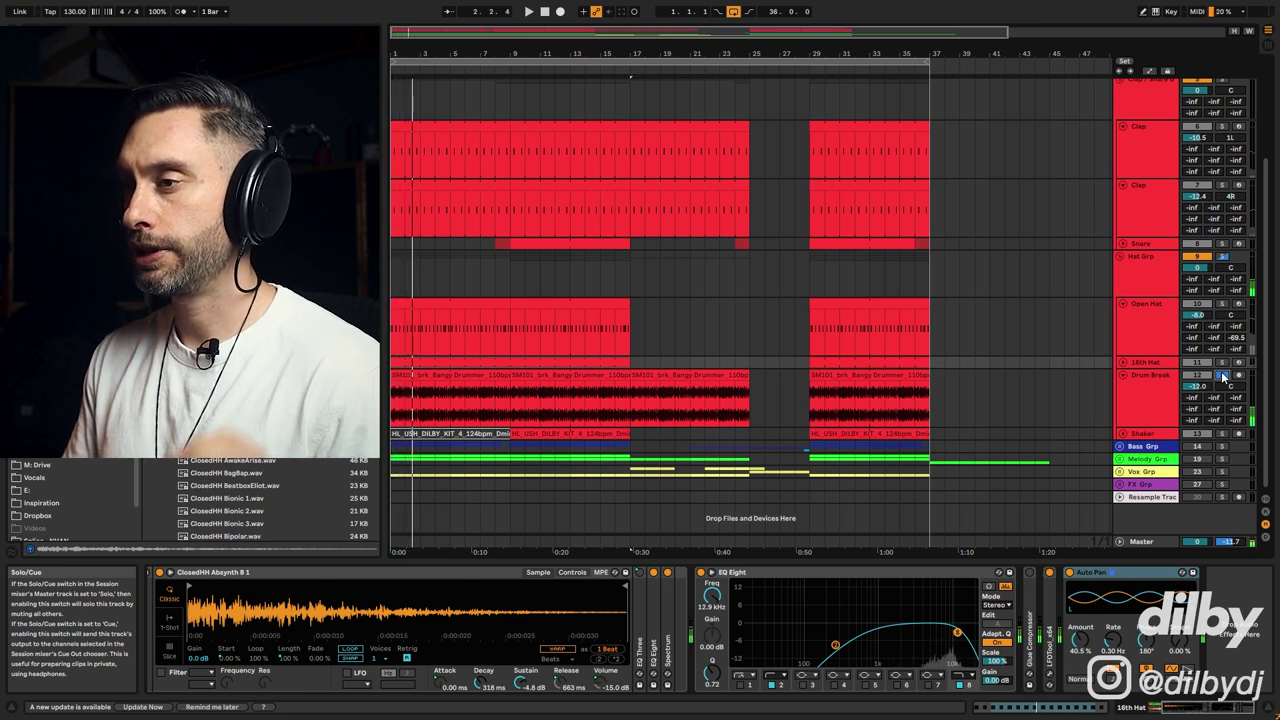
click(1150, 395)
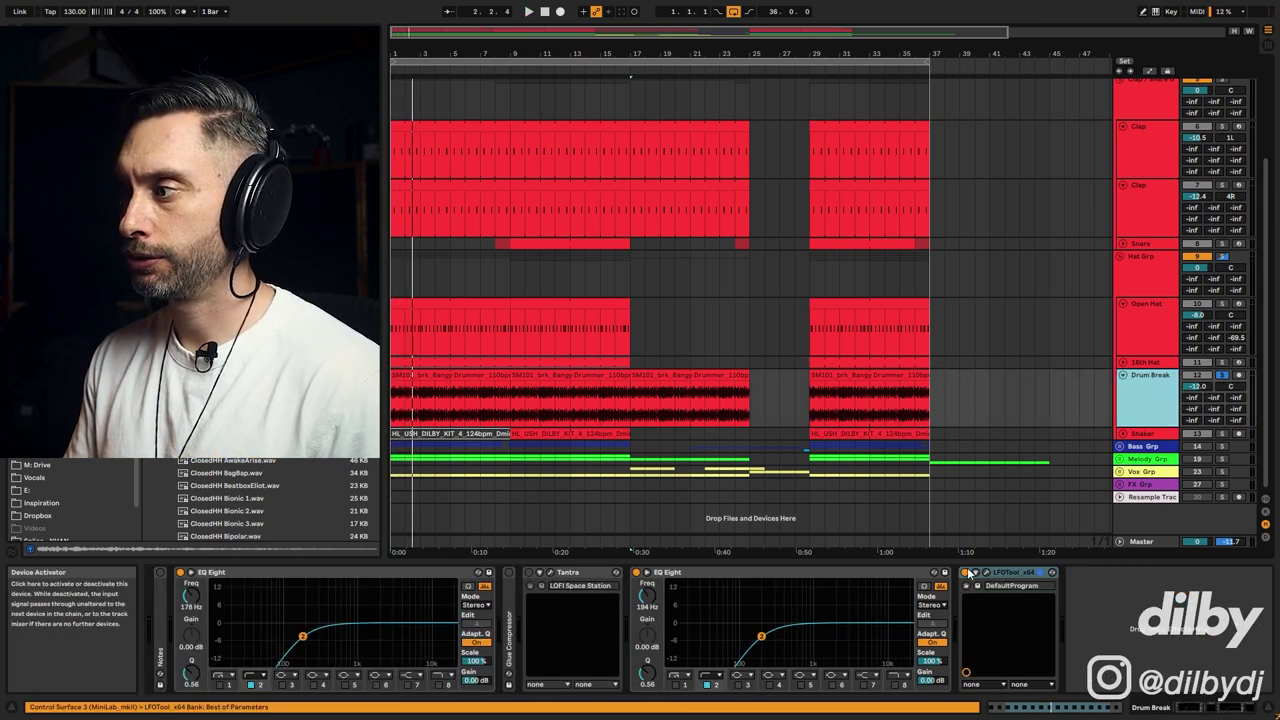
Open the LFOTool plug-in window to inspect its curve, close it, and resume playback.
click(965, 575)
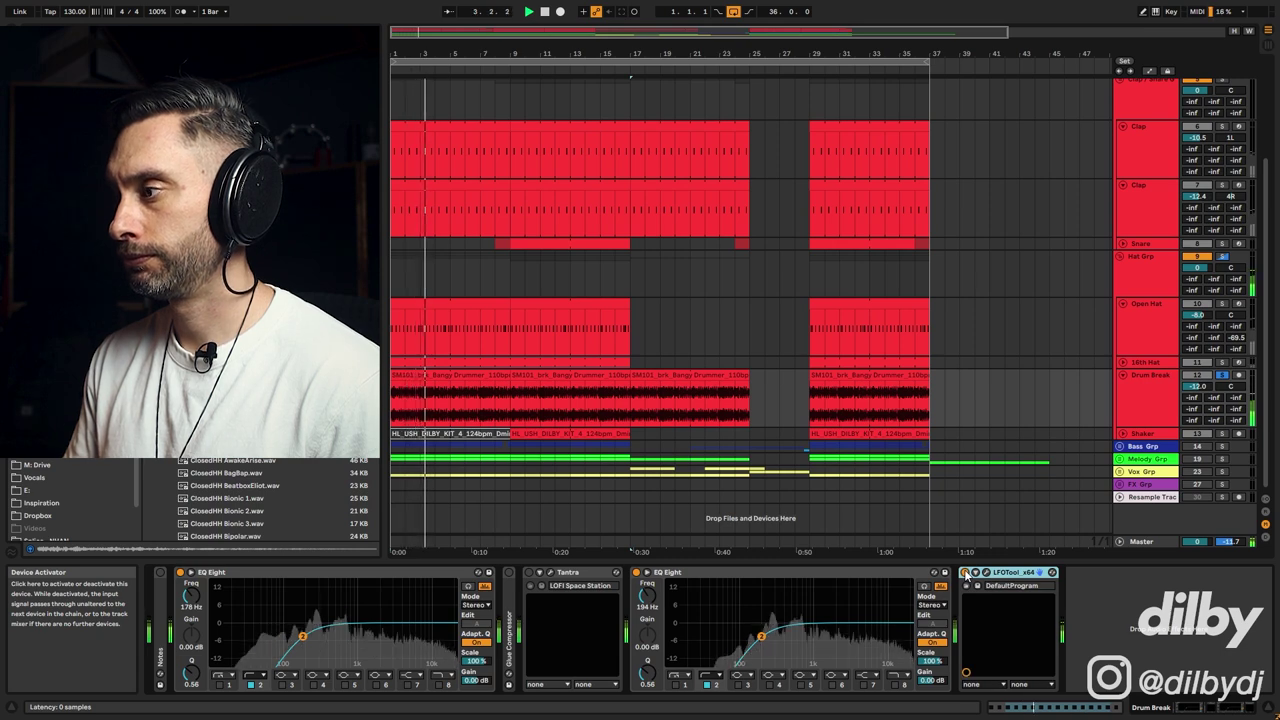
click(976, 572)
drag(398, 86, 930, 196)
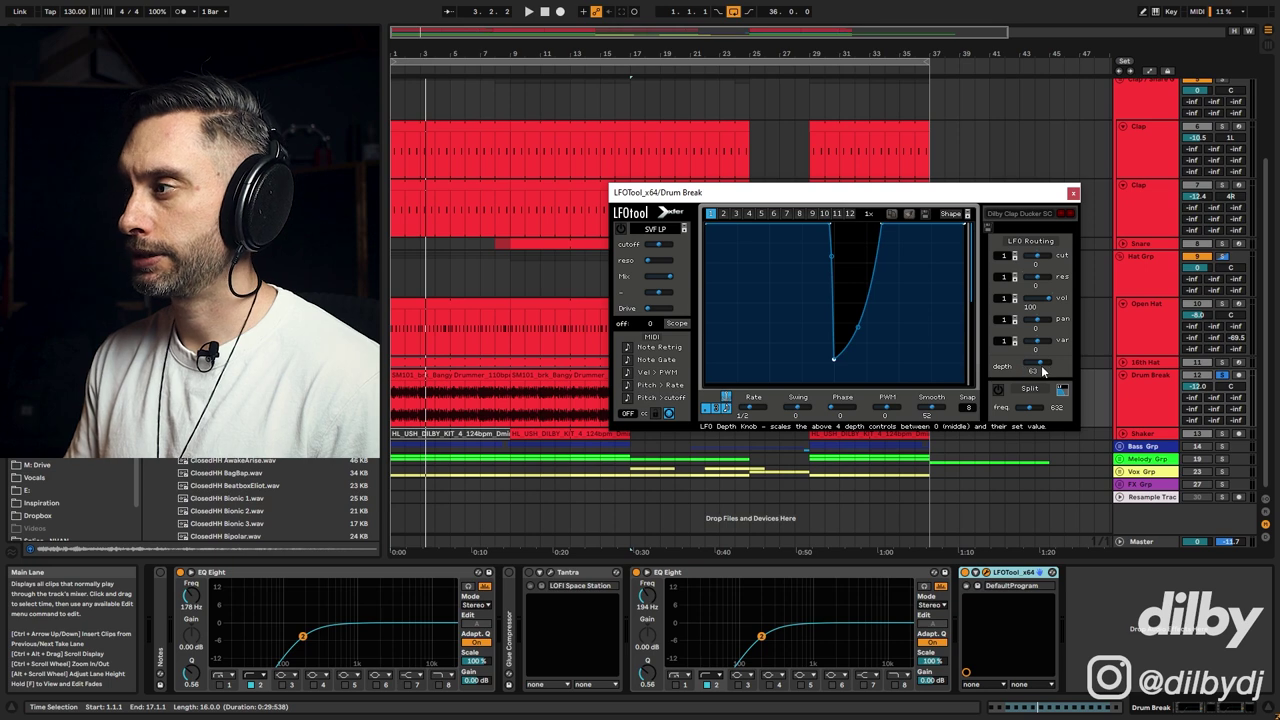
key(ctrl+alt+p)
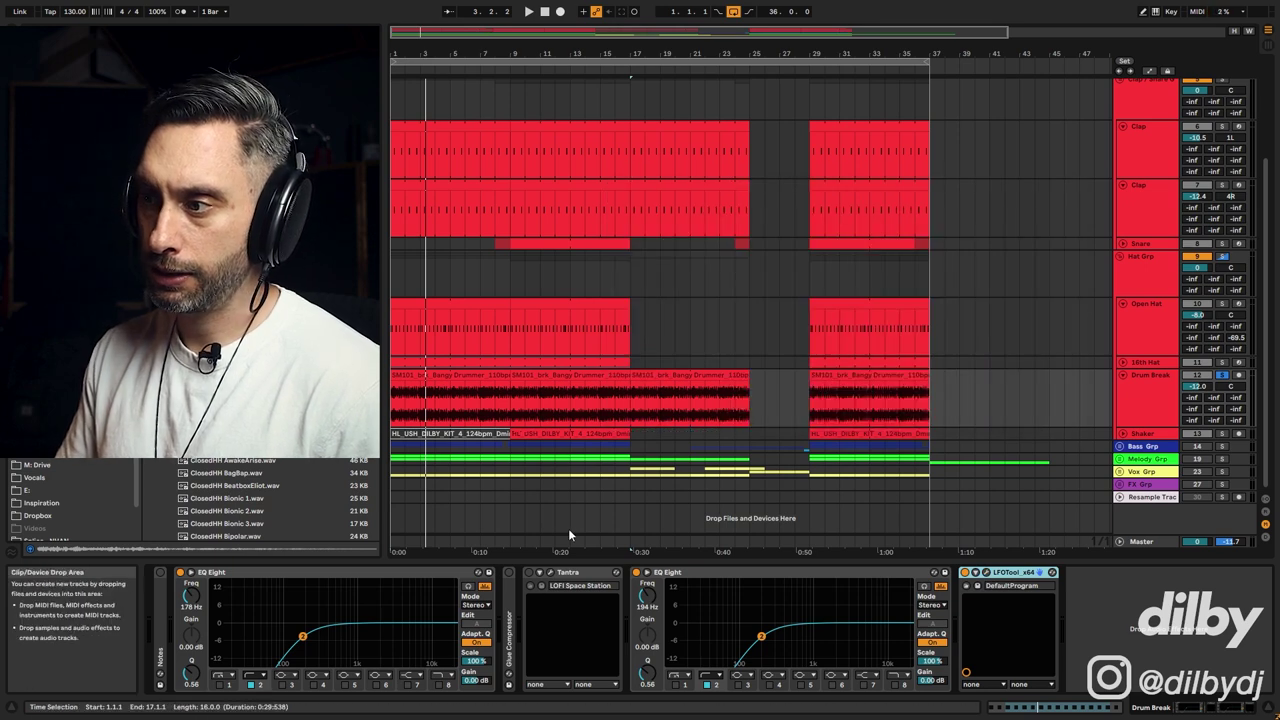
key(space)
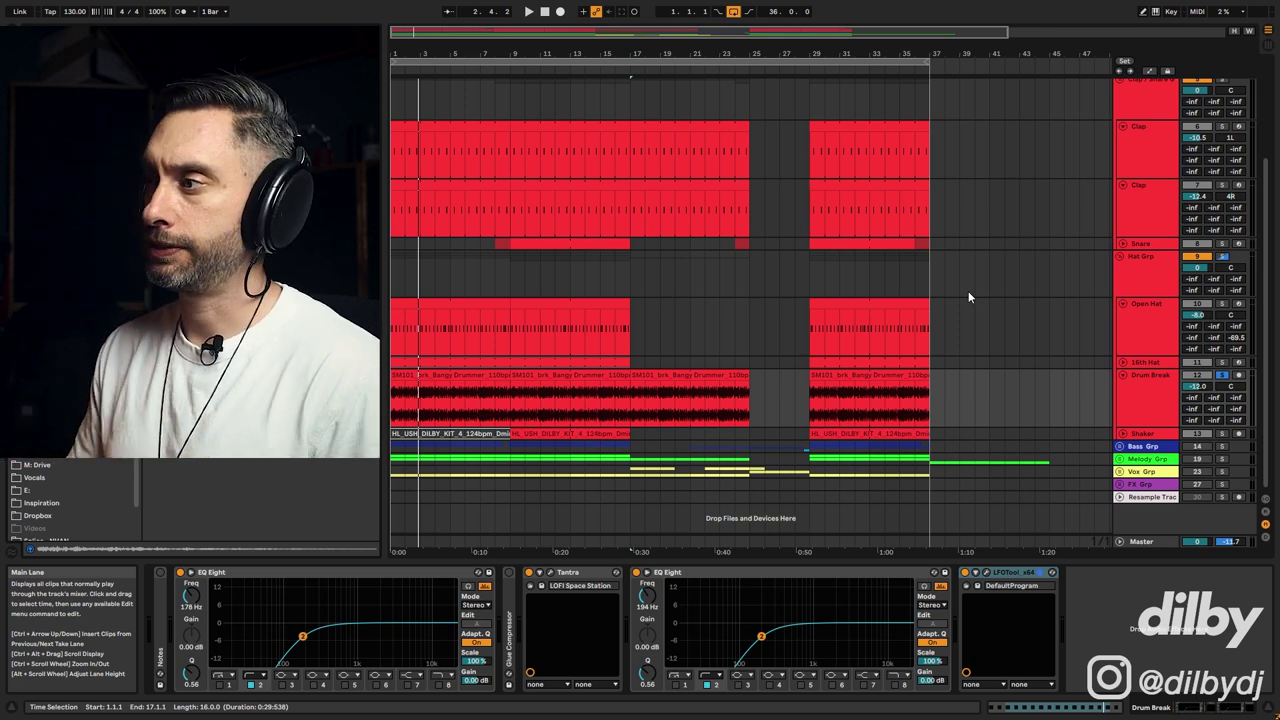
In the Tantra window, audition Dry/Wet at 100%, undo back to 43%, and close it.
click(529, 585)
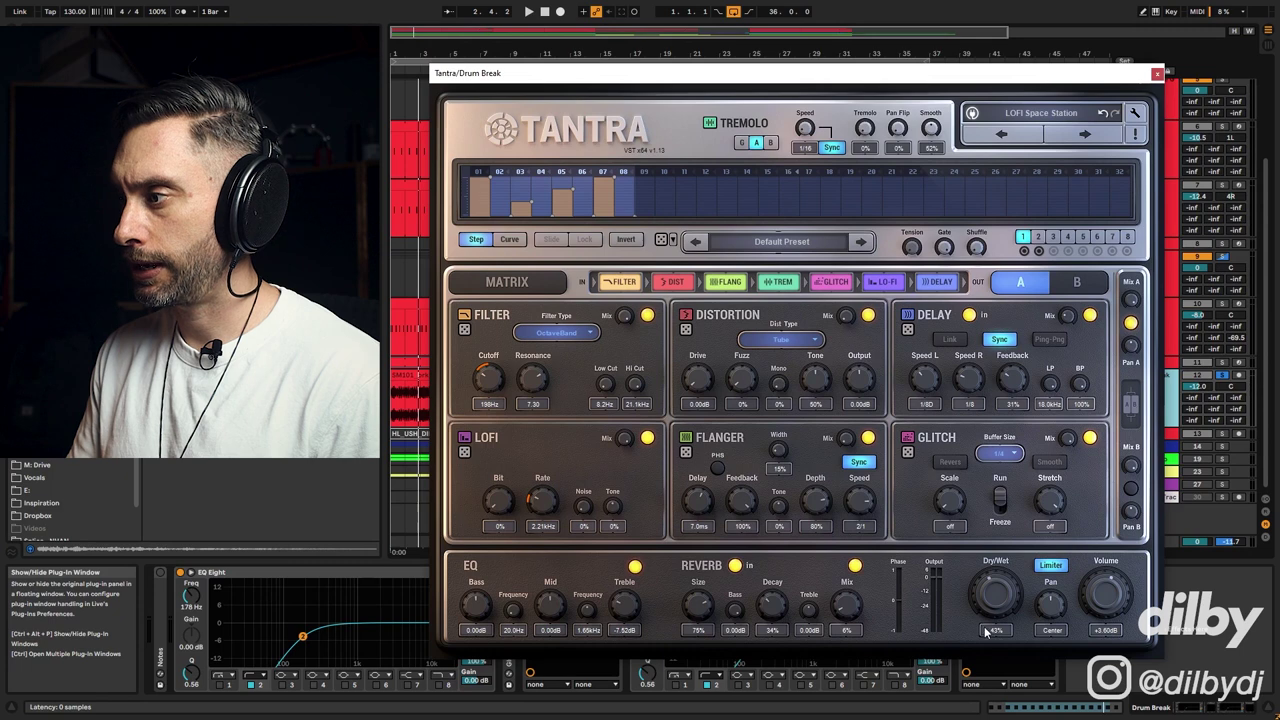
double_click(1010, 598)
key(space)
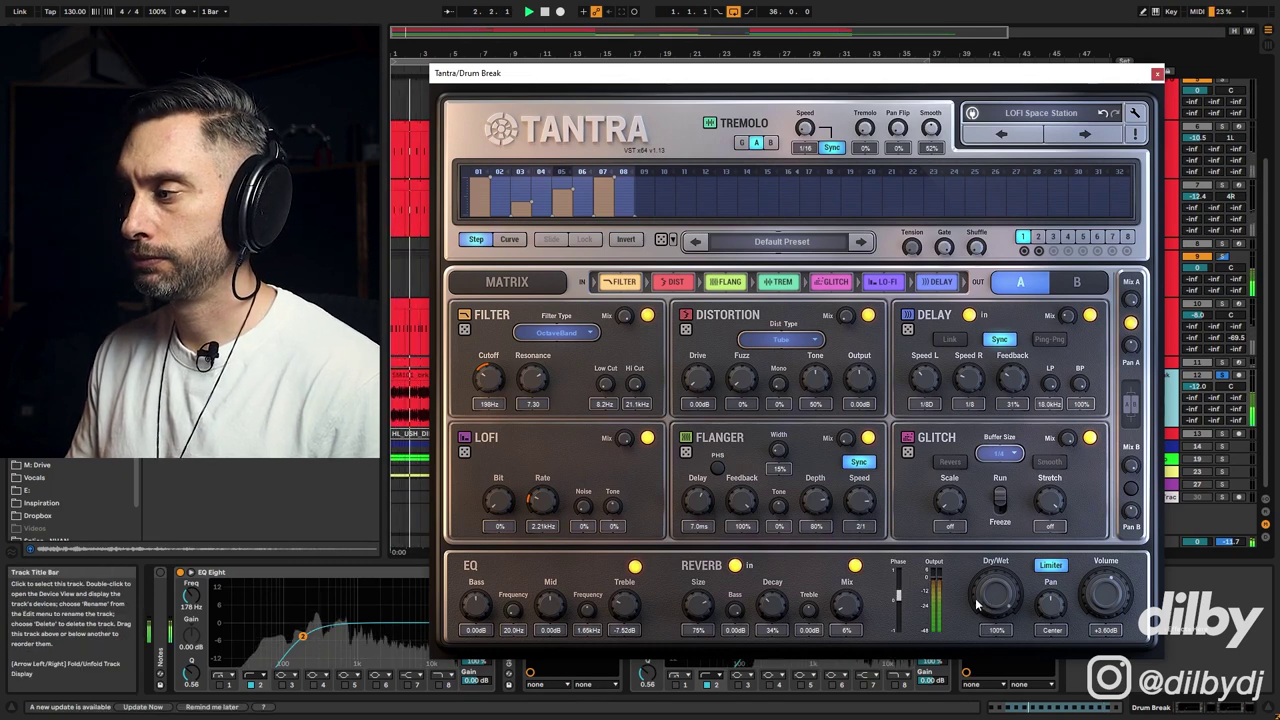
key(ctrl+z)
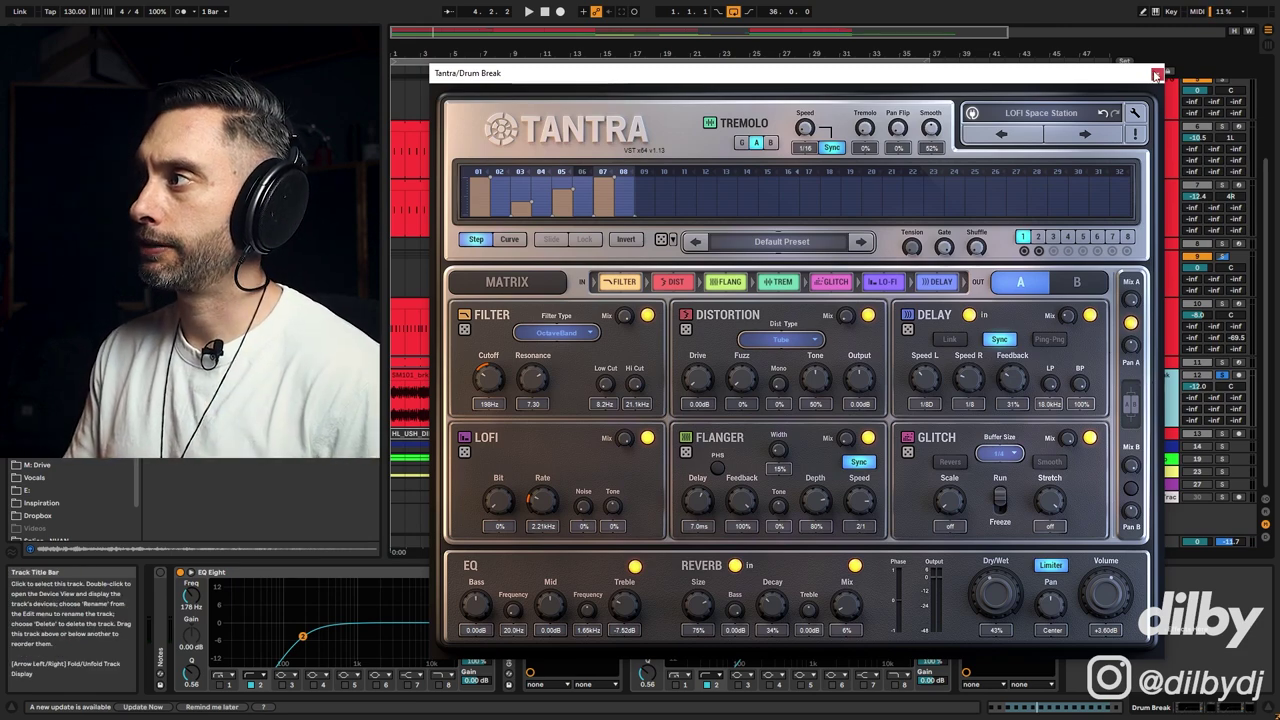
click(1157, 73)
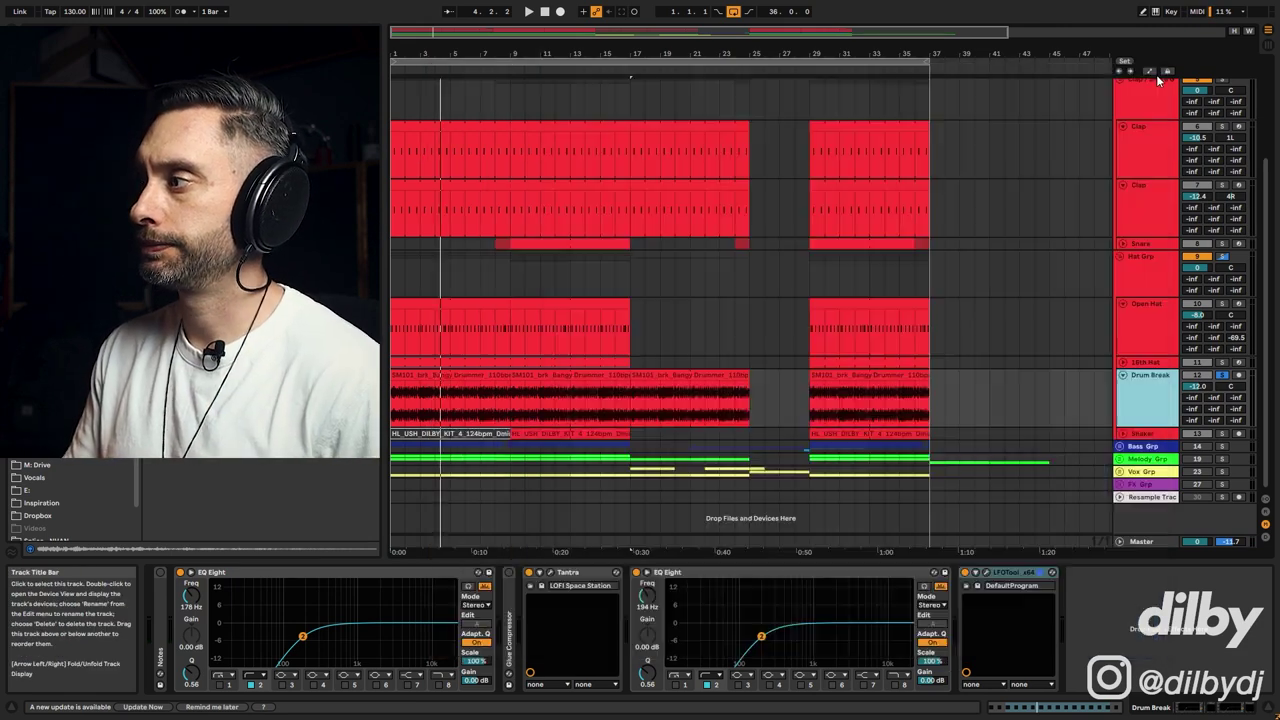
Switch the Tantra effect on and stop playback.
click(529, 573)
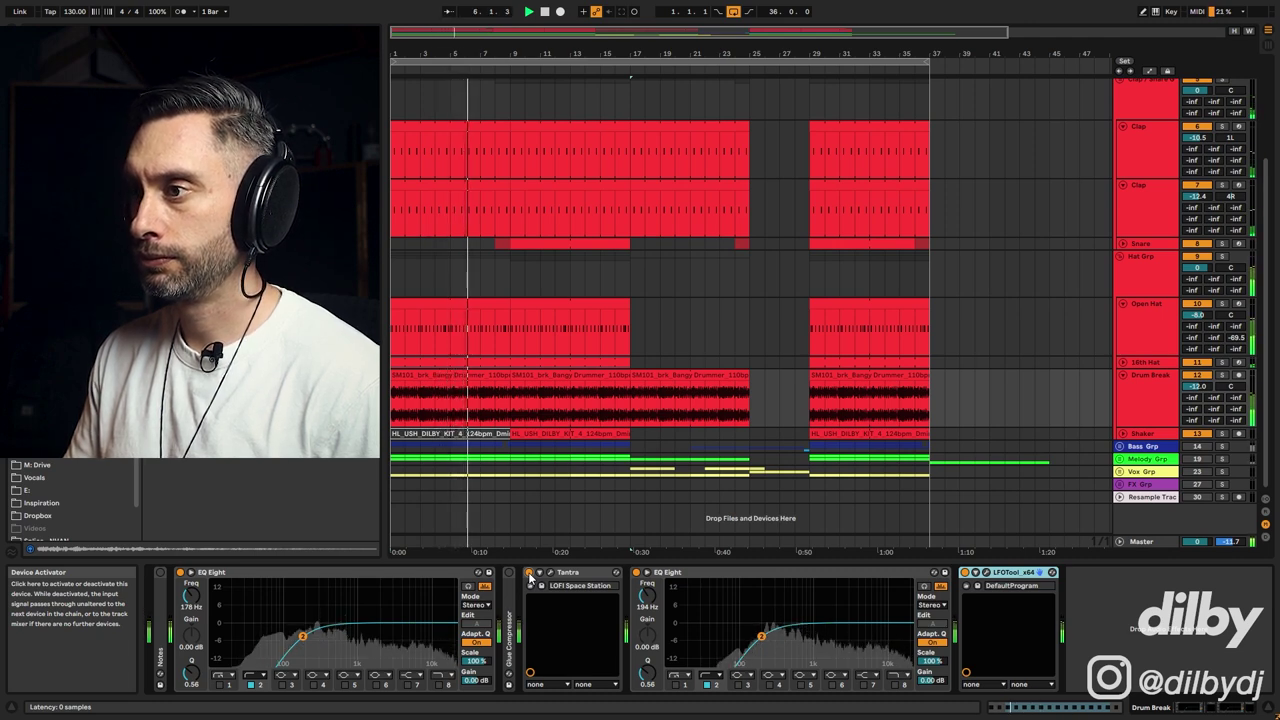
key(space)
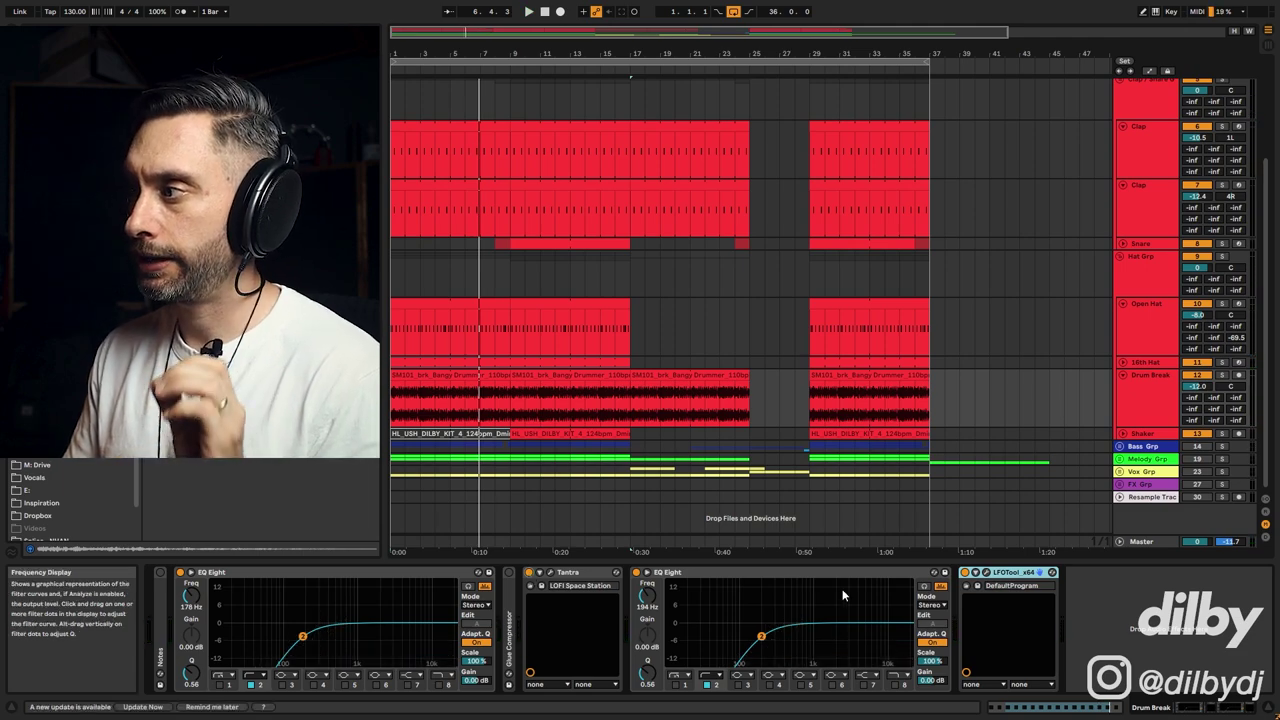
click(1045, 495)
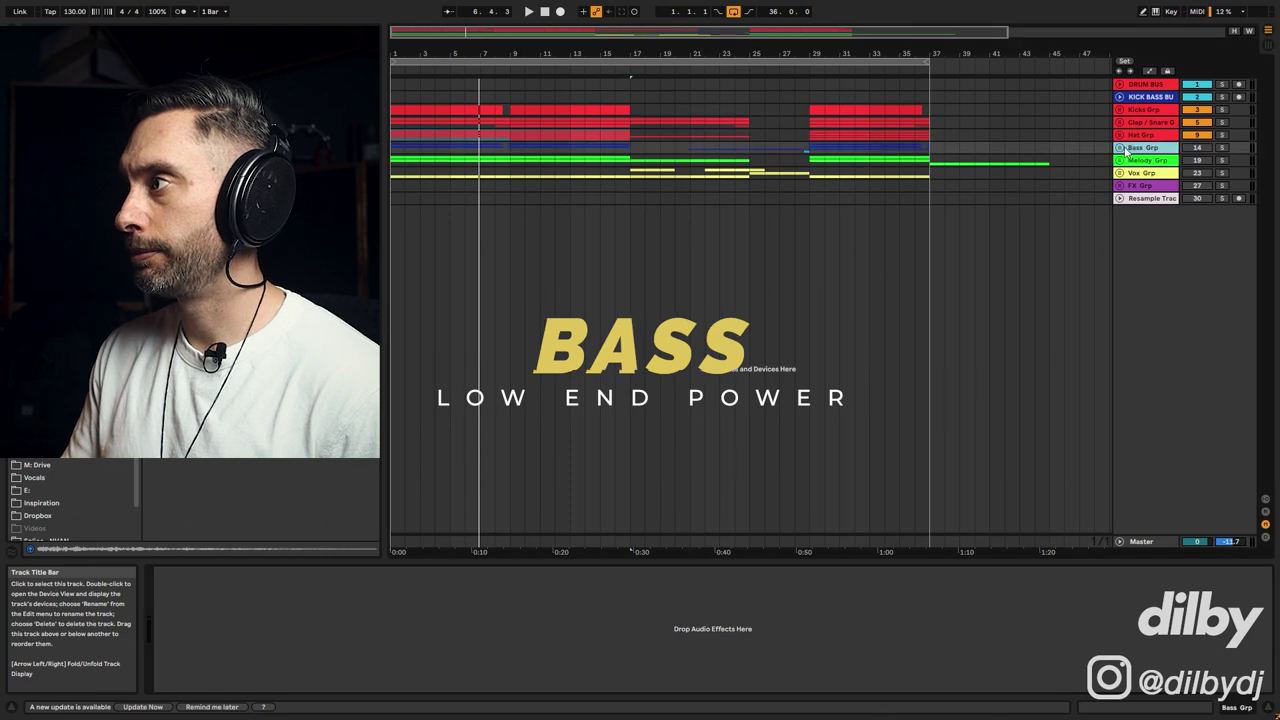
Unfold Bass Grp, solo Fingered Bass, and switch its clip from piano roll to Device View.
click(1133, 150)
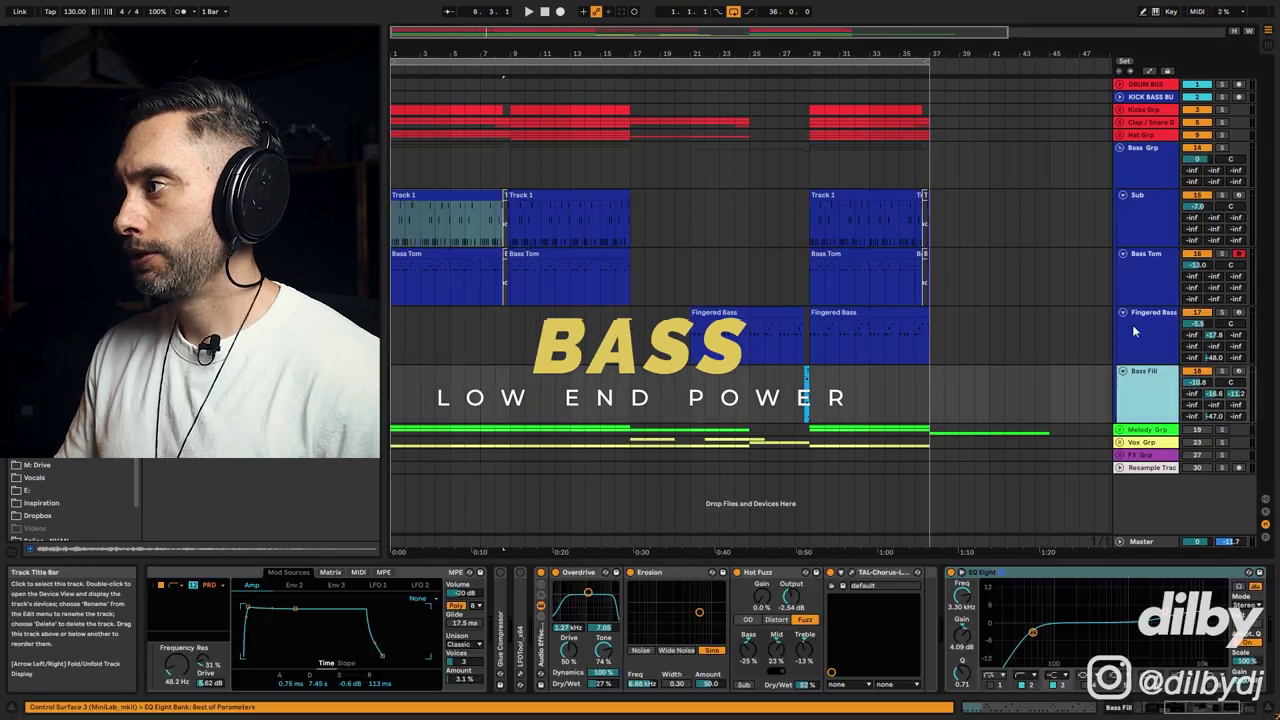
click(500, 196)
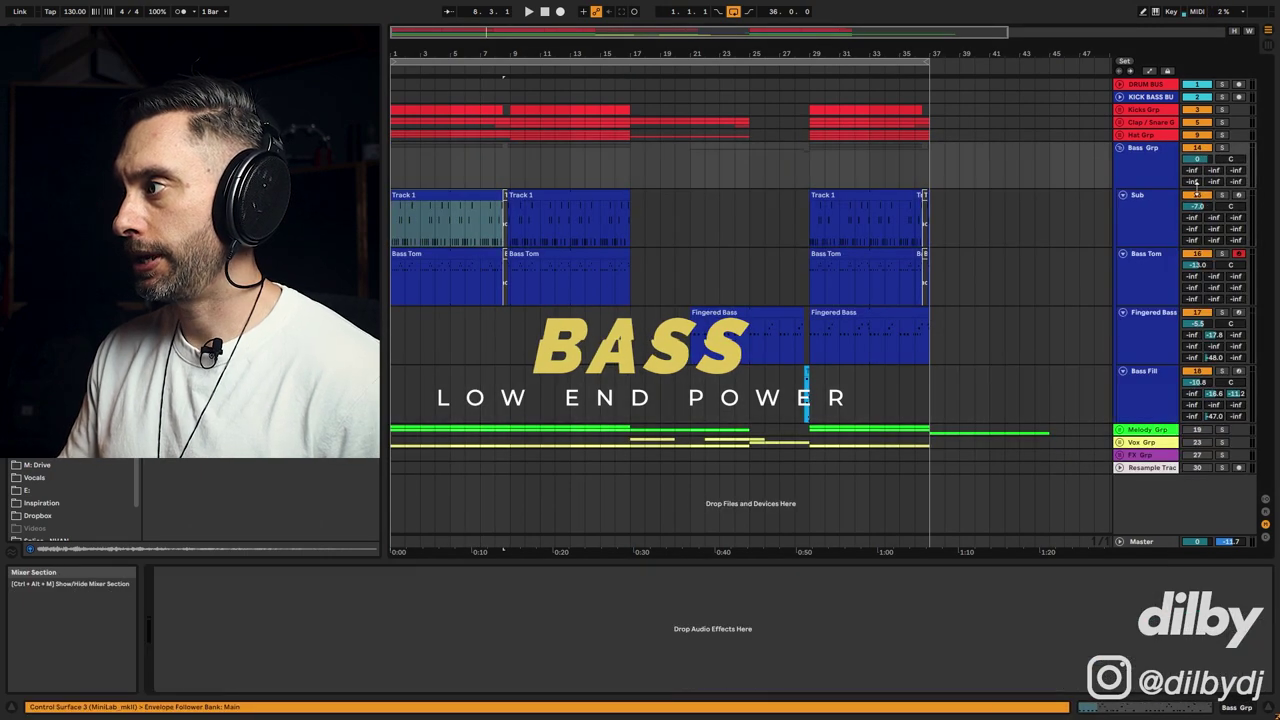
click(1151, 316)
click(722, 312)
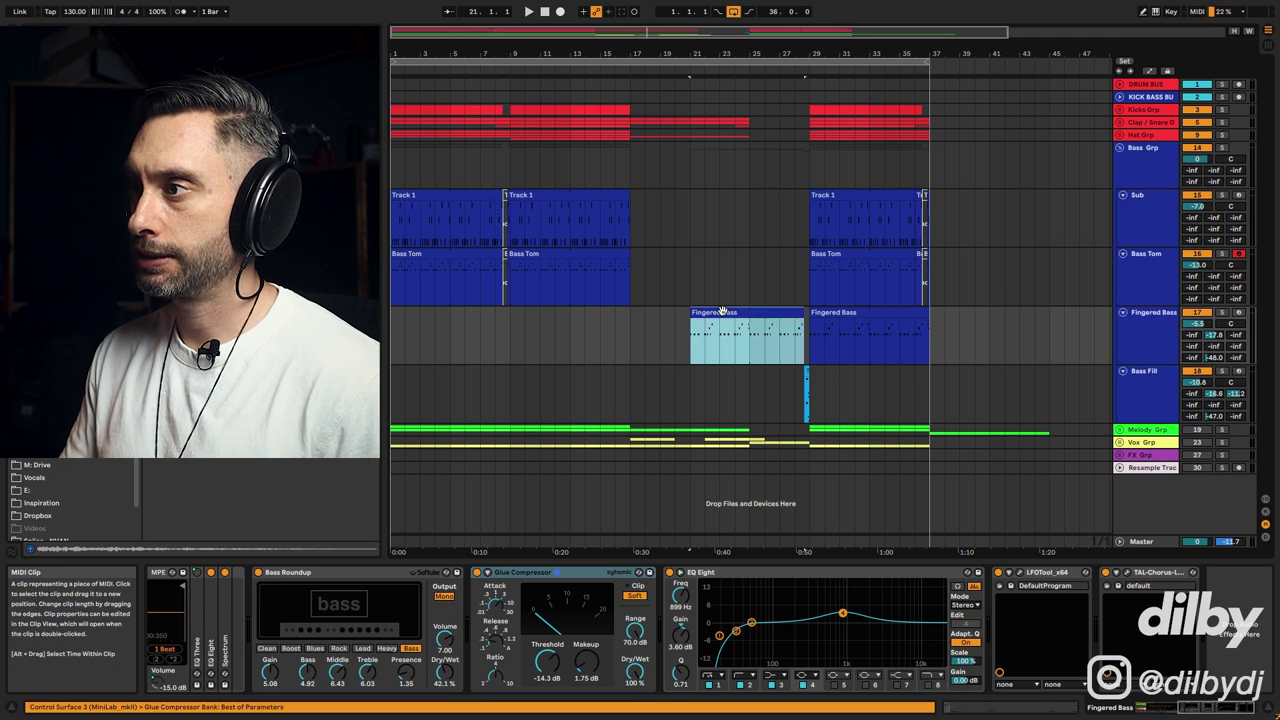
double_click(722, 312)
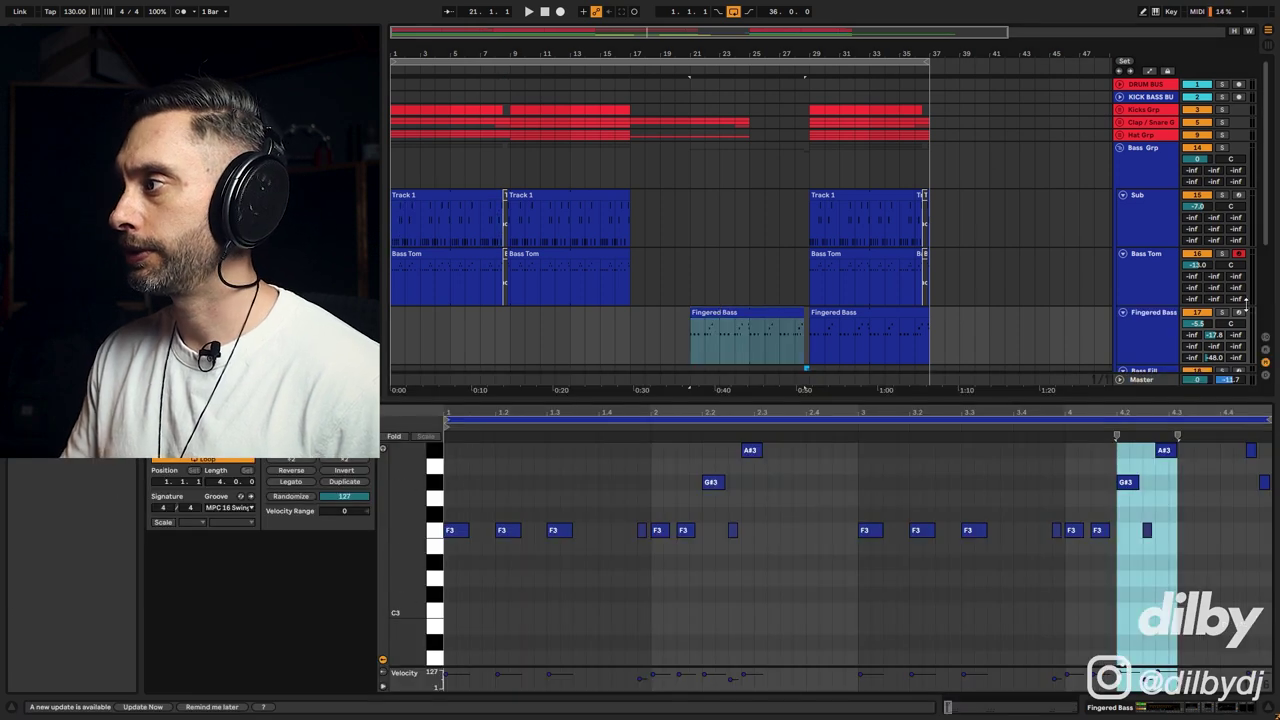
click(1222, 313)
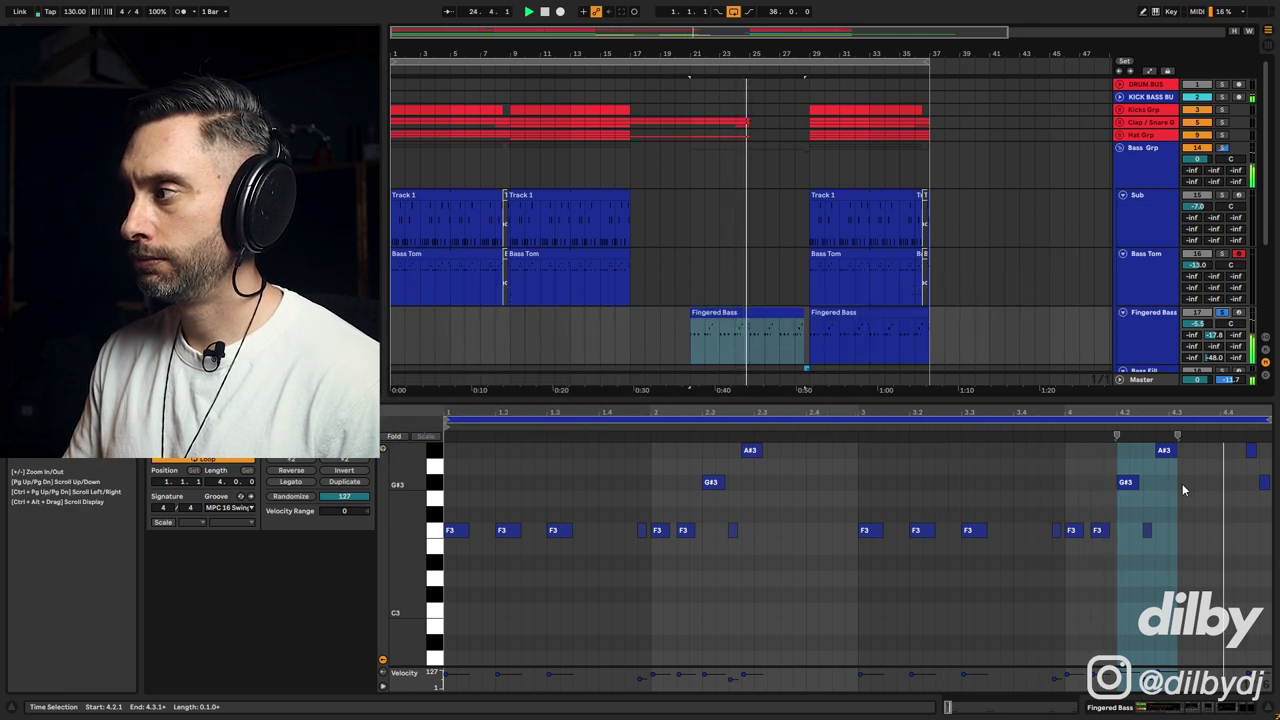
click(735, 314)
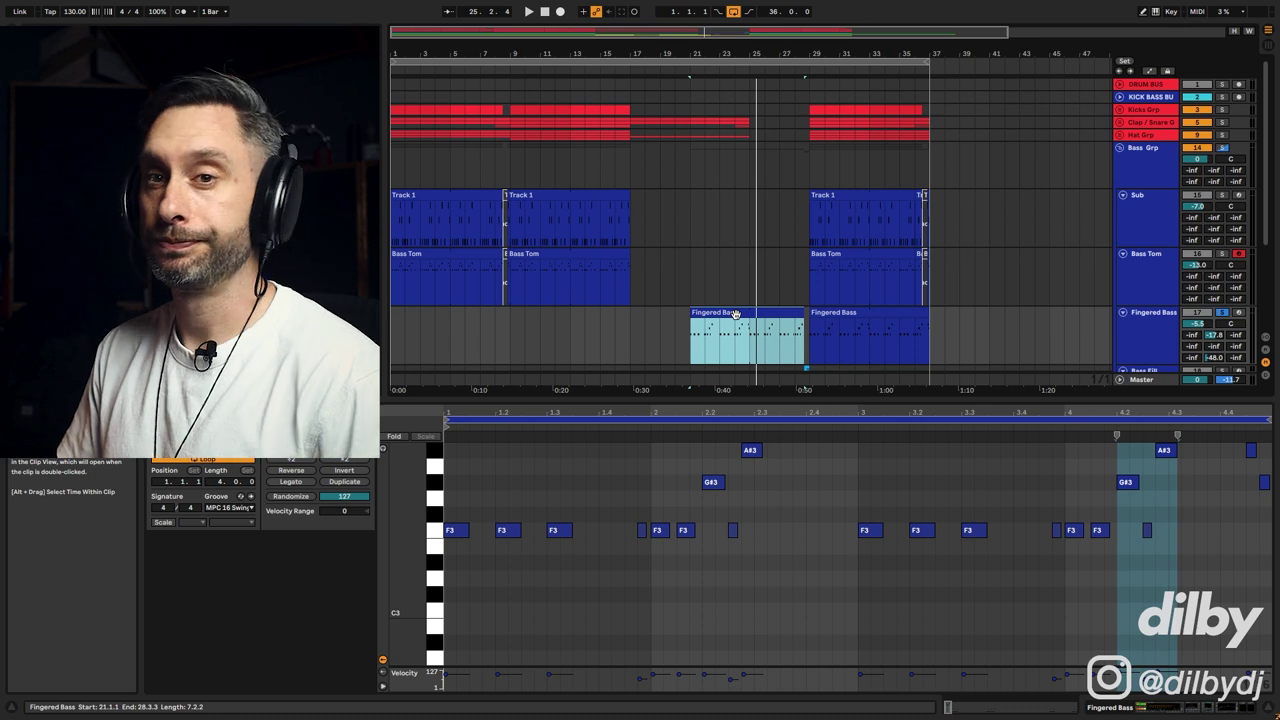
key(shift+Tab)
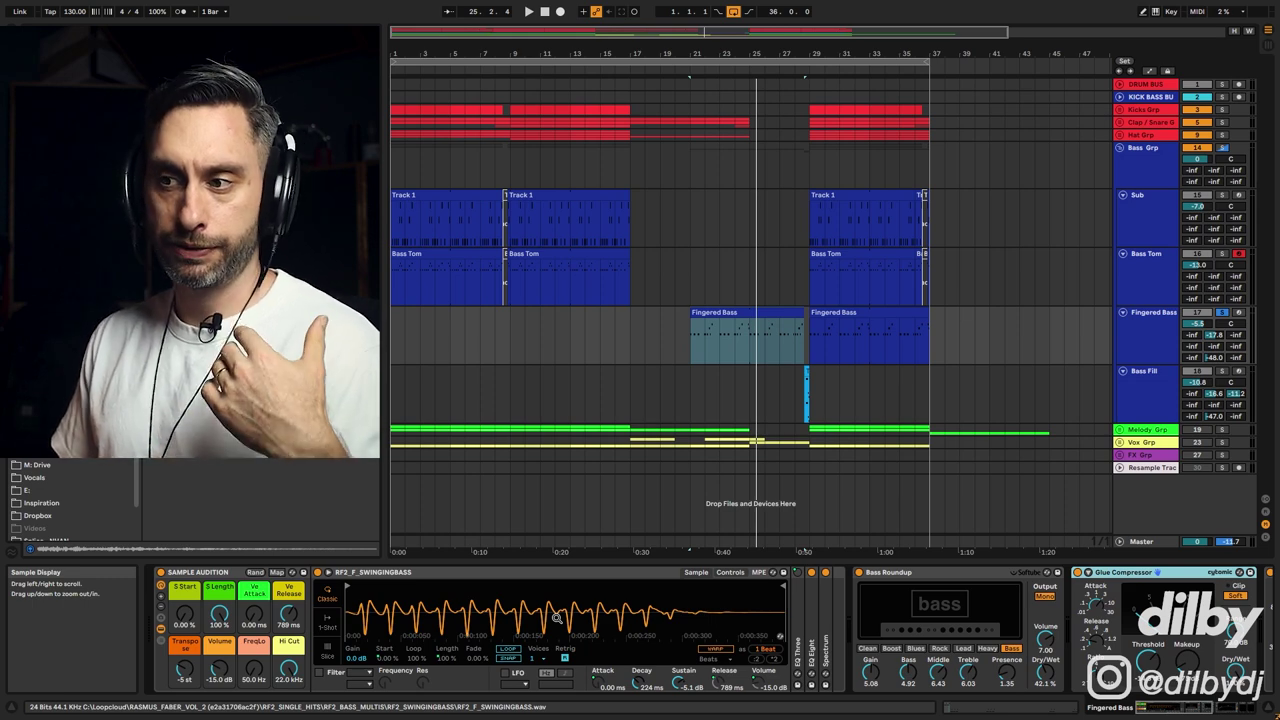
Browse the Fingered Bass chain through Bass Roundup to TAL-Chorus.
double_click(737, 315)
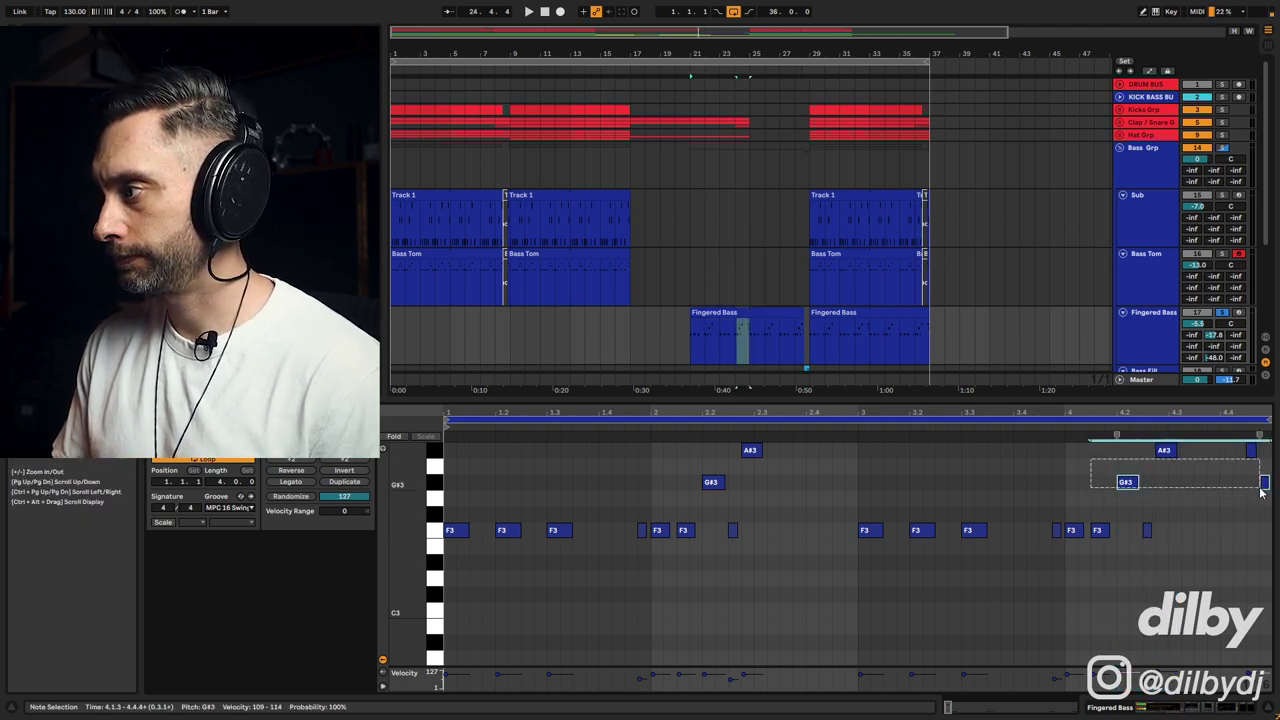
double_click(1150, 312)
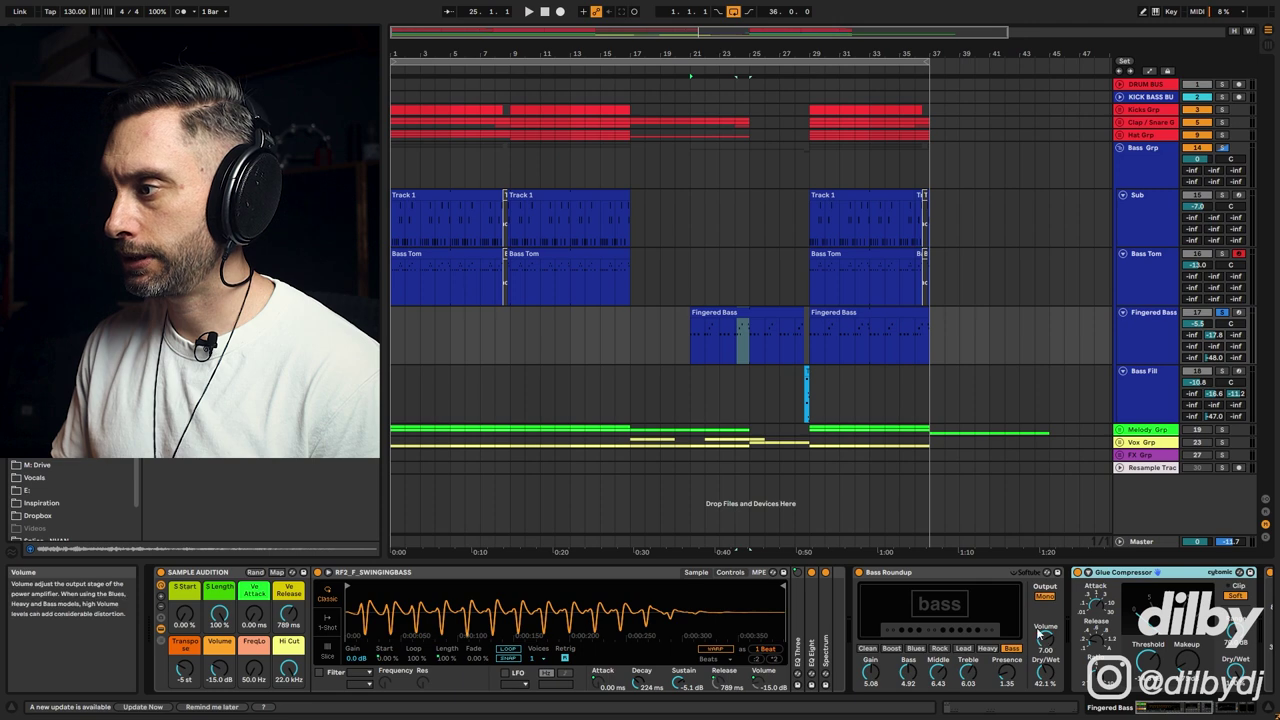
click(911, 574)
click(1178, 708)
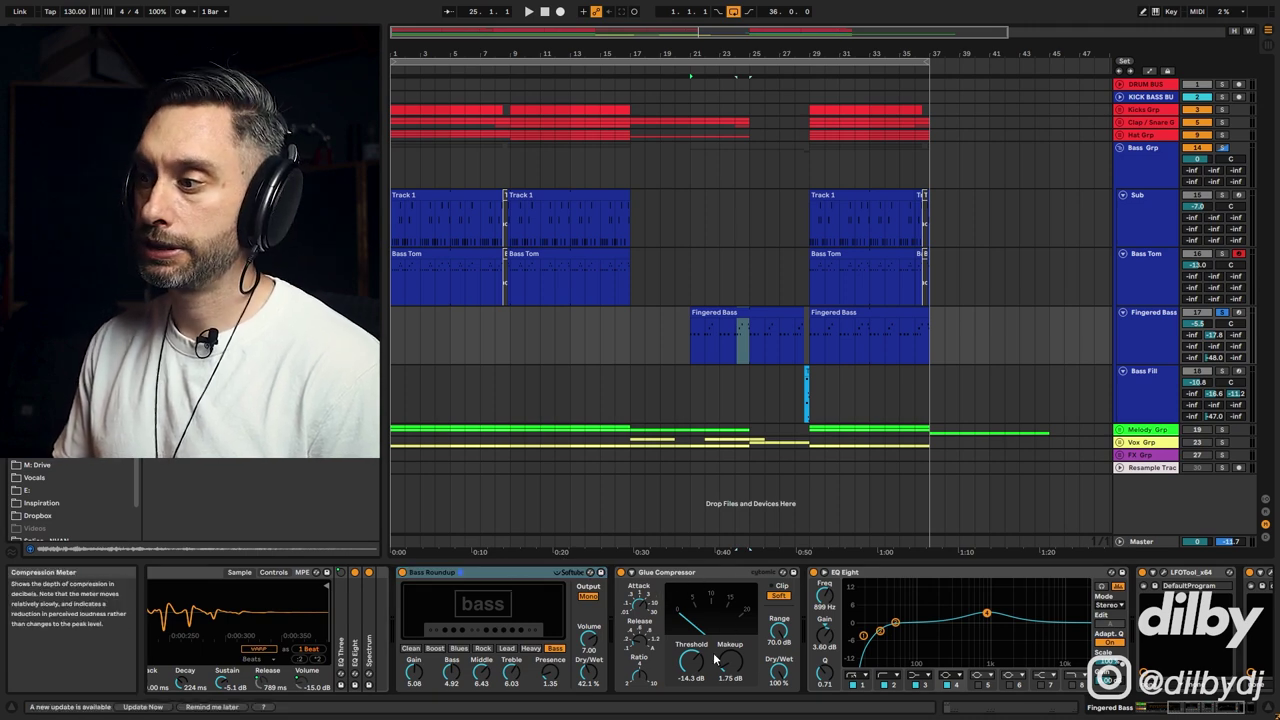
scroll(1090, 614, down, 3)
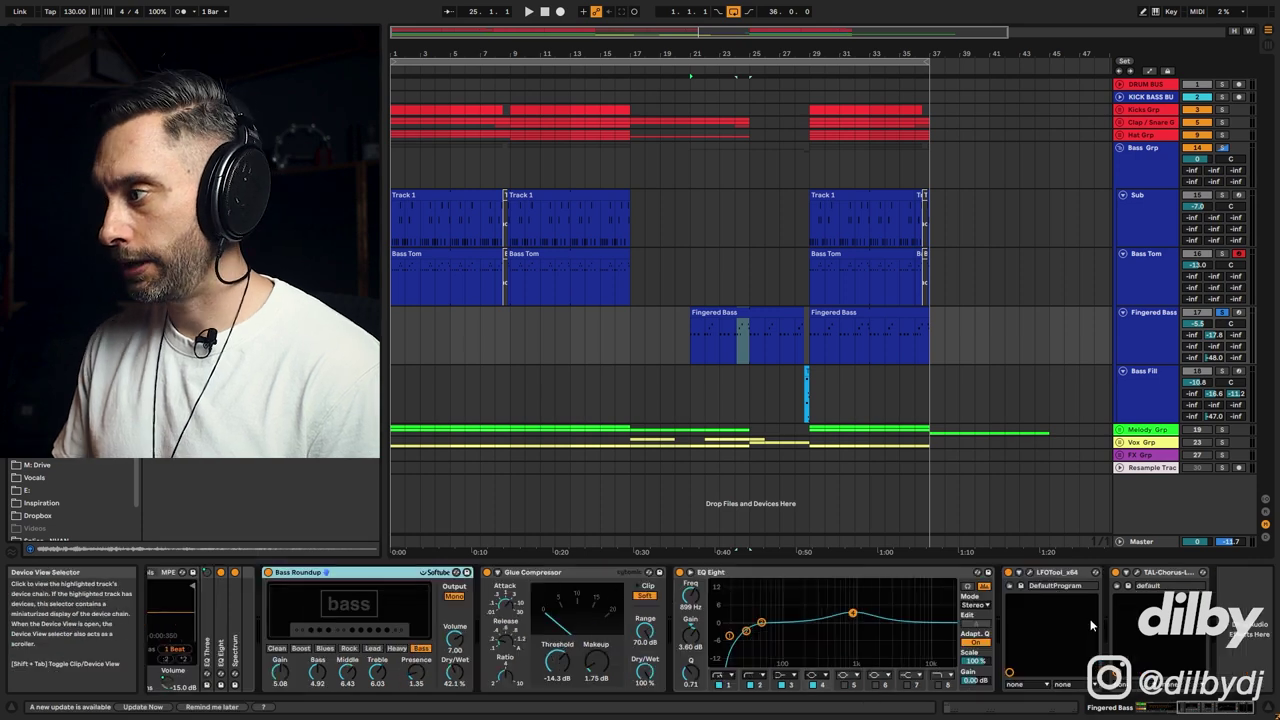
click(1169, 573)
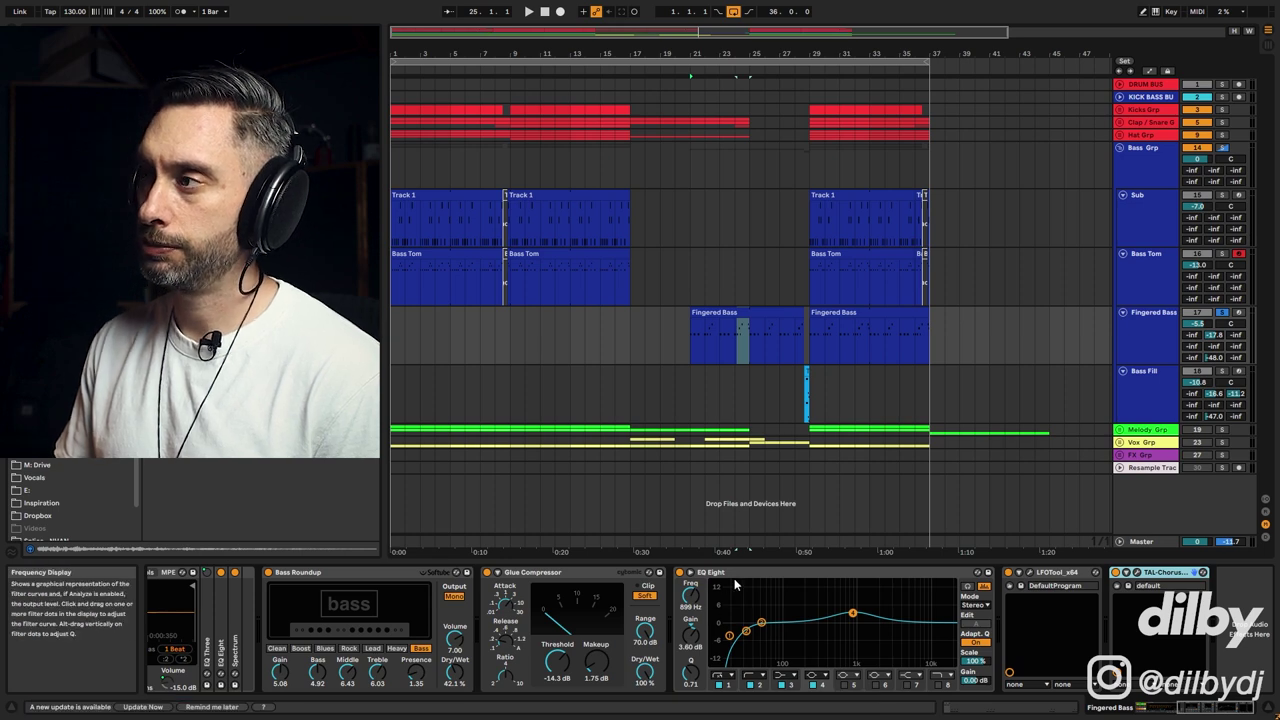
Play the bass from bar 29, boost EQ Eight band 3, and select the Sub clip.
click(870, 313)
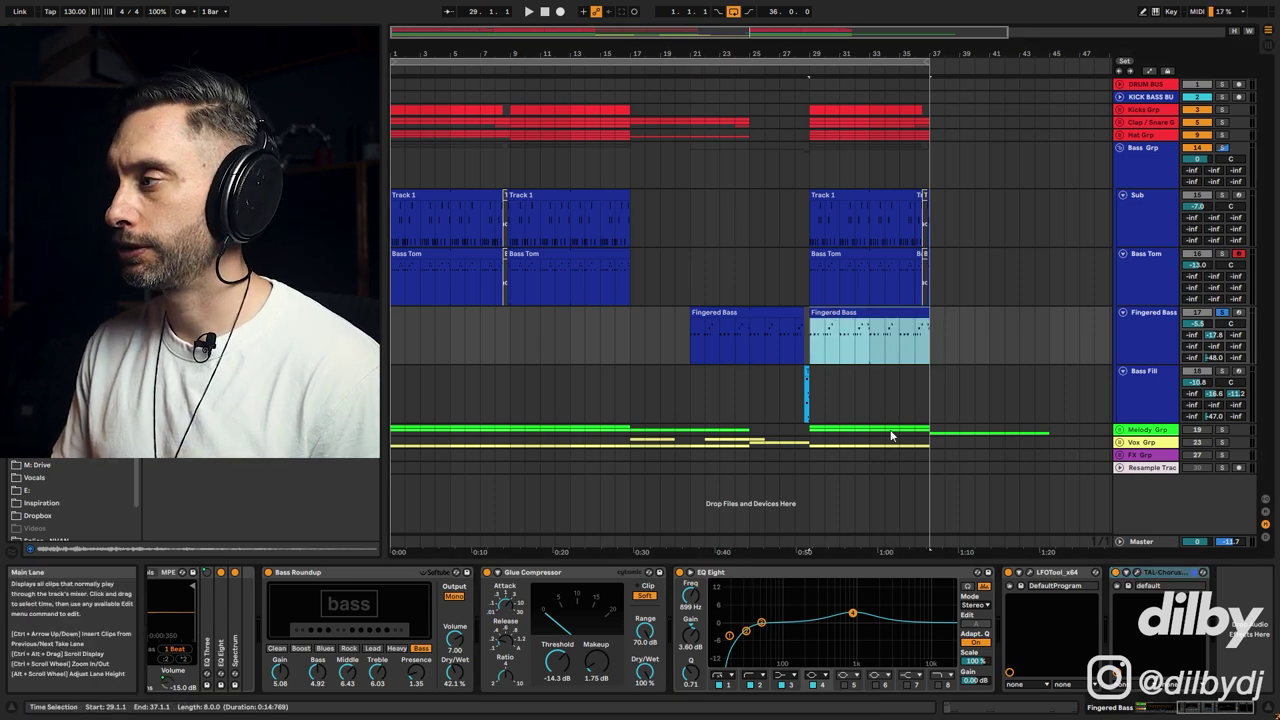
key(space)
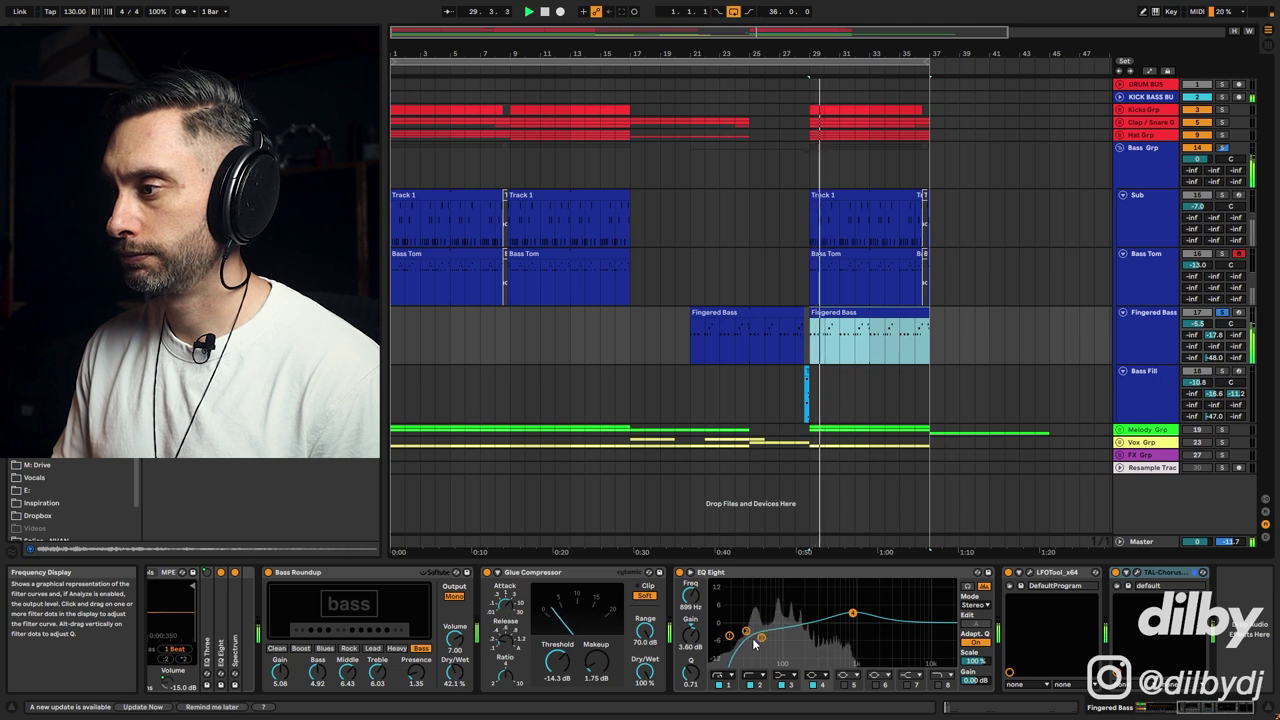
drag(761, 638, 763, 632)
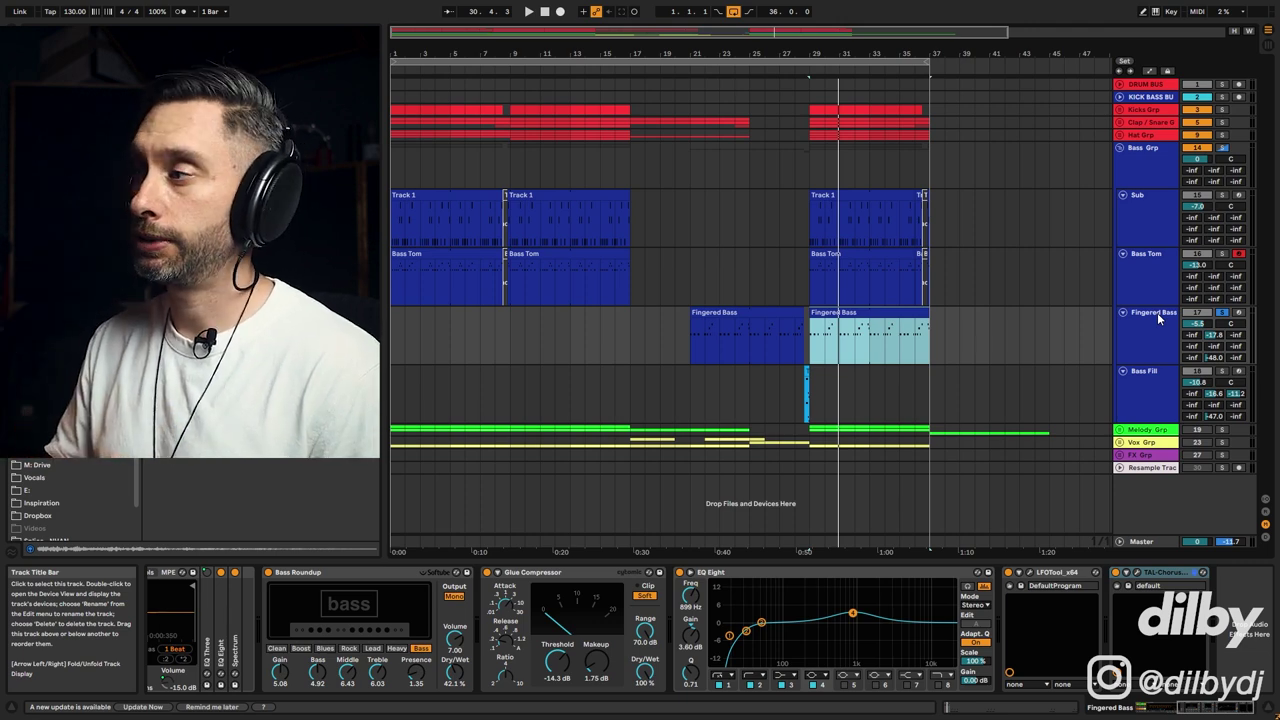
click(1145, 212)
Compare the Sub and Fingered Bass clips at bar 29 by playing and stopping.
click(862, 201)
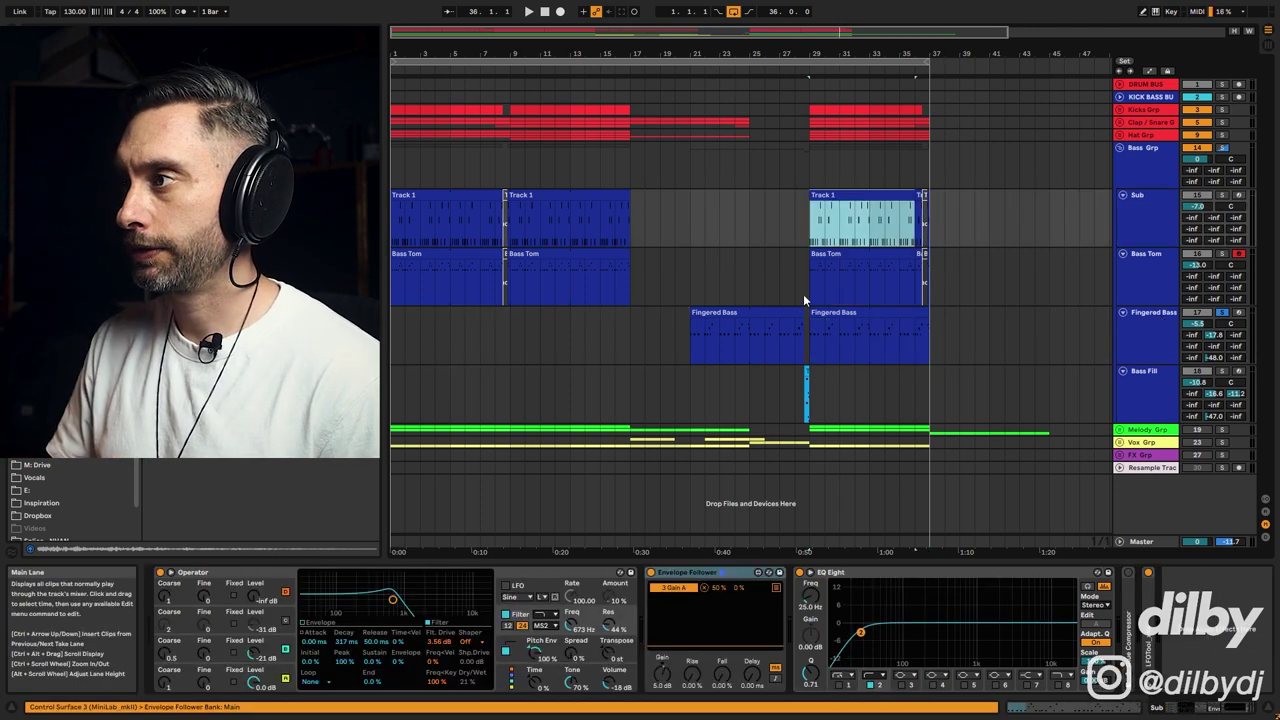
double_click(847, 315)
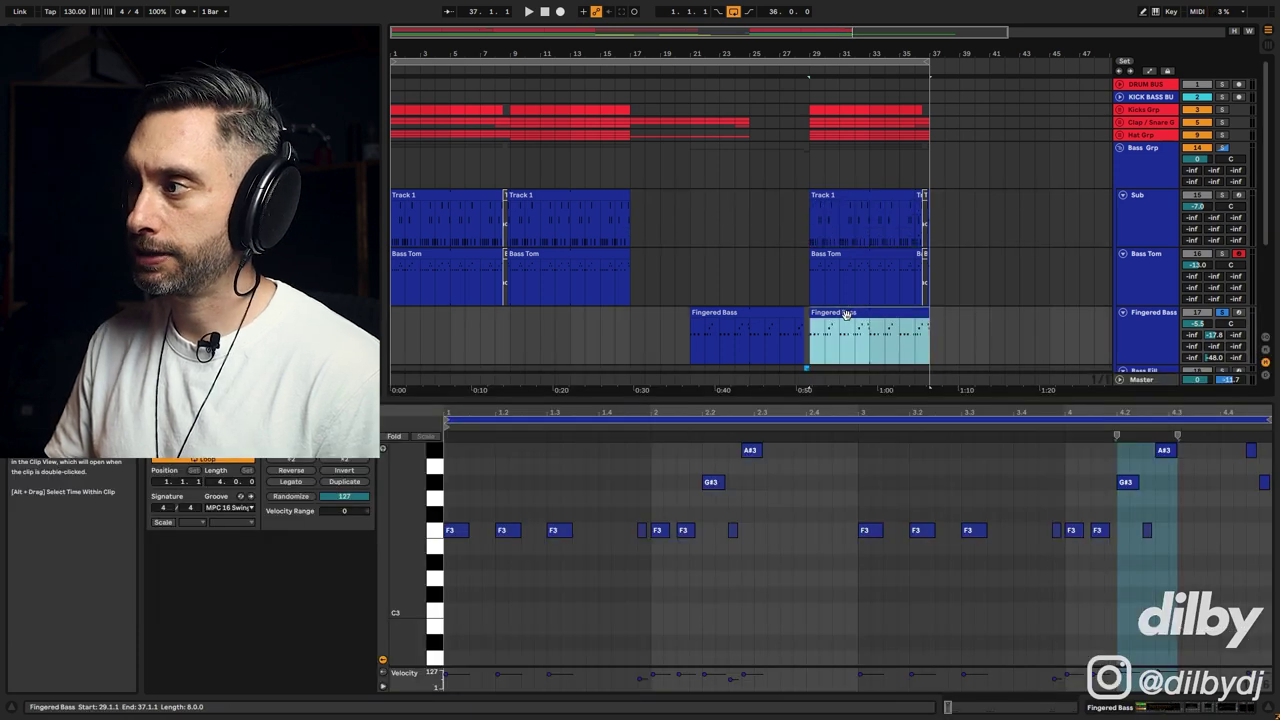
click(852, 193)
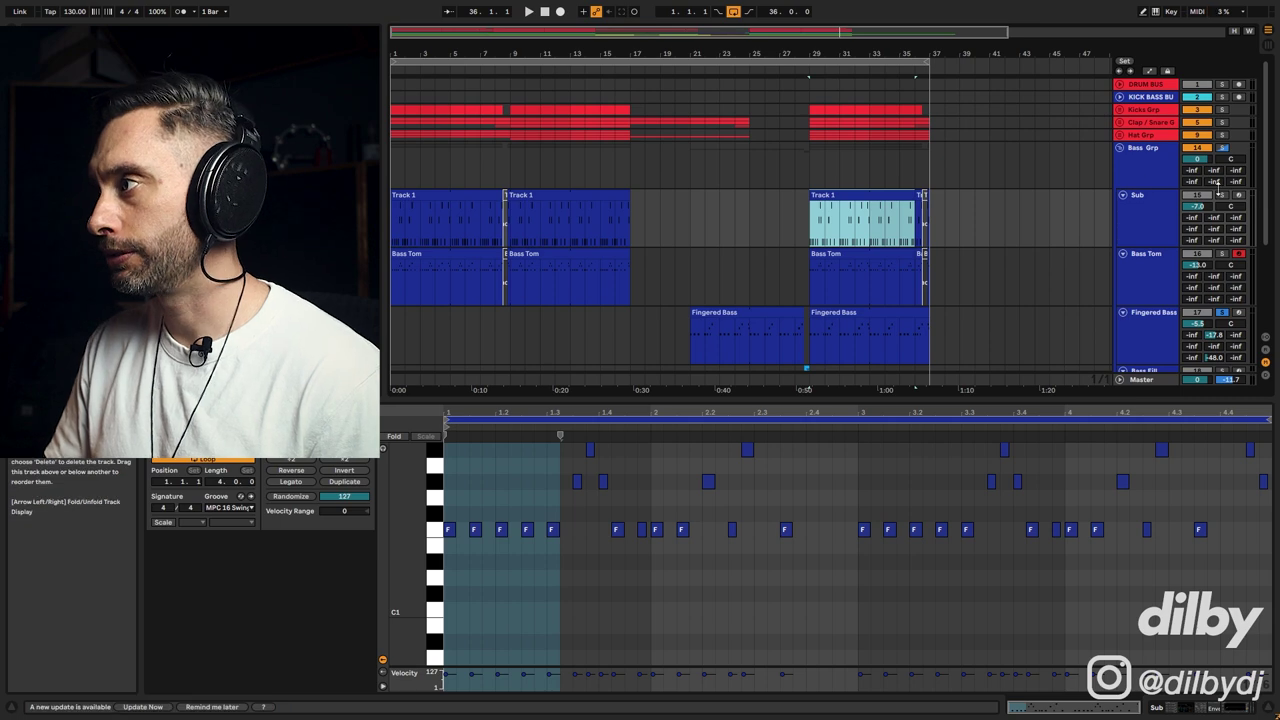
key(space)
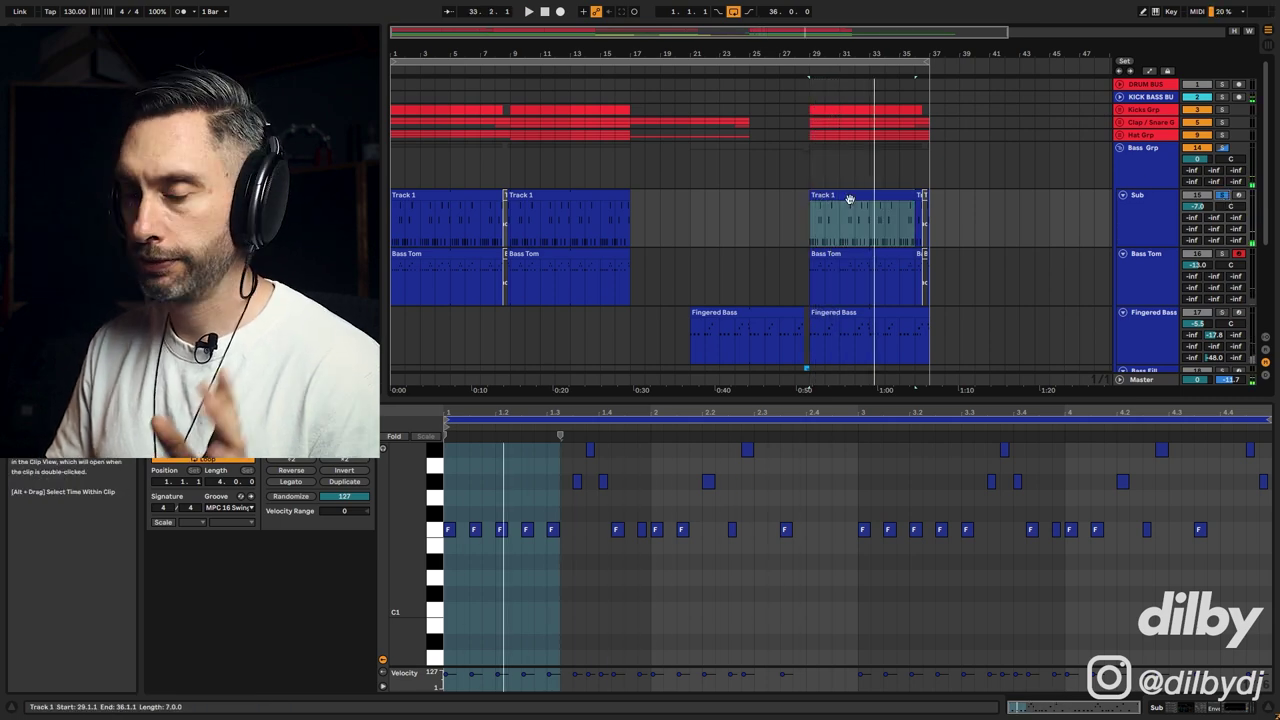
click(1146, 194)
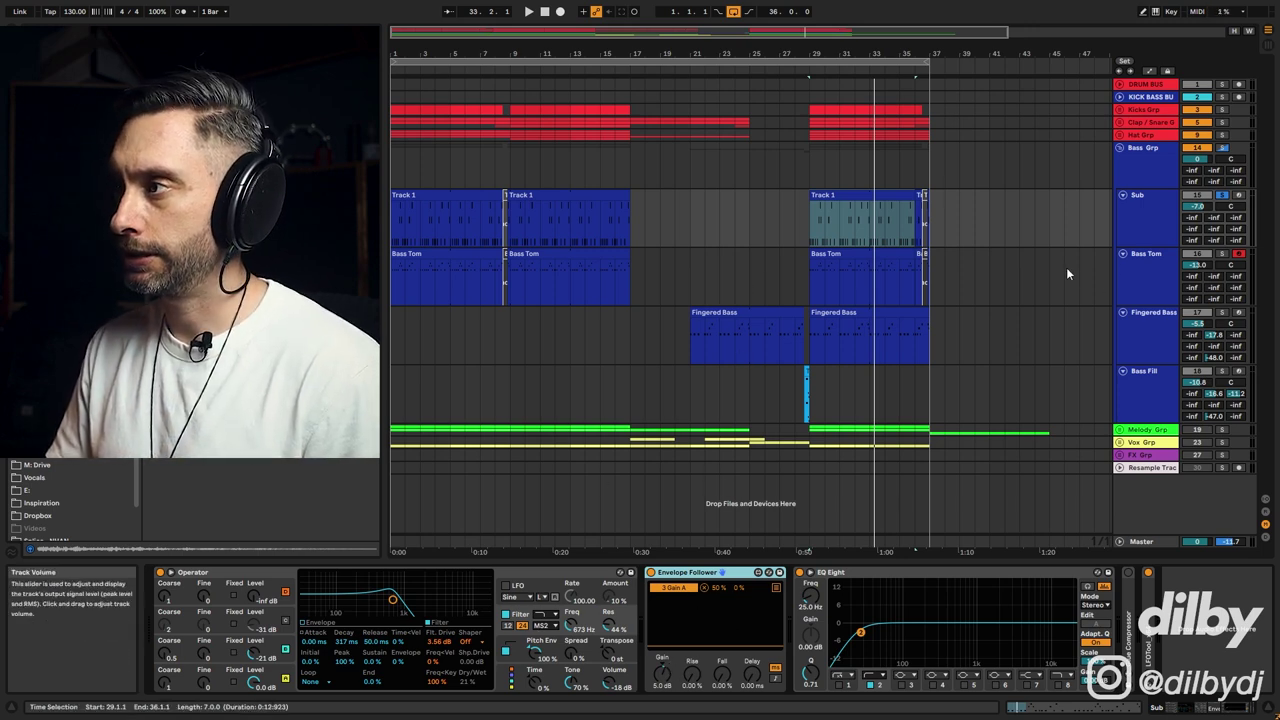
key(space)
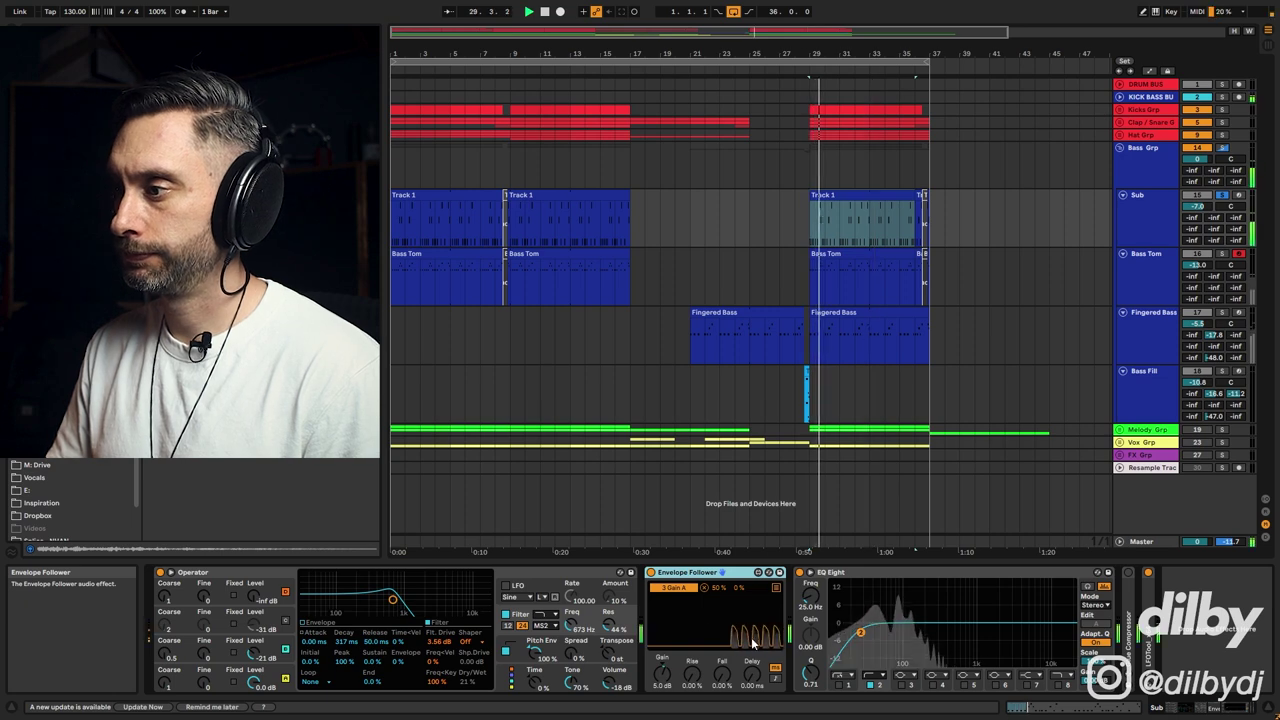
key(space)
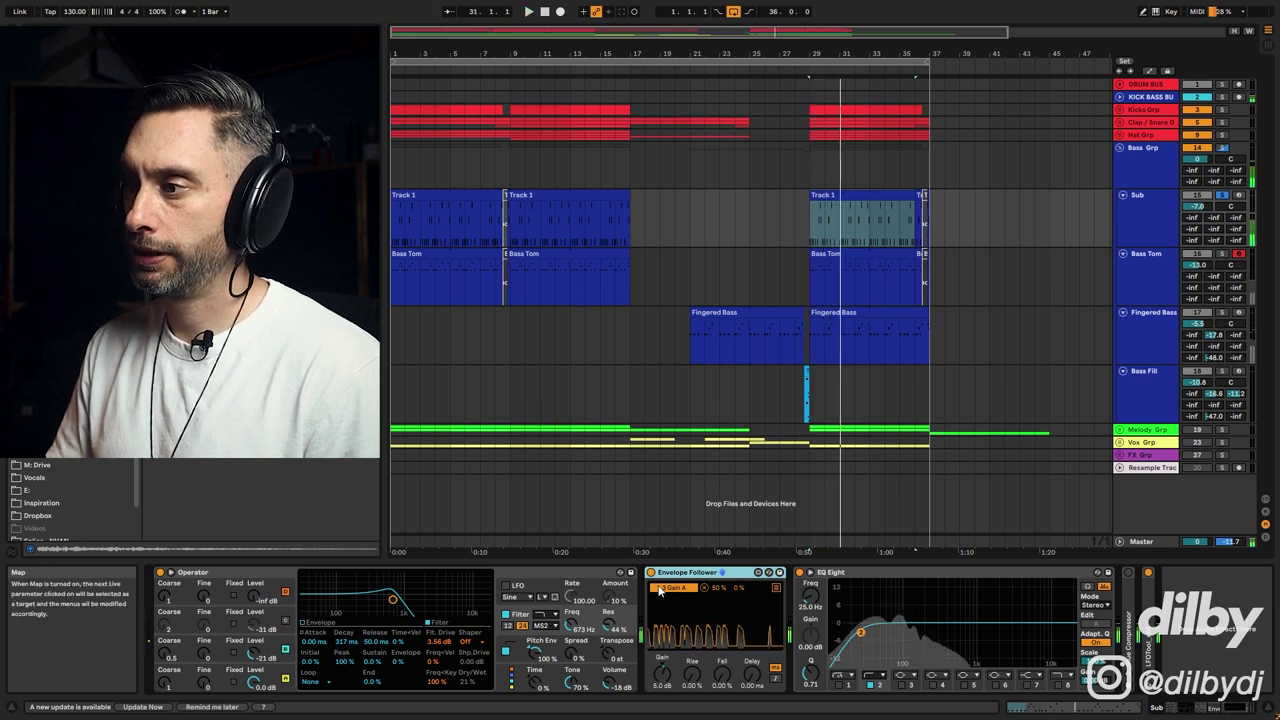
Switch between the Fingered Bass and Sub device chains, ending on Fingered Bass's devices.
click(955, 332)
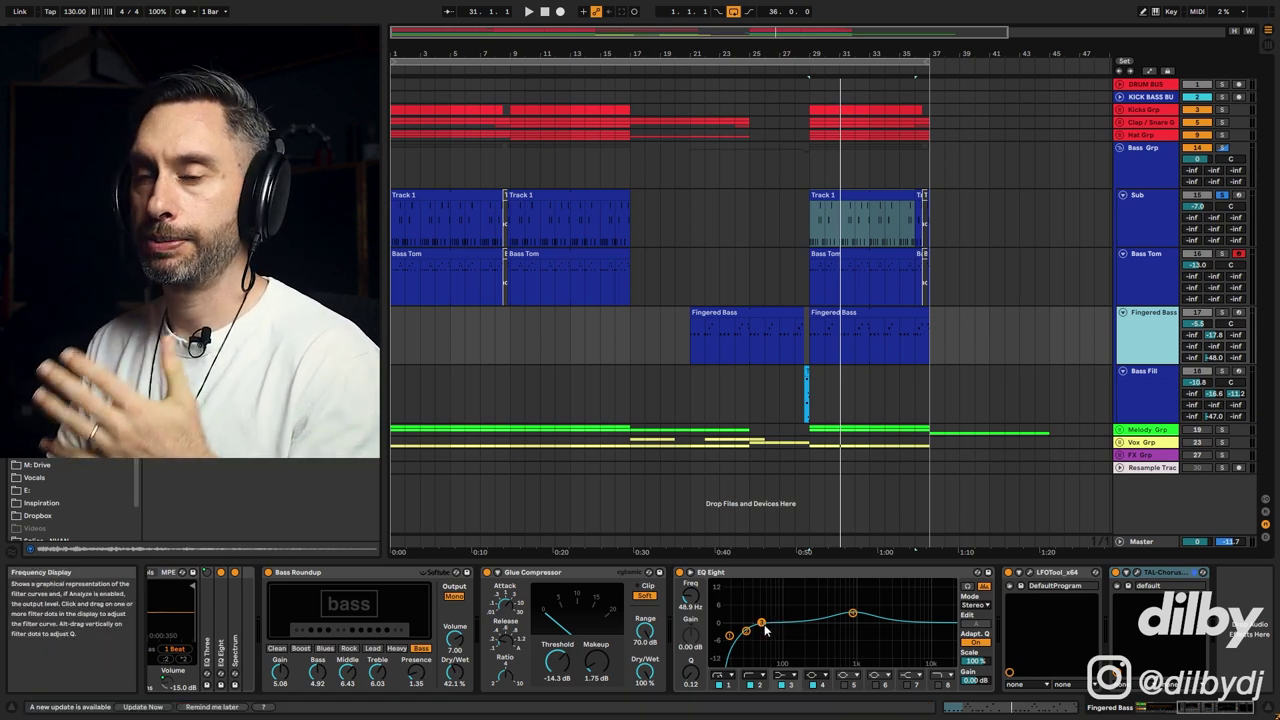
click(727, 313)
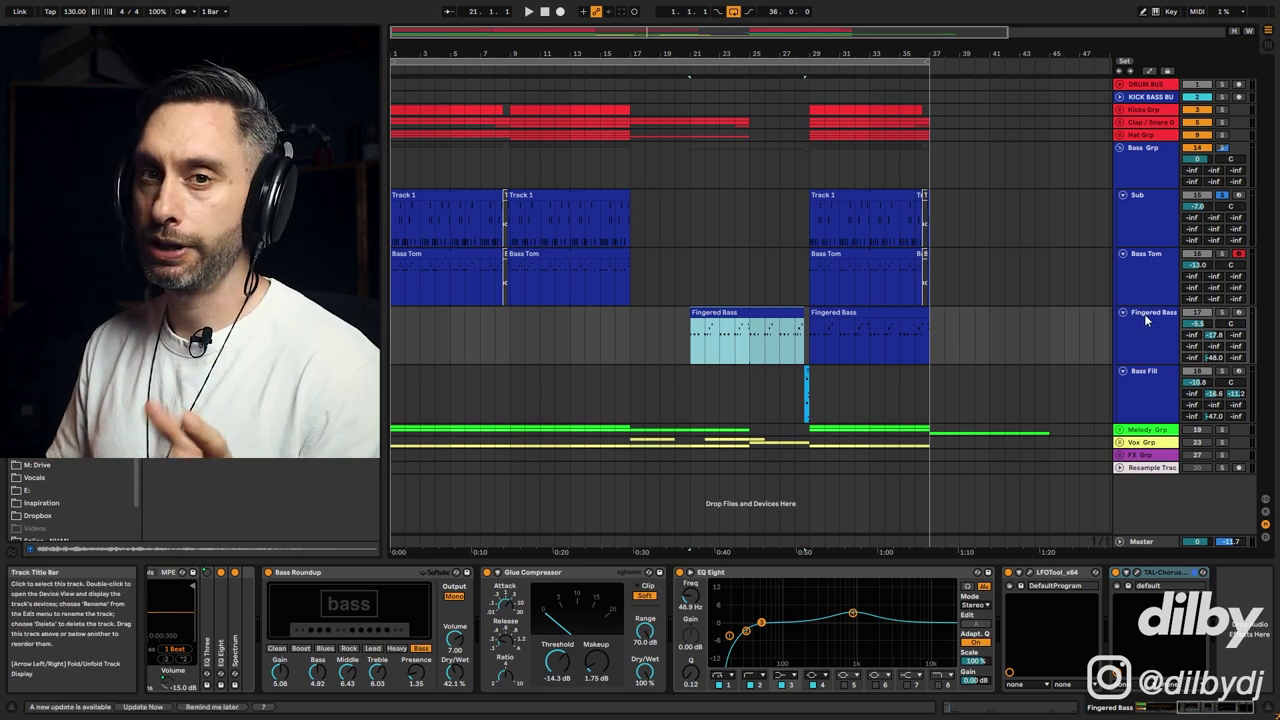
click(1142, 205)
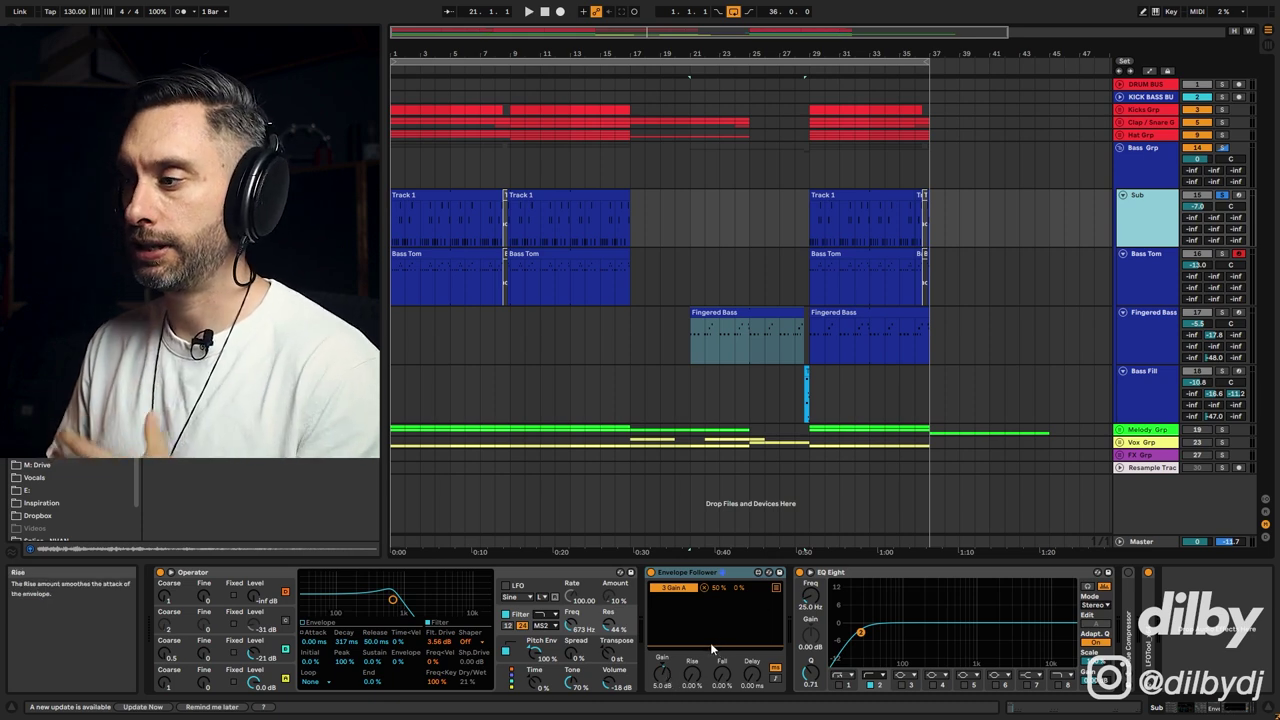
click(717, 588)
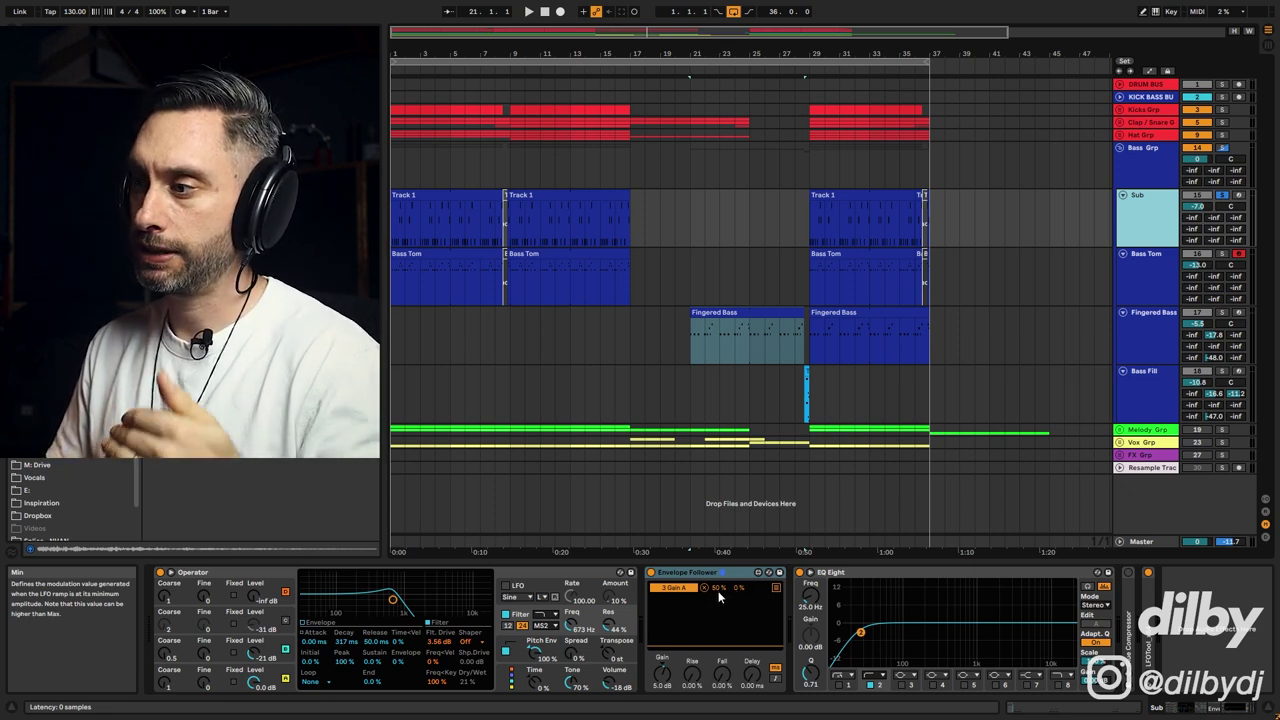
key(Down)
key(Down)
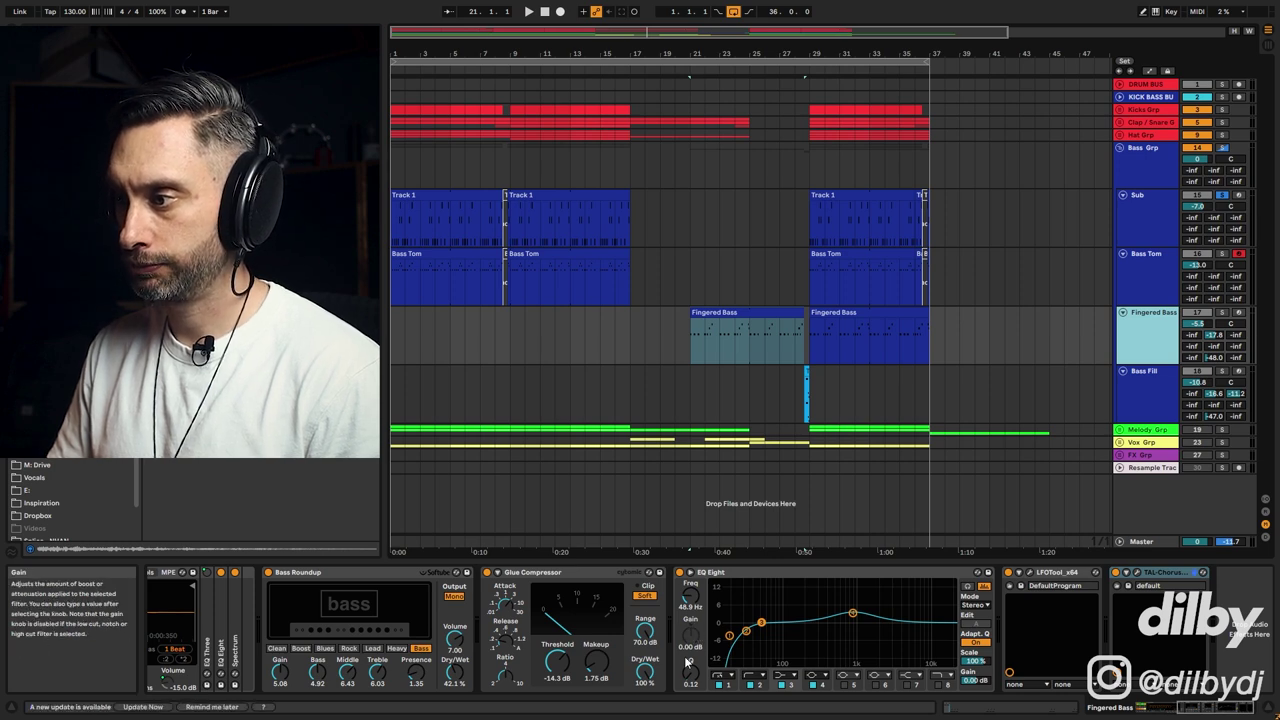
Inspect Operator's oscillator A and C envelopes and toggle oscillator B while playing from bar 9.
click(1143, 199)
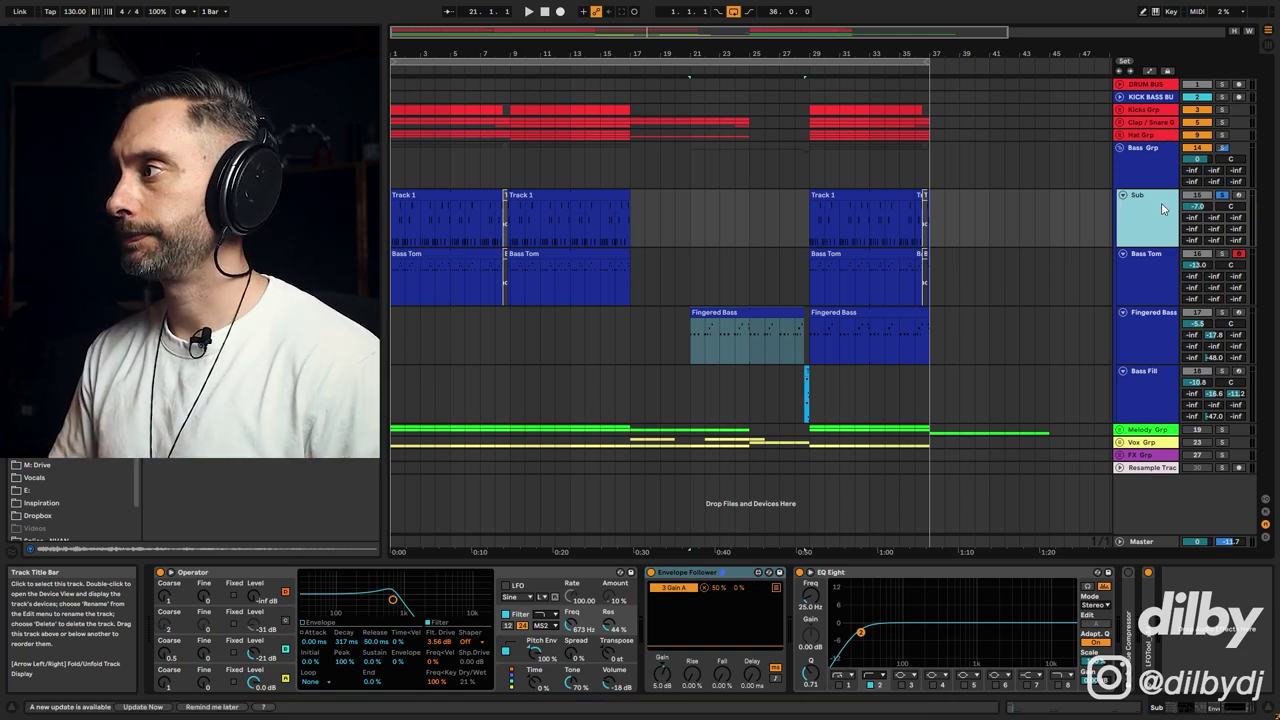
click(200, 576)
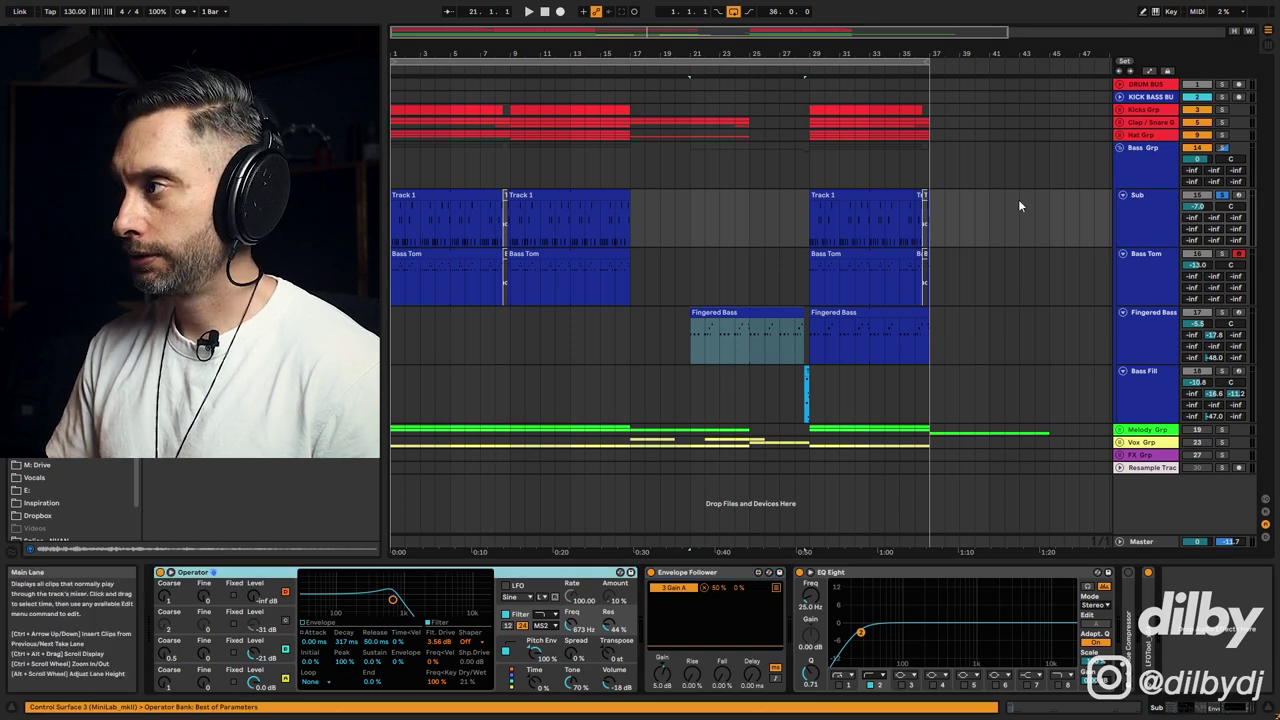
click(271, 679)
click(240, 658)
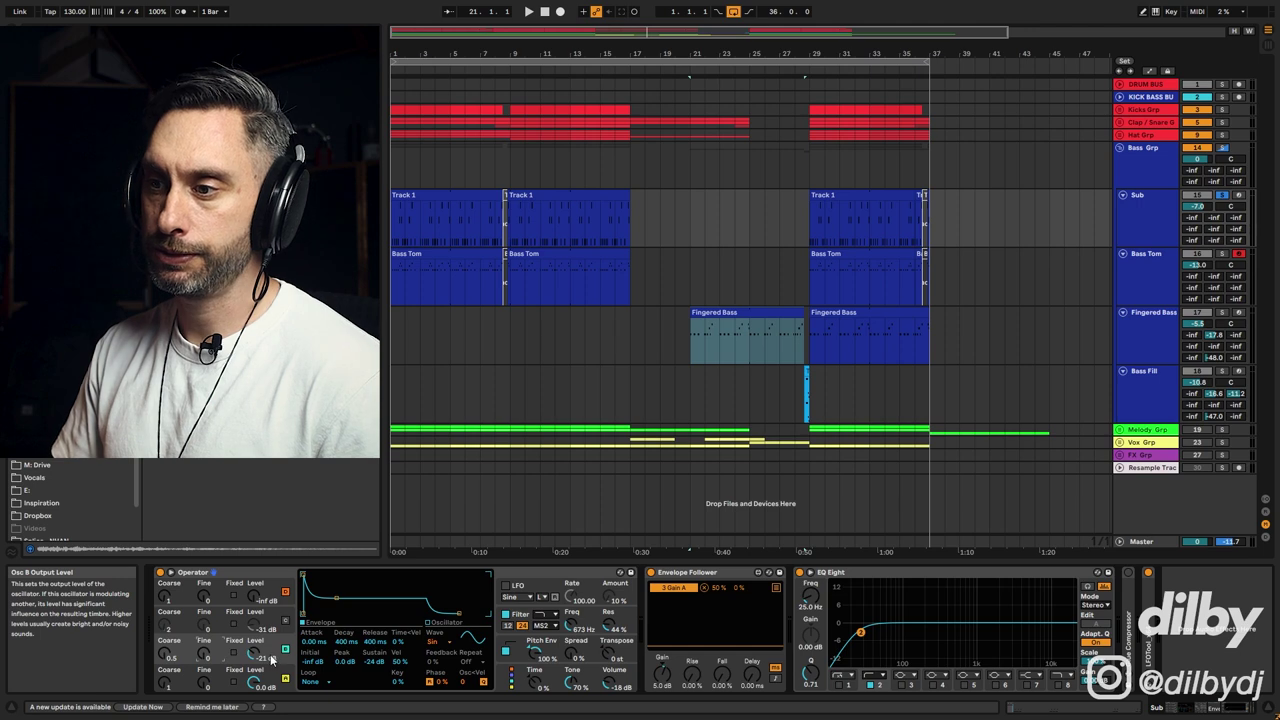
click(560, 196)
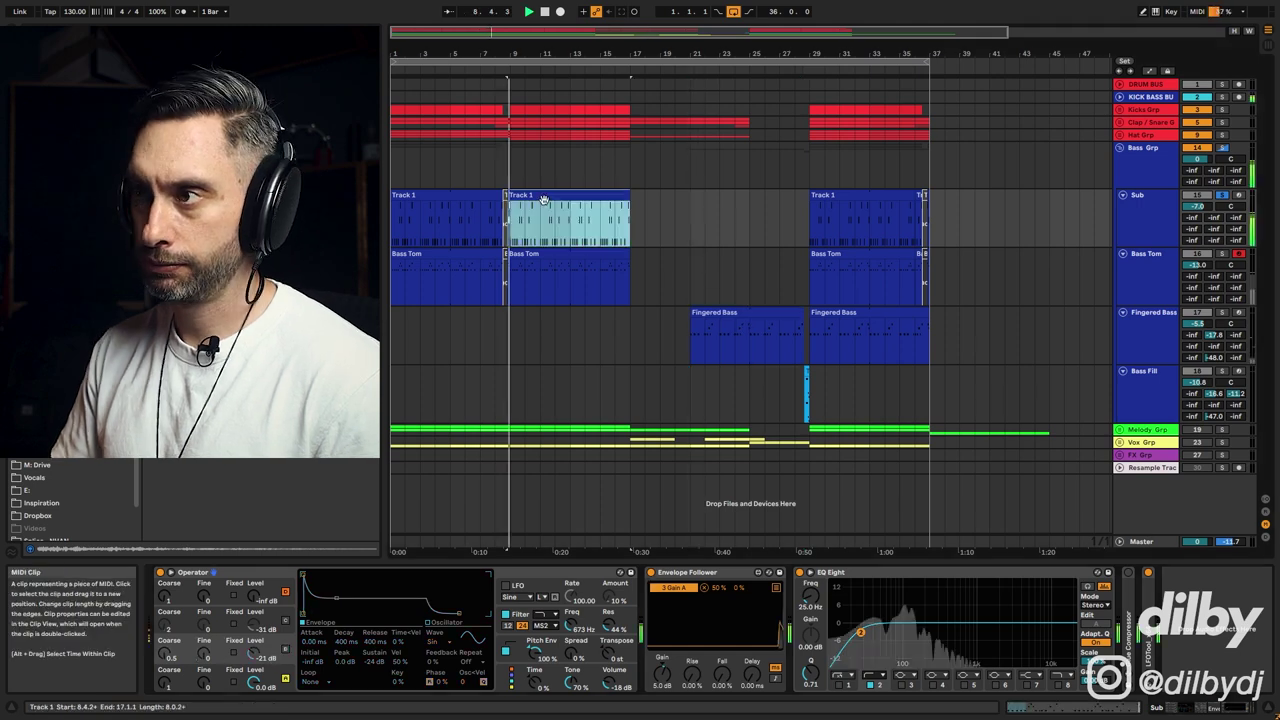
click(284, 651)
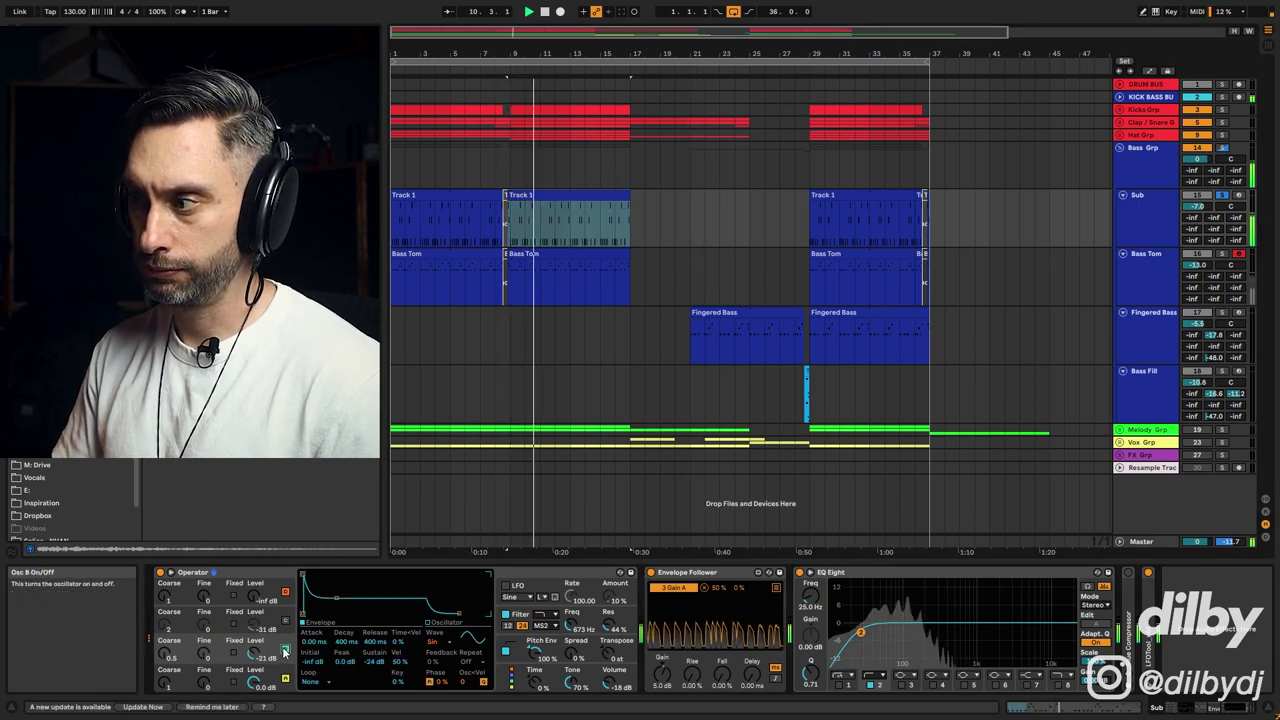
key(space)
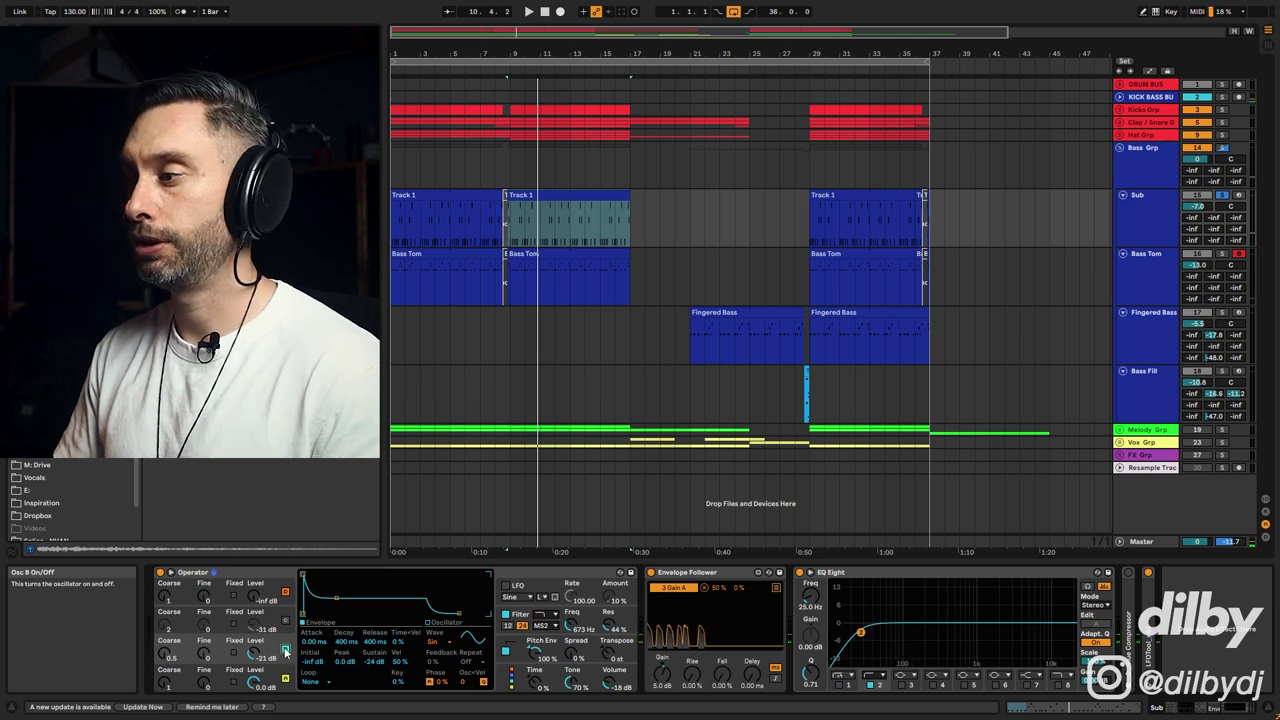
key(space)
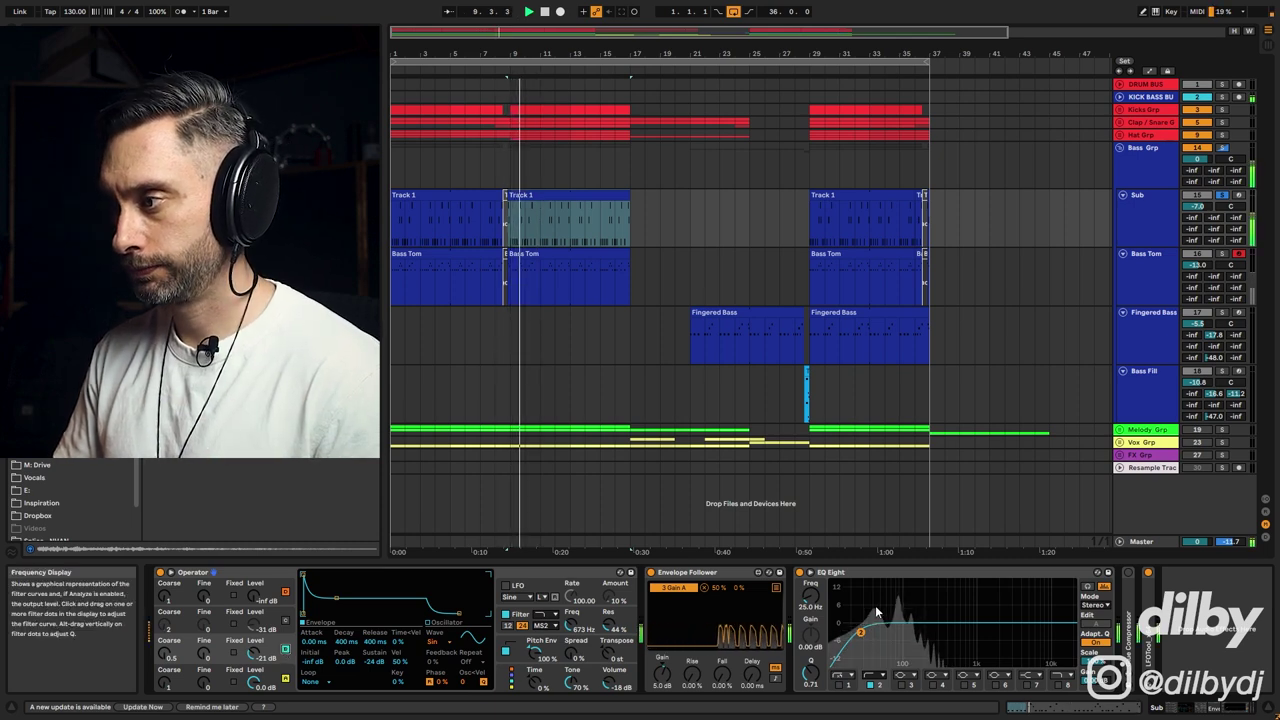
key(space)
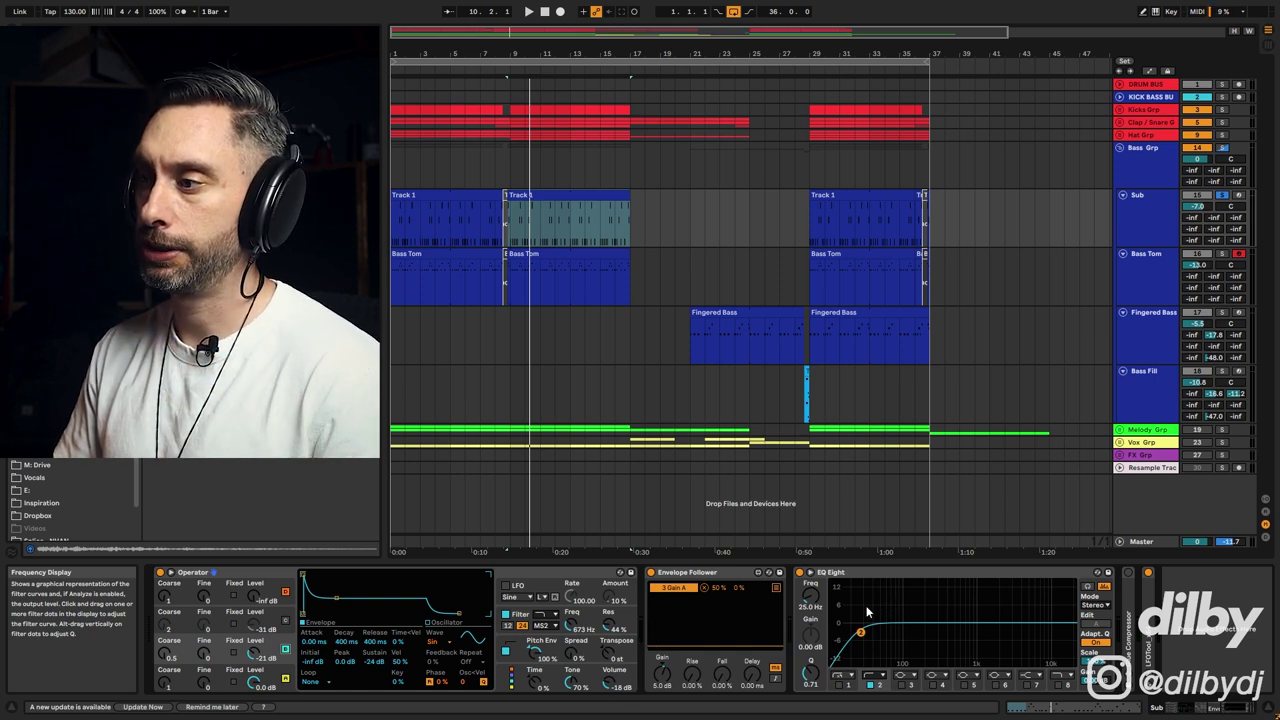
Show Operator's pitch envelope and filter curve, then toggle the filter off and on during playback.
click(519, 652)
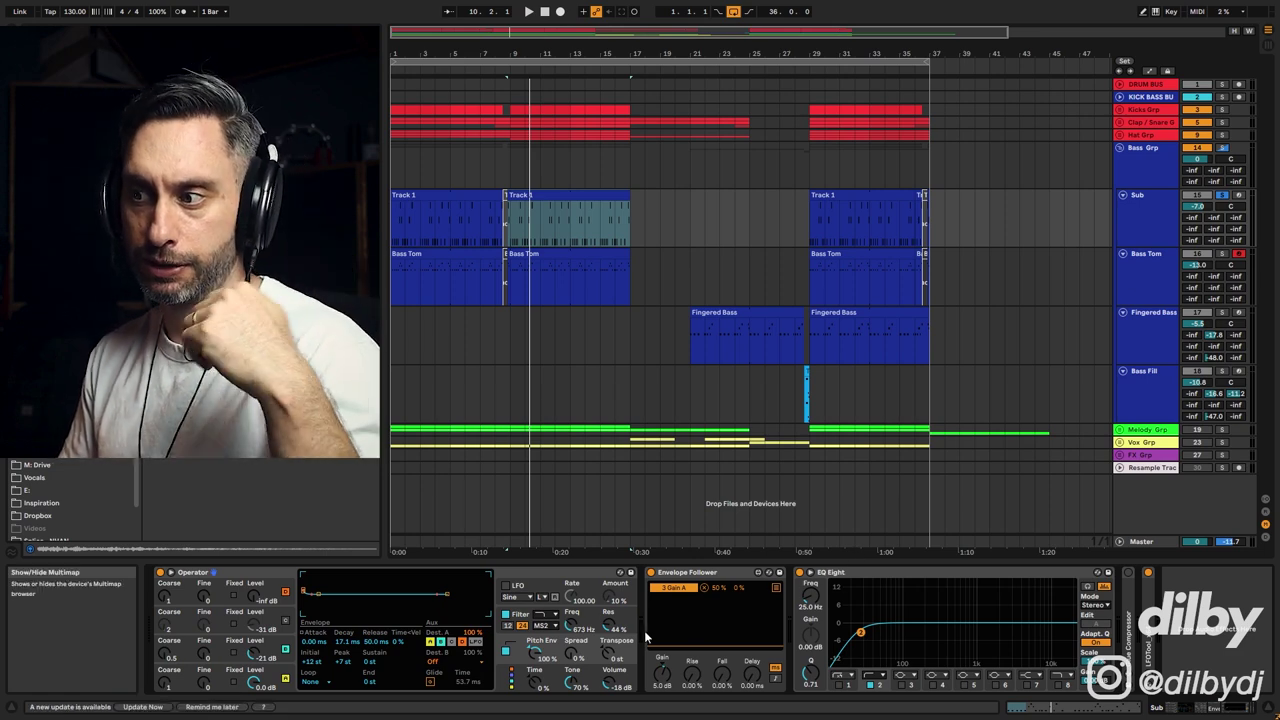
click(565, 614)
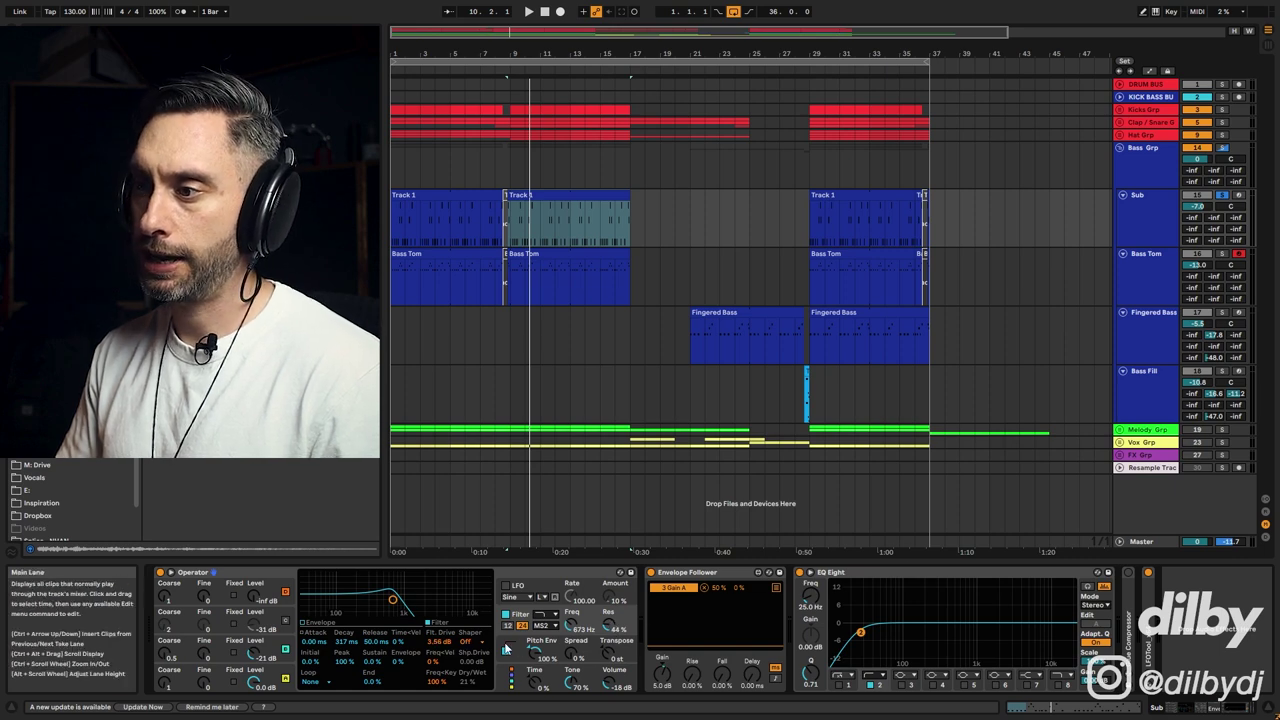
click(507, 619)
key(space)
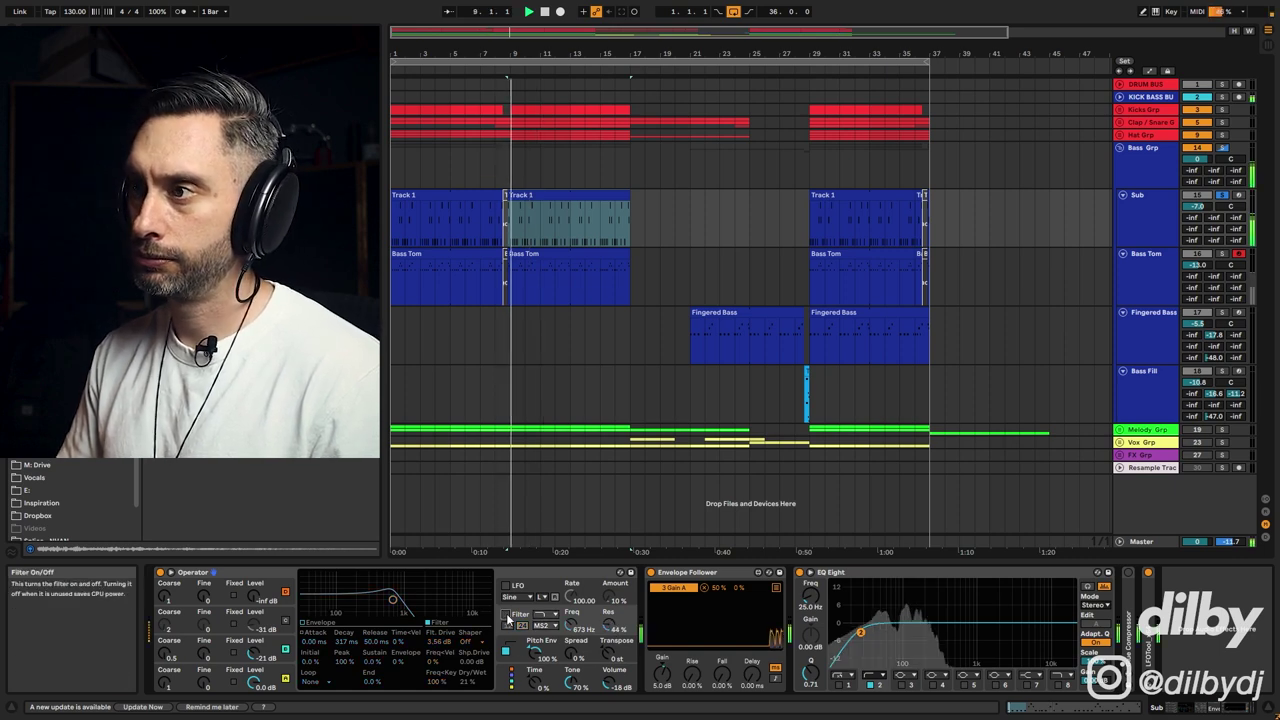
click(507, 619)
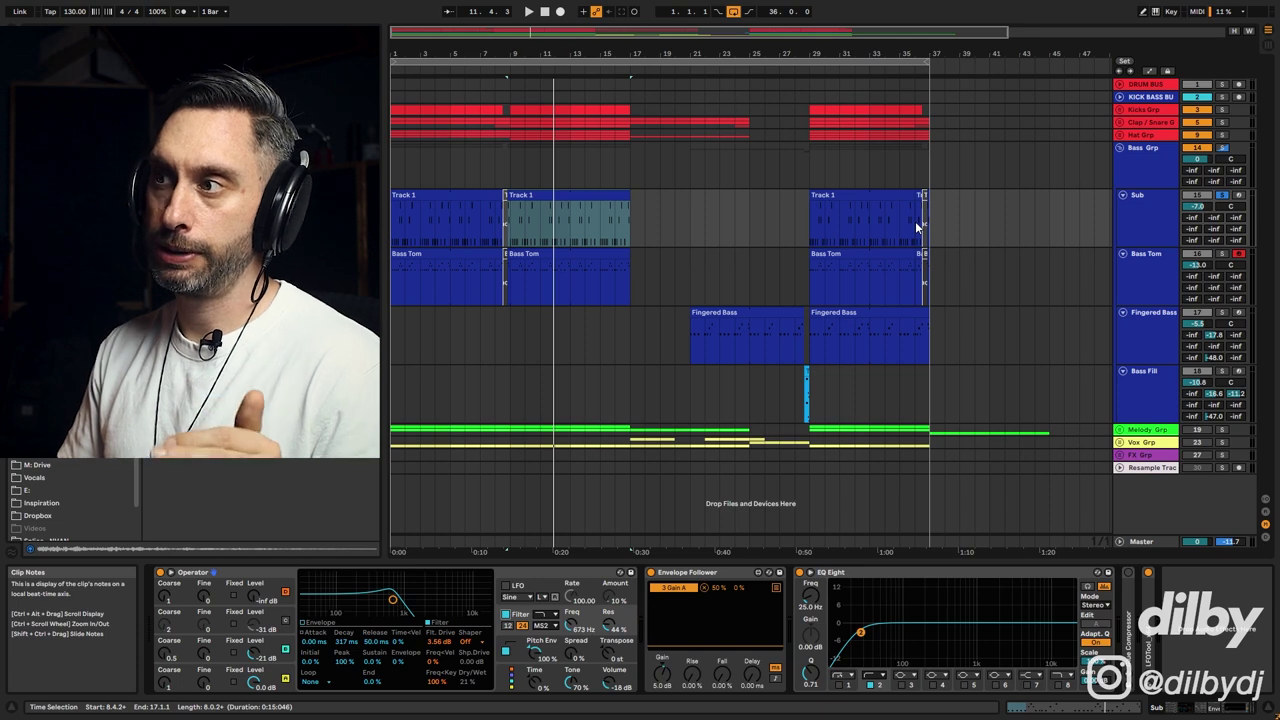
Show the Bass Tom clip's LowTom 808 filter and amplitude envelopes and start playback.
click(536, 277)
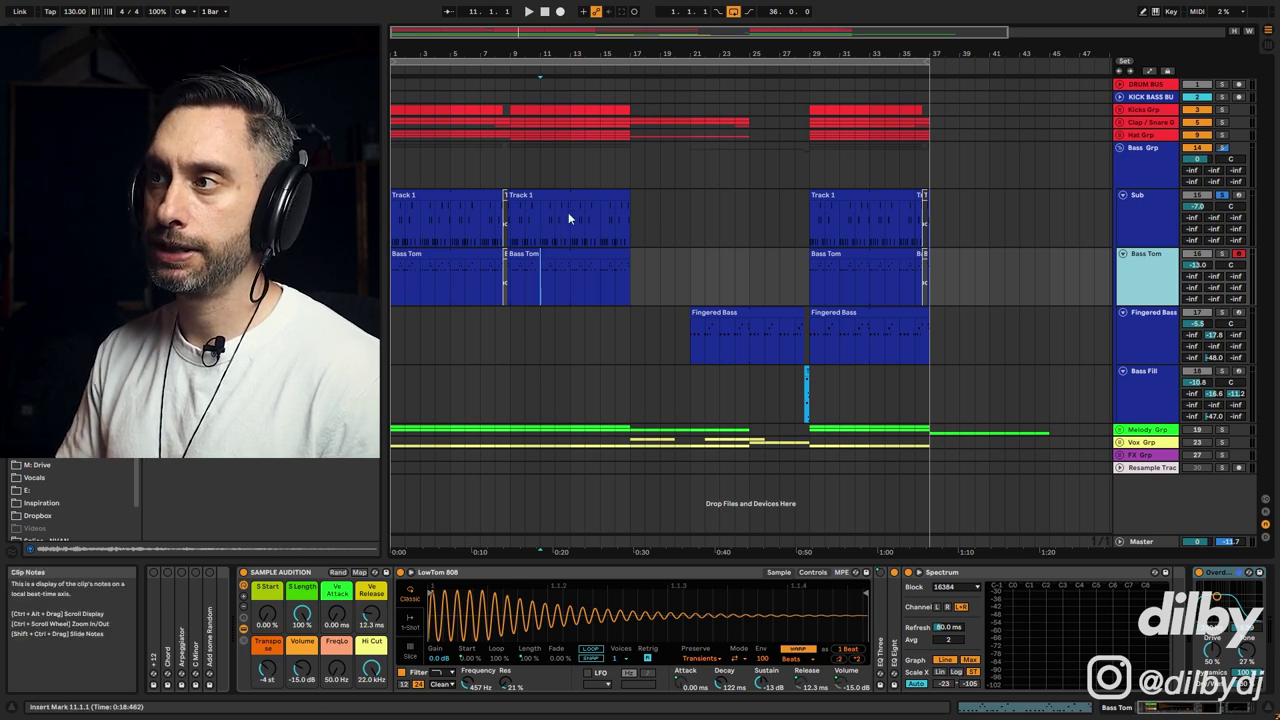
click(812, 572)
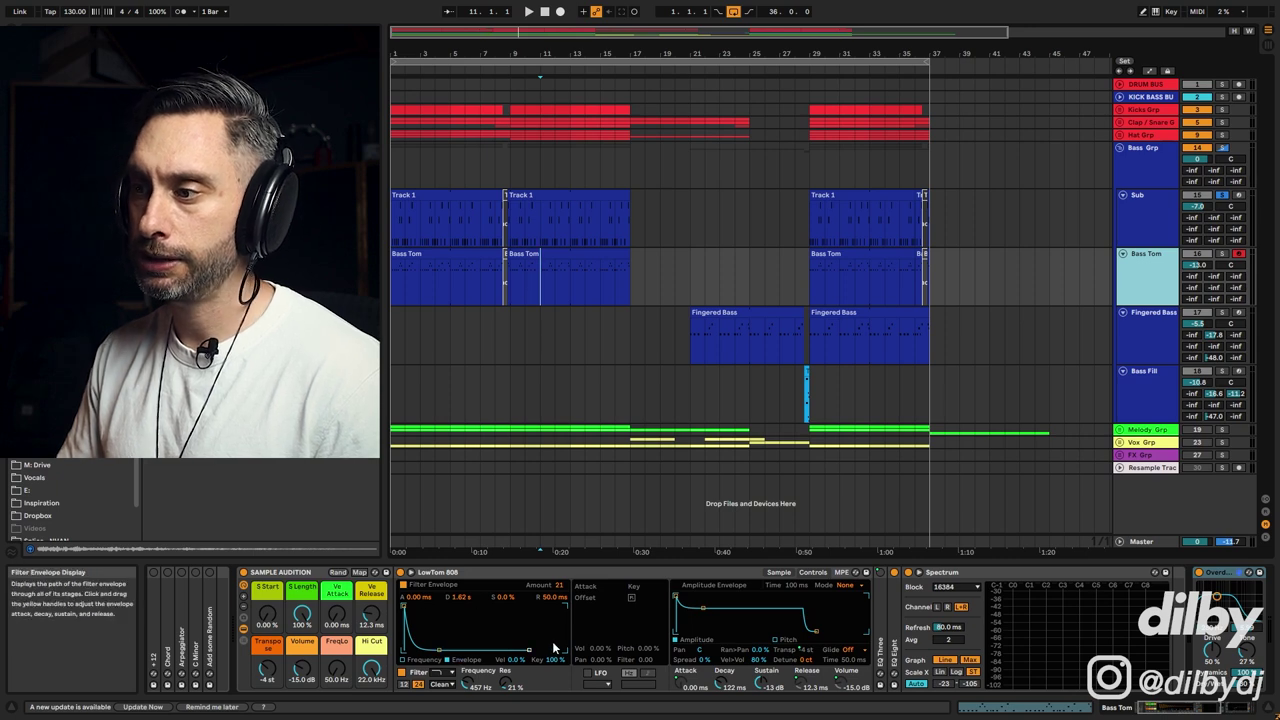
key(space)
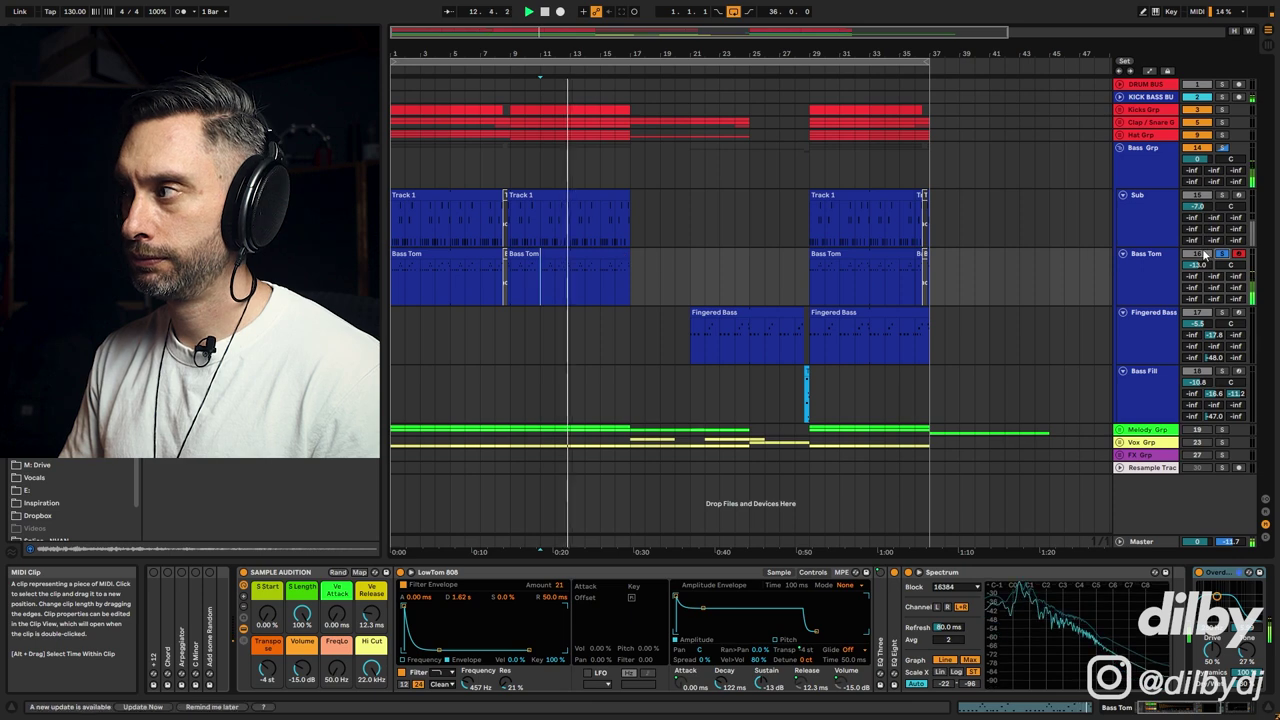
Reveal Overdrive and EQ Eight, fold the Spectrum device, and audition from the start marker.
click(1178, 710)
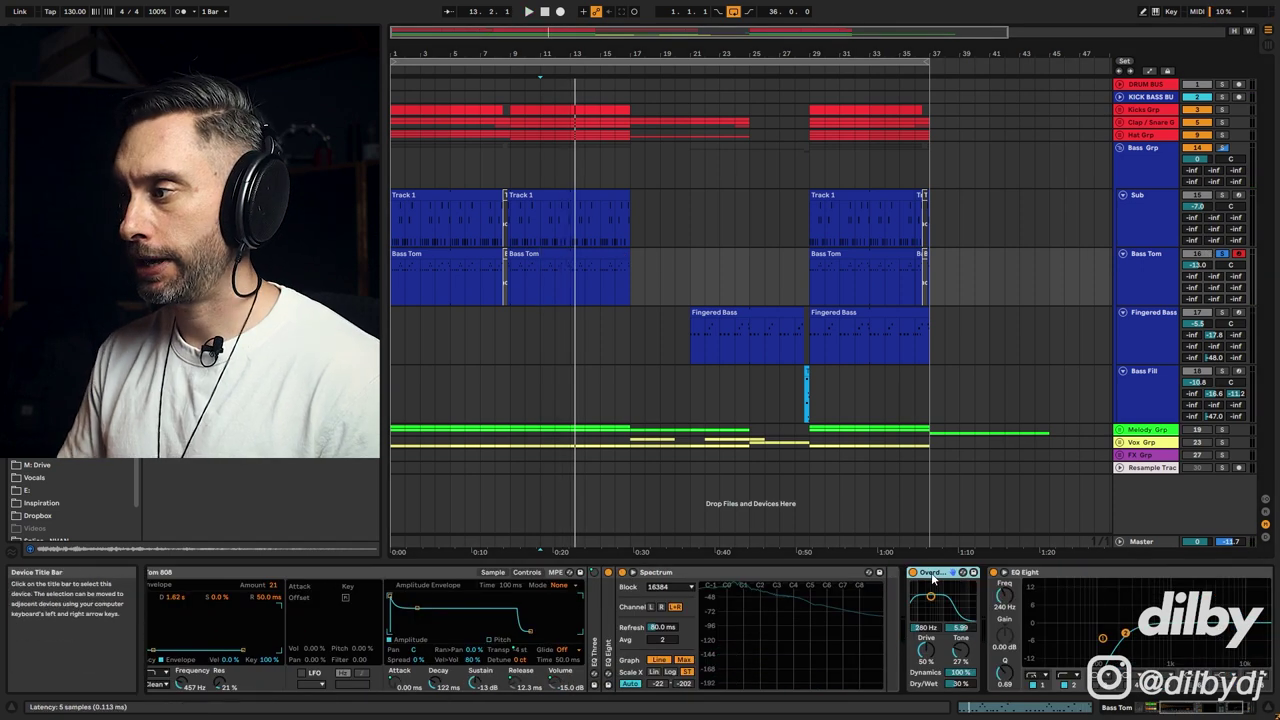
double_click(769, 572)
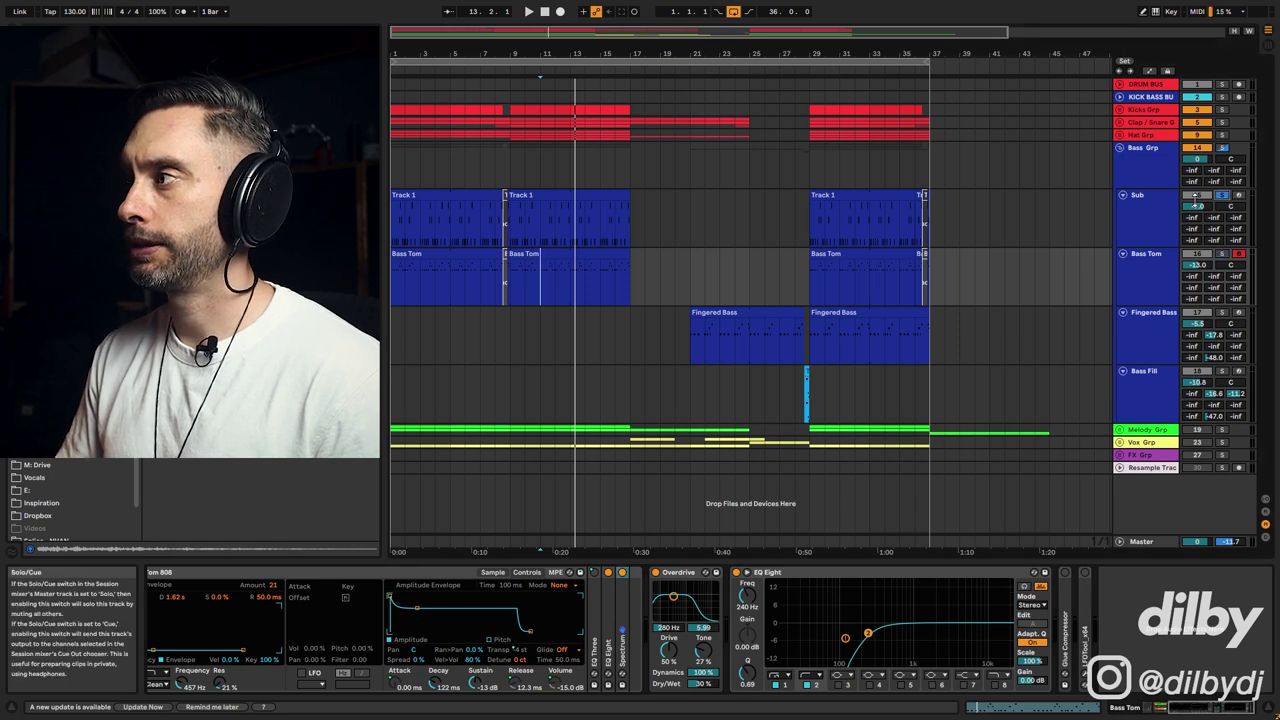
key(space)
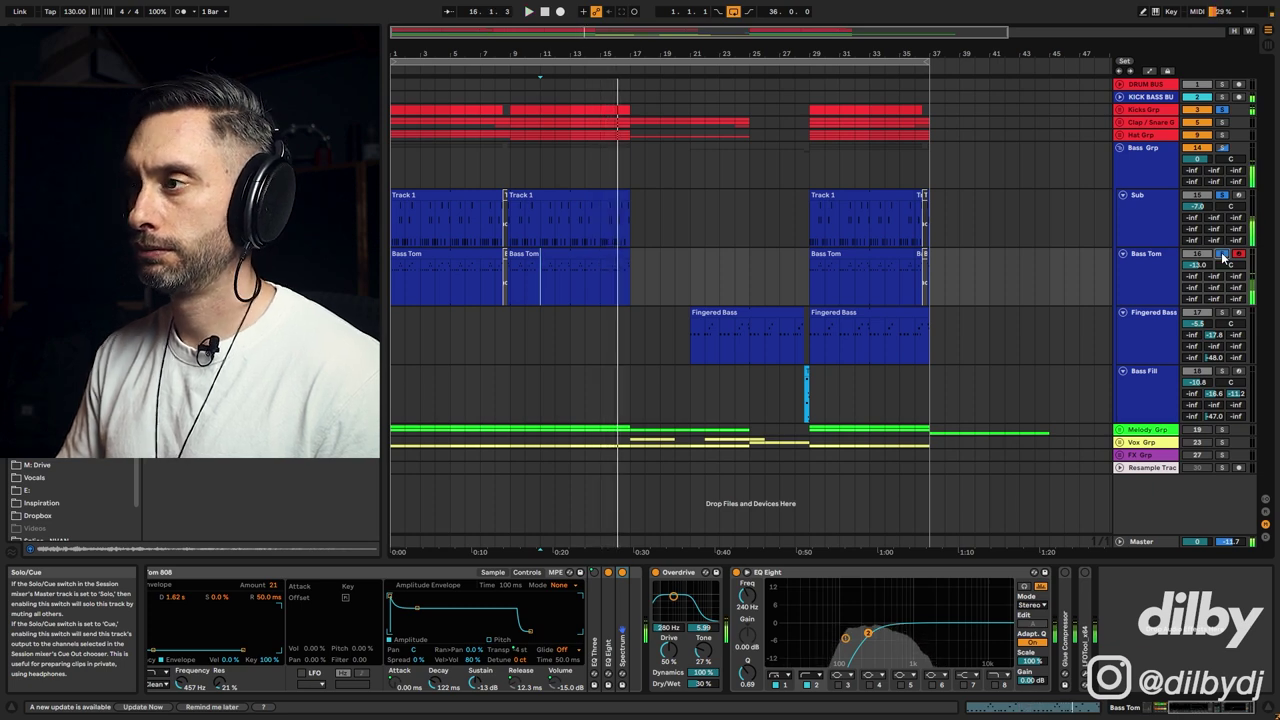
click(1150, 280)
key(space)
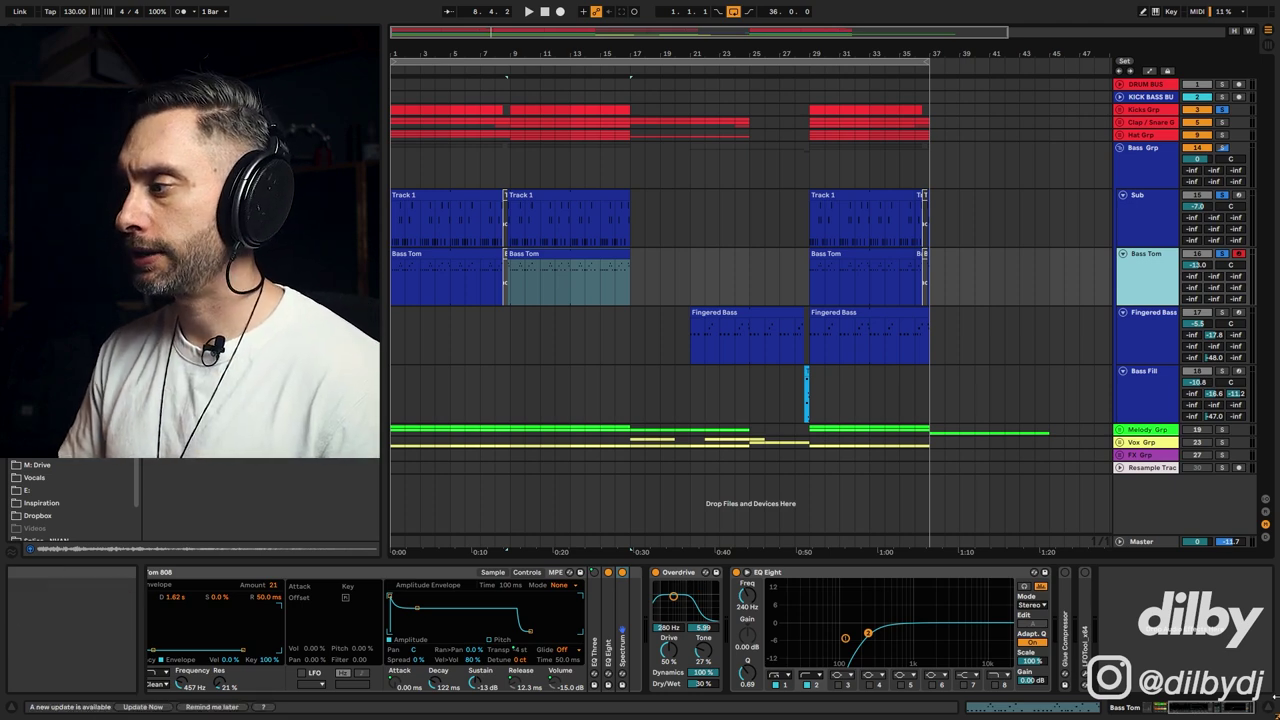
click(1180, 709)
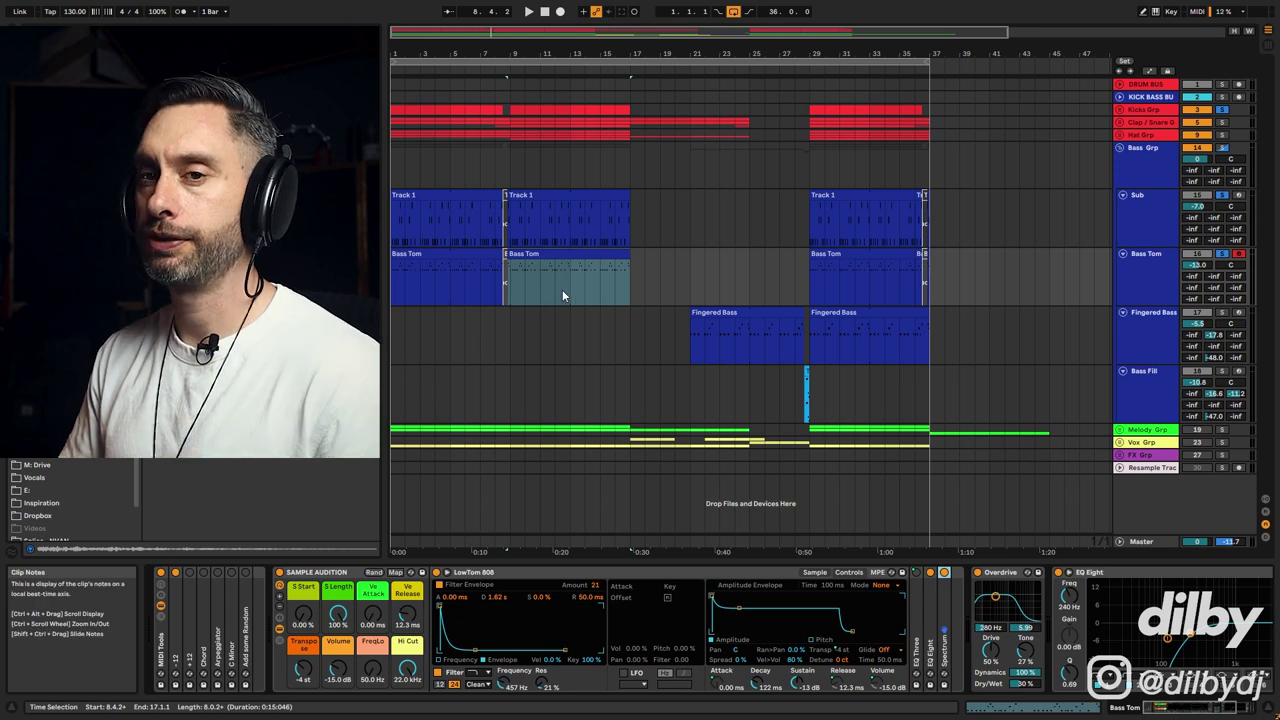
Zoom in on the bar-28 Bass Fill clip and extend the Fingered Bass clip to 28.4.
click(1153, 376)
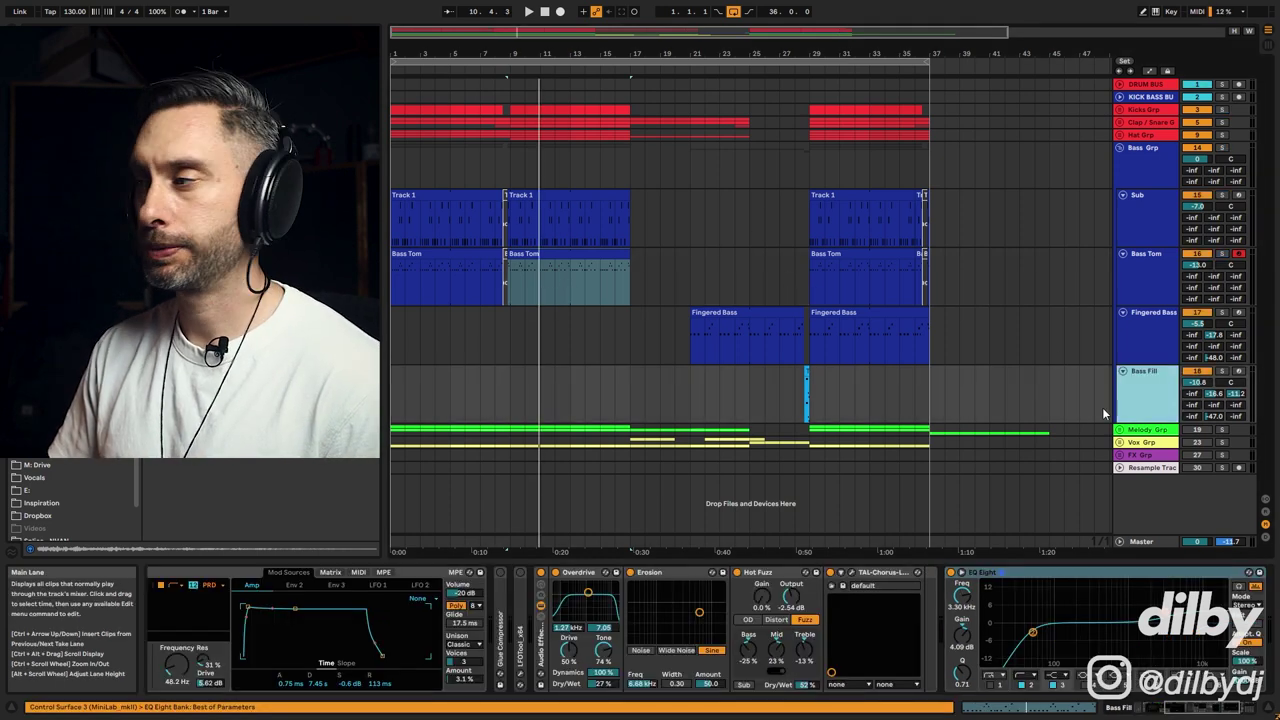
click(807, 368)
key(z)
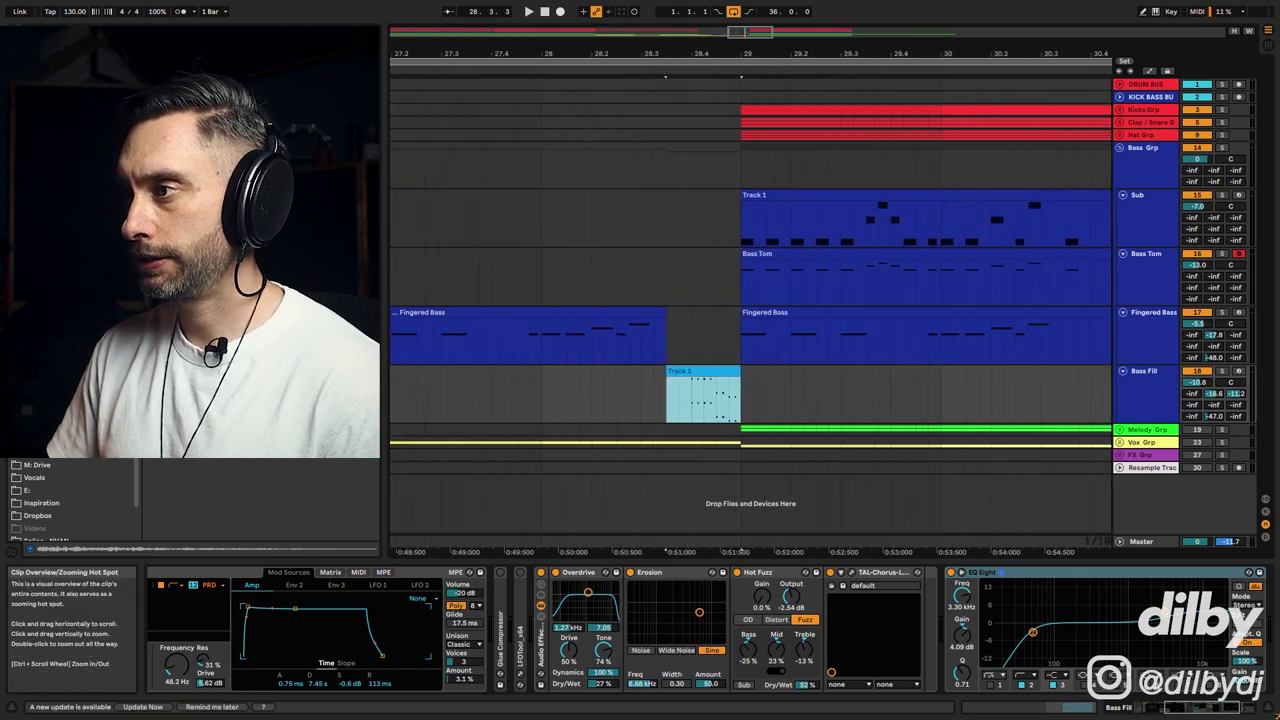
drag(751, 329, 697, 330)
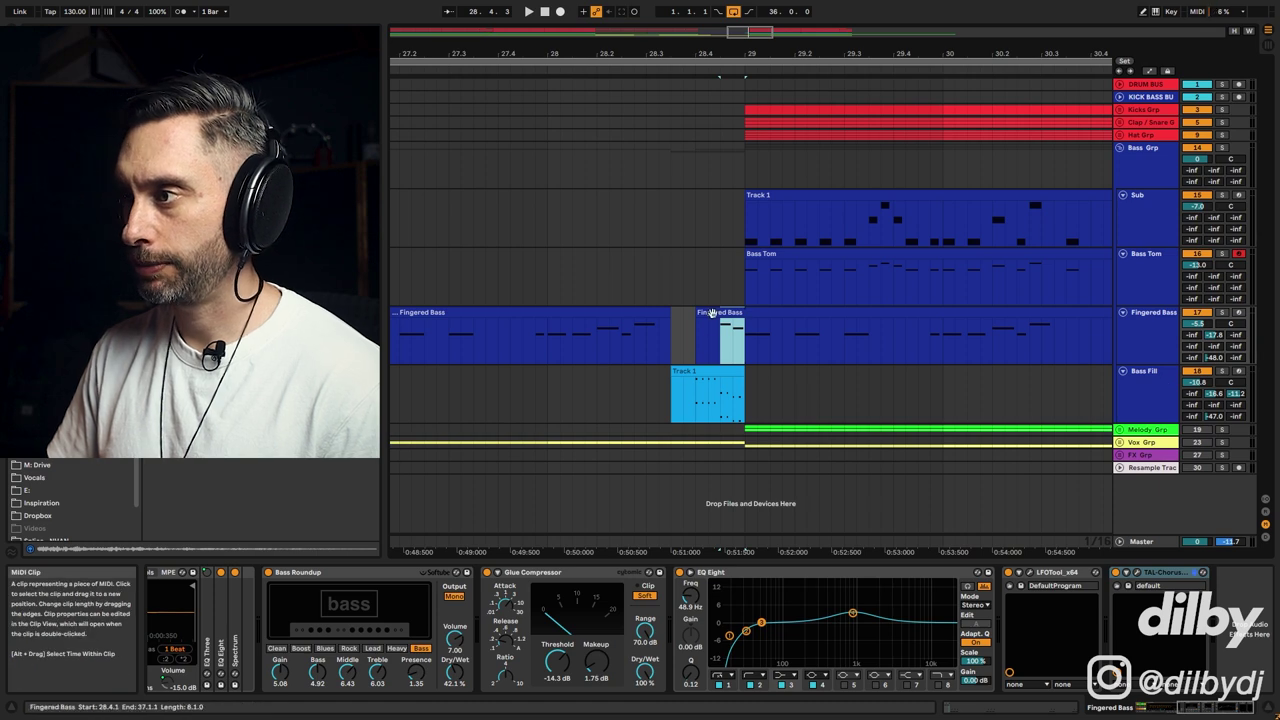
double_click(695, 398)
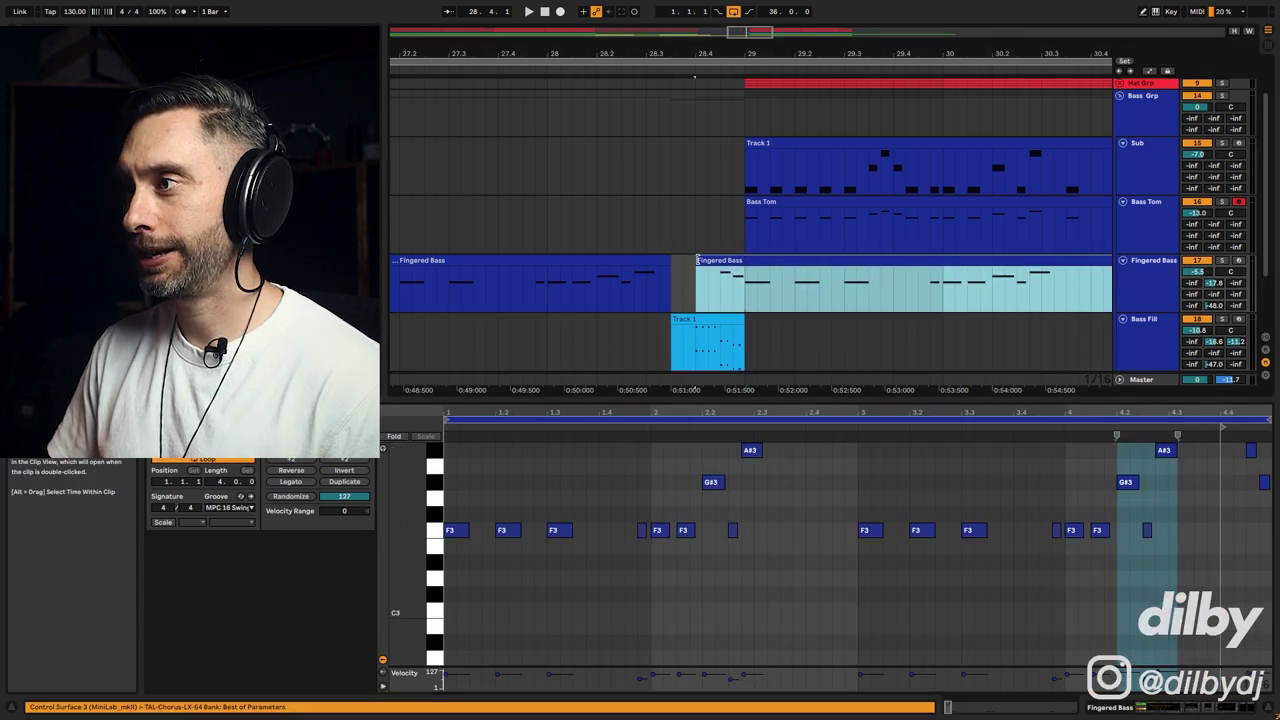
Trim Fingered Bass to start at bar 29 and view the Bass Fill clip's last-beat notes.
drag(697, 260, 745, 260)
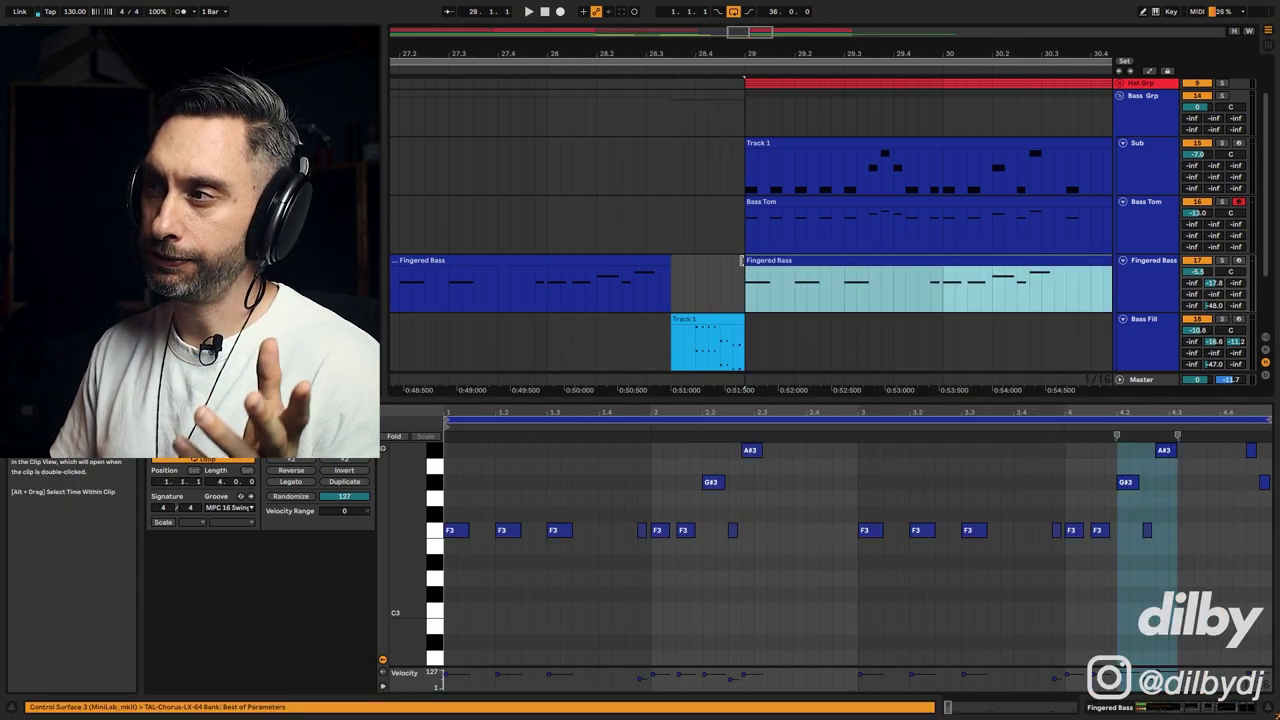
click(690, 345)
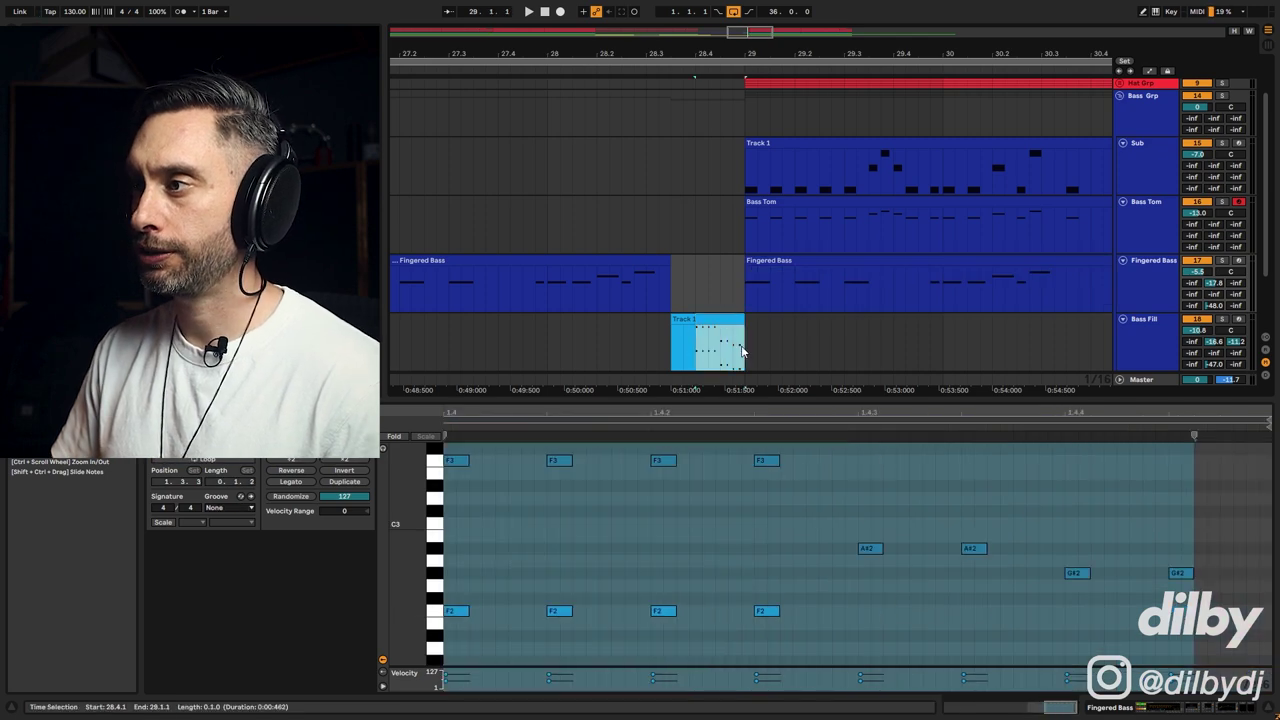
scroll(915, 479, up, 3)
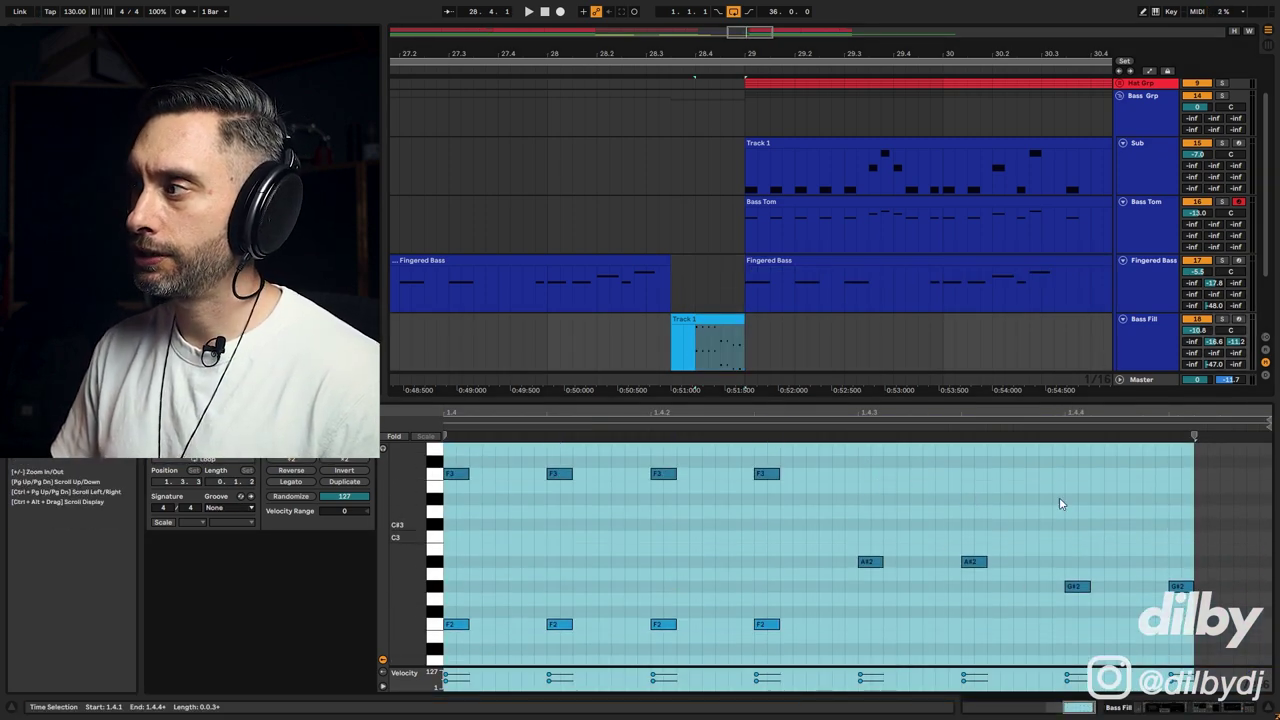
click(1156, 316)
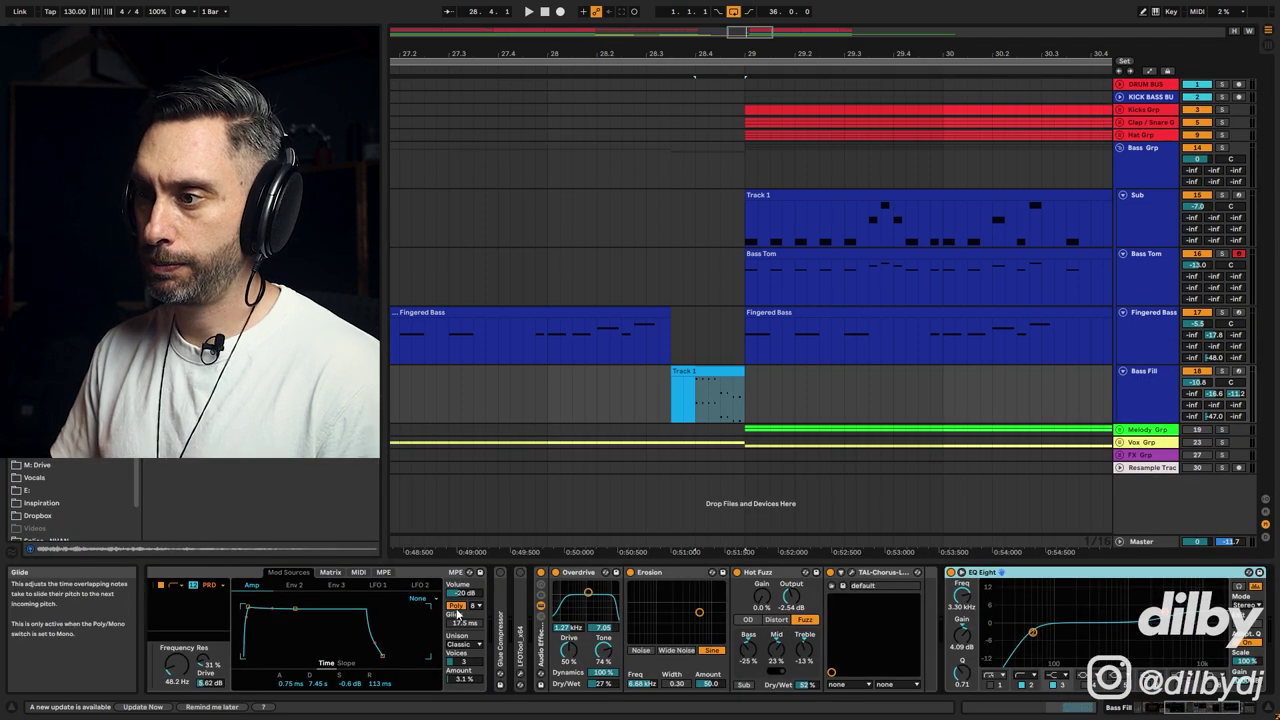
click(698, 371)
drag(698, 371, 745, 381)
key(shift+Tab)
Audition the soloed Fingered Bass extended from 28.4.1, then trim it back to bar 29.
click(708, 337)
key(space)
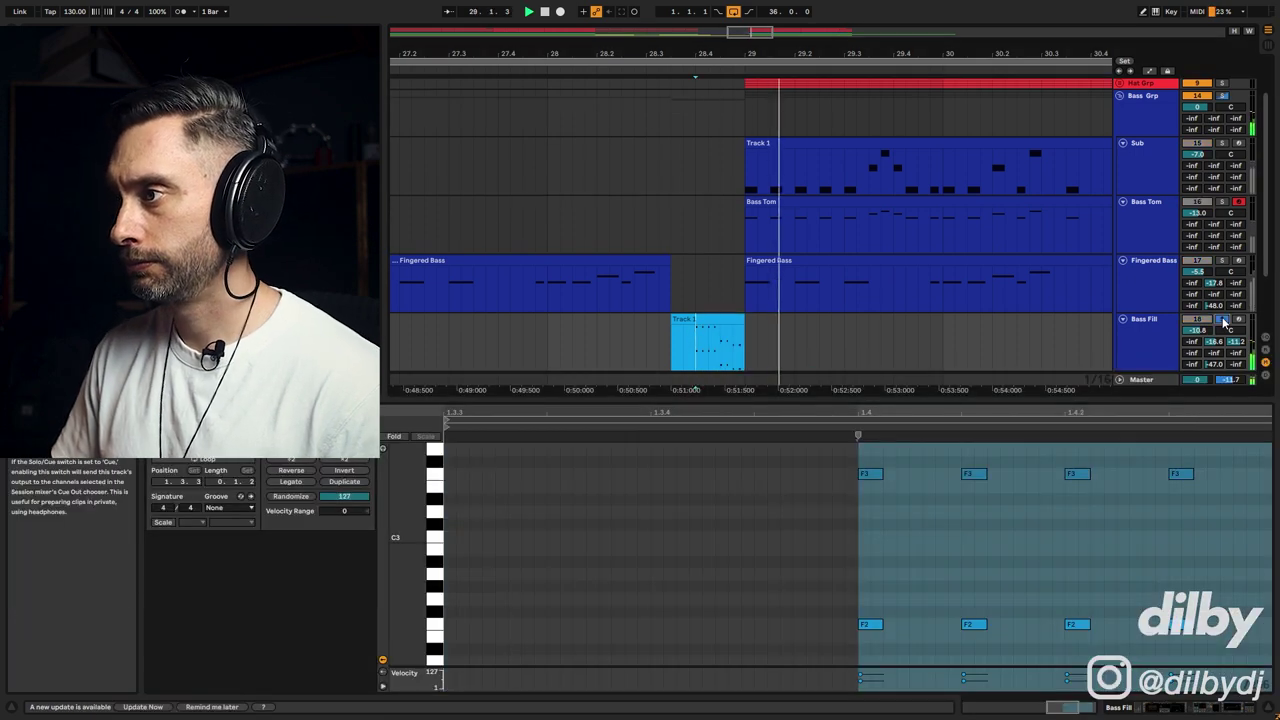
drag(746, 261, 696, 261)
click(1223, 261)
key(space)
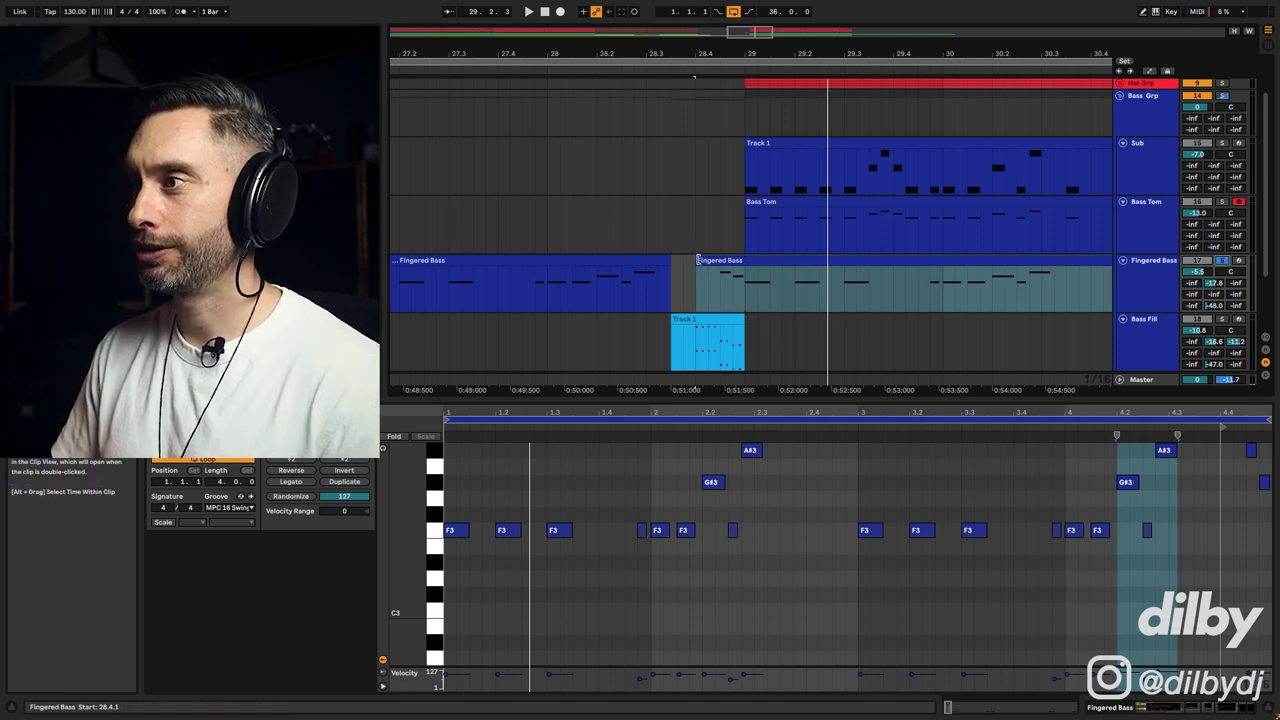
key(space)
drag(697, 262, 745, 262)
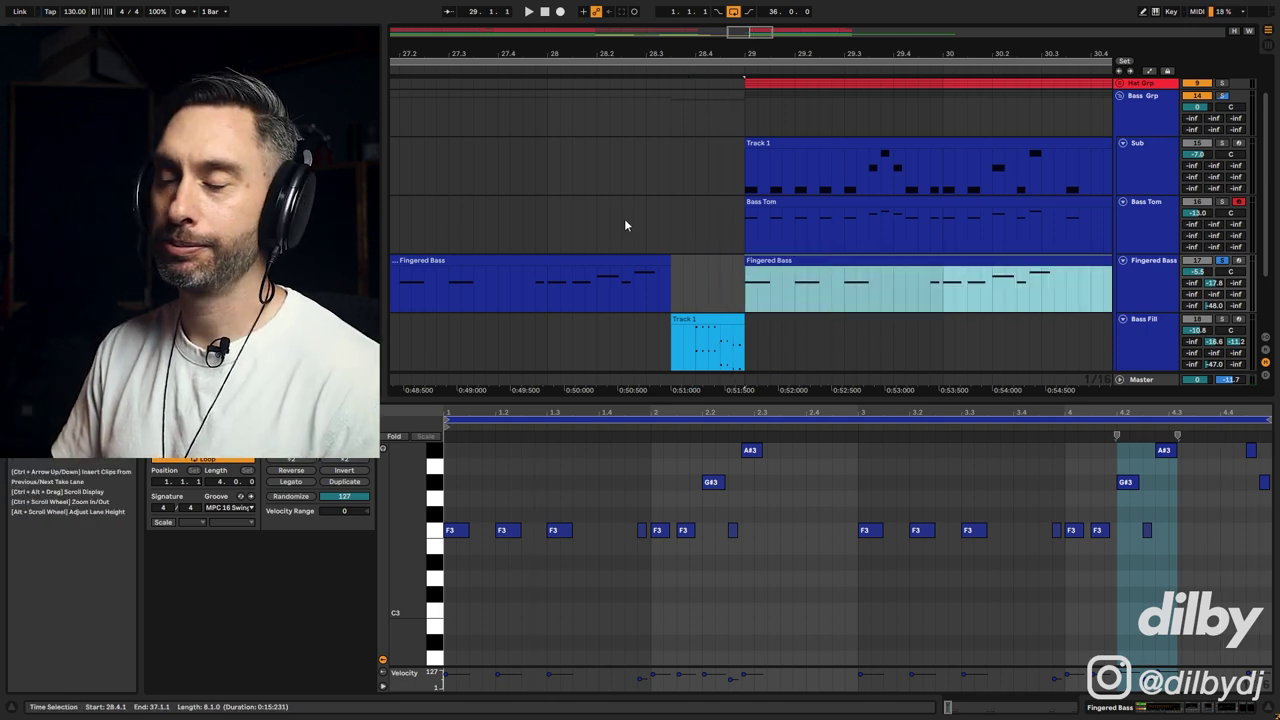
drag(741, 42, 741, 35)
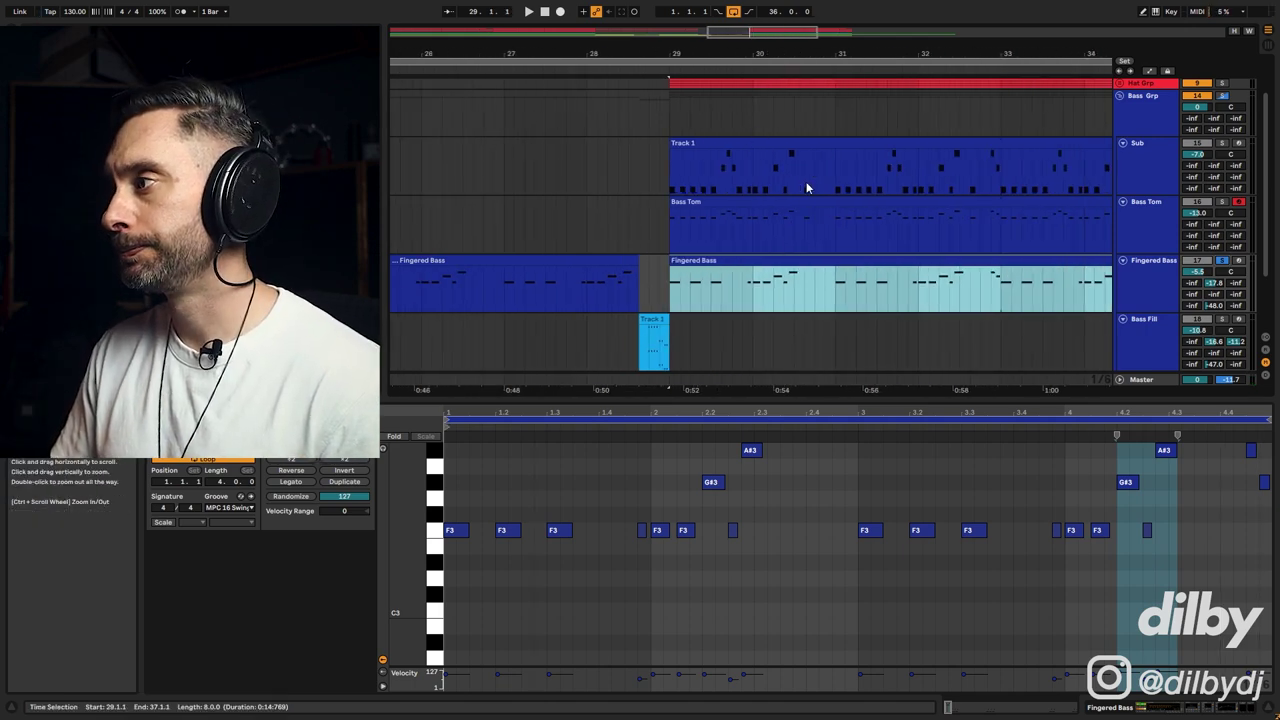
Bring the whole Bass Fill chain into view, toggle TAL-Chorus, and start playback.
click(1144, 318)
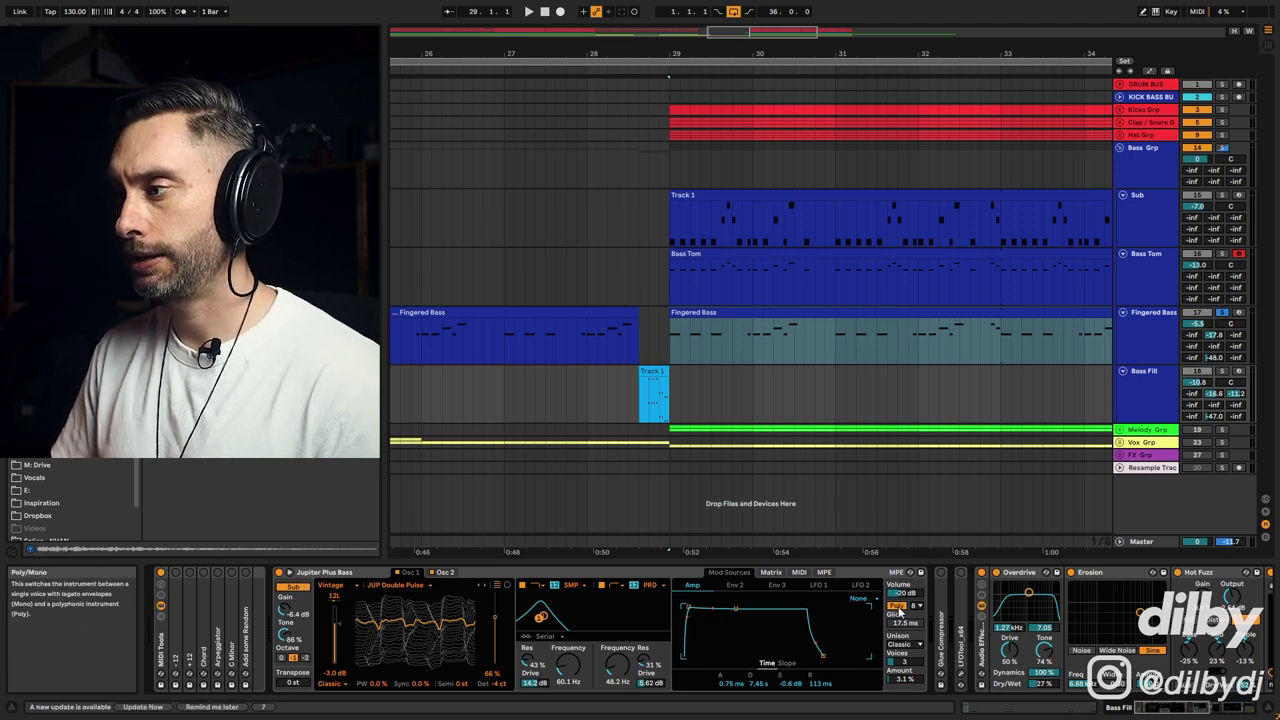
click(1162, 705)
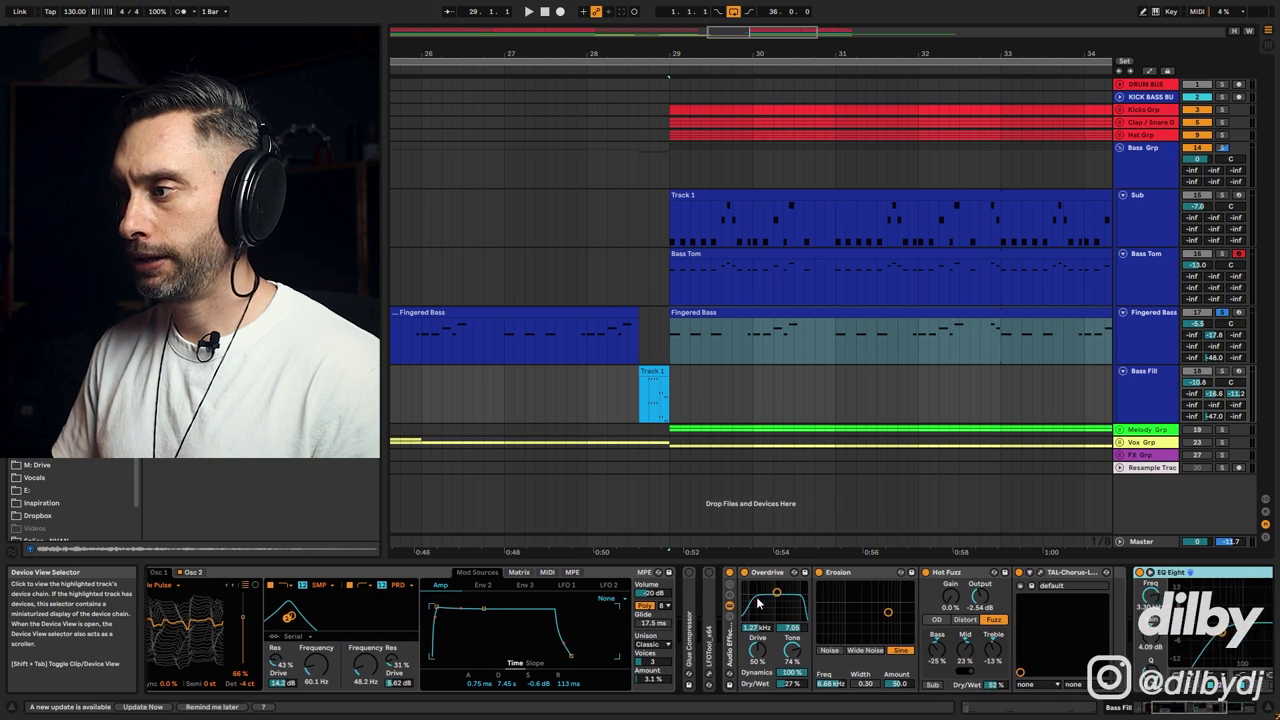
click(1213, 708)
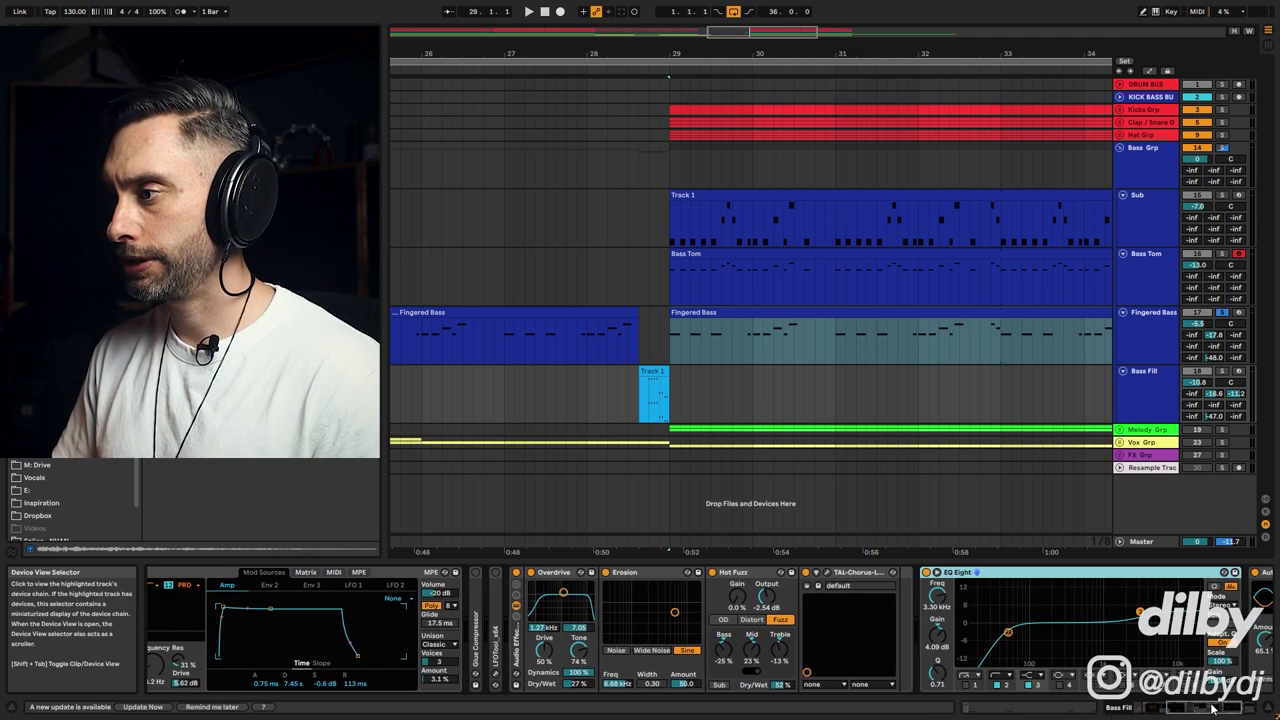
click(808, 574)
scroll(1000, 620, right, 3)
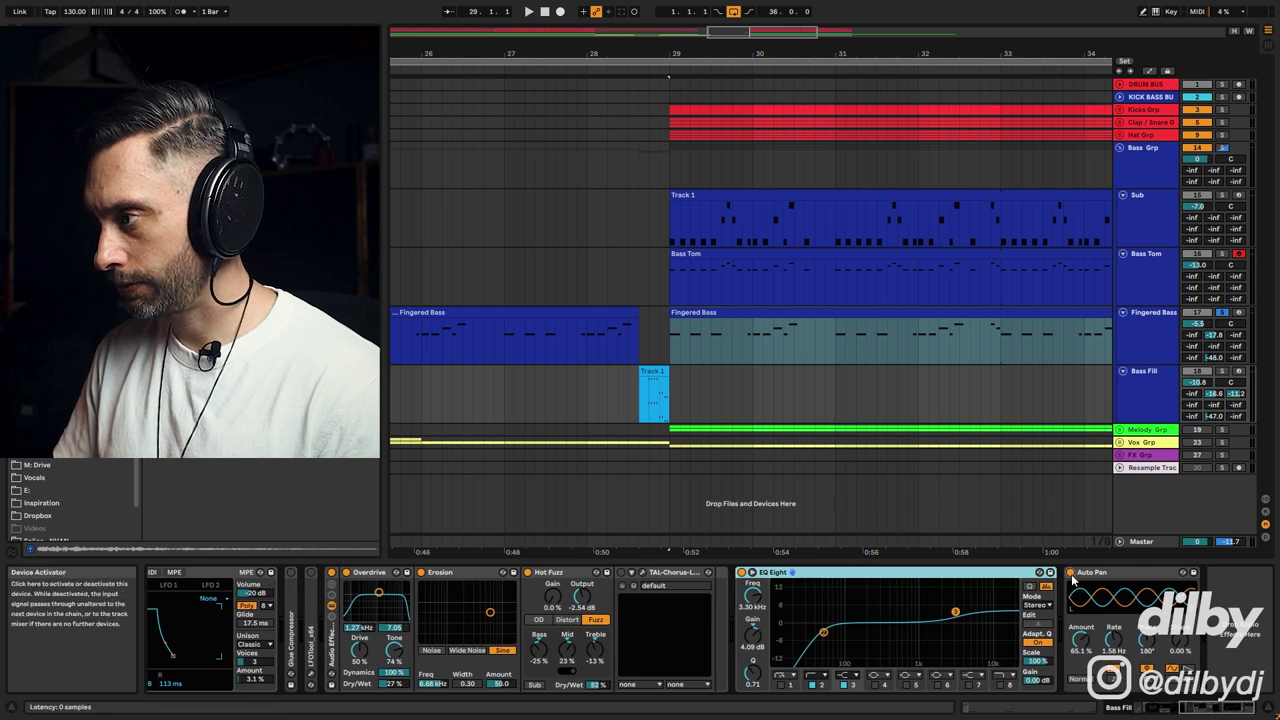
scroll(700, 620, left, 3)
key(space)
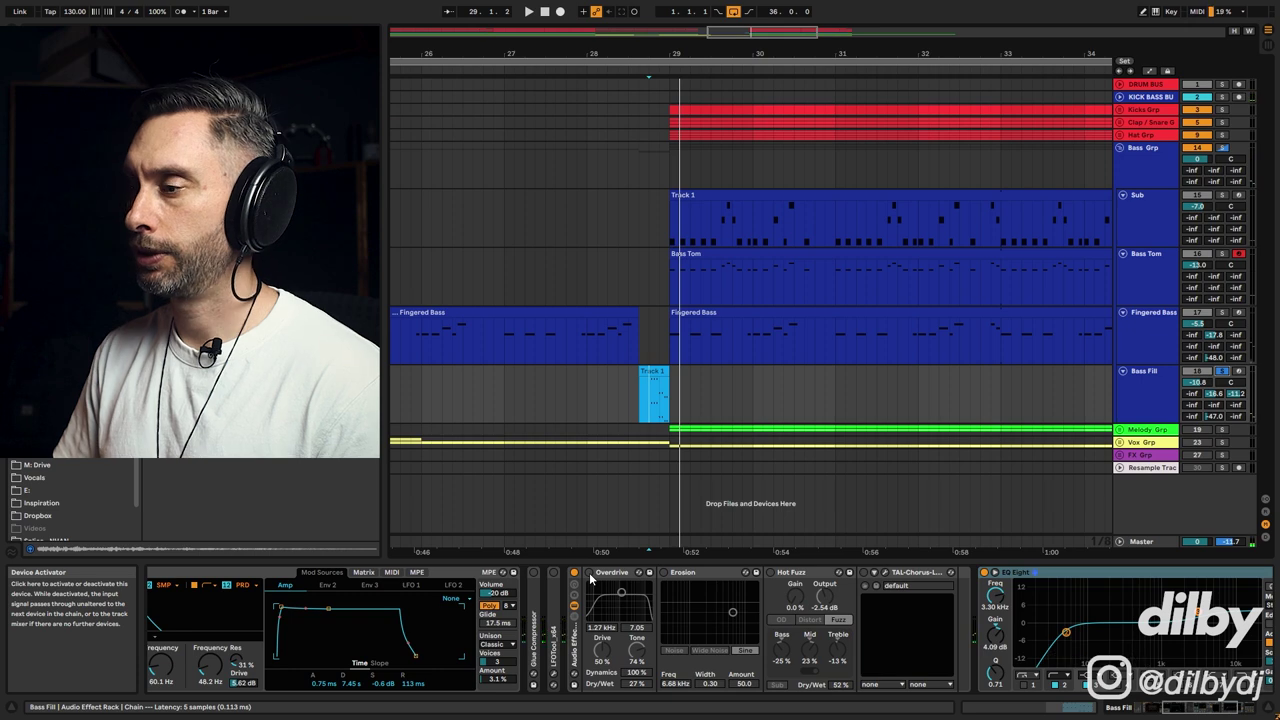
Switch on Overdrive, Erosion, Hot Fuzz, TAL-Chorus and Auto Pan, then play from bar 27.
click(589, 573)
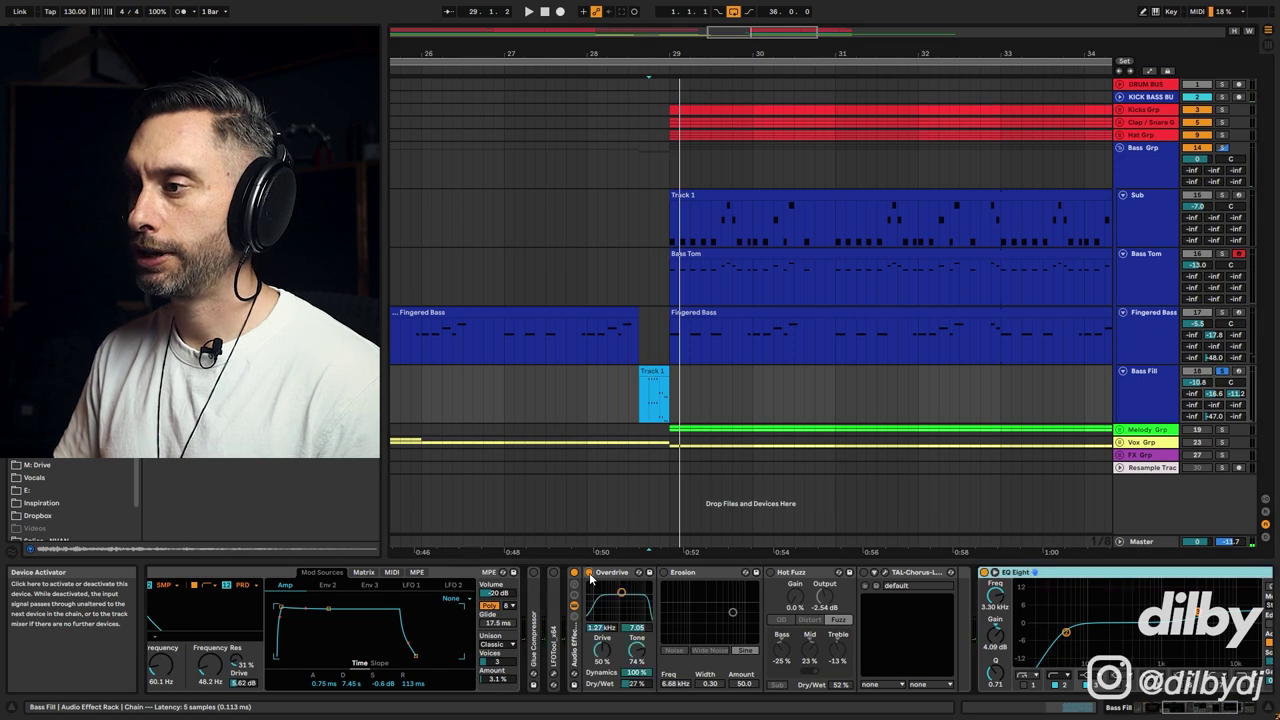
click(664, 573)
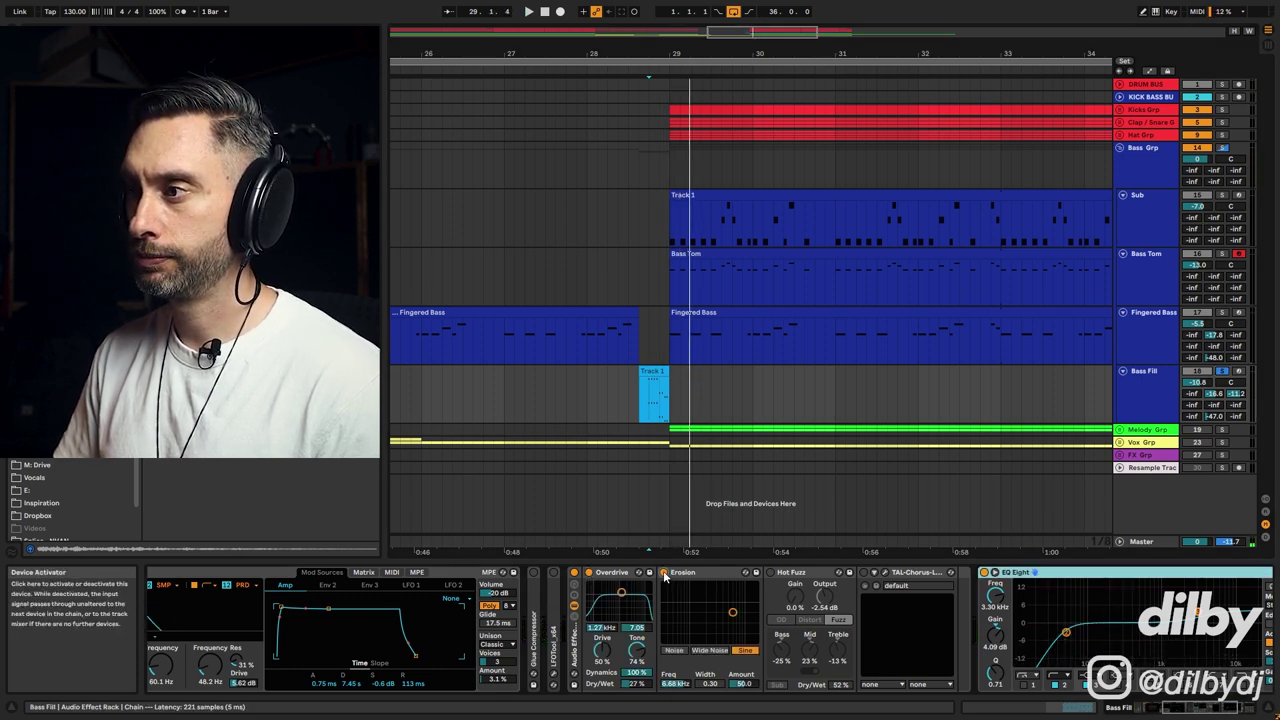
click(770, 573)
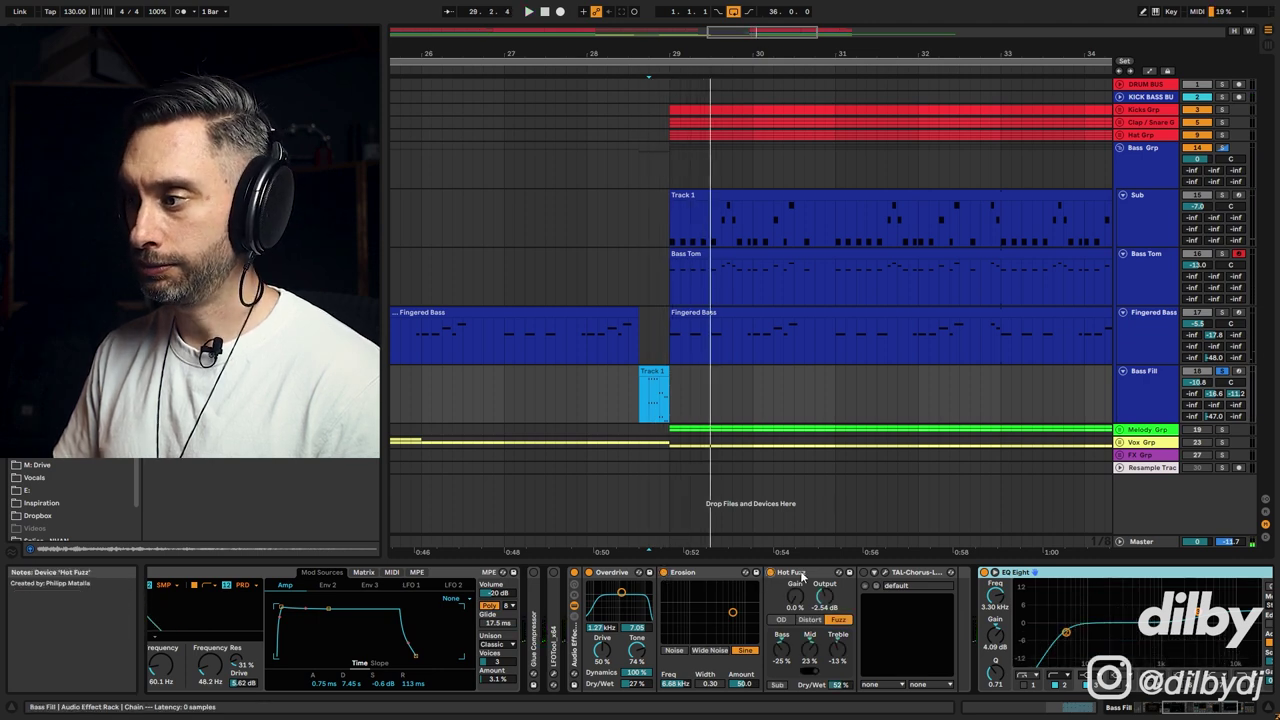
click(863, 573)
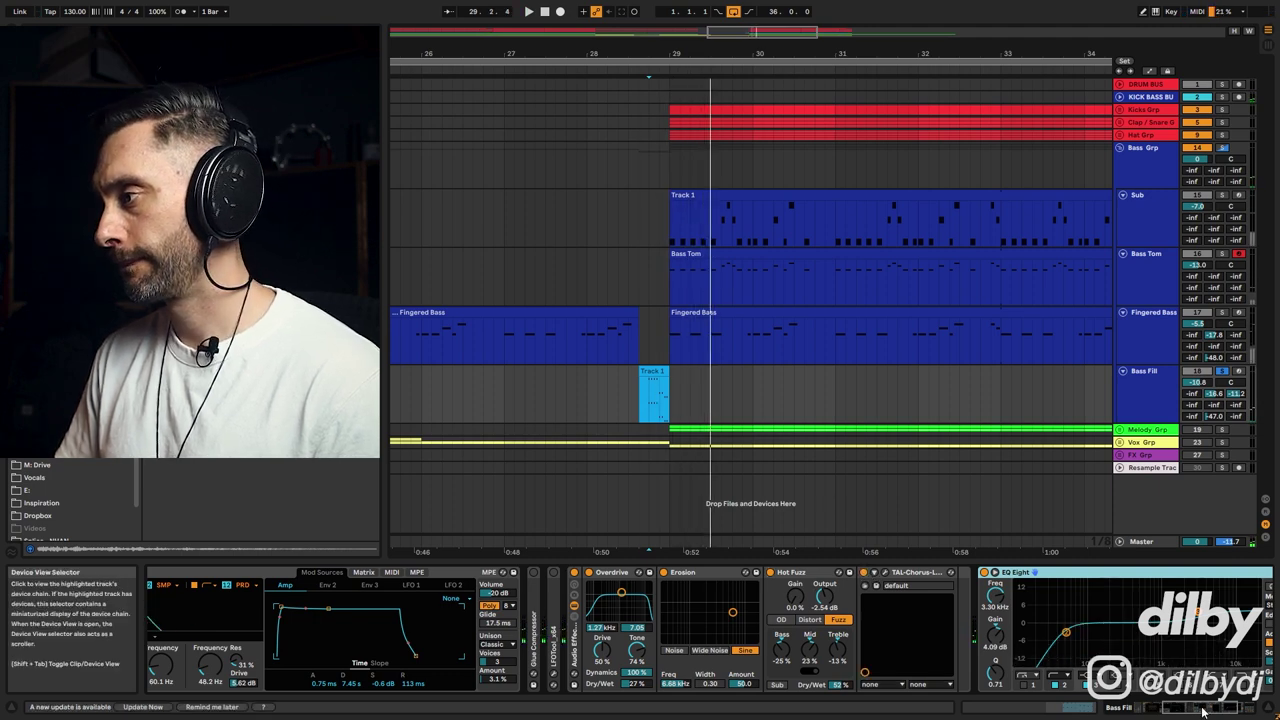
drag(1203, 711, 1230, 711)
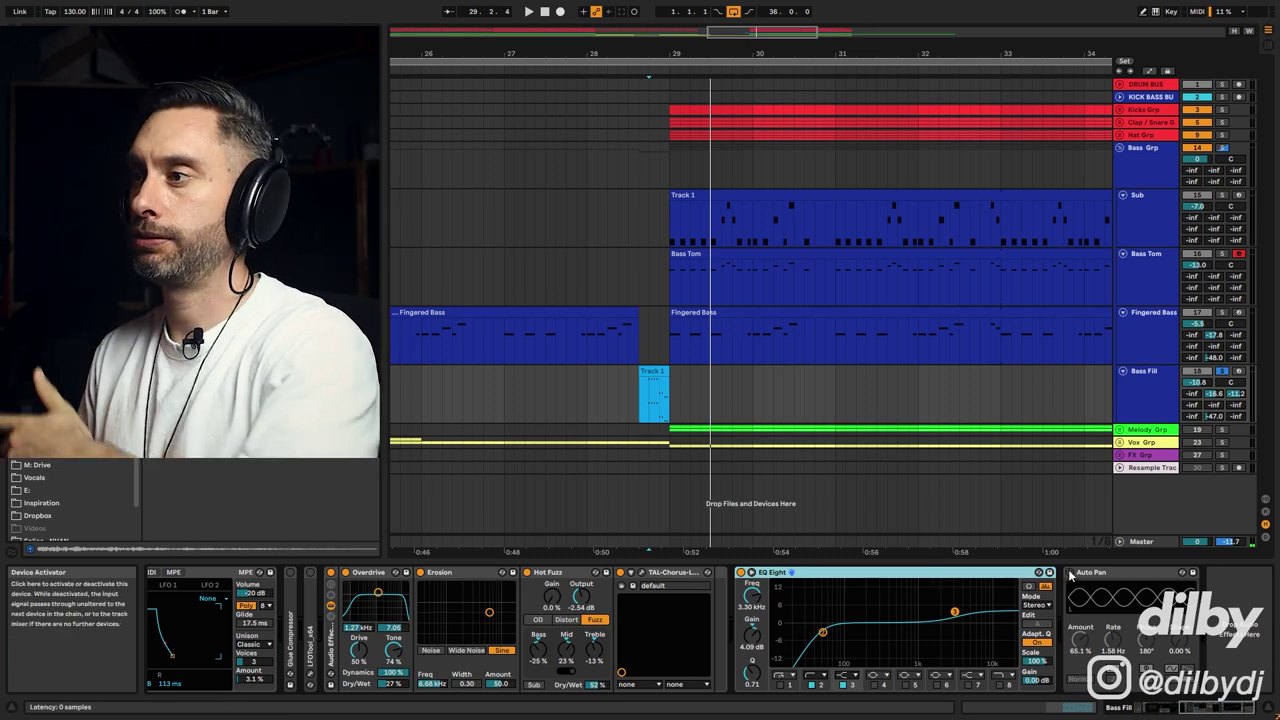
click(1070, 573)
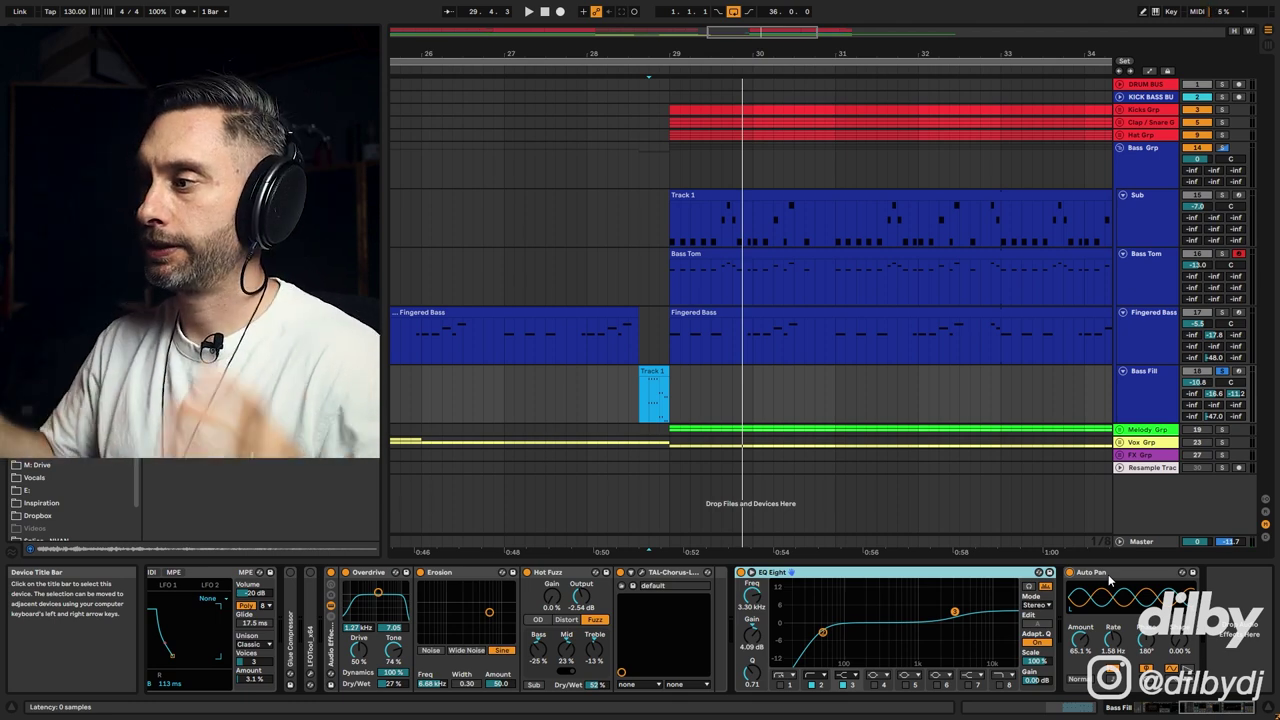
click(504, 275)
key(space)
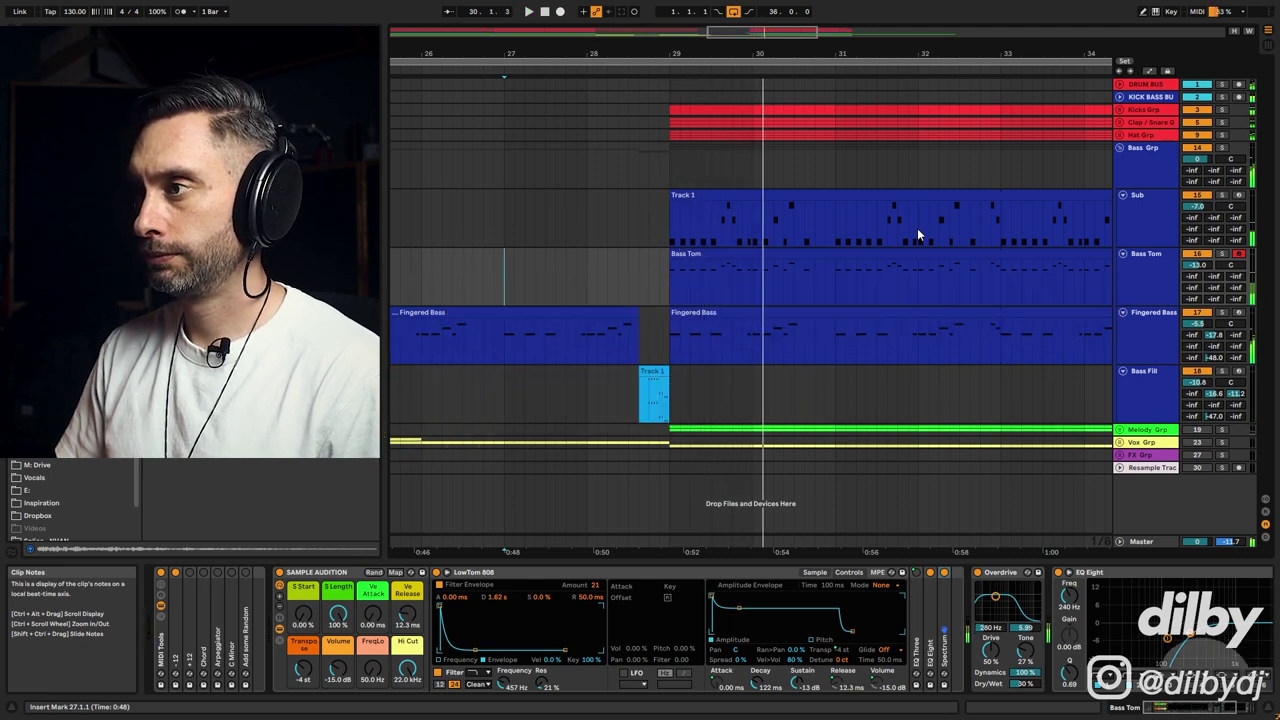
Move the play start to bar 28, zoom out, and fold Bass Fill to a single row.
click(612, 261)
key(minus)
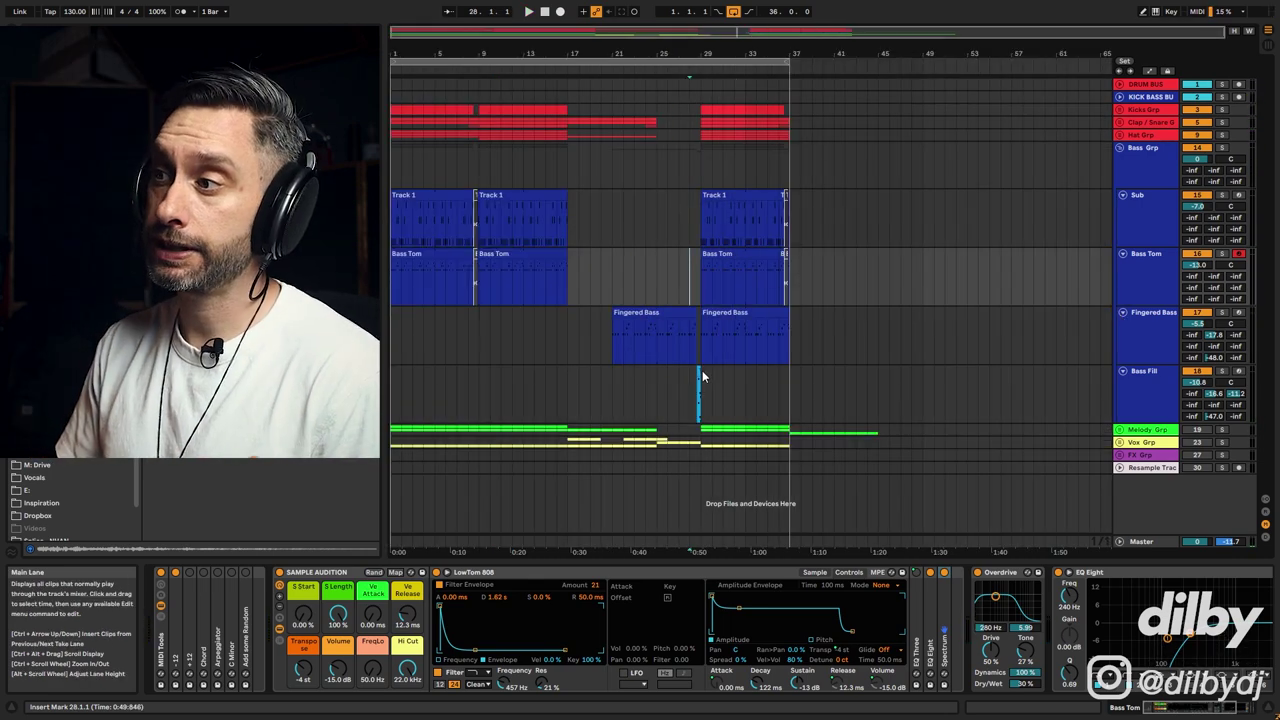
click(700, 376)
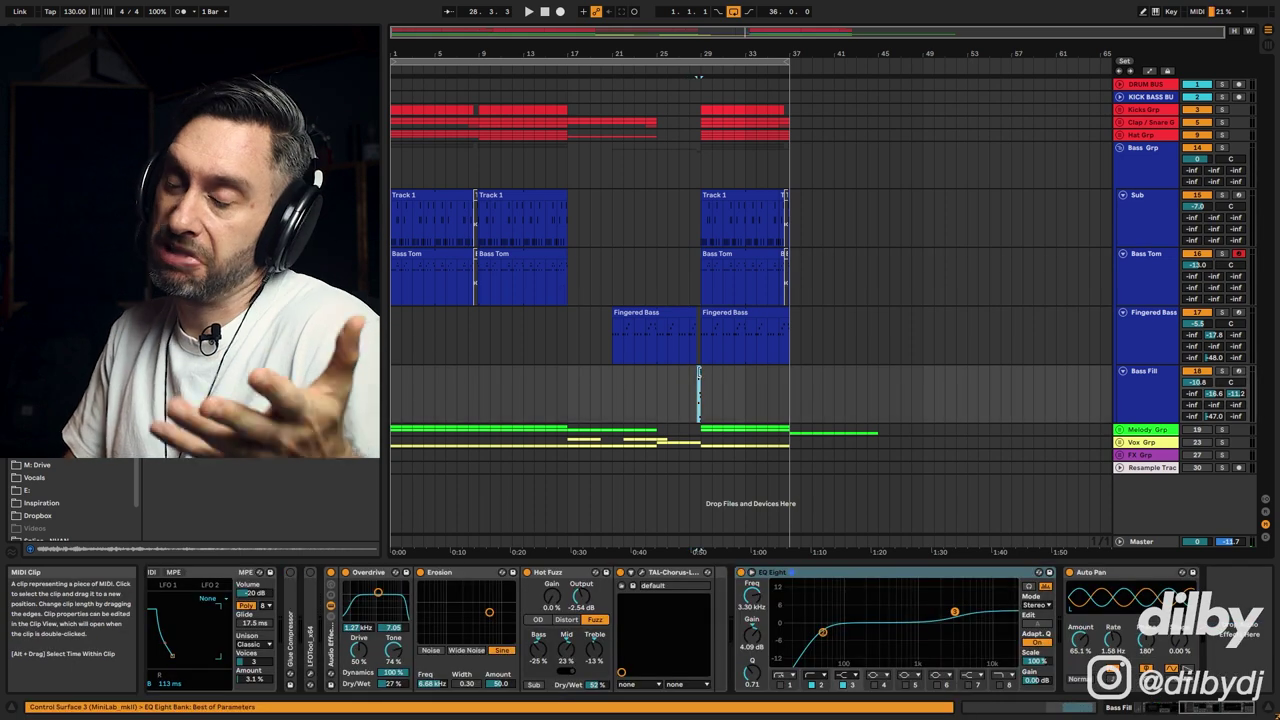
key(Left)
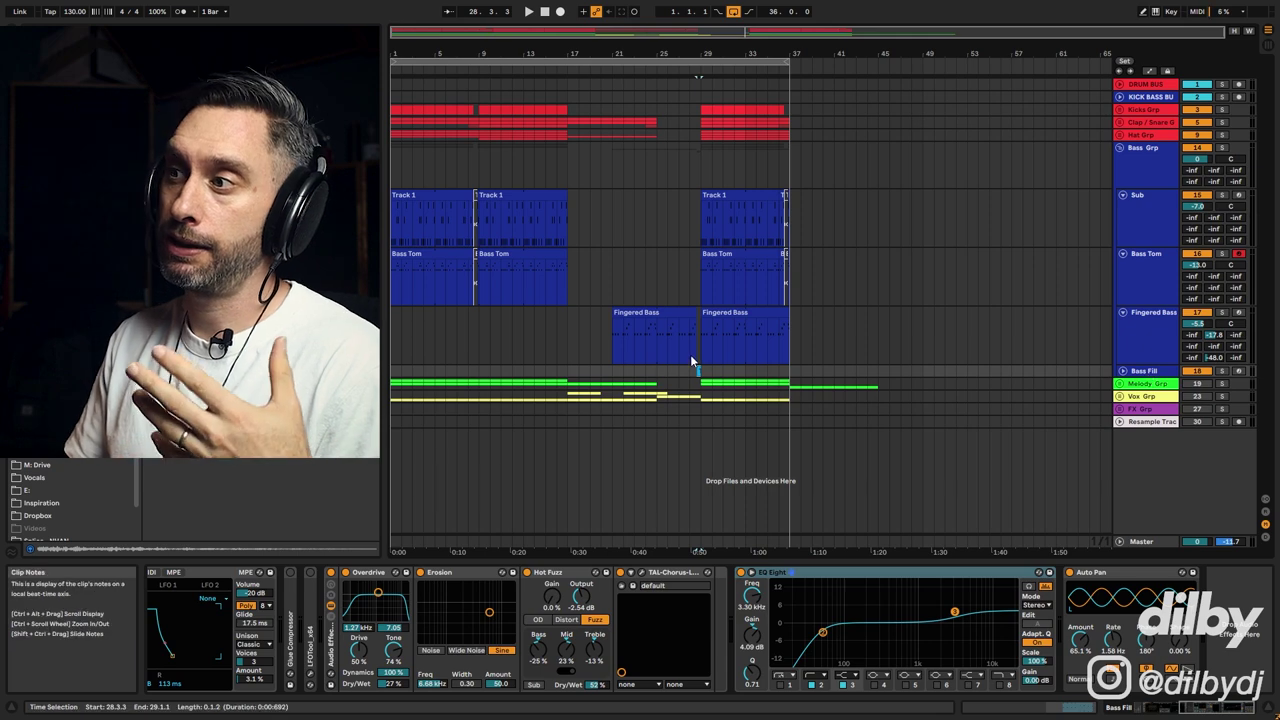
click(1147, 371)
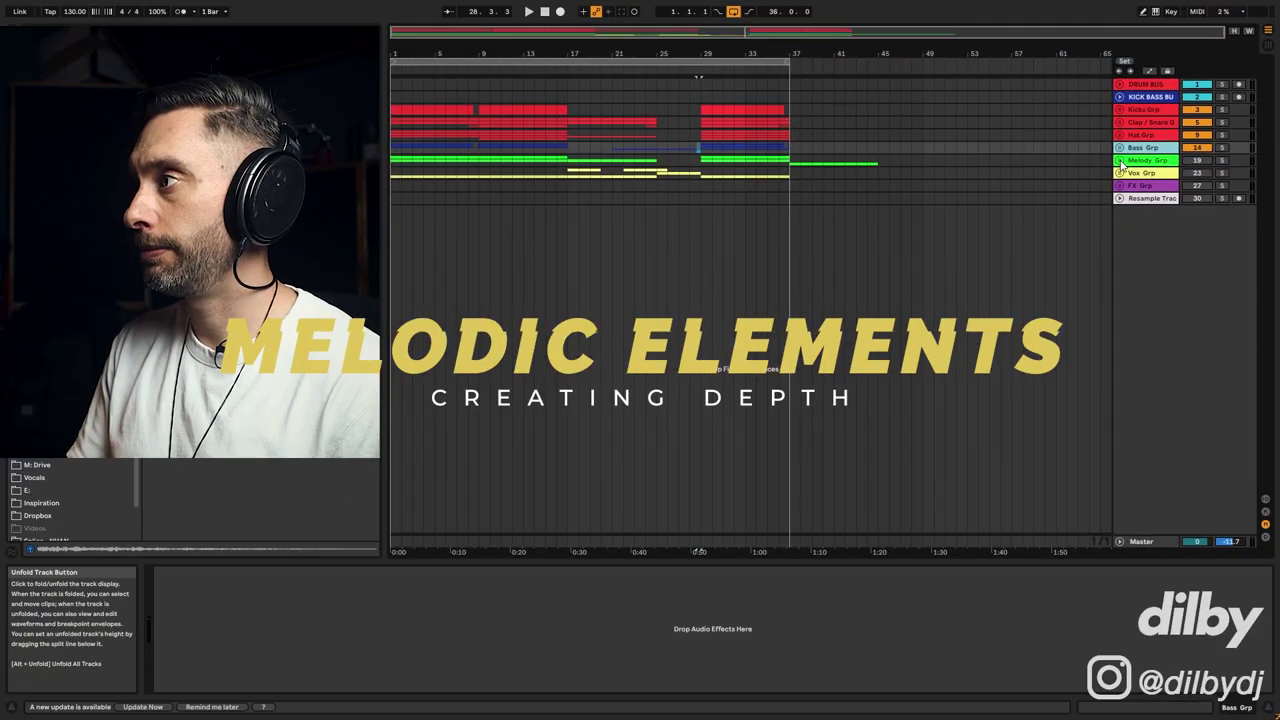
Unfold Melody Grp, open the Acid clip's notes in the MIDI editor, and play.
click(1120, 161)
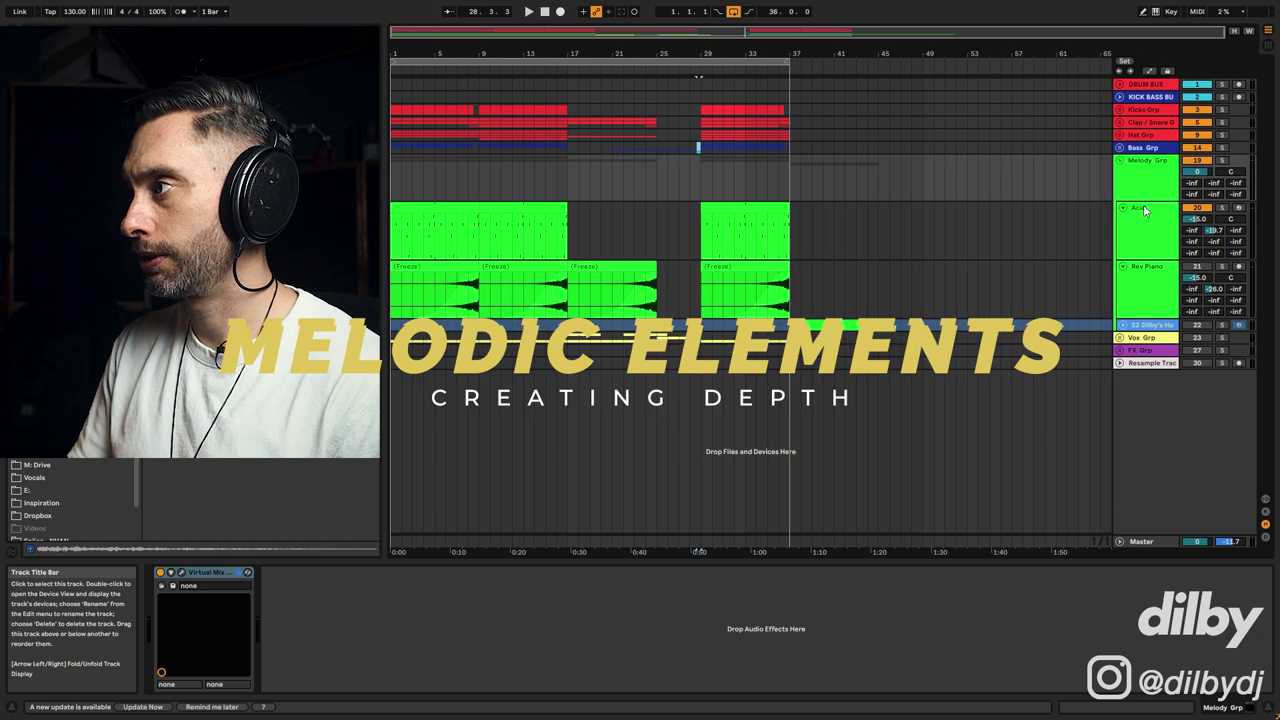
click(606, 217)
double_click(494, 210)
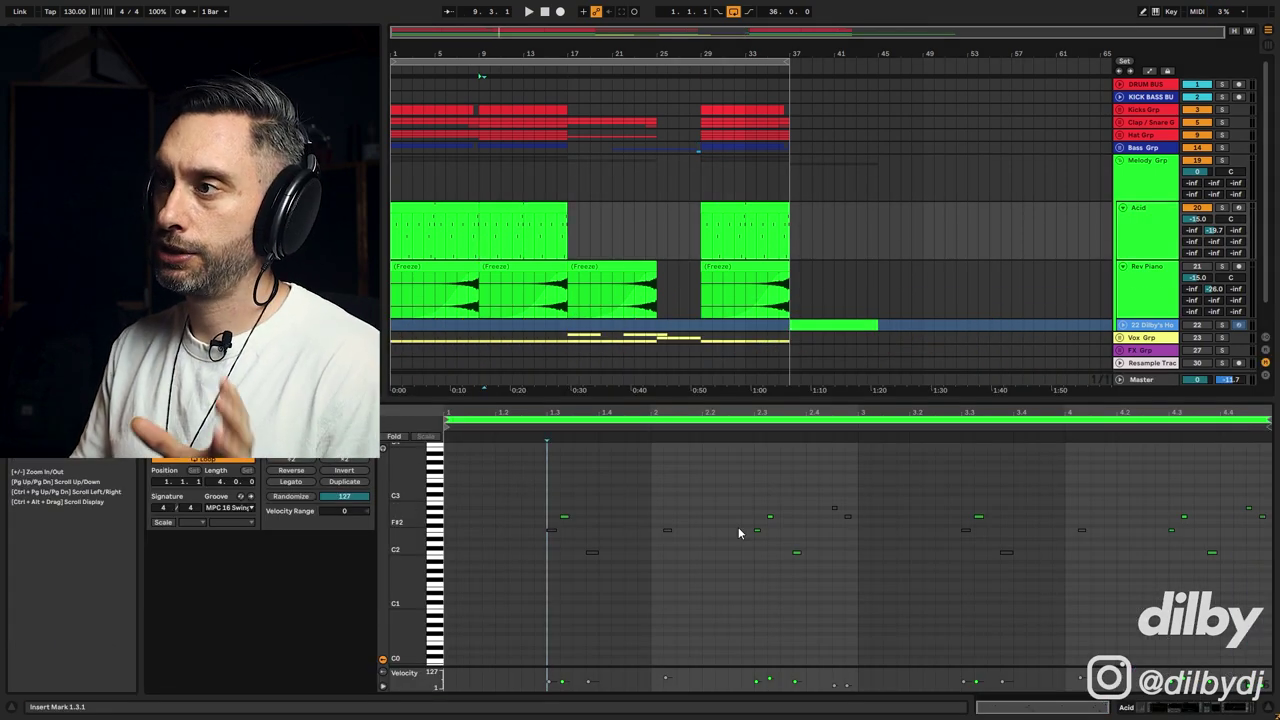
key(space)
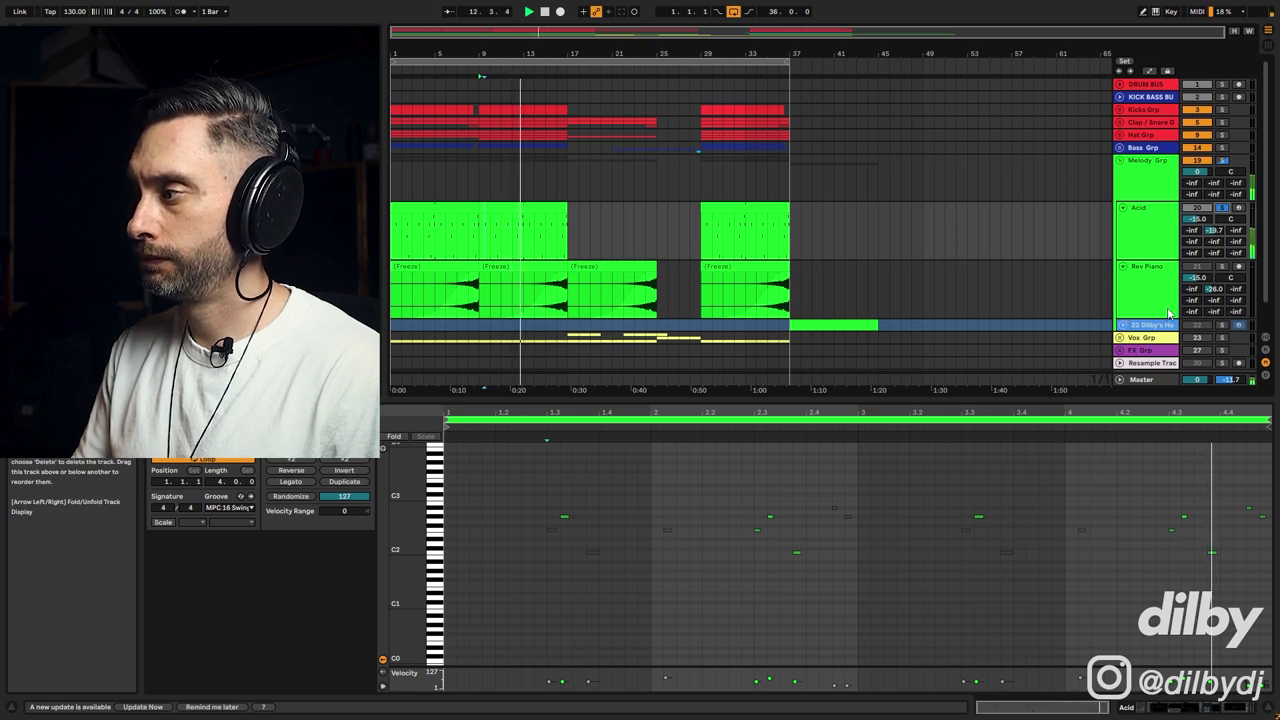
Show the Acid track's device chain, scrolled to its later effects.
click(1162, 219)
double_click(1162, 219)
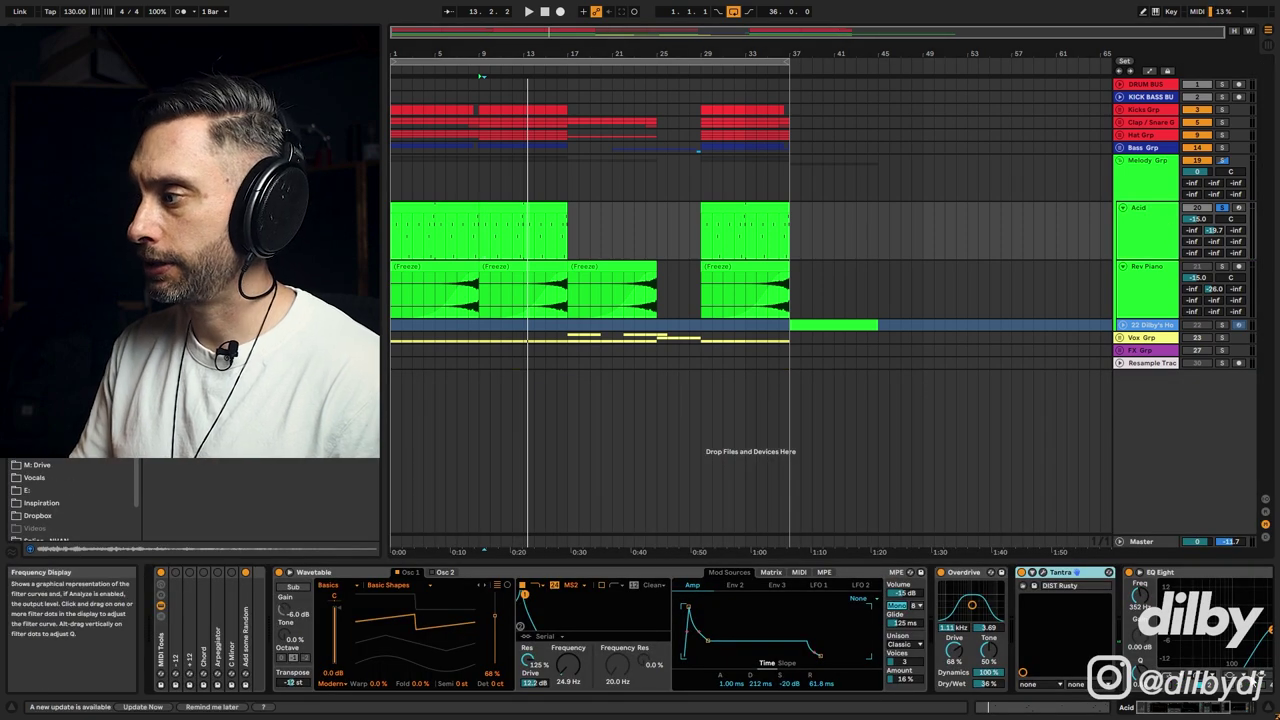
click(1240, 712)
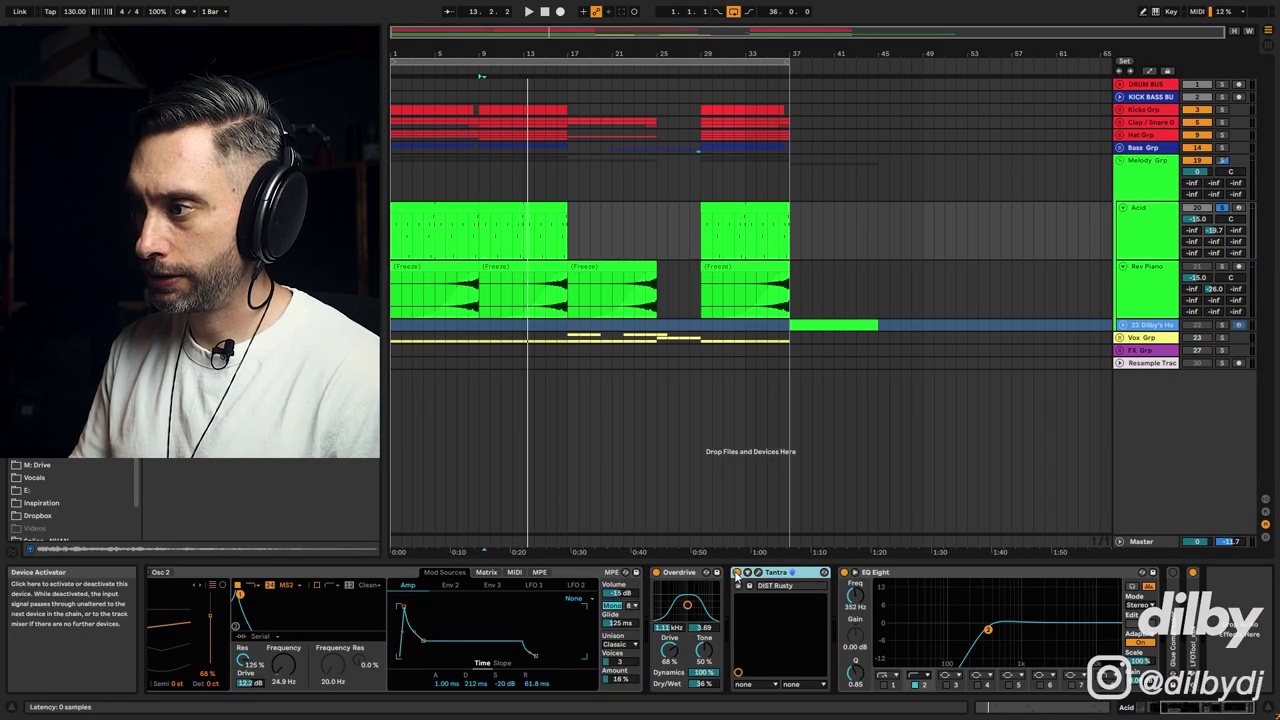
Play the acid line from bar 2, inspect the Tantra plug-in, and scroll back to Wavetable.
key(space)
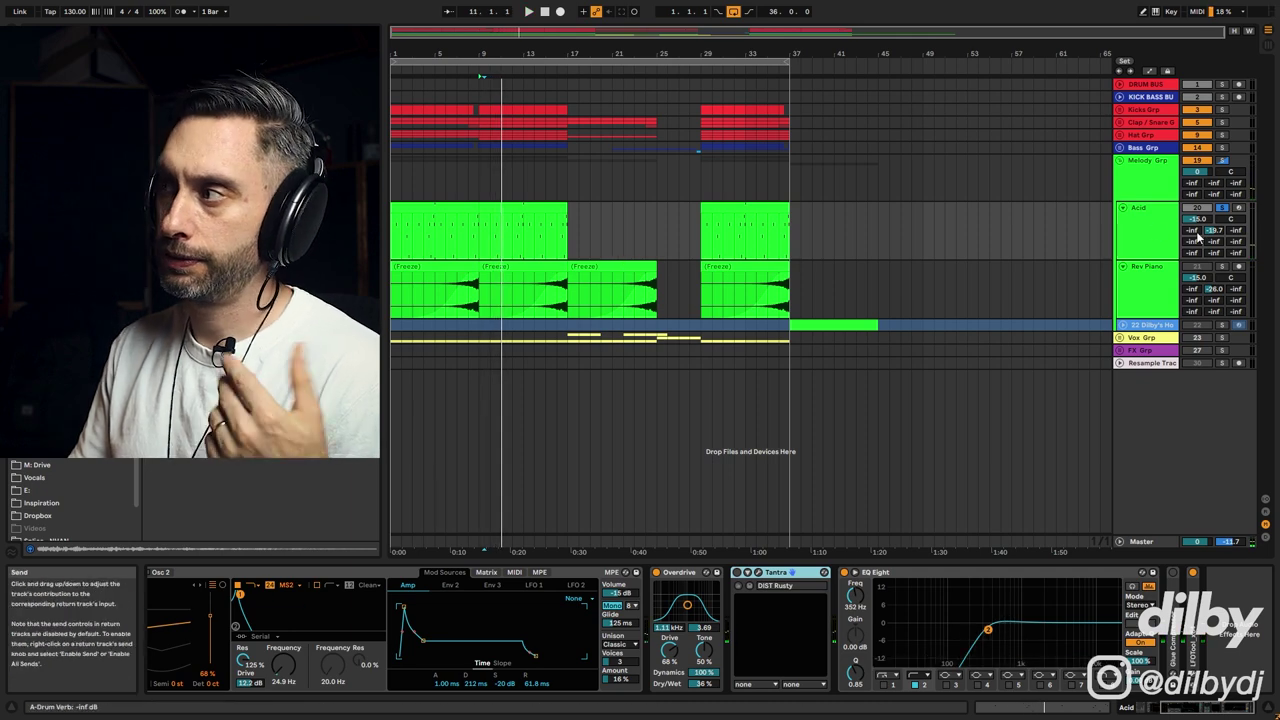
click(403, 232)
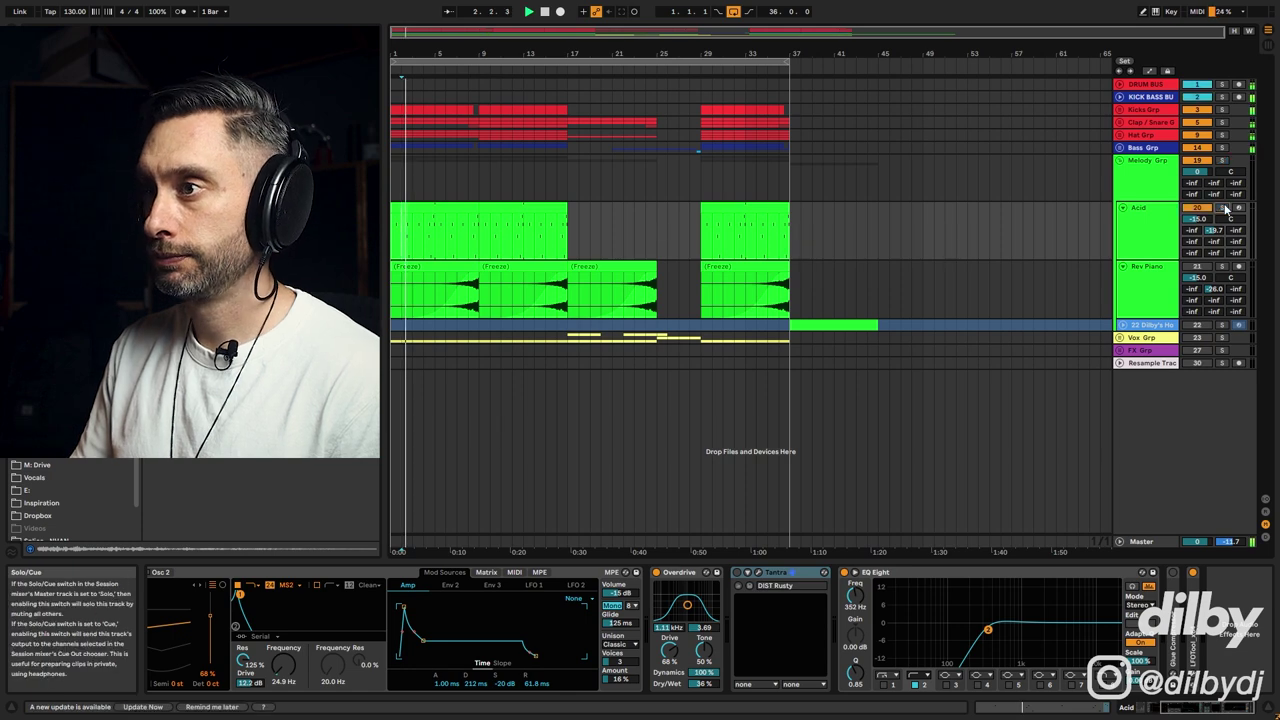
click(748, 573)
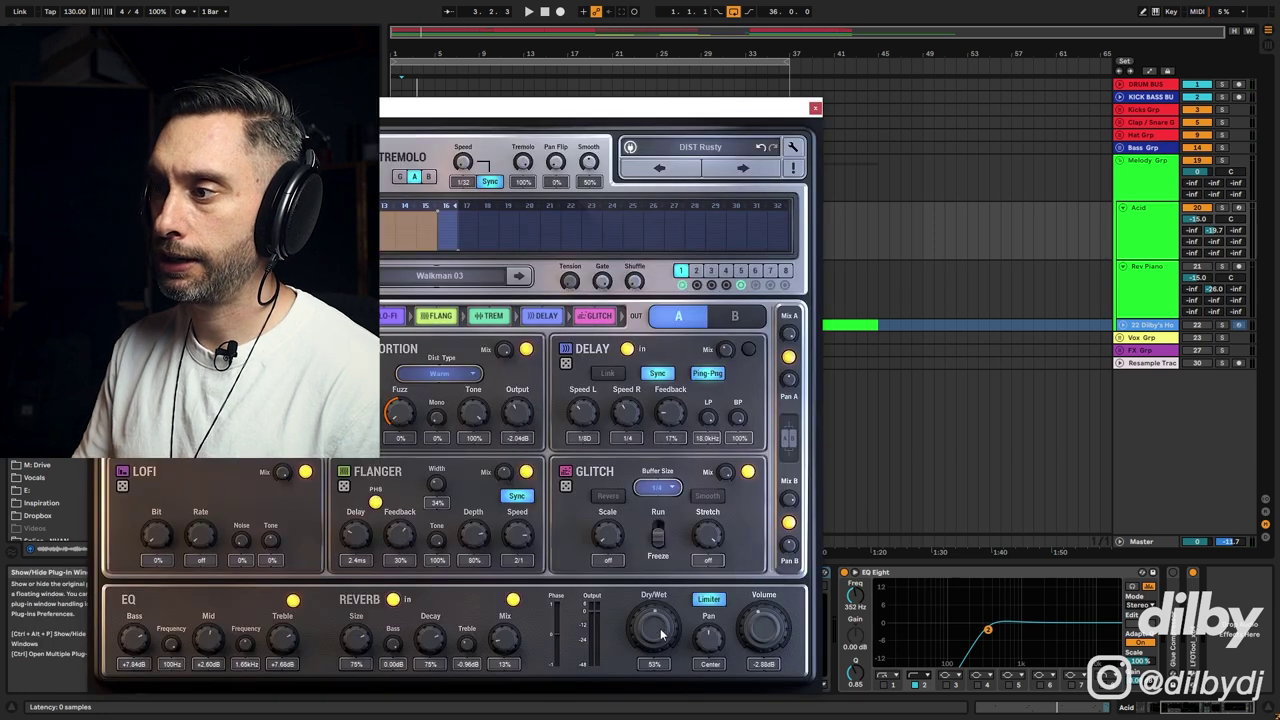
click(816, 109)
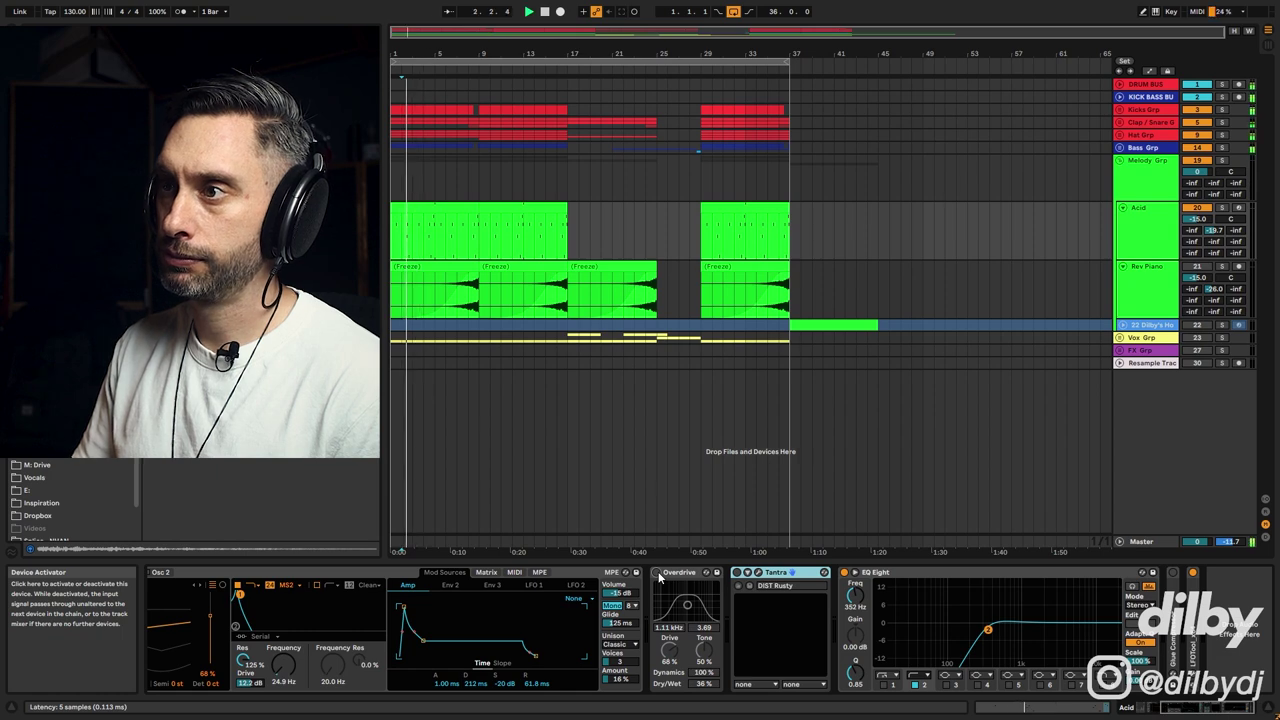
click(1168, 712)
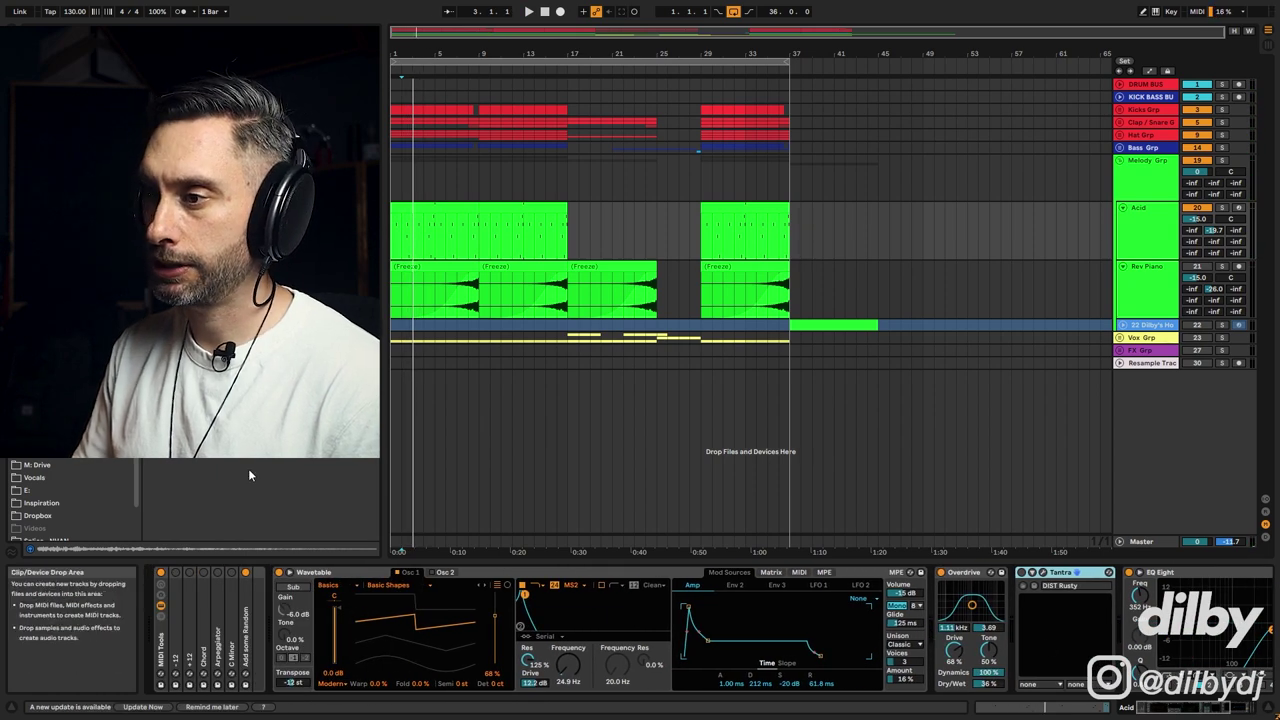
View Wavetable's Env 2 and Matrix tabs, then unfold Rev Piano to show its effects.
click(350, 572)
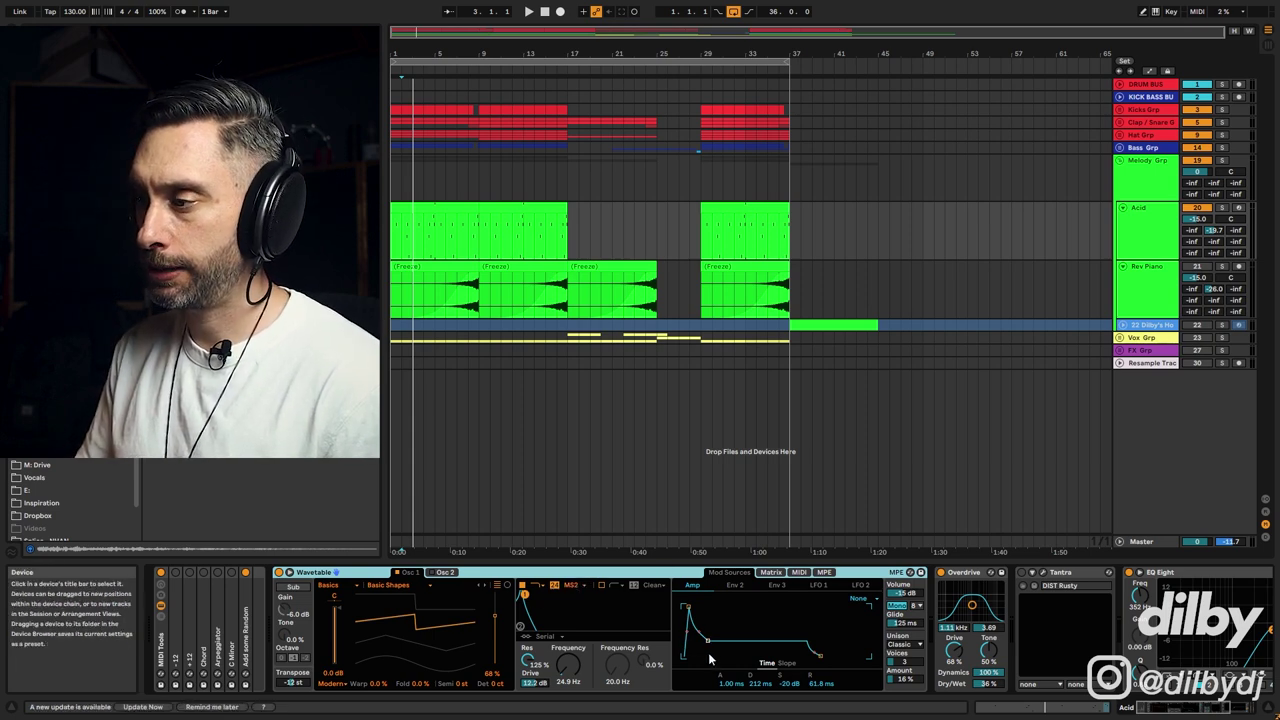
click(735, 588)
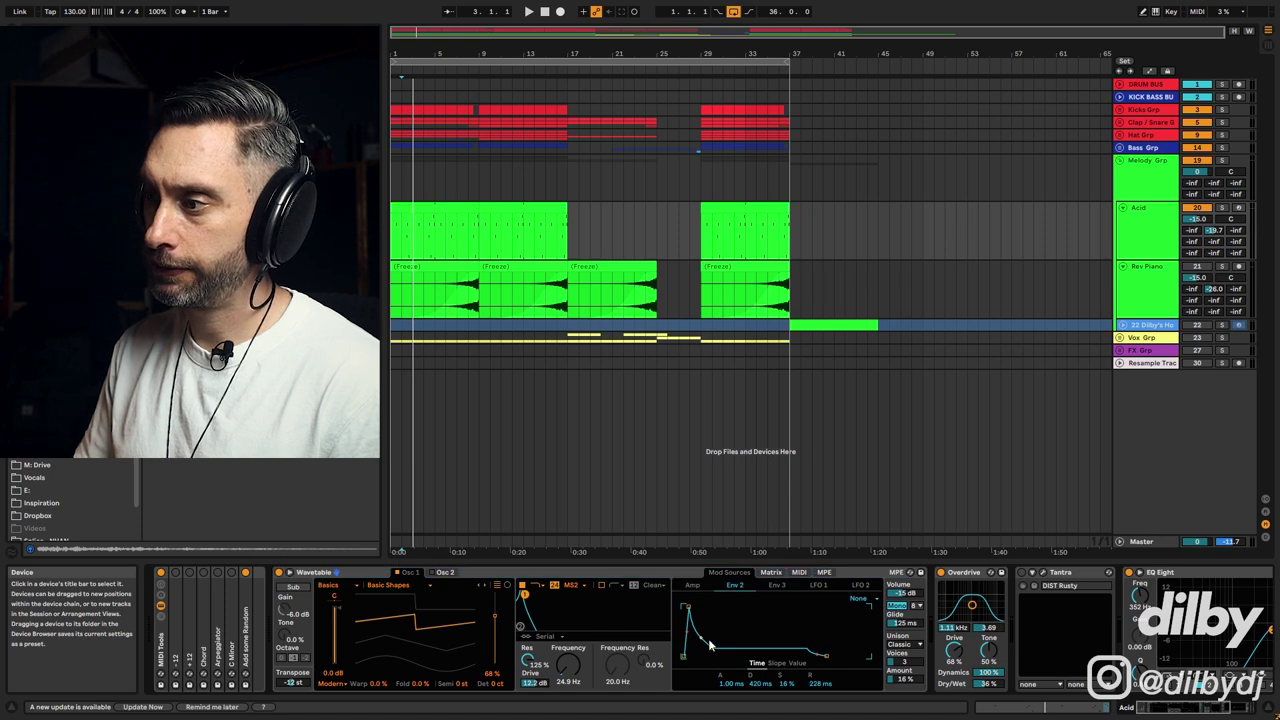
click(771, 572)
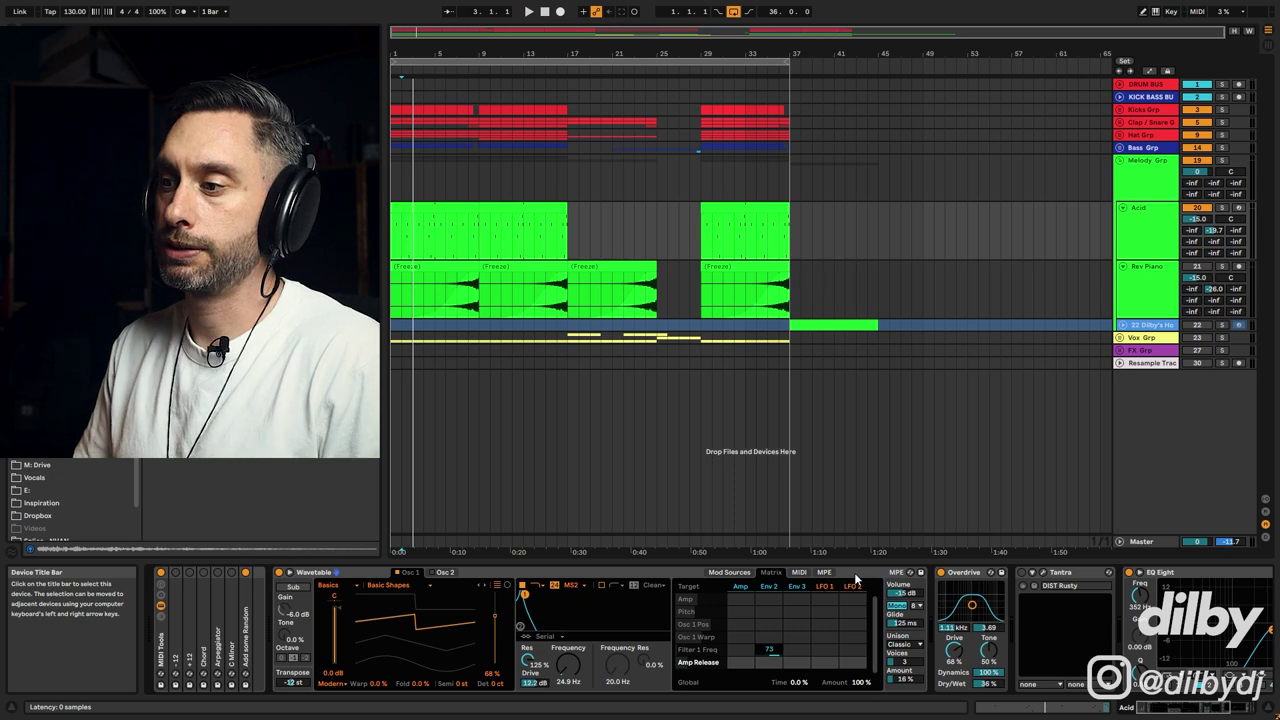
click(1140, 266)
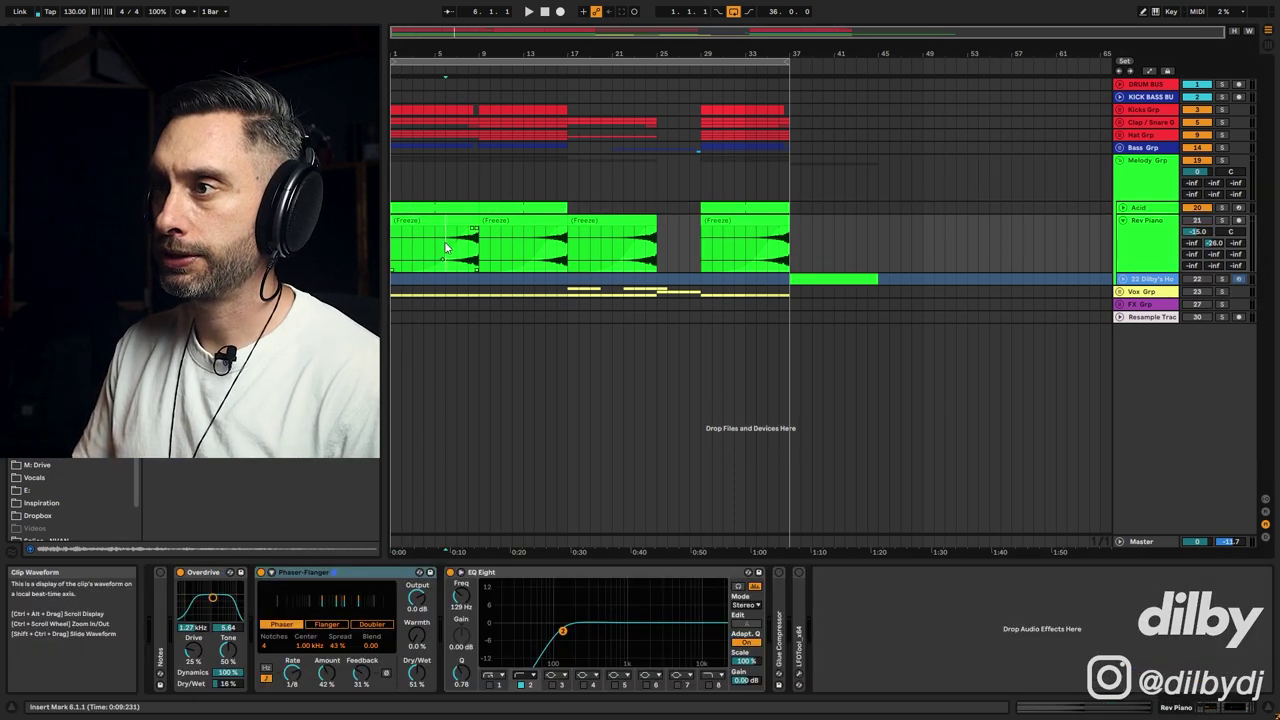
Play the song with Rev Piano soloed, then select the house piano track.
key(space)
click(1221, 220)
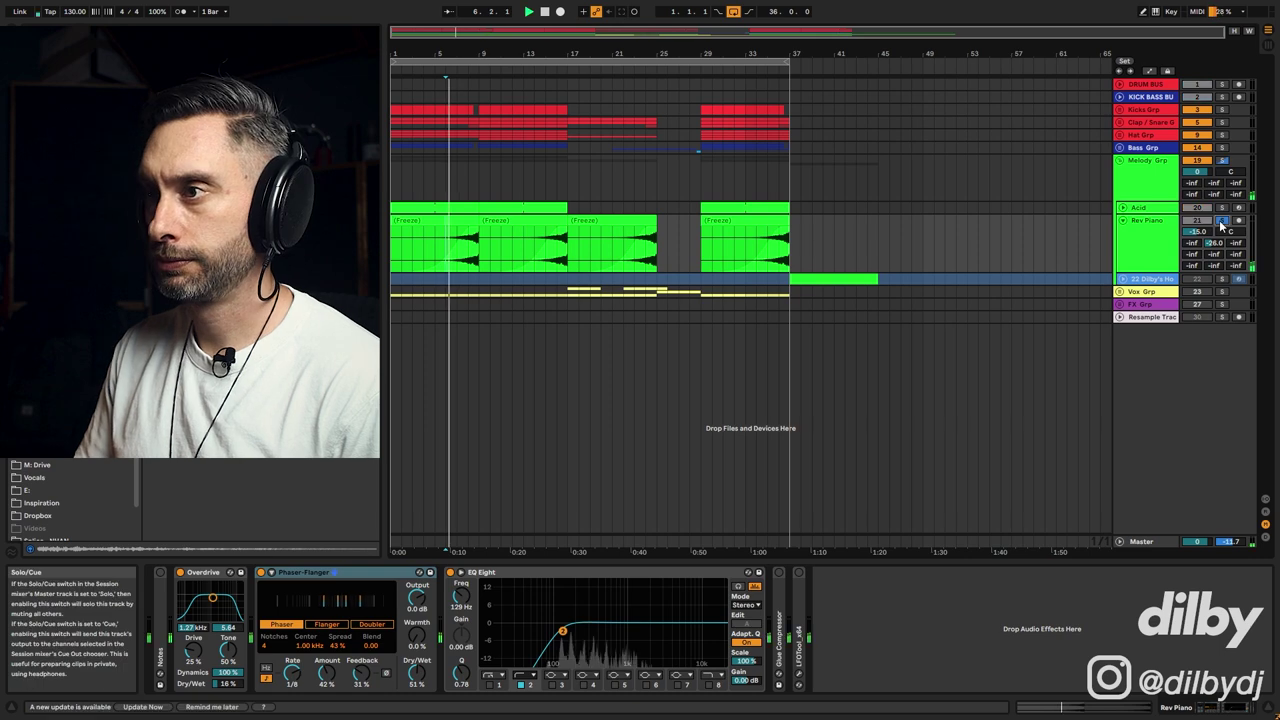
click(1168, 281)
Show the house piano clip's notes, play from bar 37, and show the piano's device chain.
key(shift+Tab)
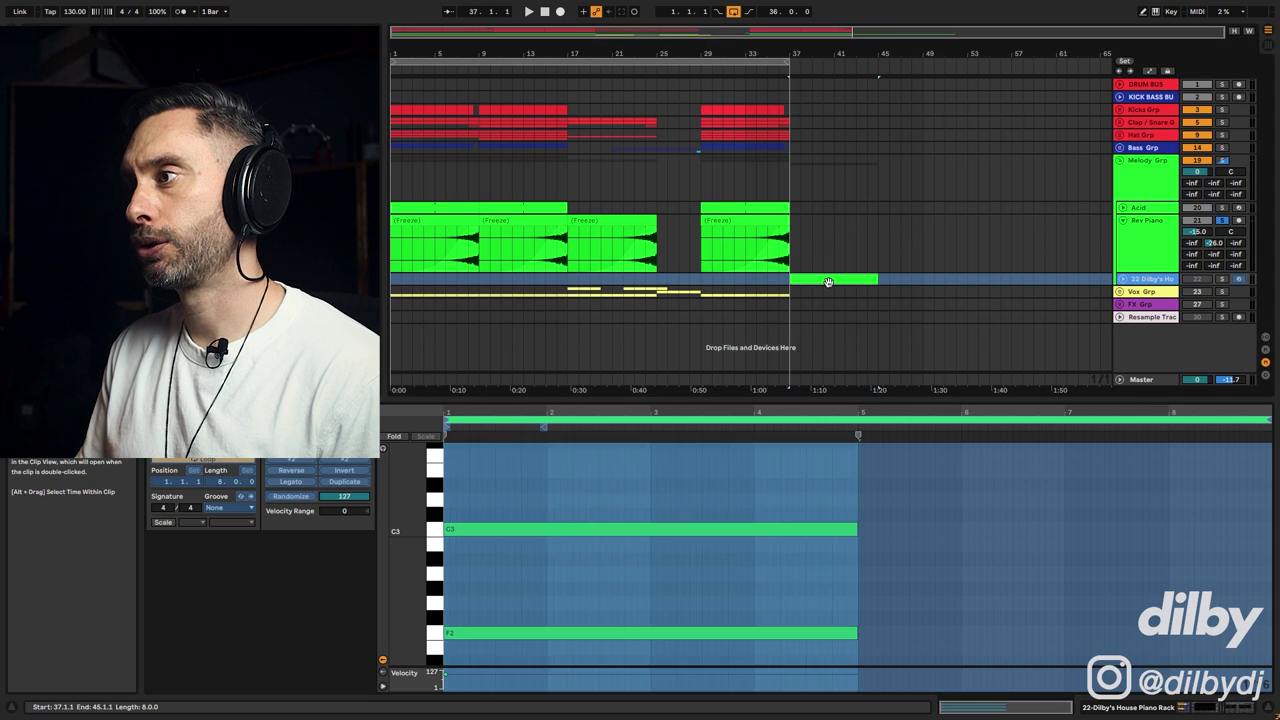
key(space)
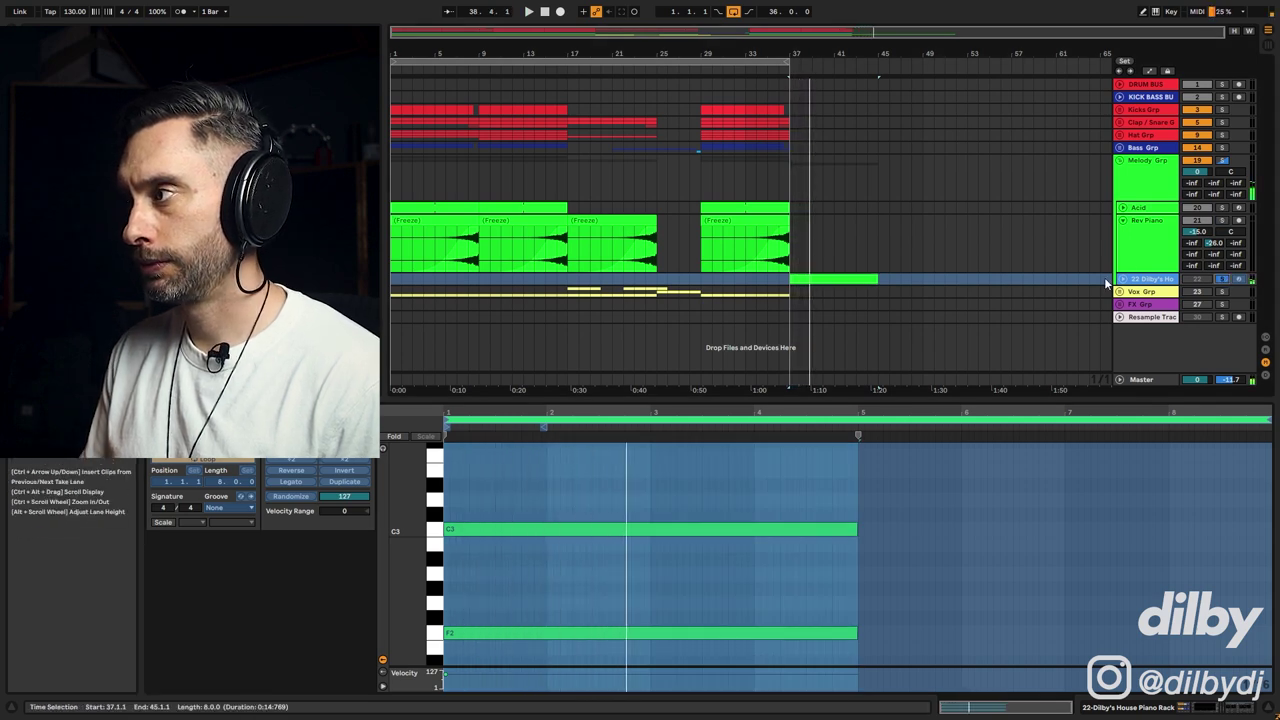
click(1148, 279)
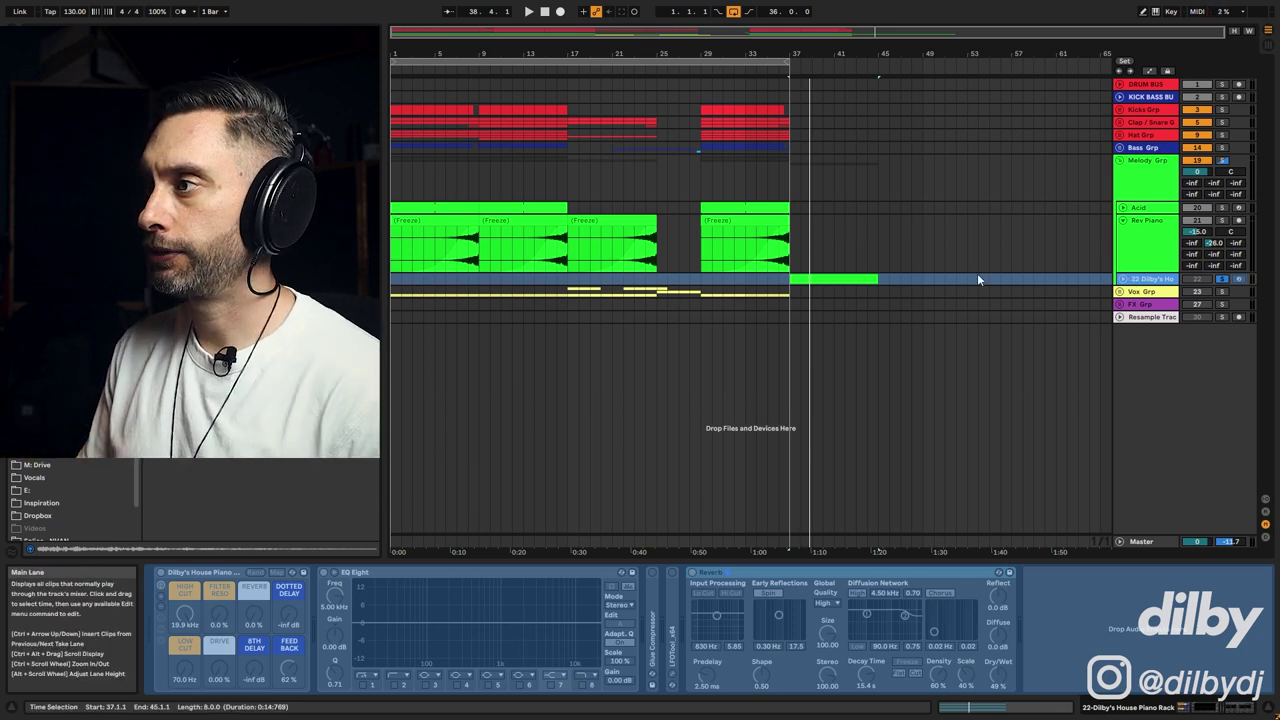
Copy the piano part onto Rev Piano at bar 37, reverse it, boost its gain, then delete it.
drag(835, 280, 838, 250)
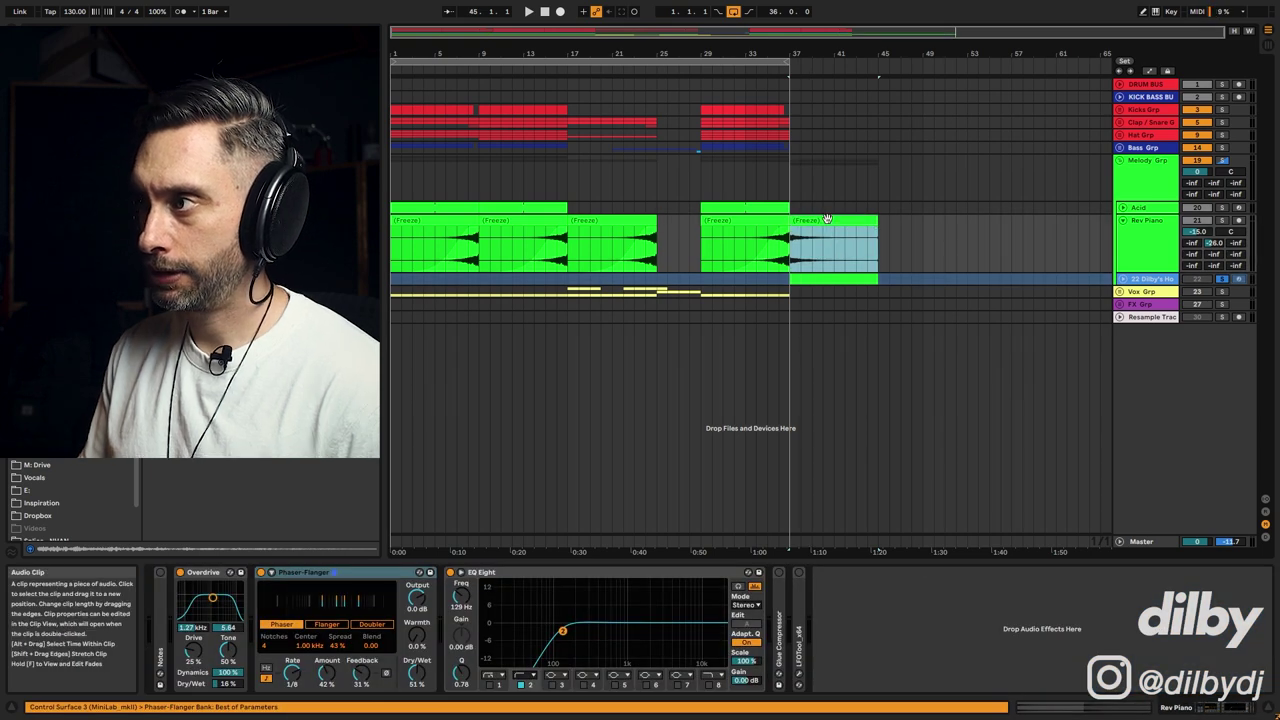
key(shift+Tab)
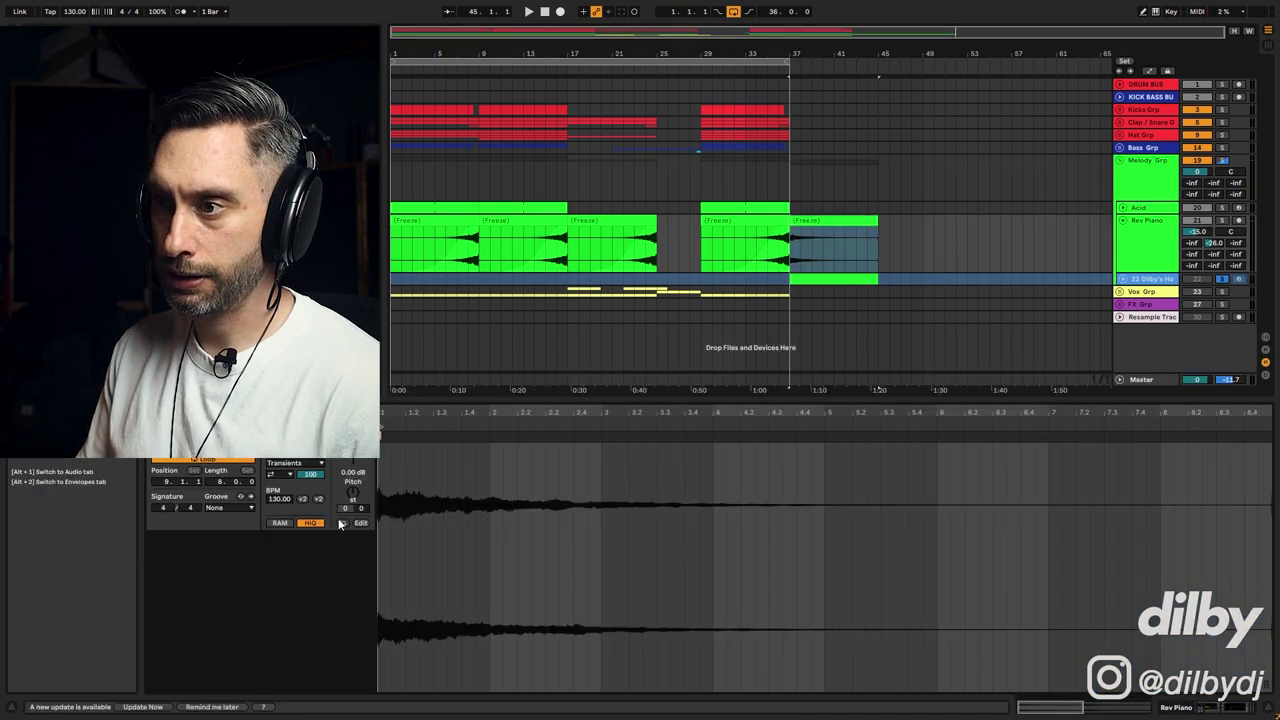
click(343, 522)
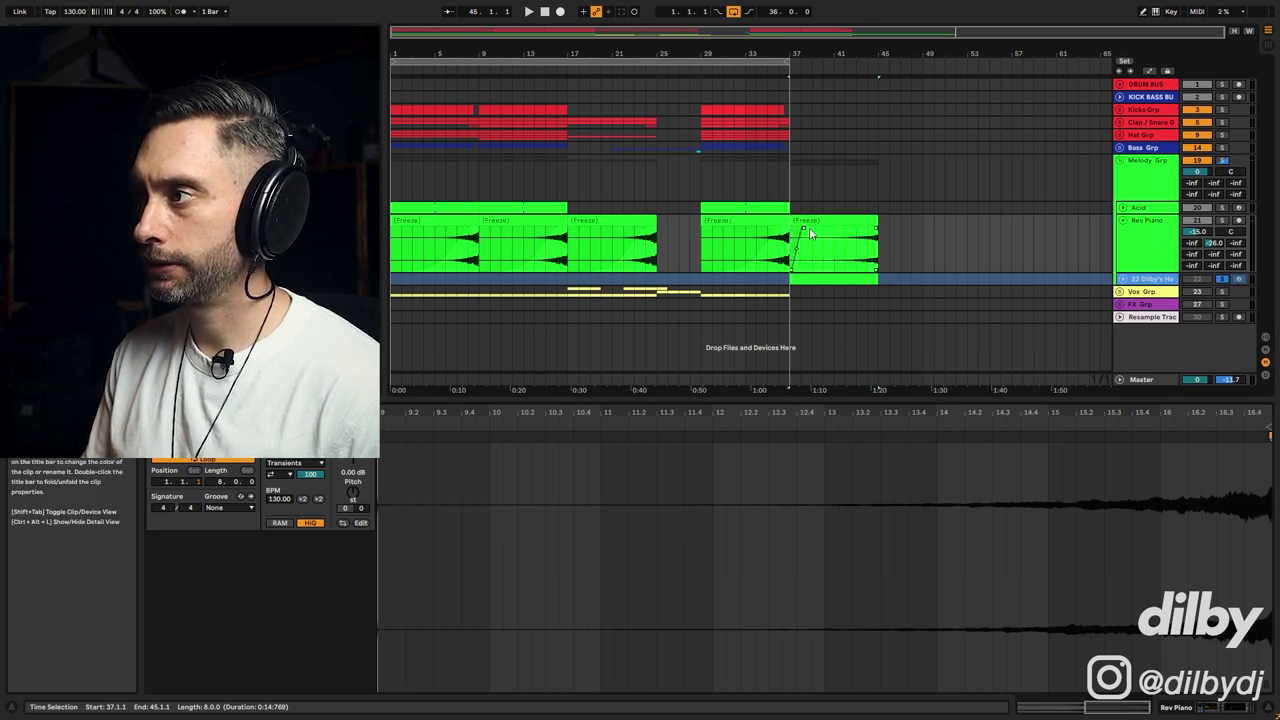
click(832, 257)
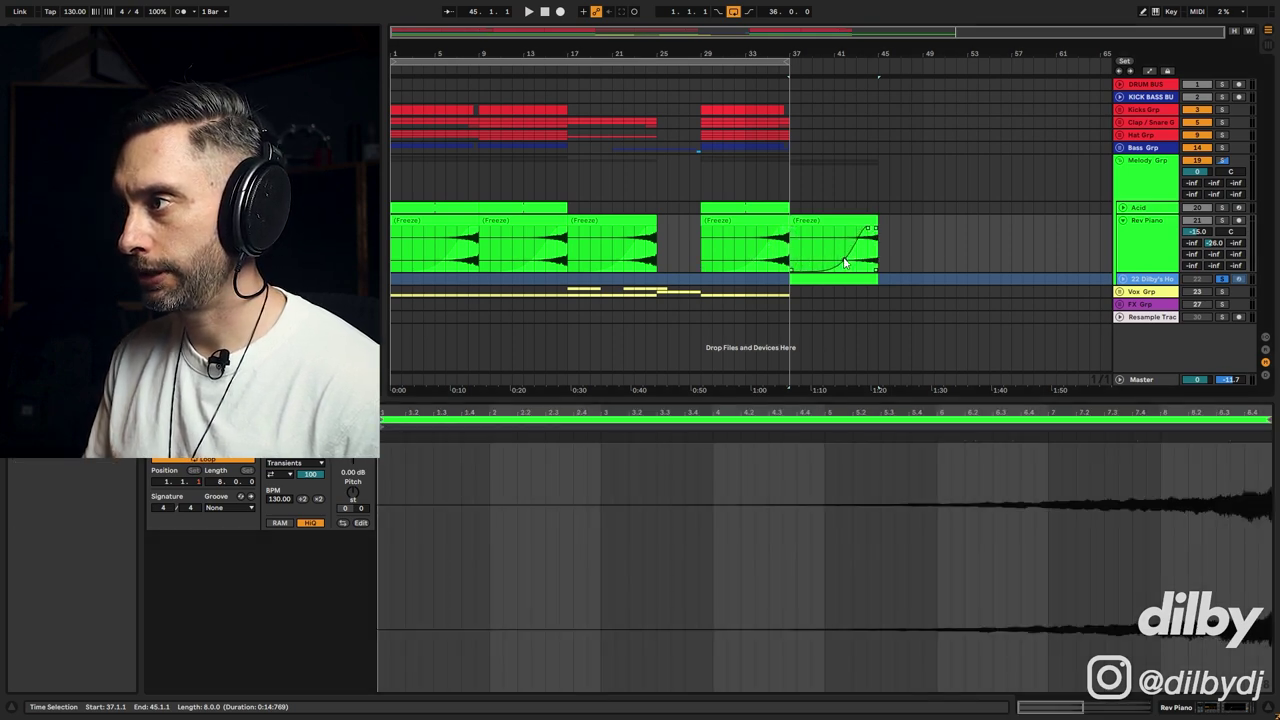
click(857, 262)
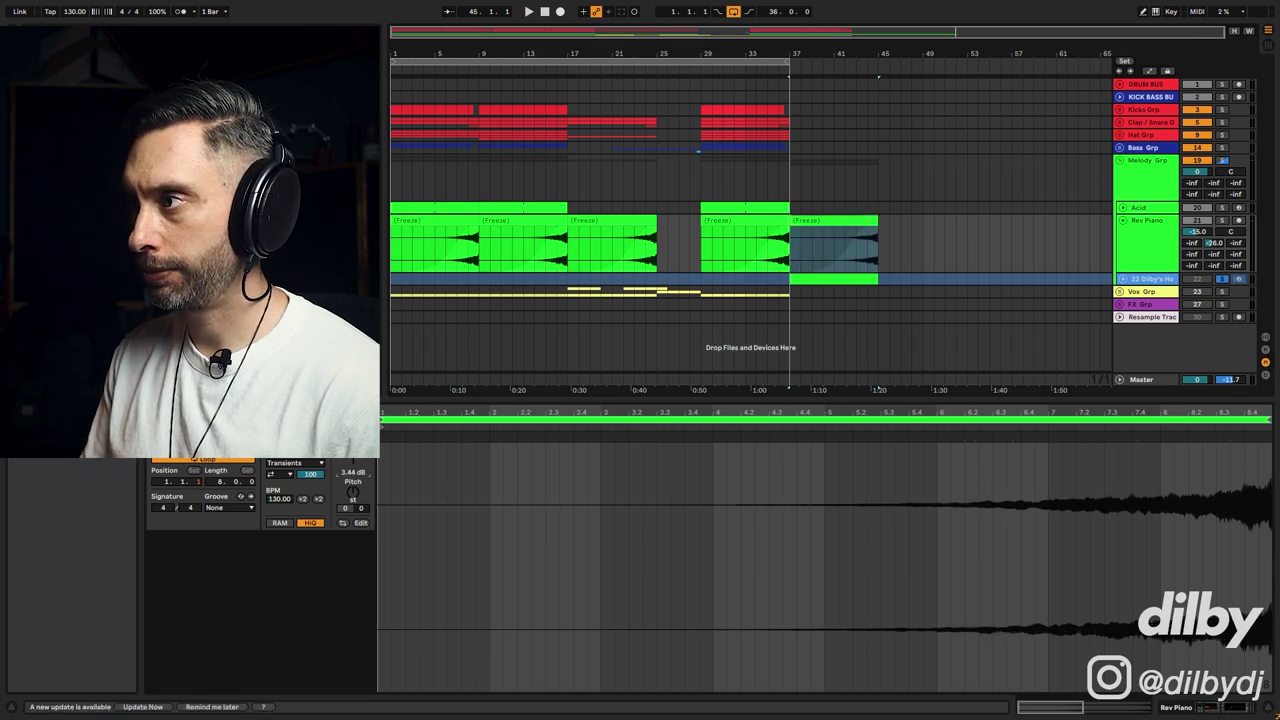
key(Delete)
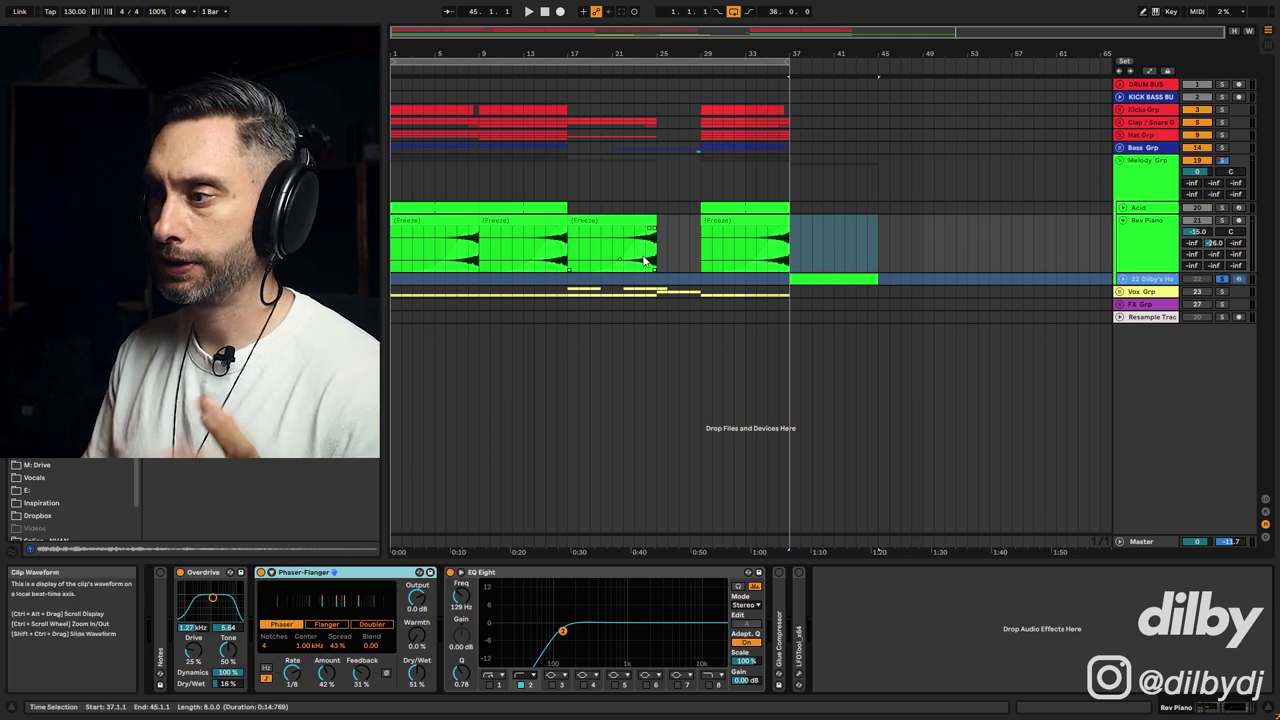
click(550, 252)
key(space)
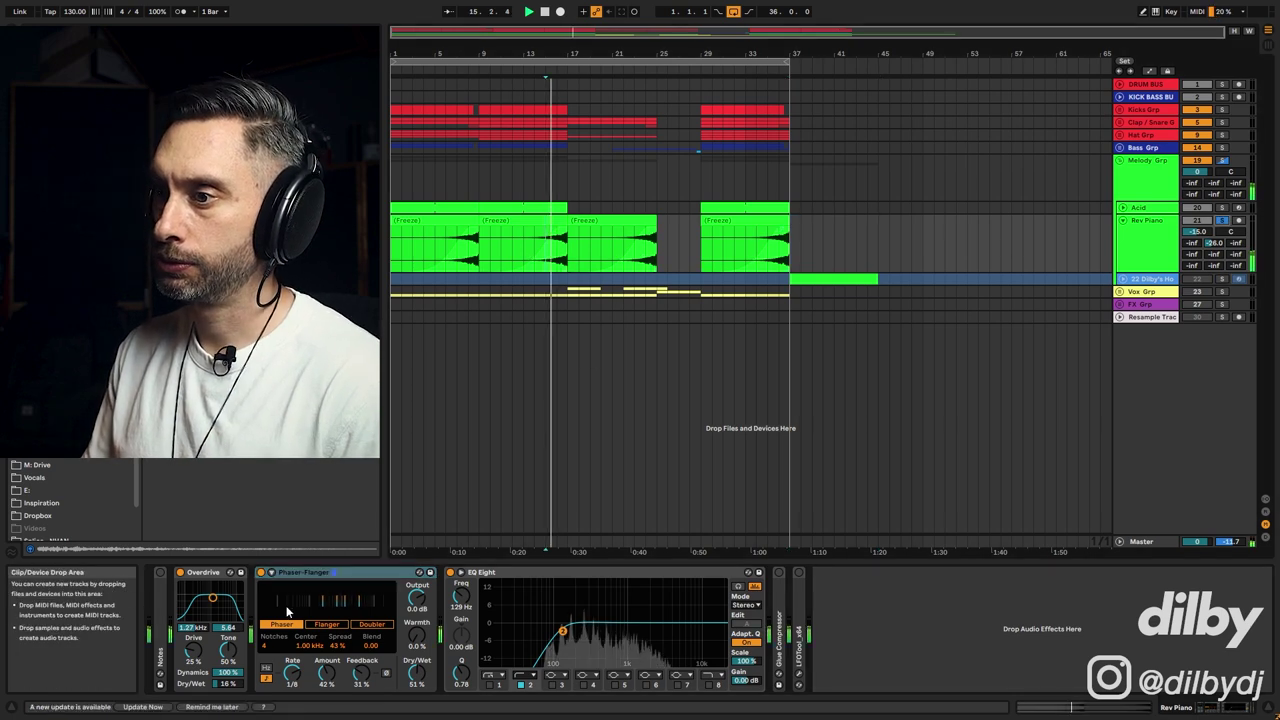
click(262, 573)
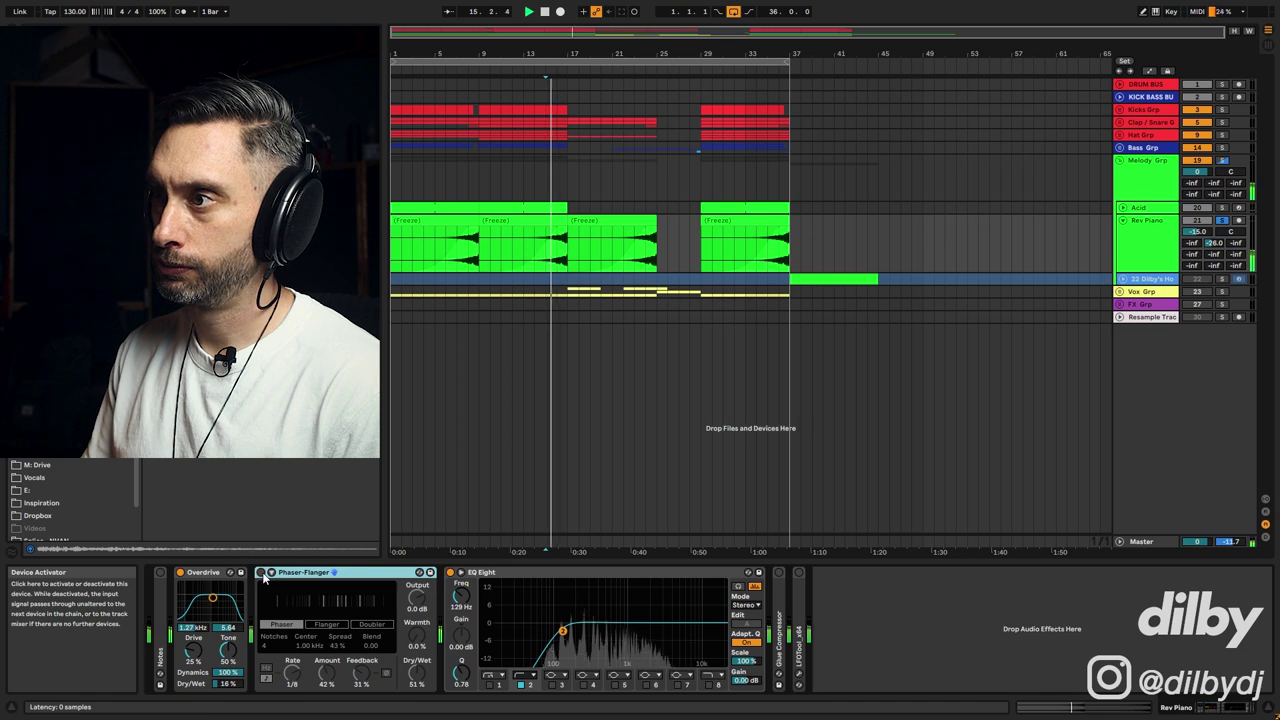
click(263, 574)
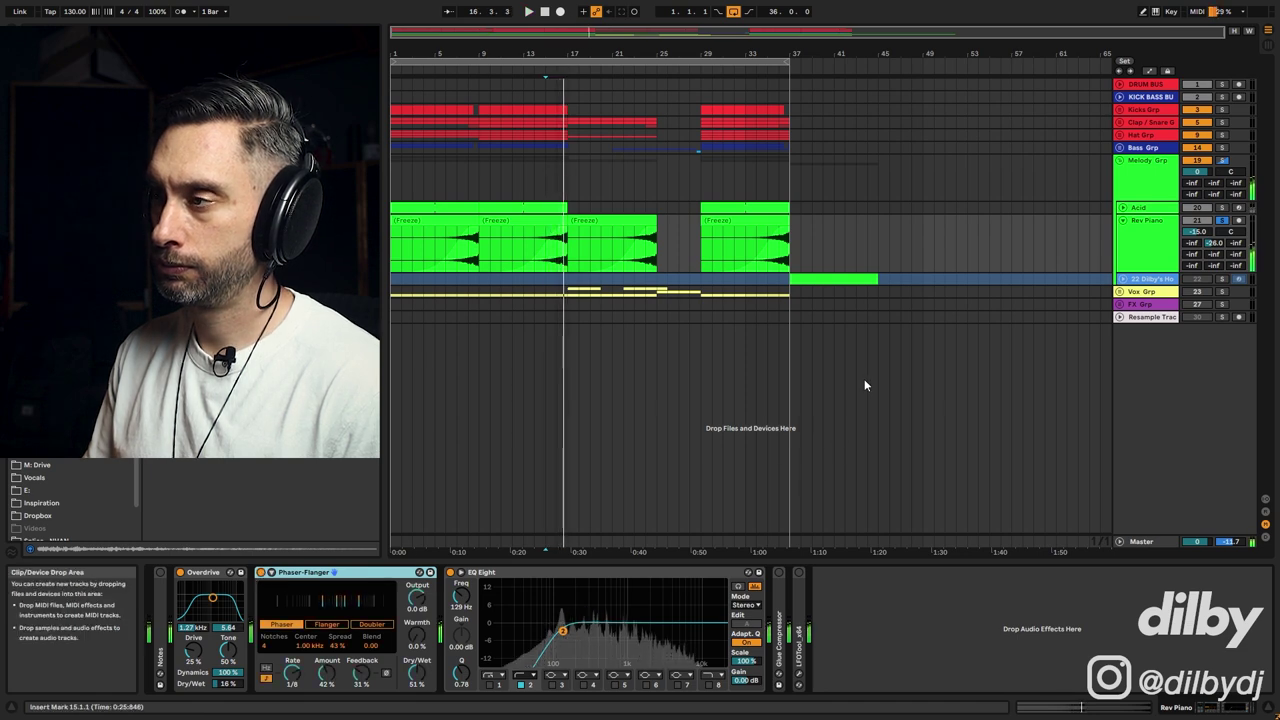
click(530, 243)
key(space)
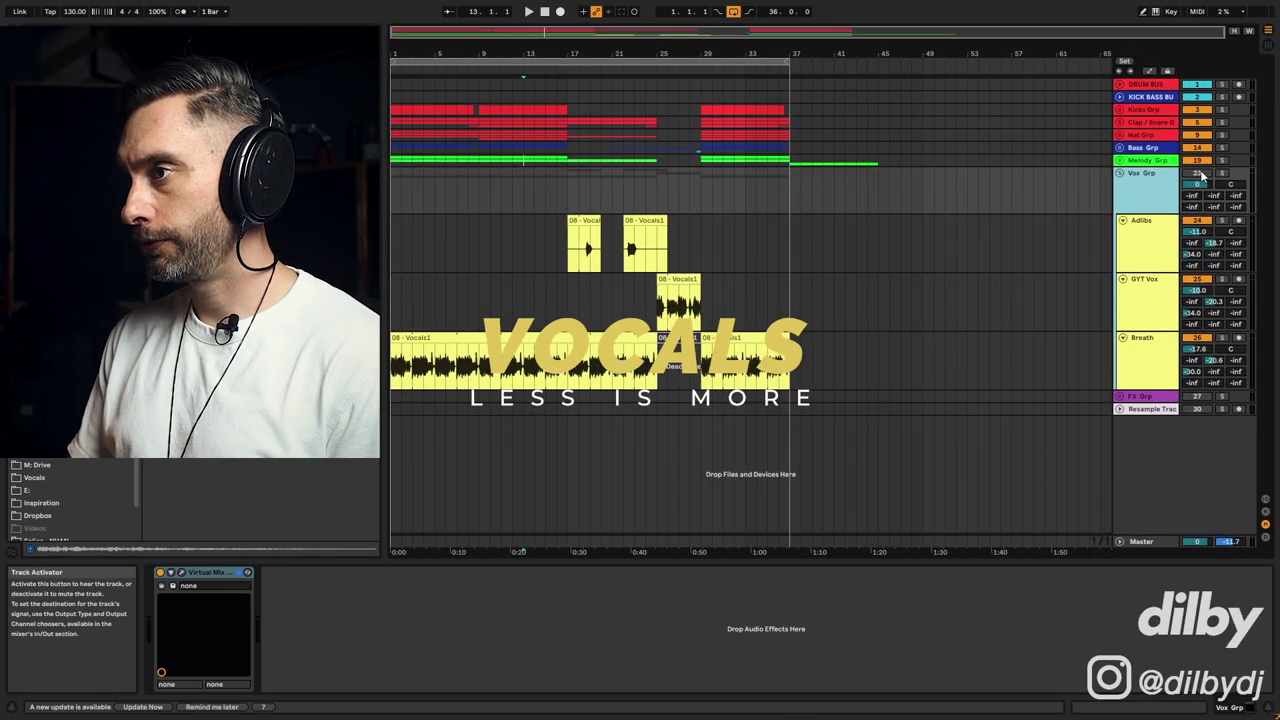
Open the long breath clip in the clip editor and audition it, briefly soloing Breath.
click(420, 338)
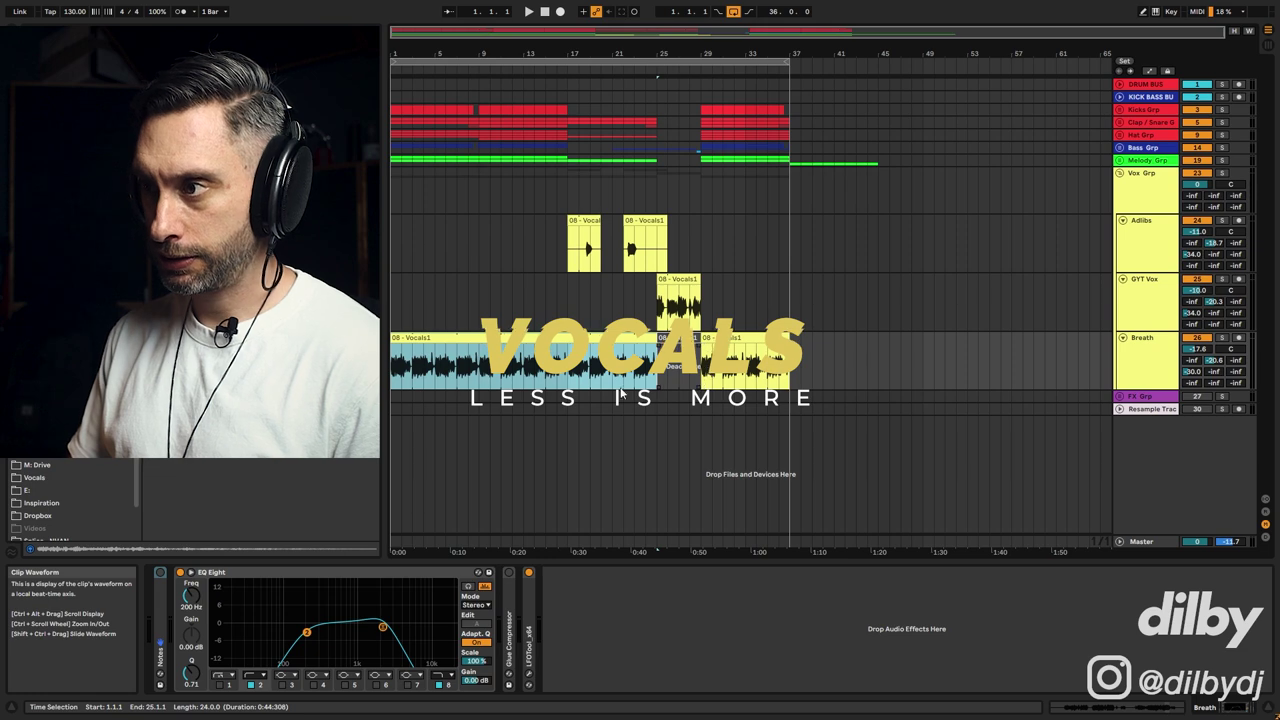
double_click(485, 341)
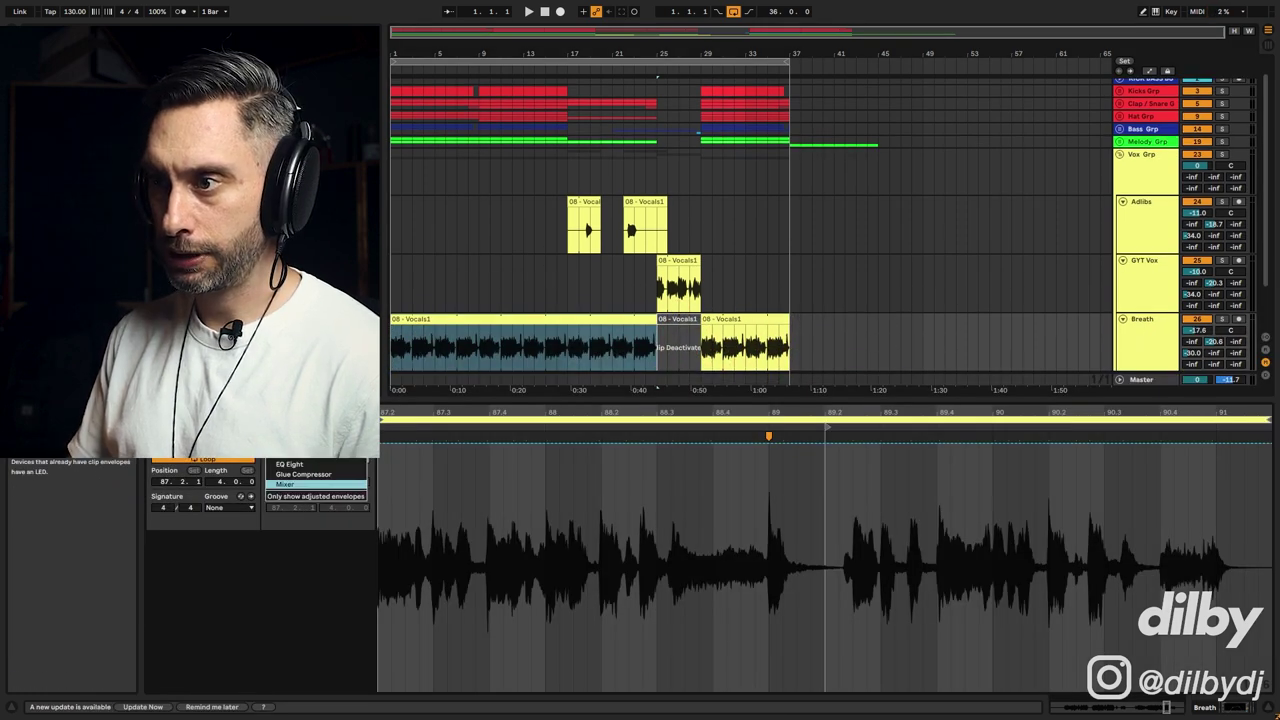
click(301, 462)
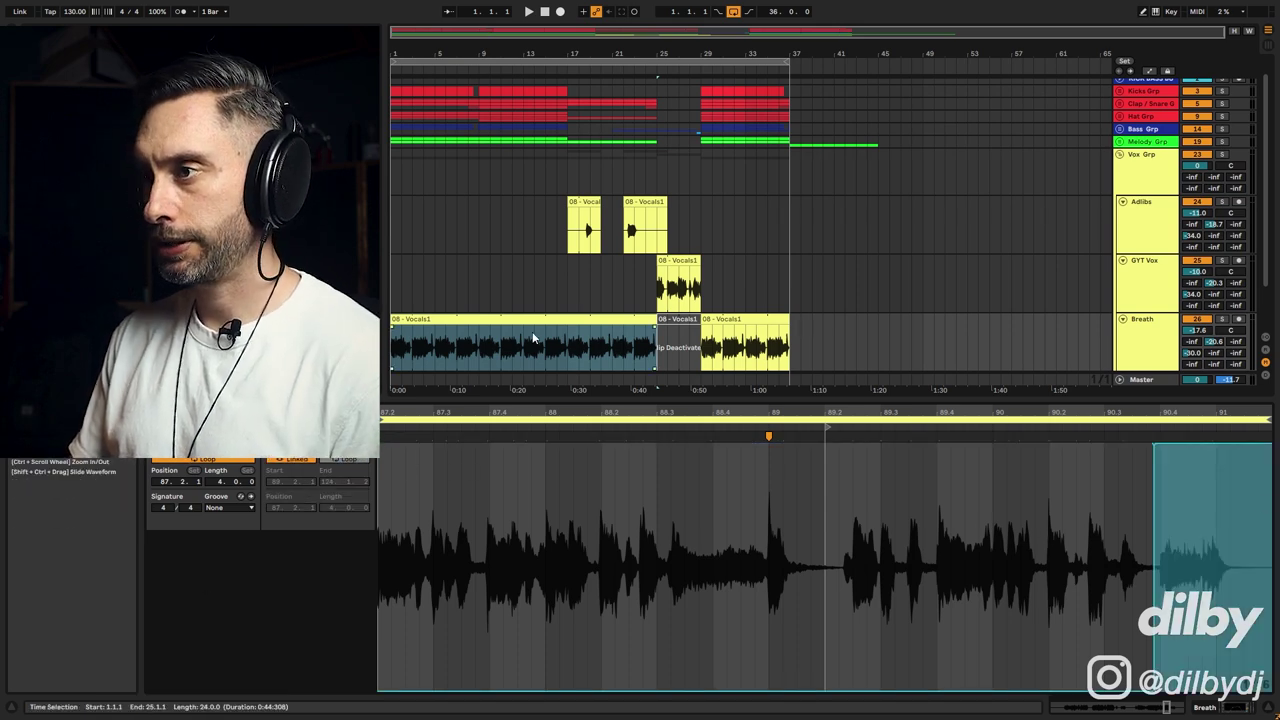
key(space)
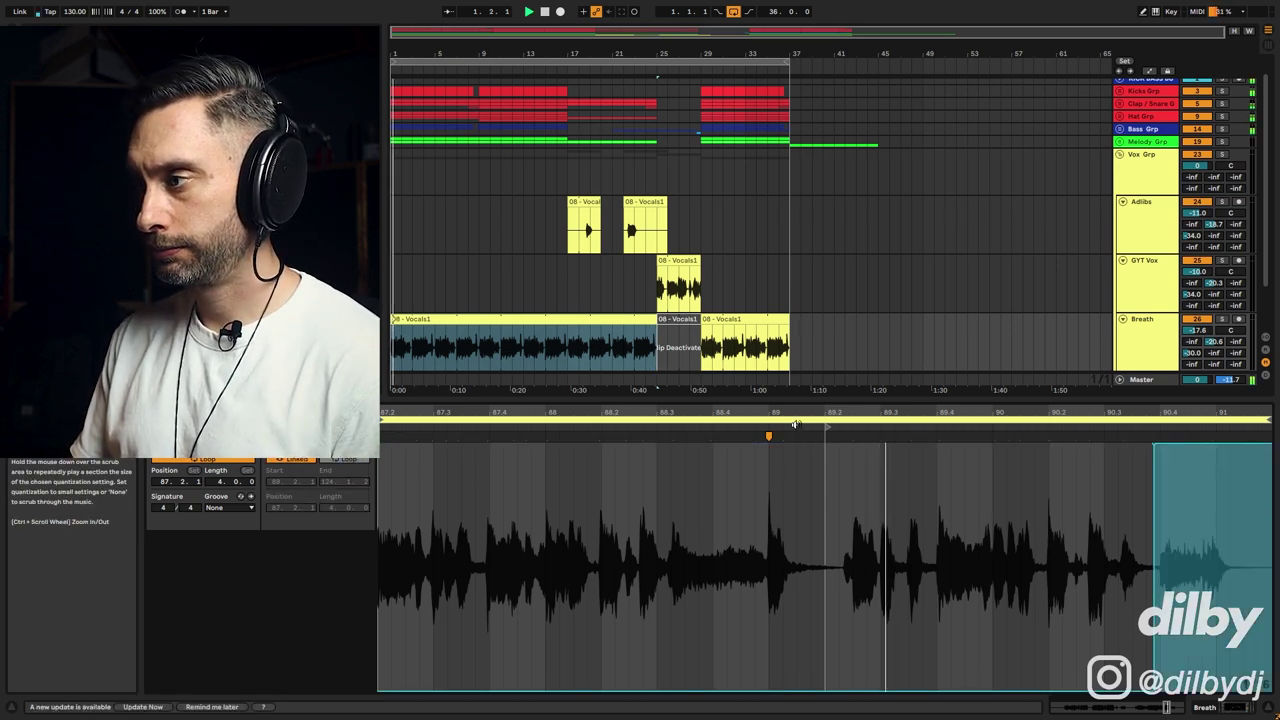
click(1222, 320)
click(1222, 320)
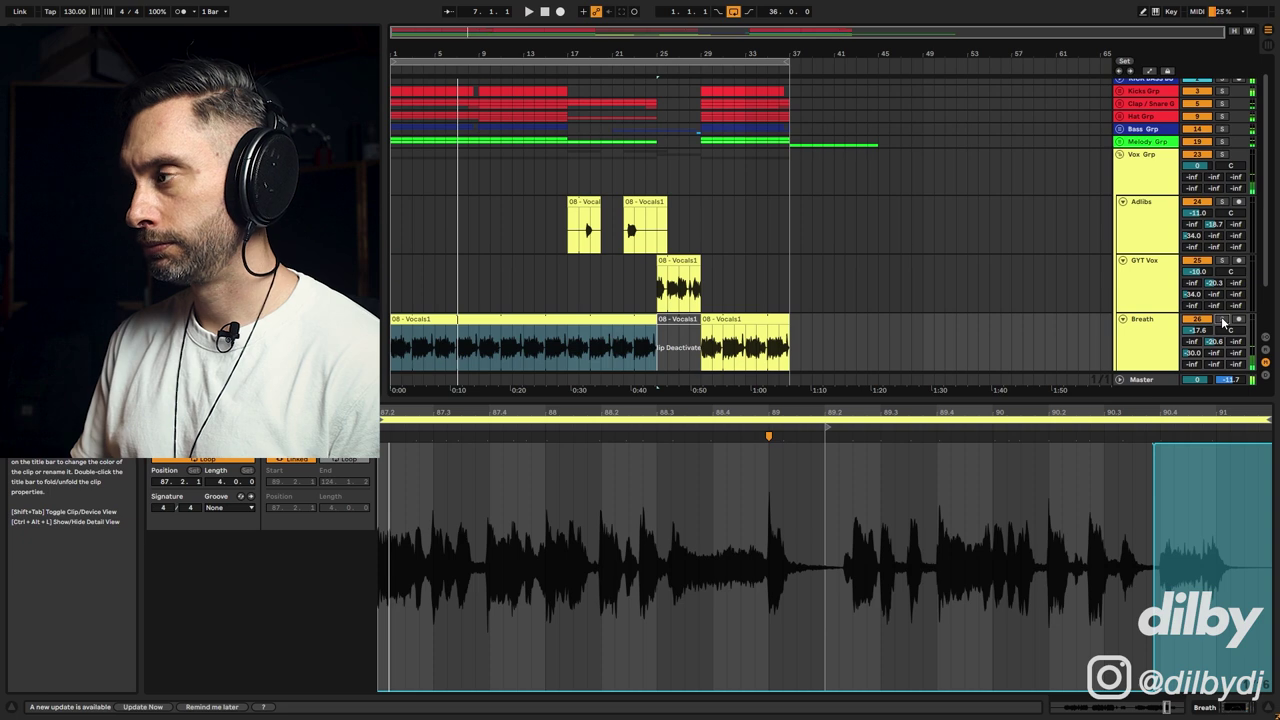
Consolidate the bar-29 breath clip, loop it, move it to bar 1, and extend it to bar 25.
click(761, 323)
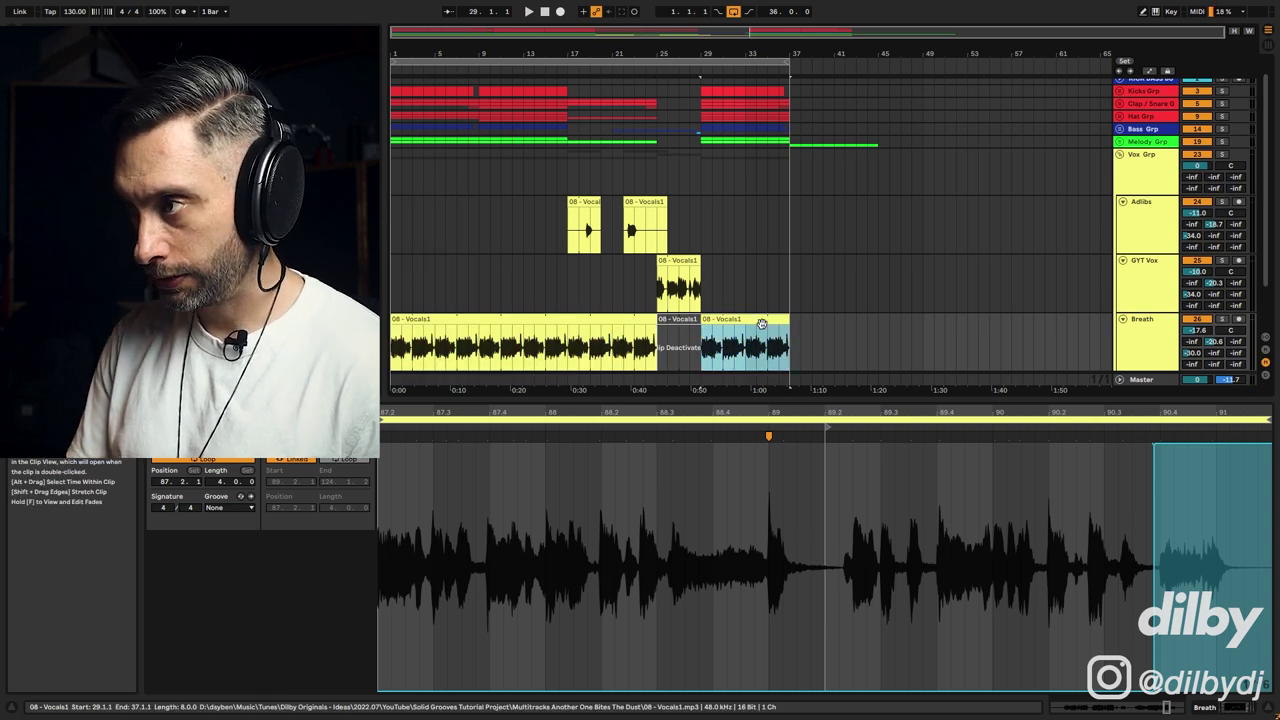
key(ctrl+j)
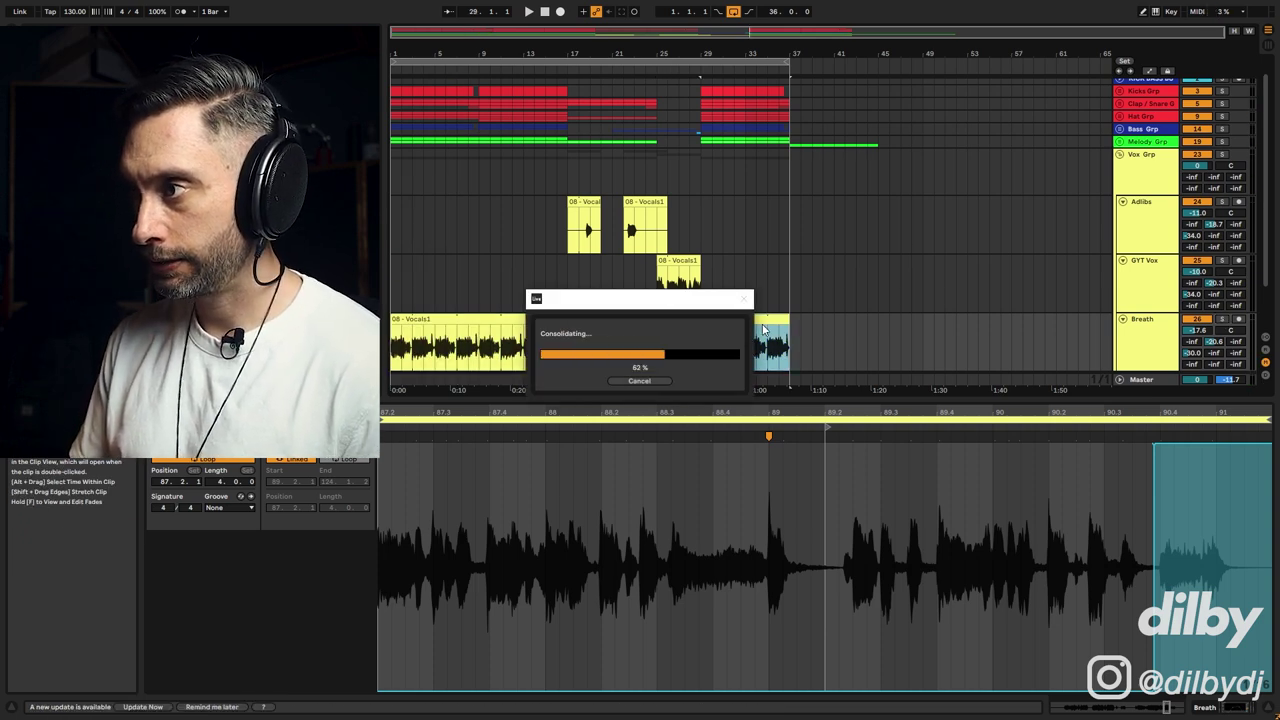
click(226, 461)
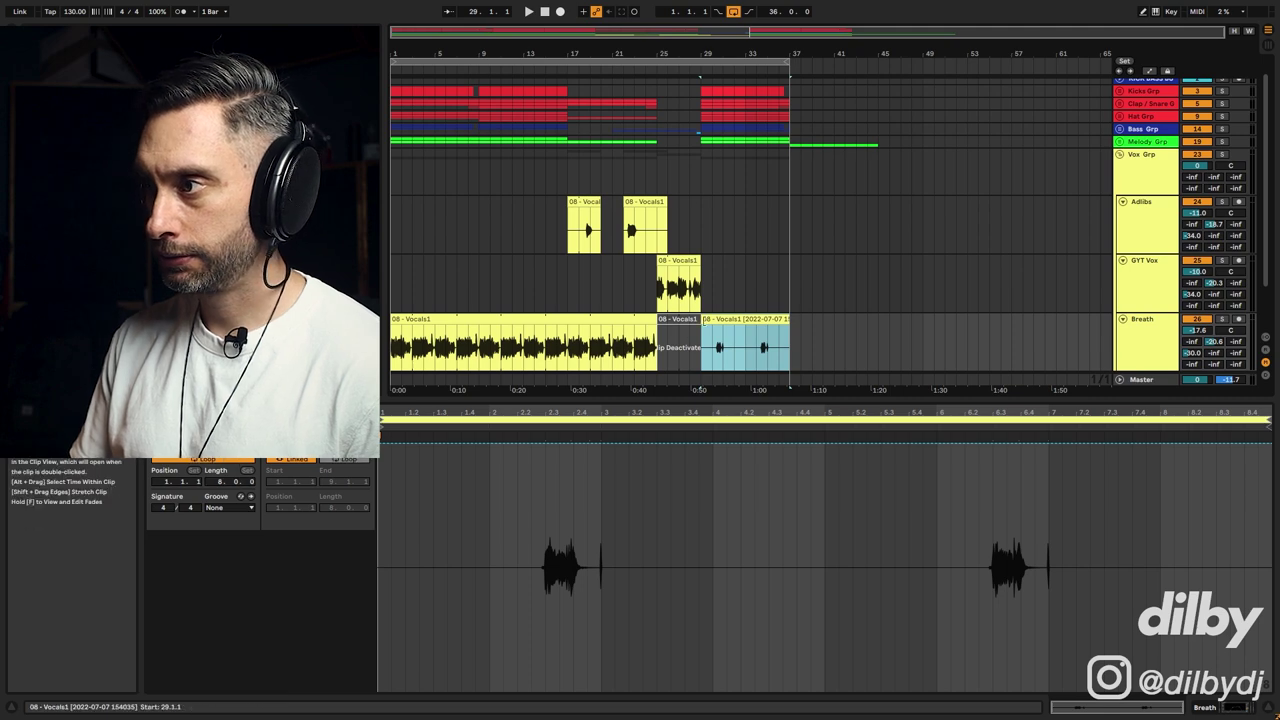
drag(745, 345, 657, 330)
click(678, 345)
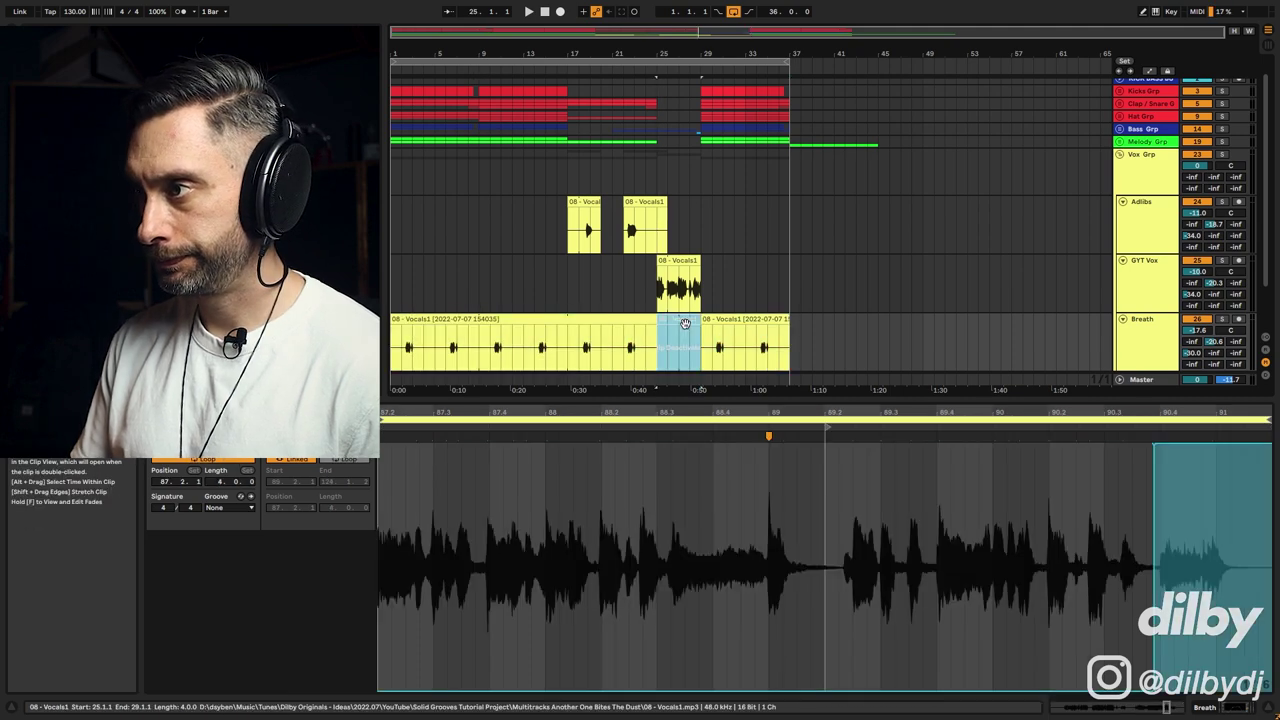
Delete the deactivated bar-25 breath clip and play the Adlibs track from bar 18.
key(Delete)
click(584, 230)
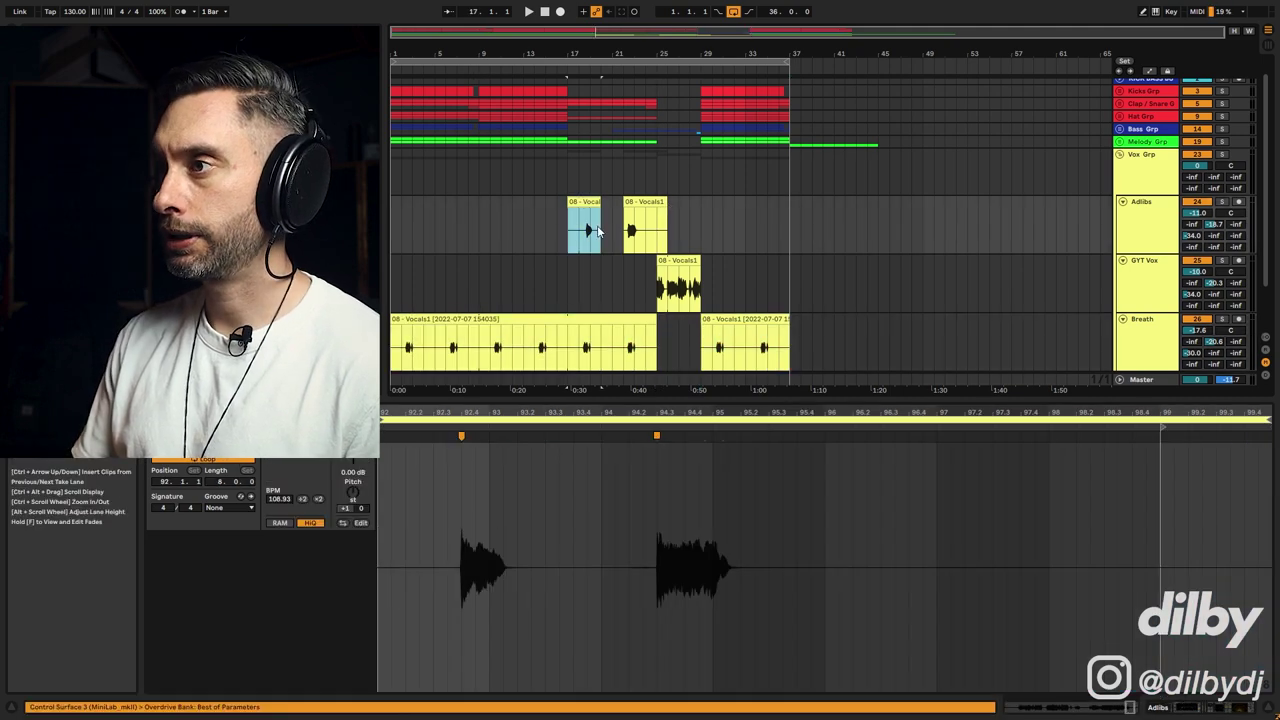
click(1157, 204)
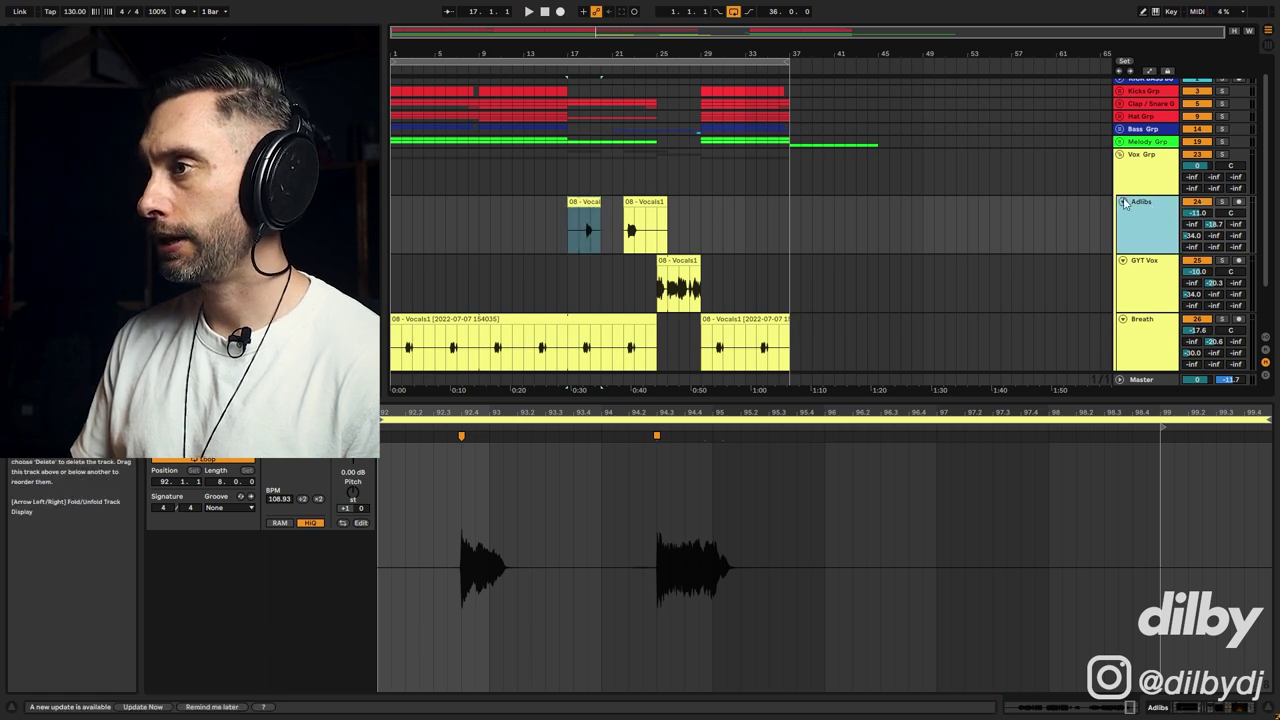
click(588, 225)
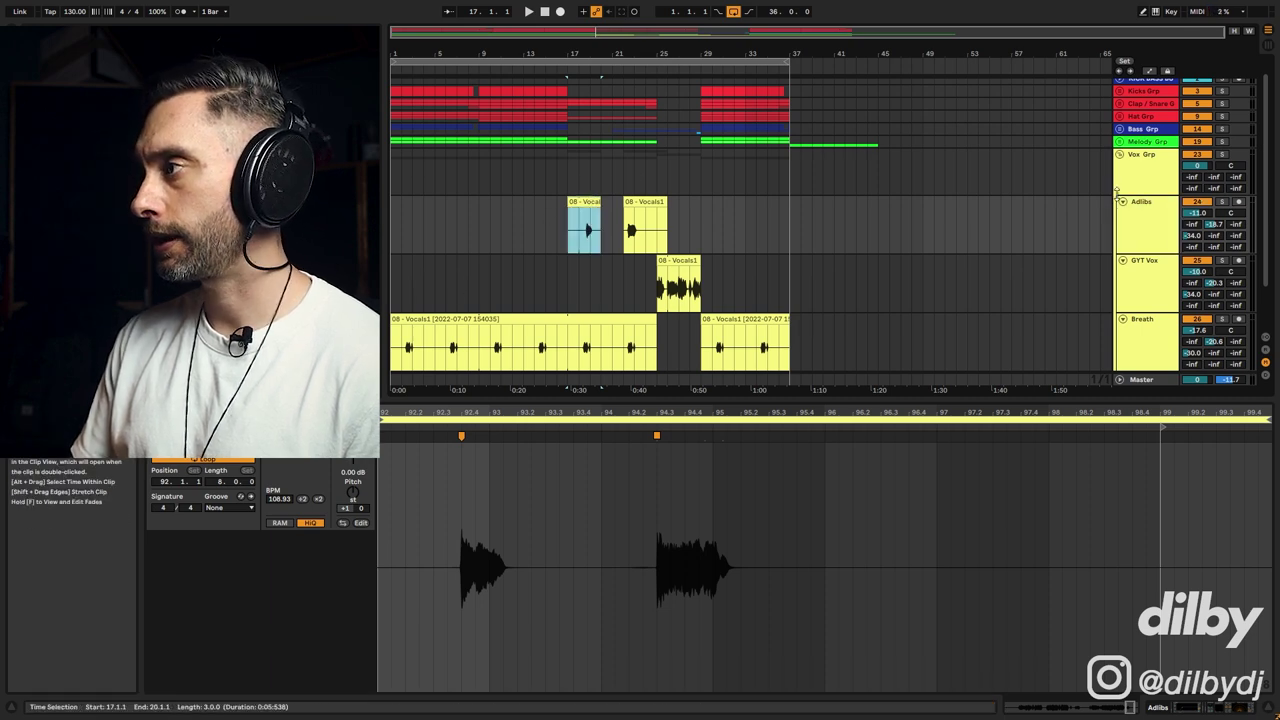
key(space)
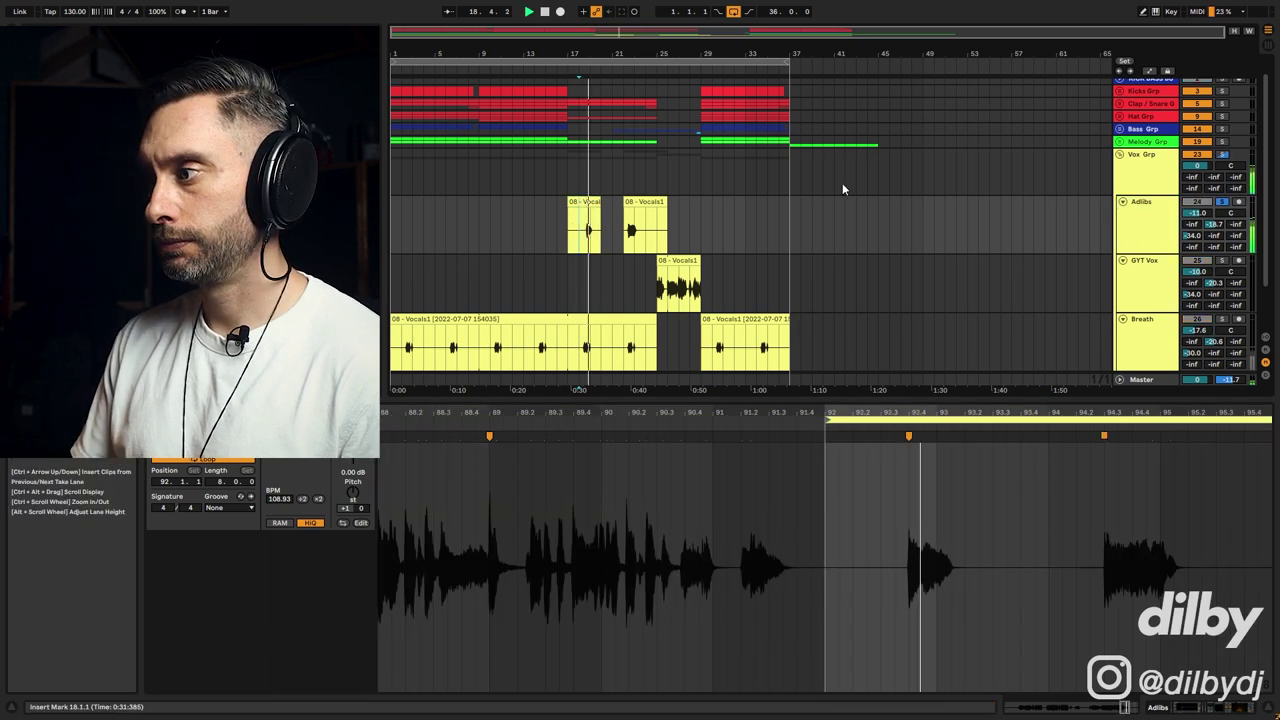
Select the second adlib clip and show the Adlibs track's effect chain.
click(643, 201)
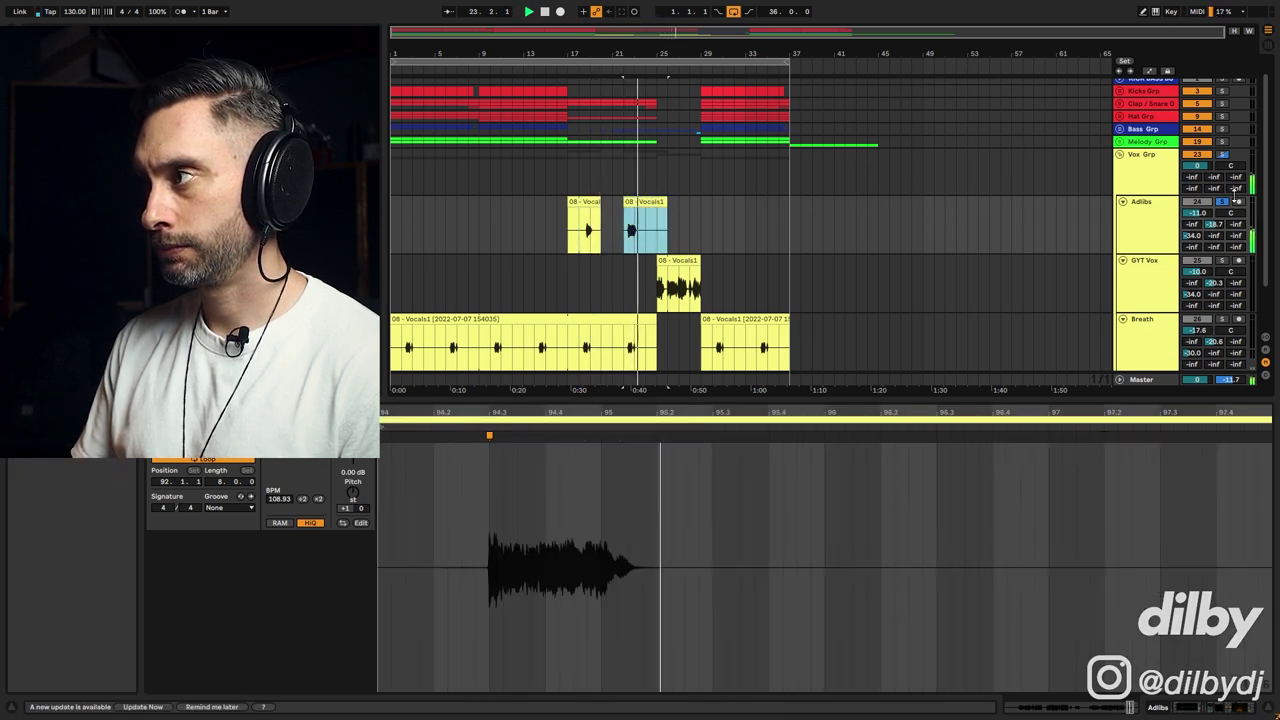
click(1145, 205)
double_click(1145, 205)
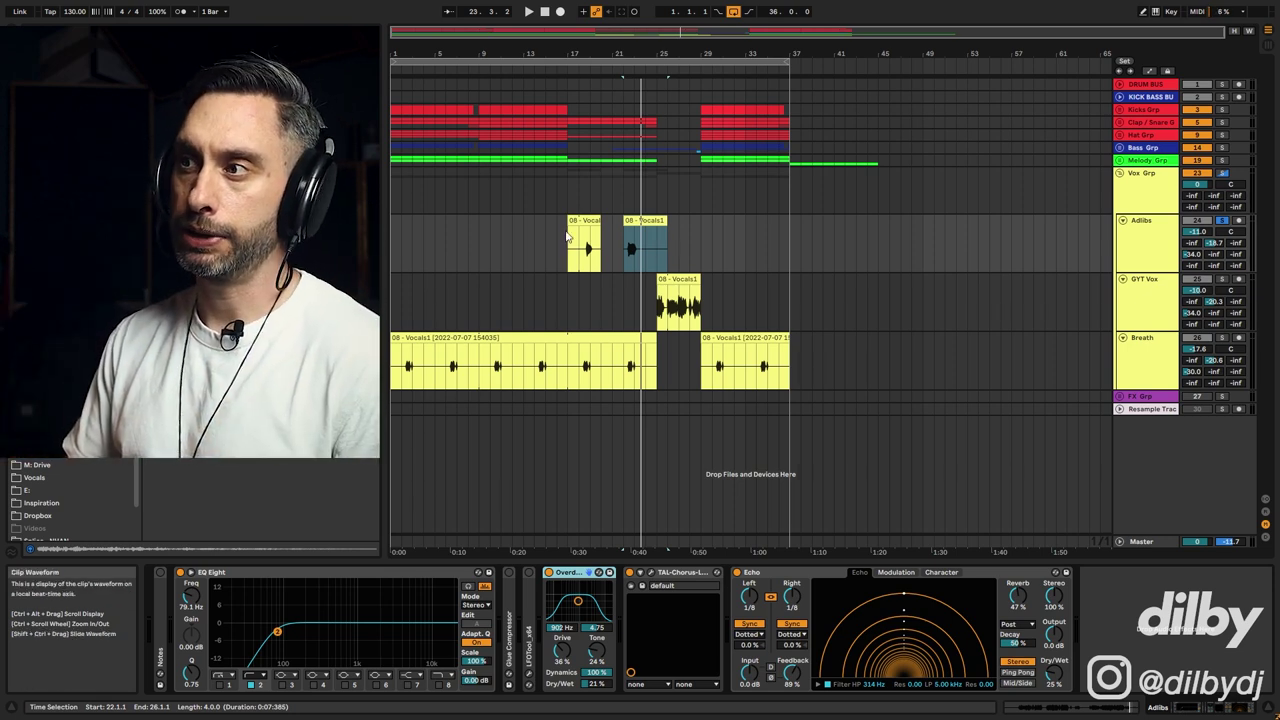
click(1122, 220)
click(1122, 233)
click(1122, 234)
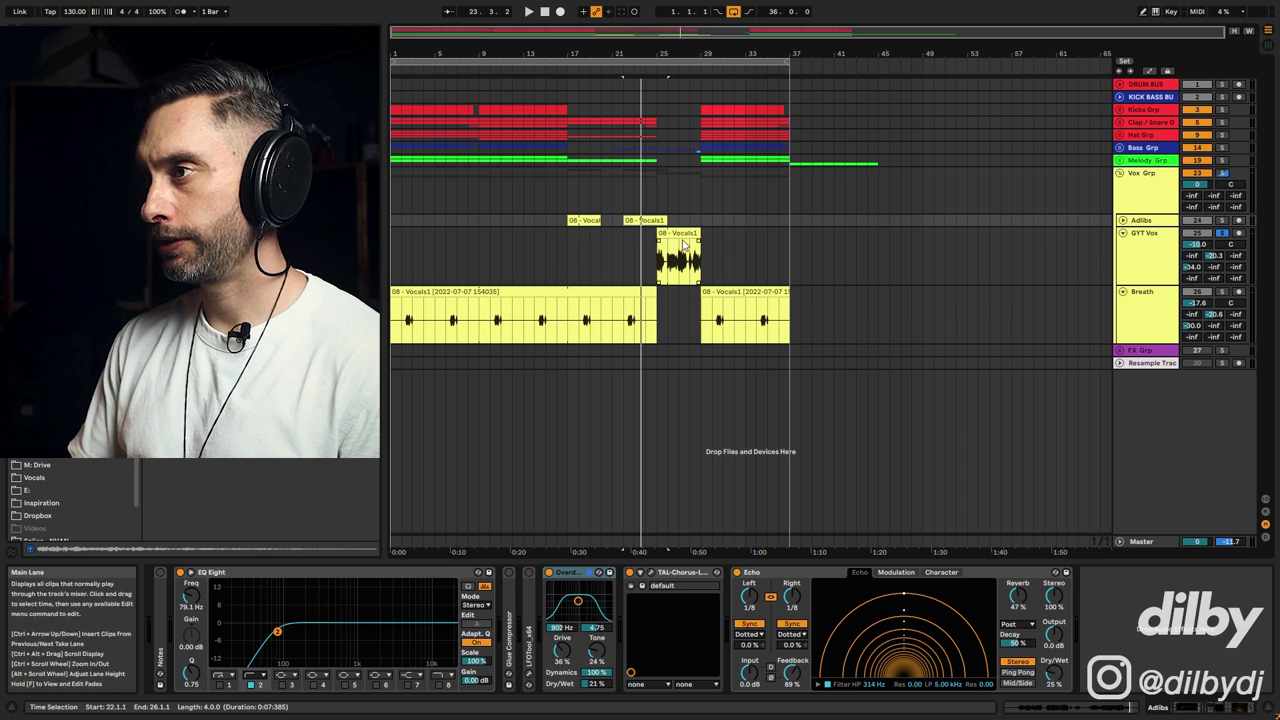
click(660, 263)
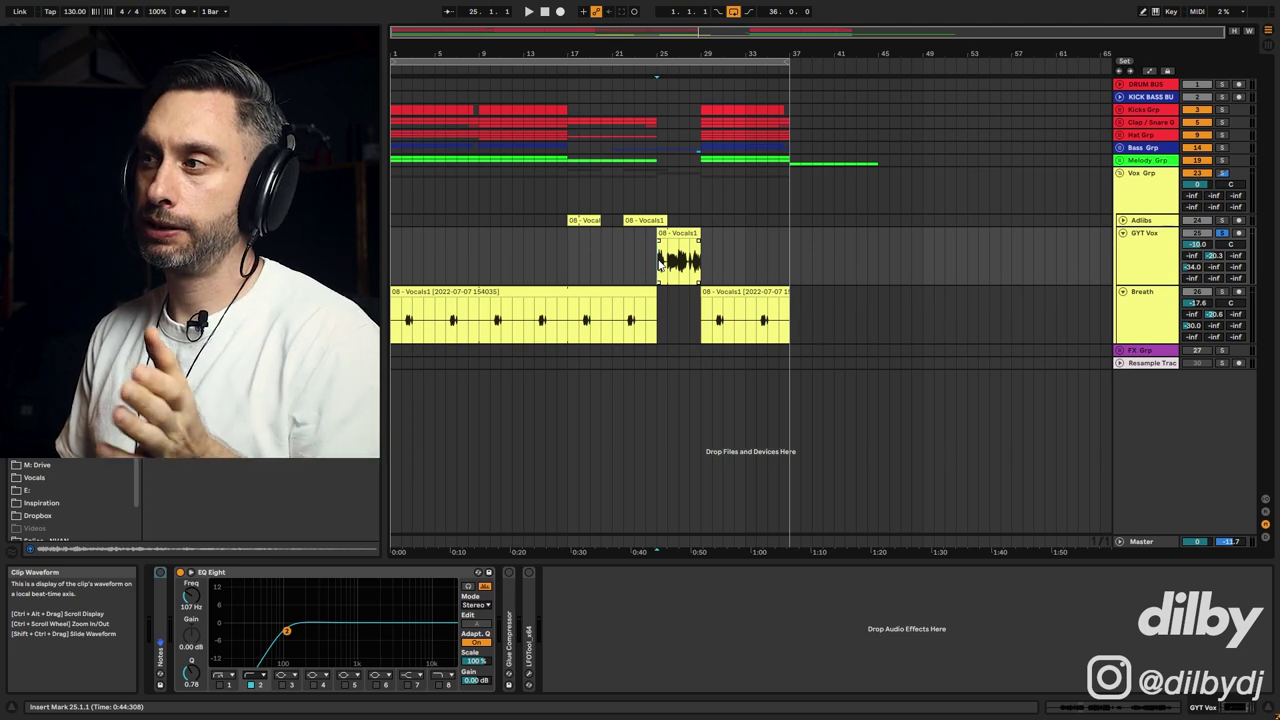
click(686, 233)
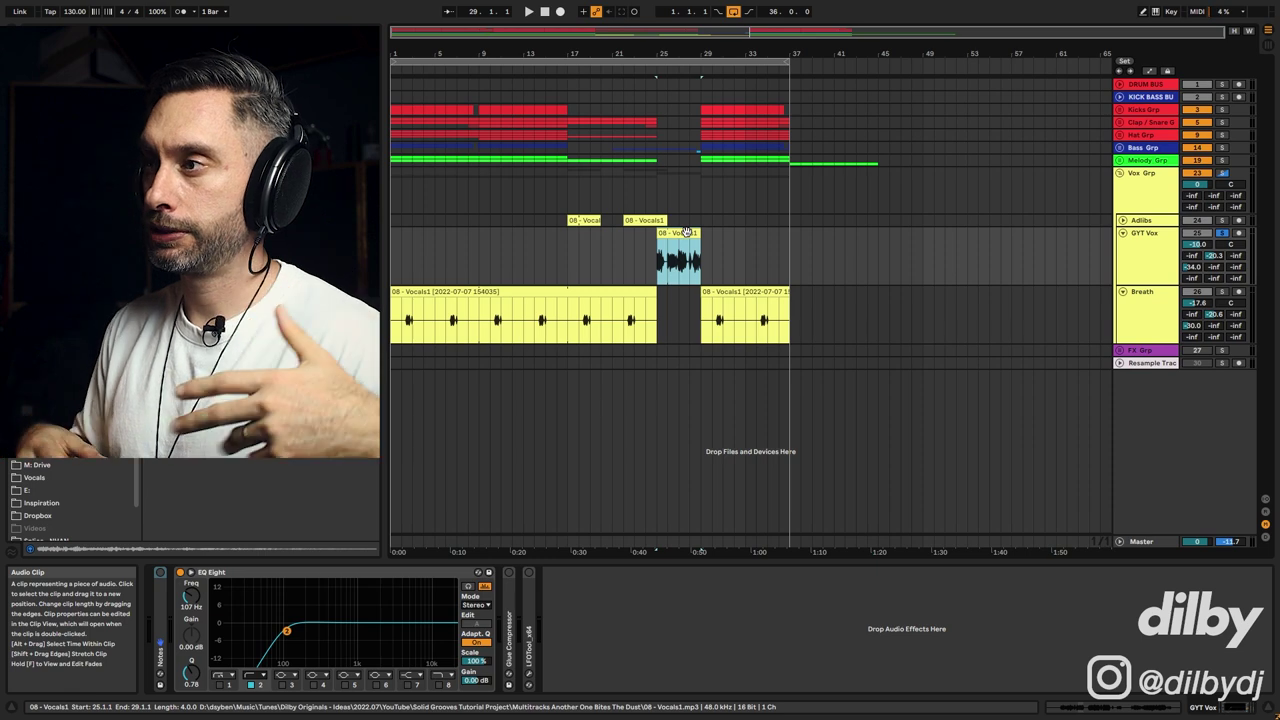
click(591, 148)
click(672, 230)
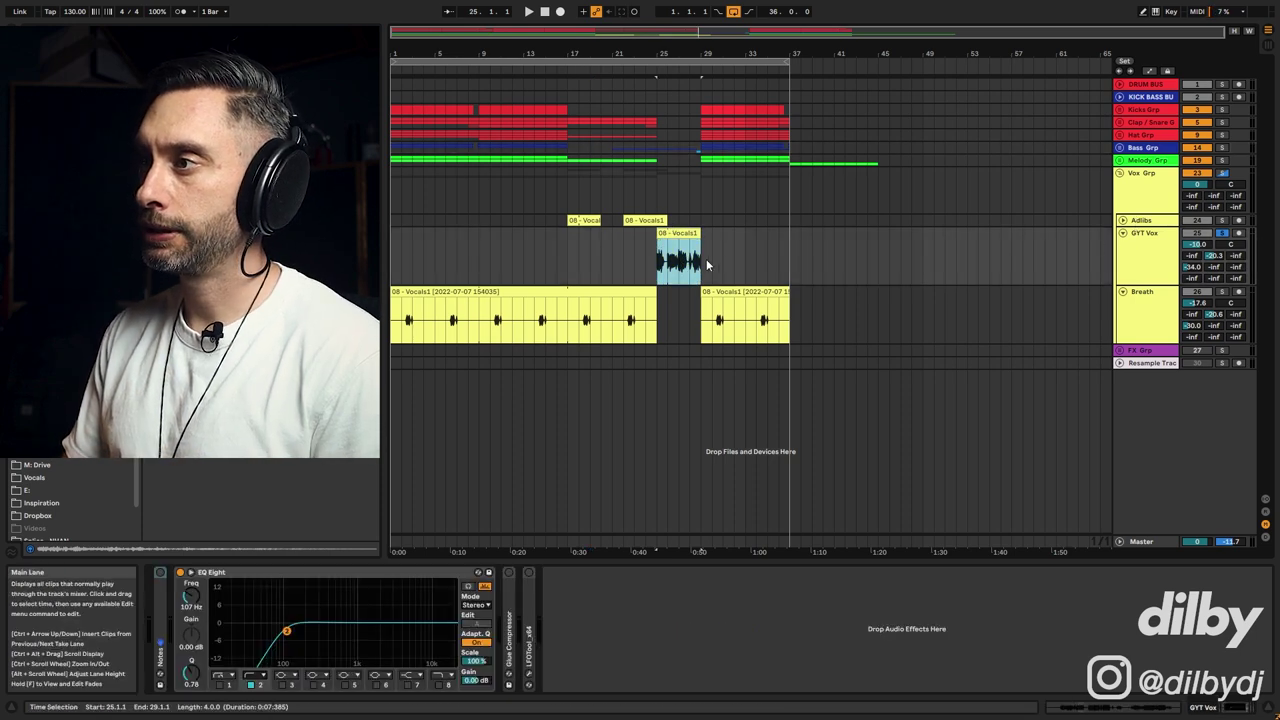
click(683, 260)
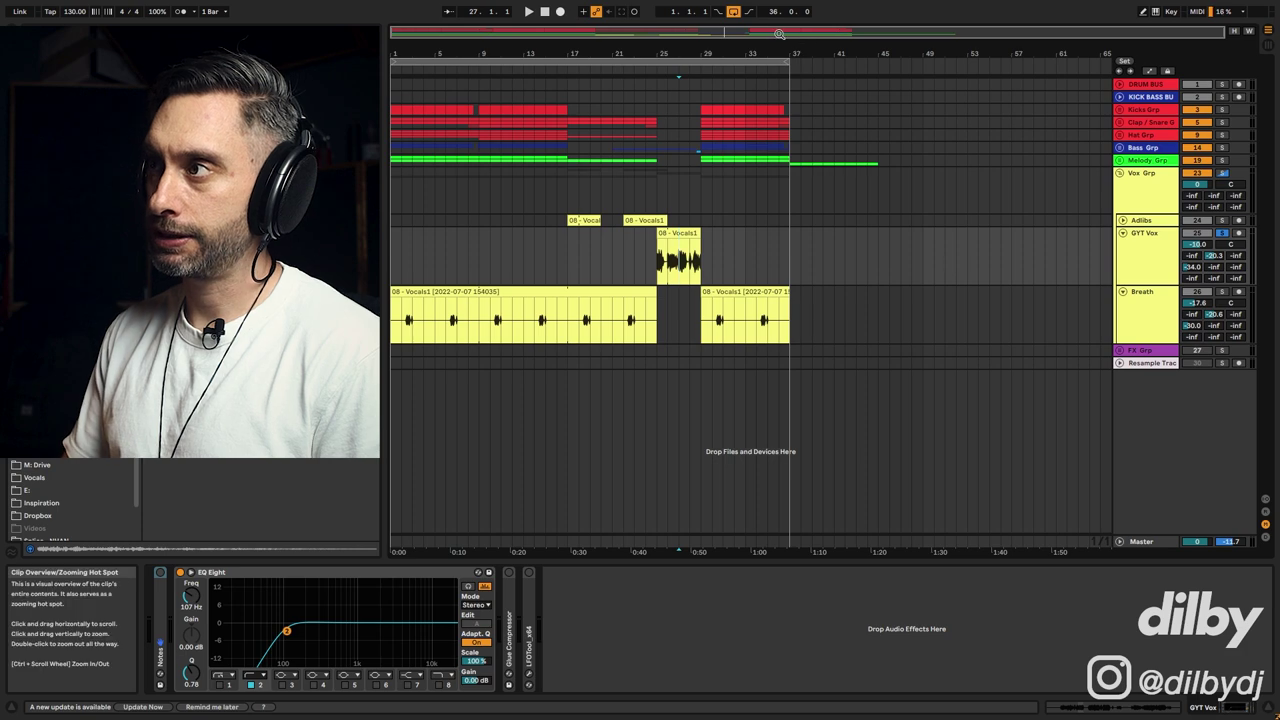
Zoom to bars 20–43, audition from bar 27, and consolidate the GYT Vox clip with Ctrl+J.
drag(803, 44, 641, 201)
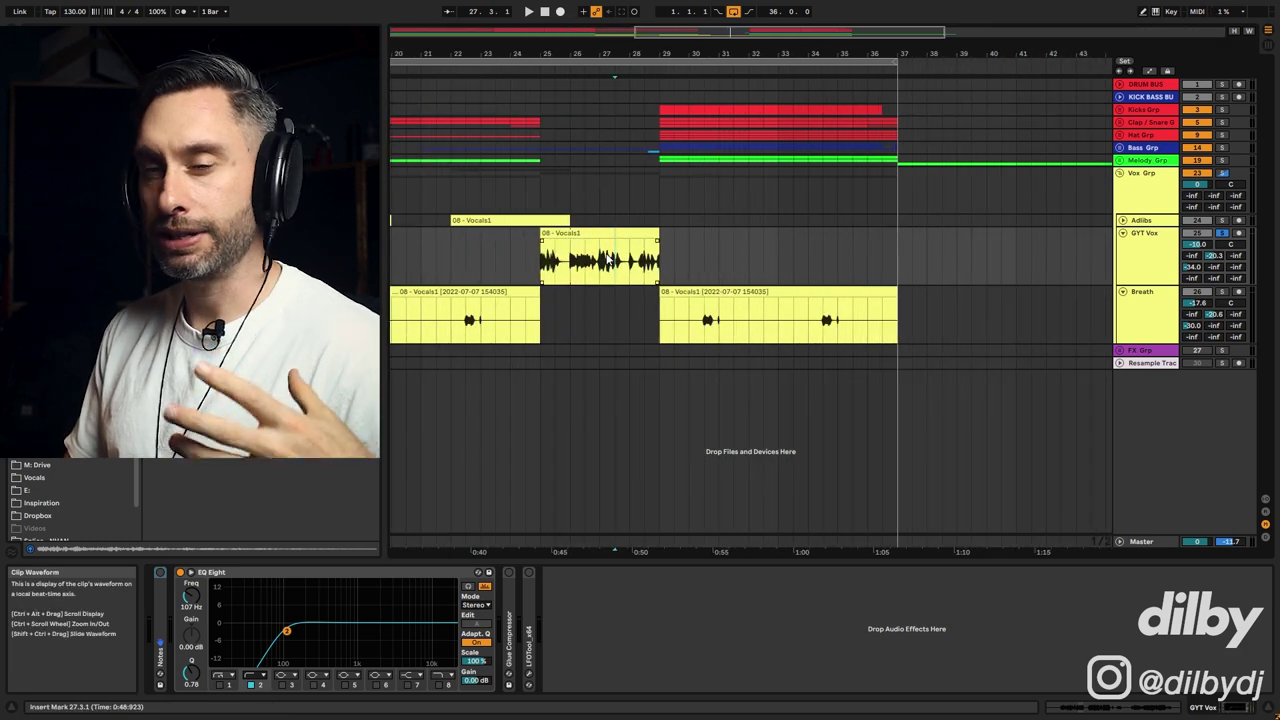
key(space)
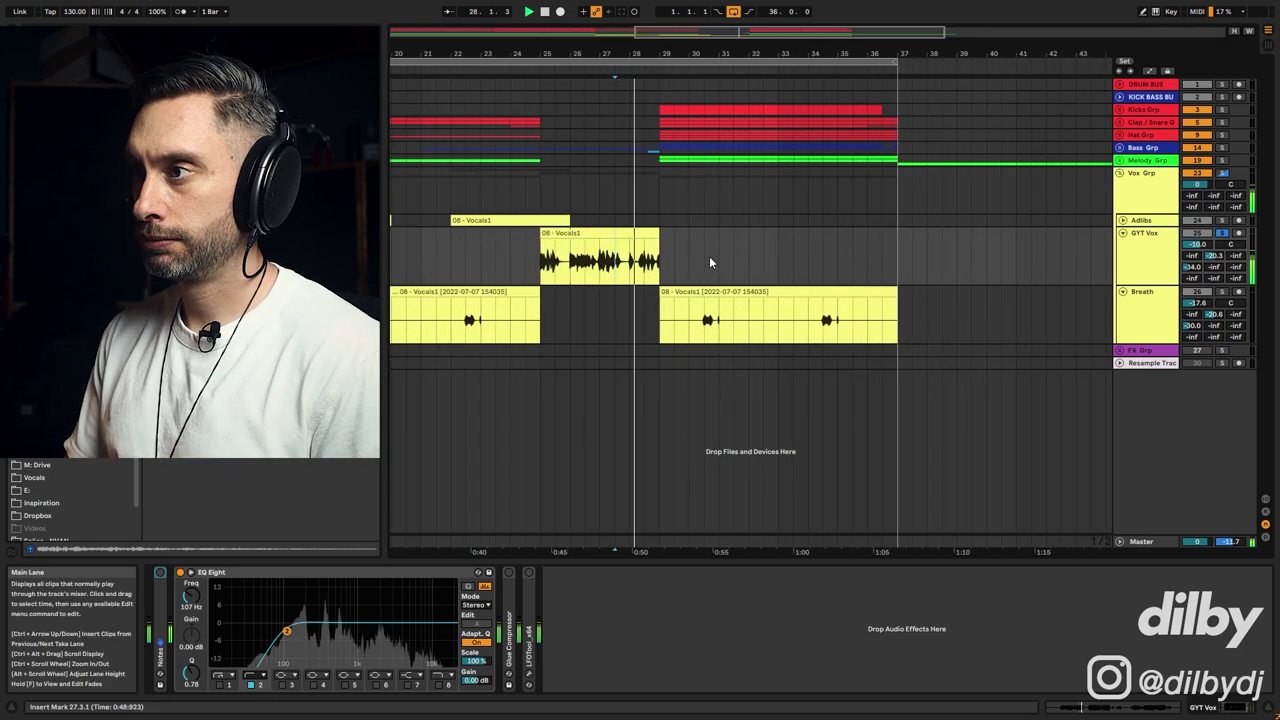
click(583, 232)
key(ctrl+j)
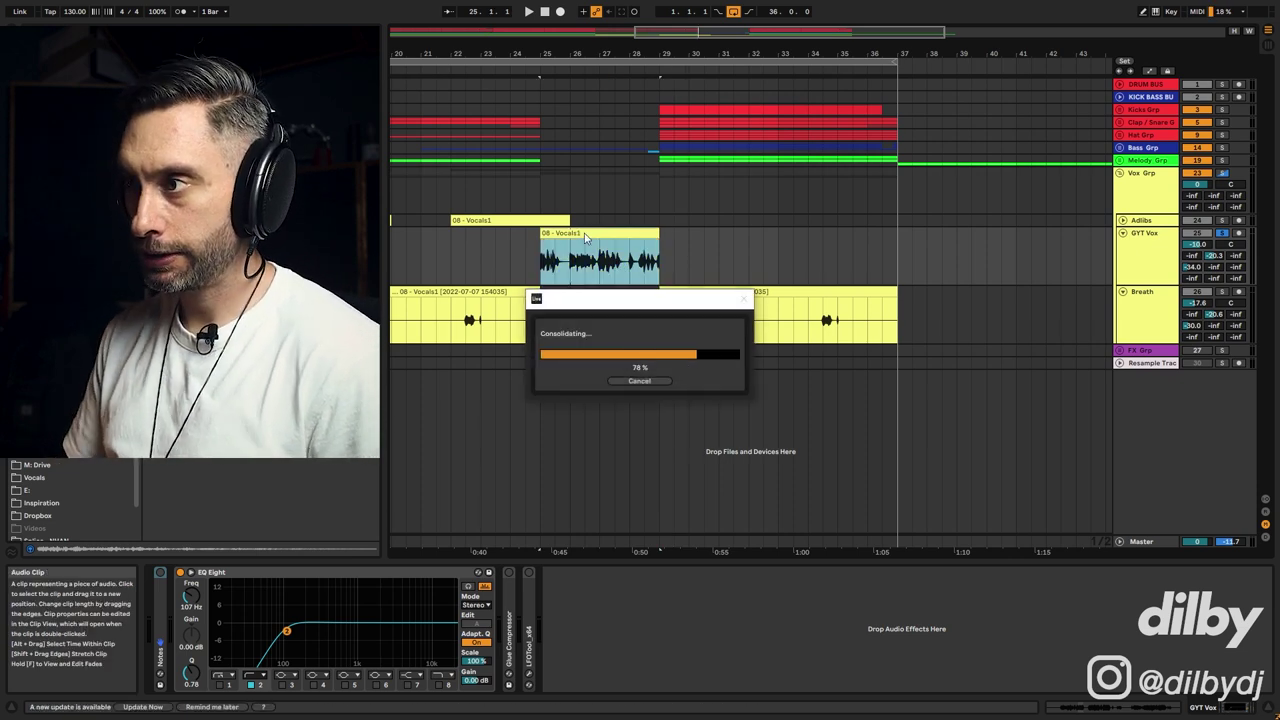
key(space)
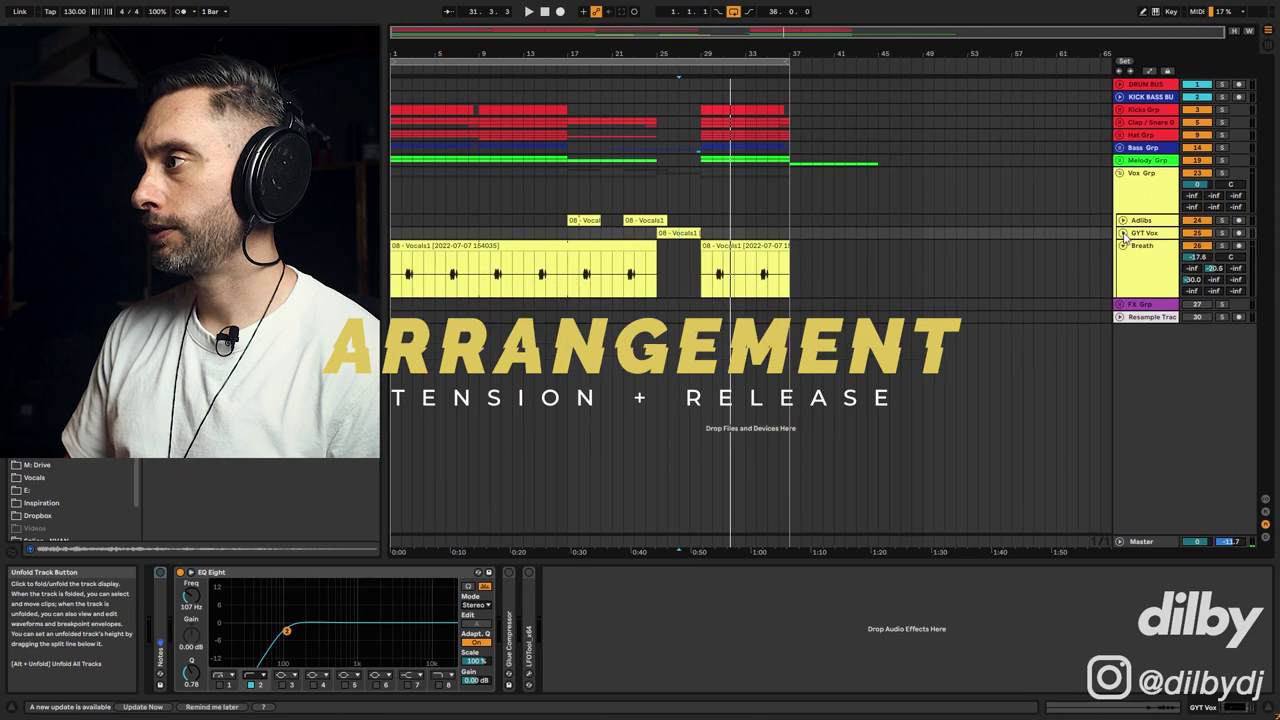
Fold the Breath lane and zoom the arrangement to bars 15–33, marking bar 16.3.1.
click(1123, 244)
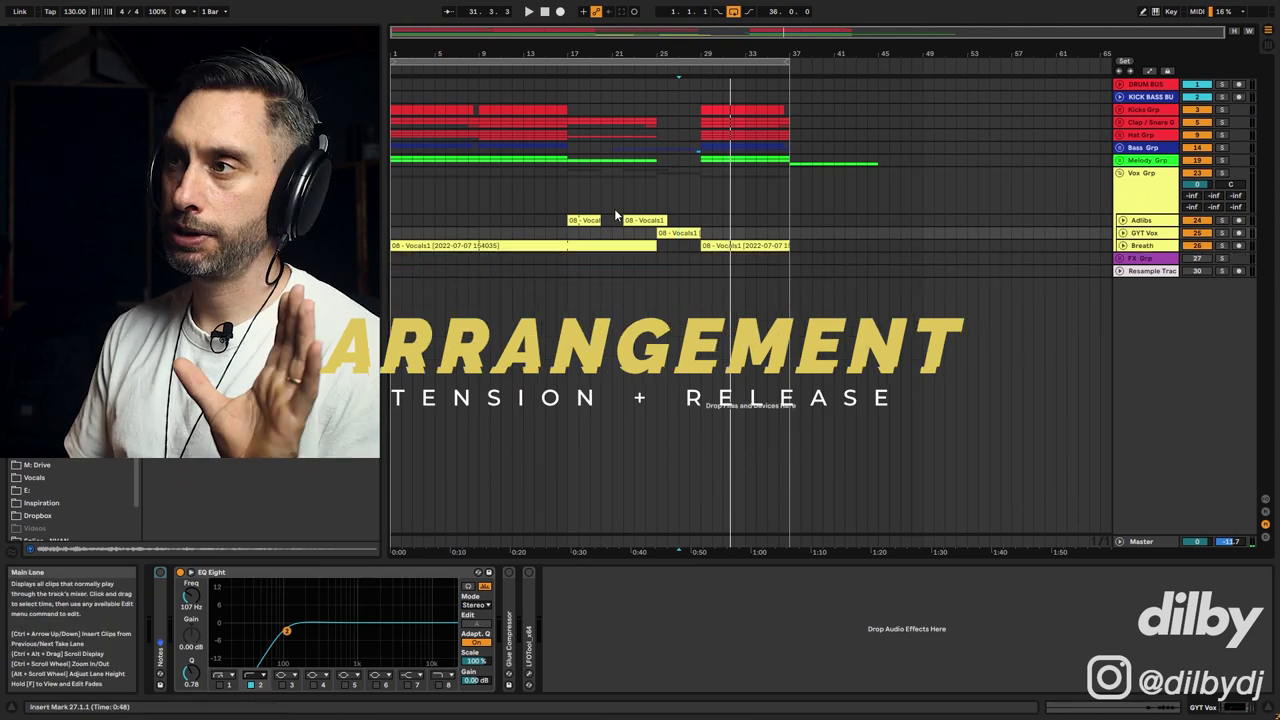
drag(394, 182, 746, 189)
click(540, 188)
key(z)
click(556, 192)
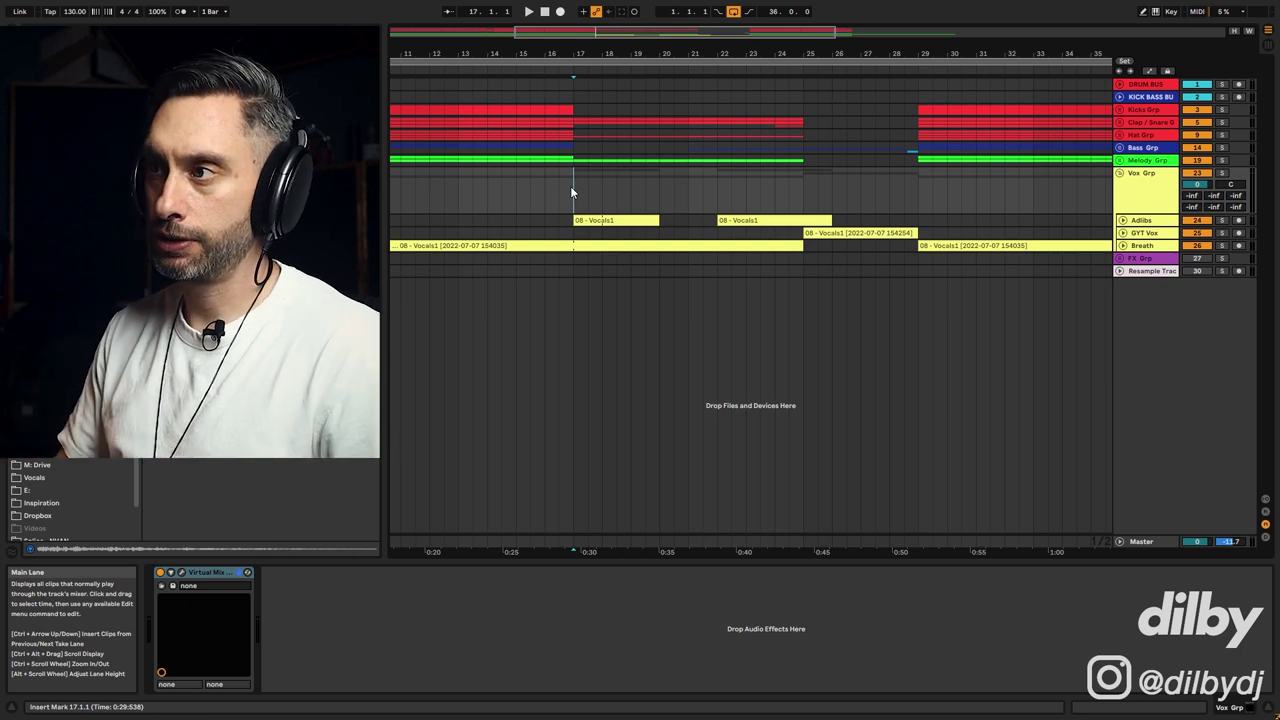
drag(546, 183, 575, 183)
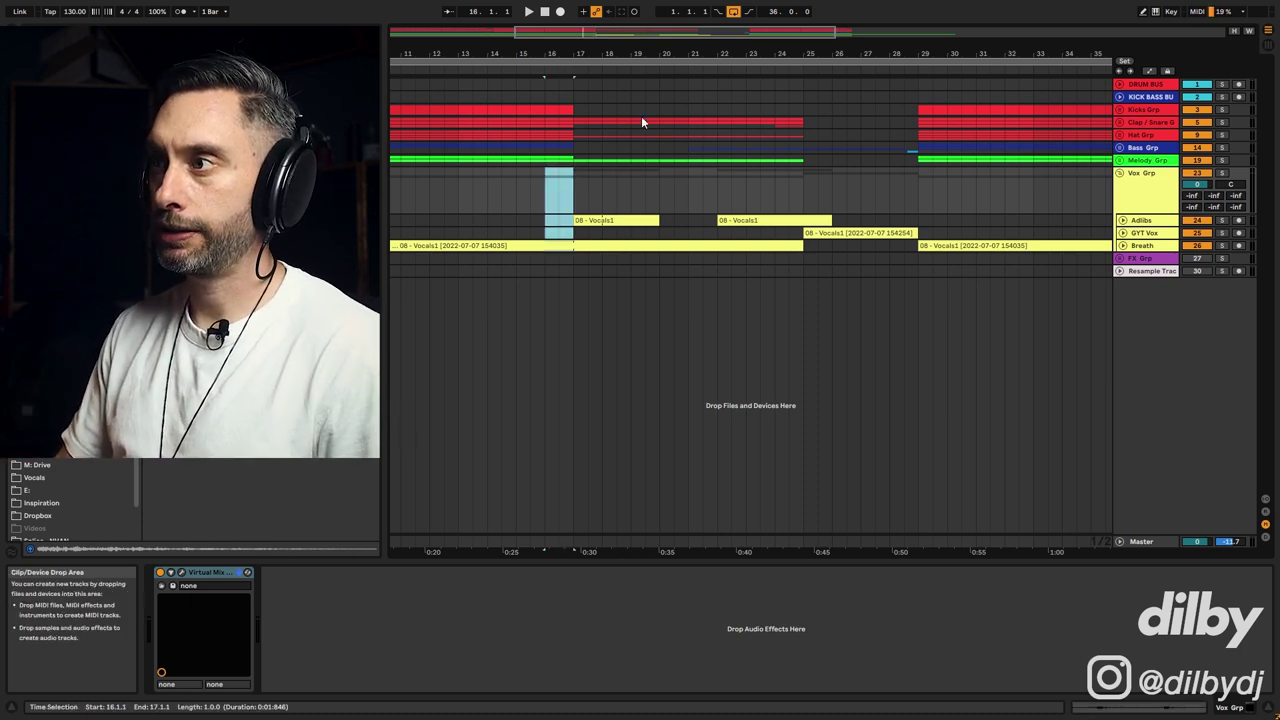
Unfold Hat Grp and Bass Grp, playing from bar 16.3.1 and then bar 20.
click(1119, 147)
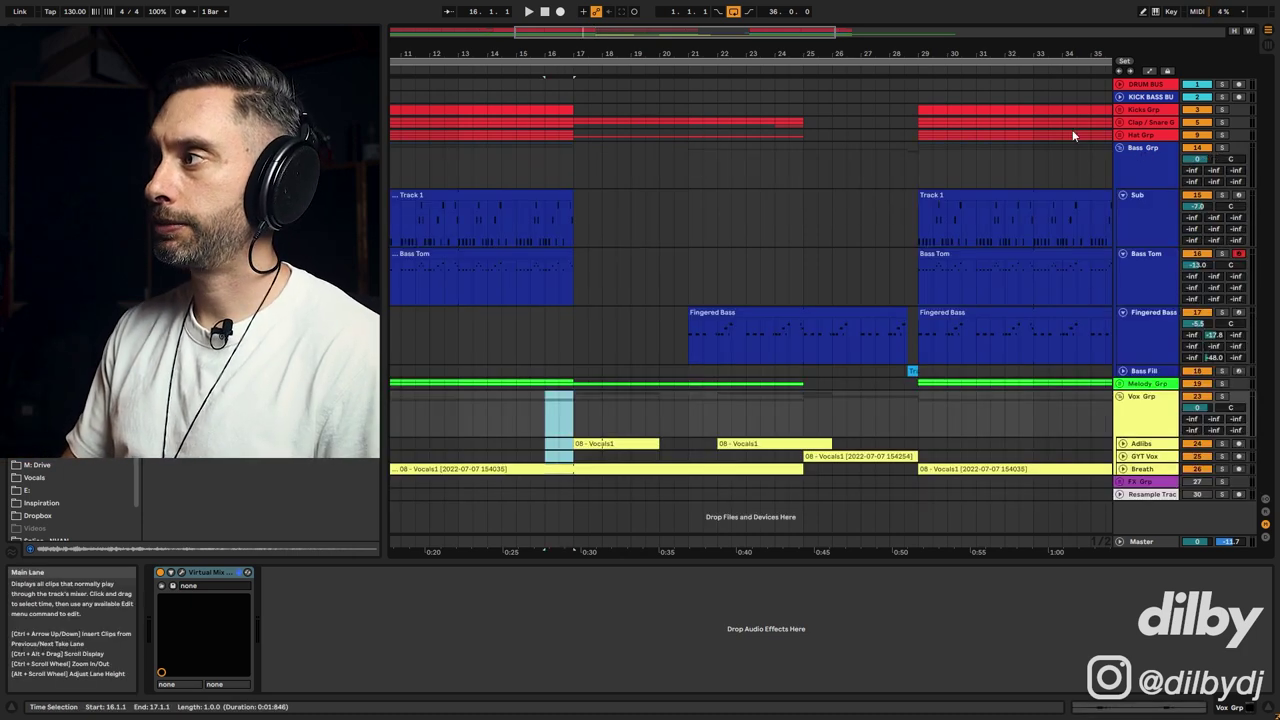
click(1119, 147)
click(1119, 122)
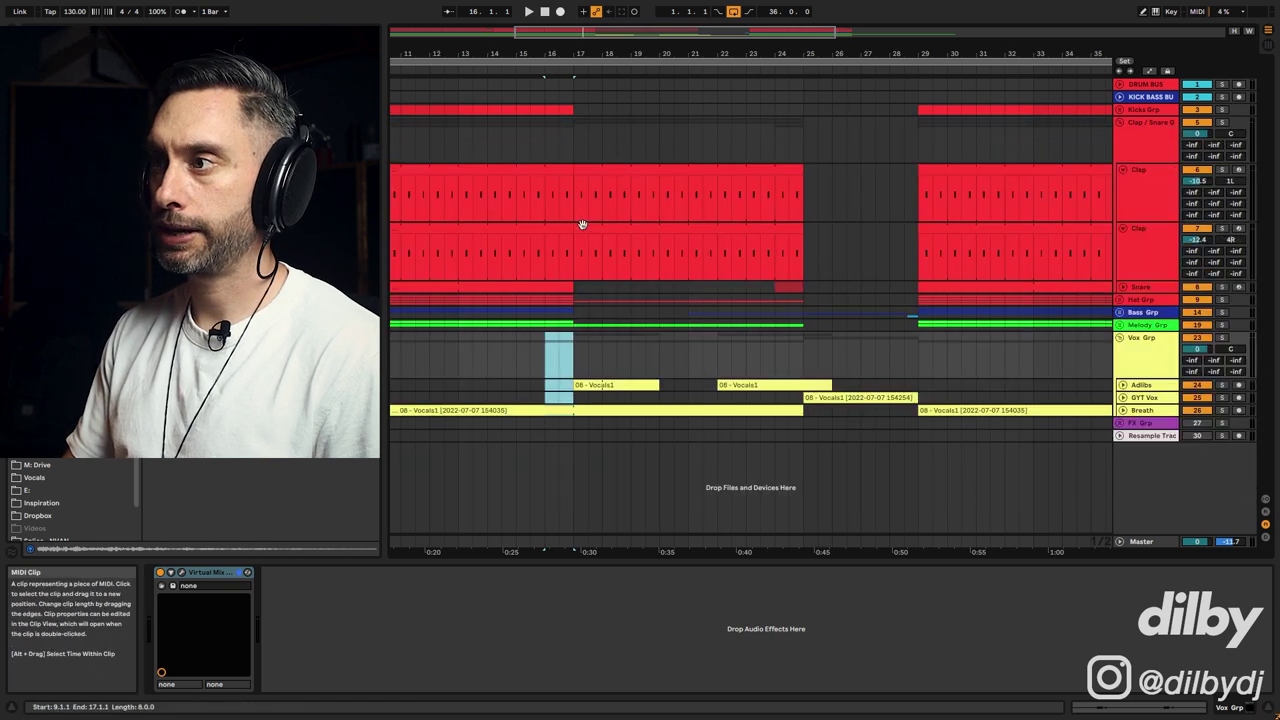
click(1119, 122)
click(558, 150)
key(space)
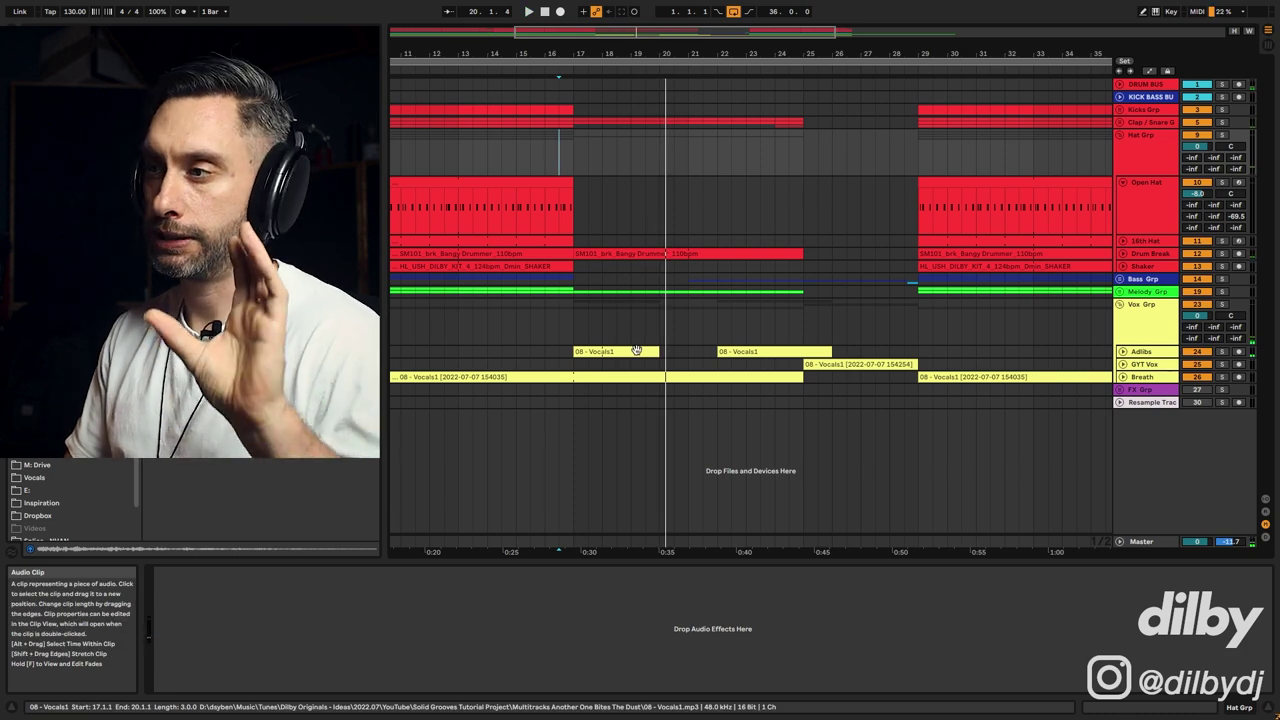
click(692, 320)
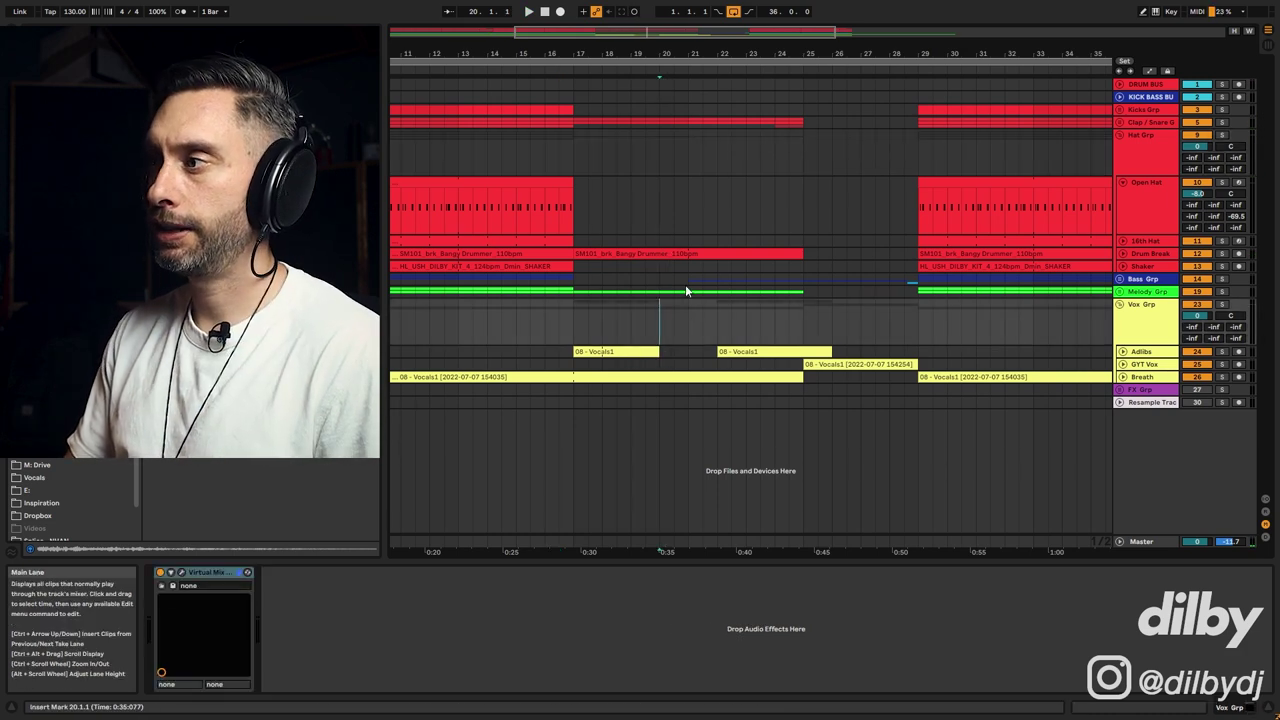
click(1120, 279)
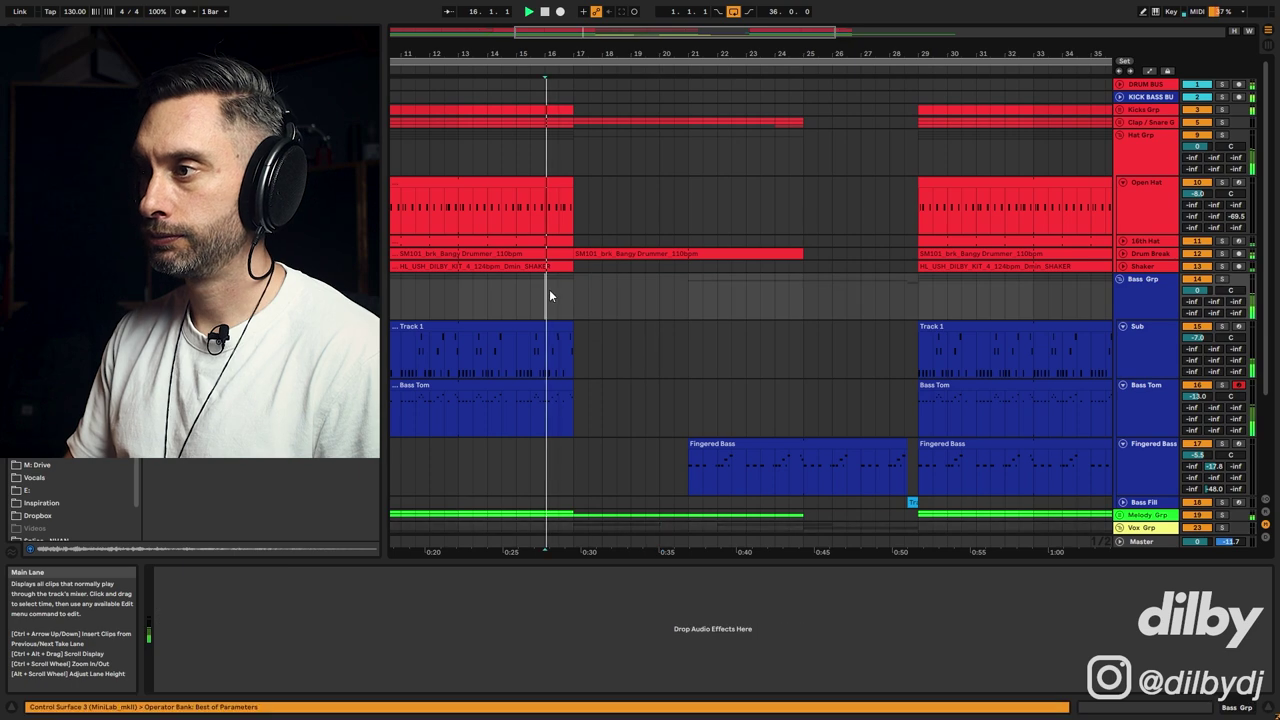
Select the Fingered Bass clip, then unfold the Adlibs track to reveal its vocal clips.
click(722, 444)
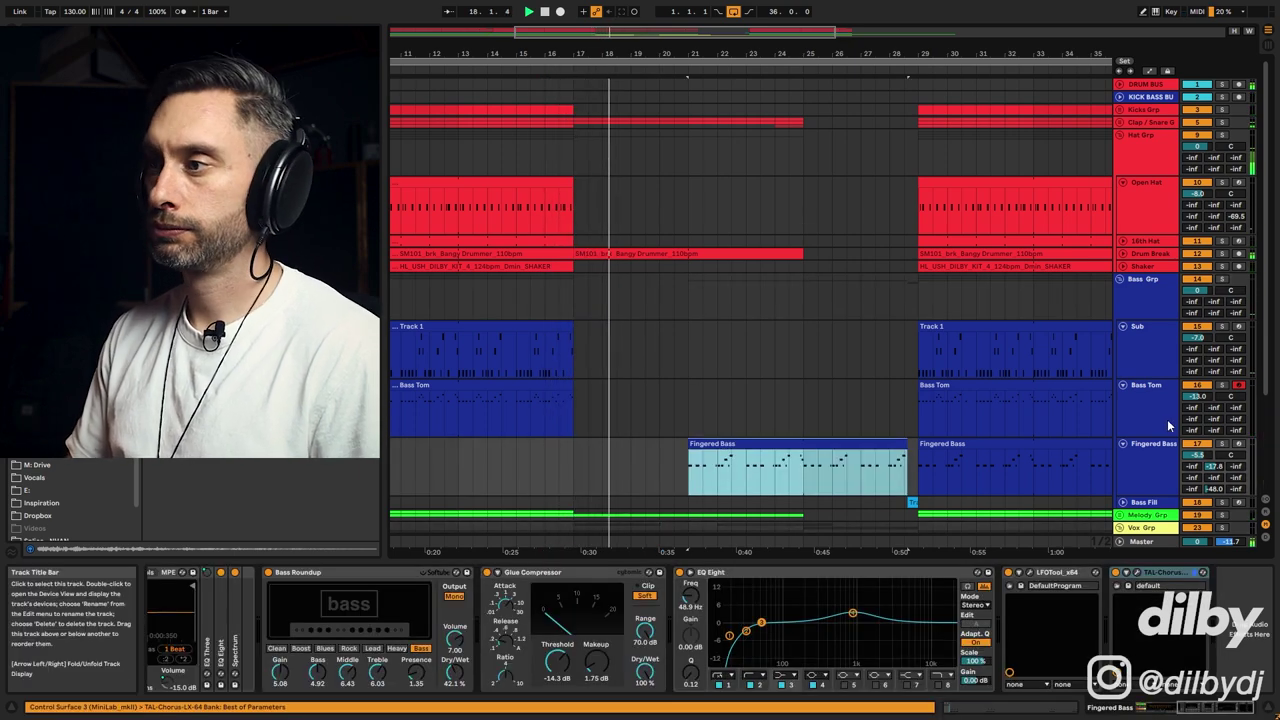
scroll(842, 383, down, 2)
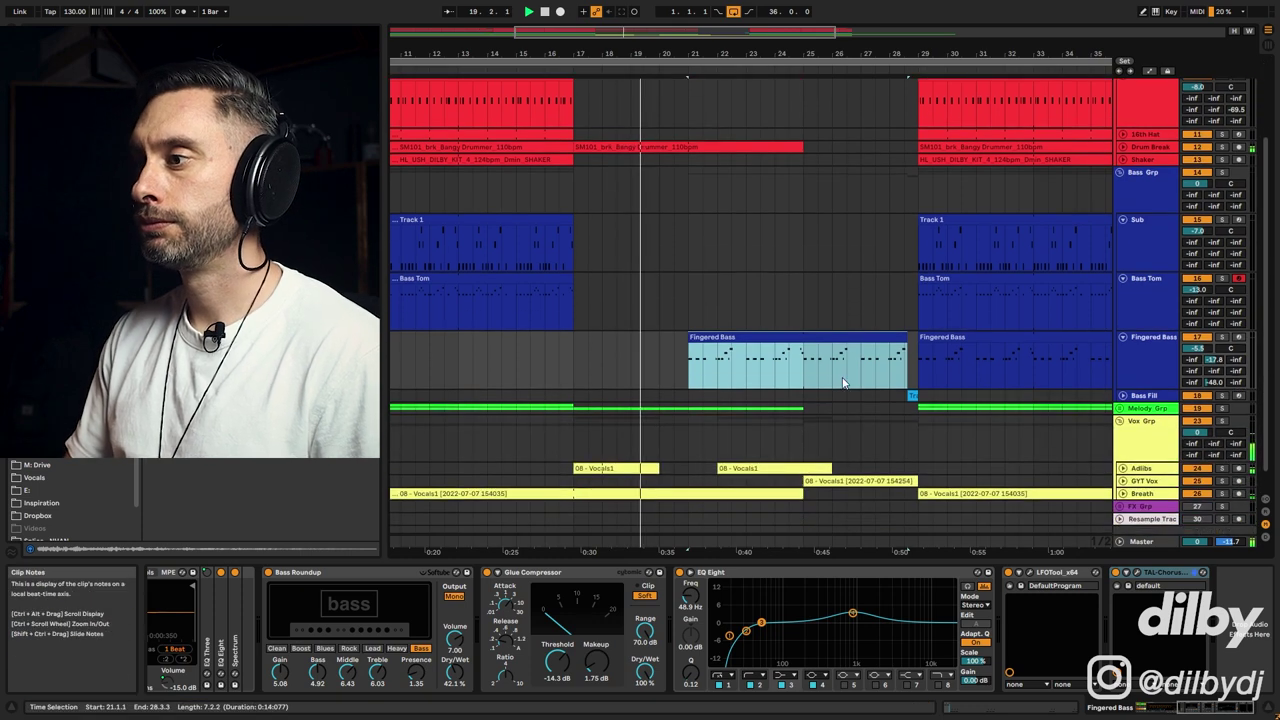
scroll(843, 380, down, 1)
click(1122, 447)
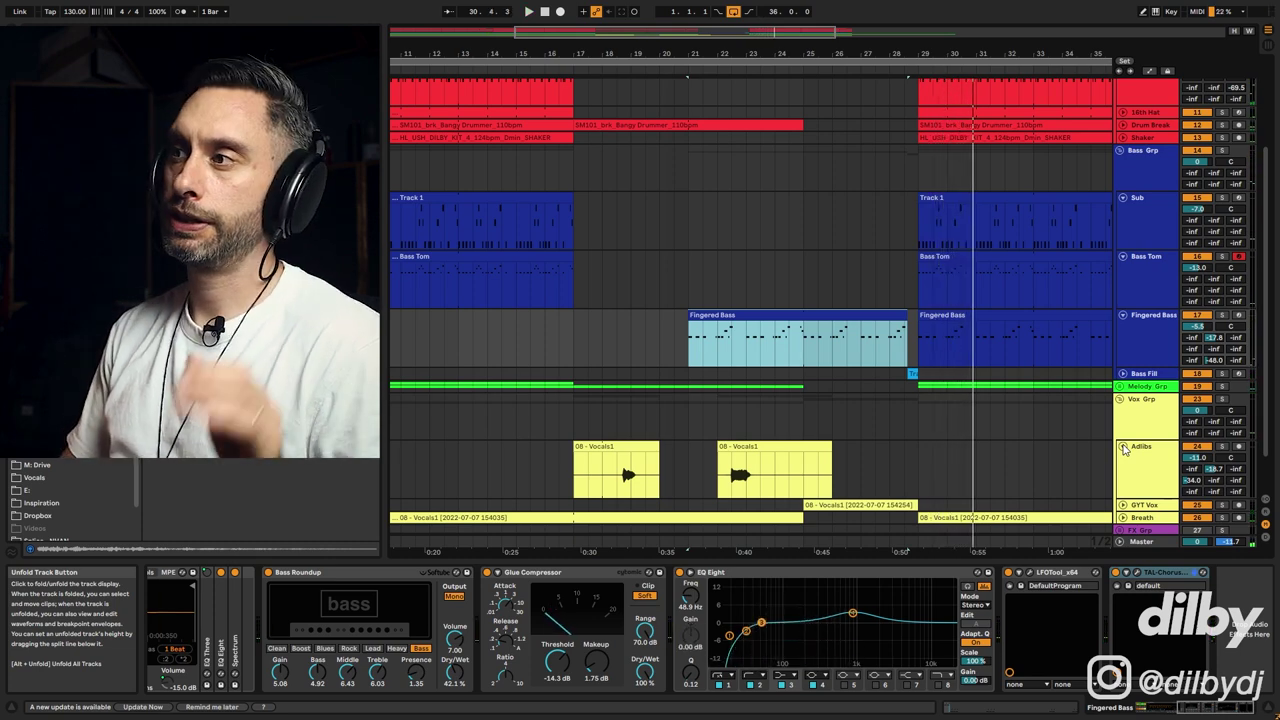
Select the second Adlibs vocal clip and audition it briefly from 22.3.1.
click(788, 265)
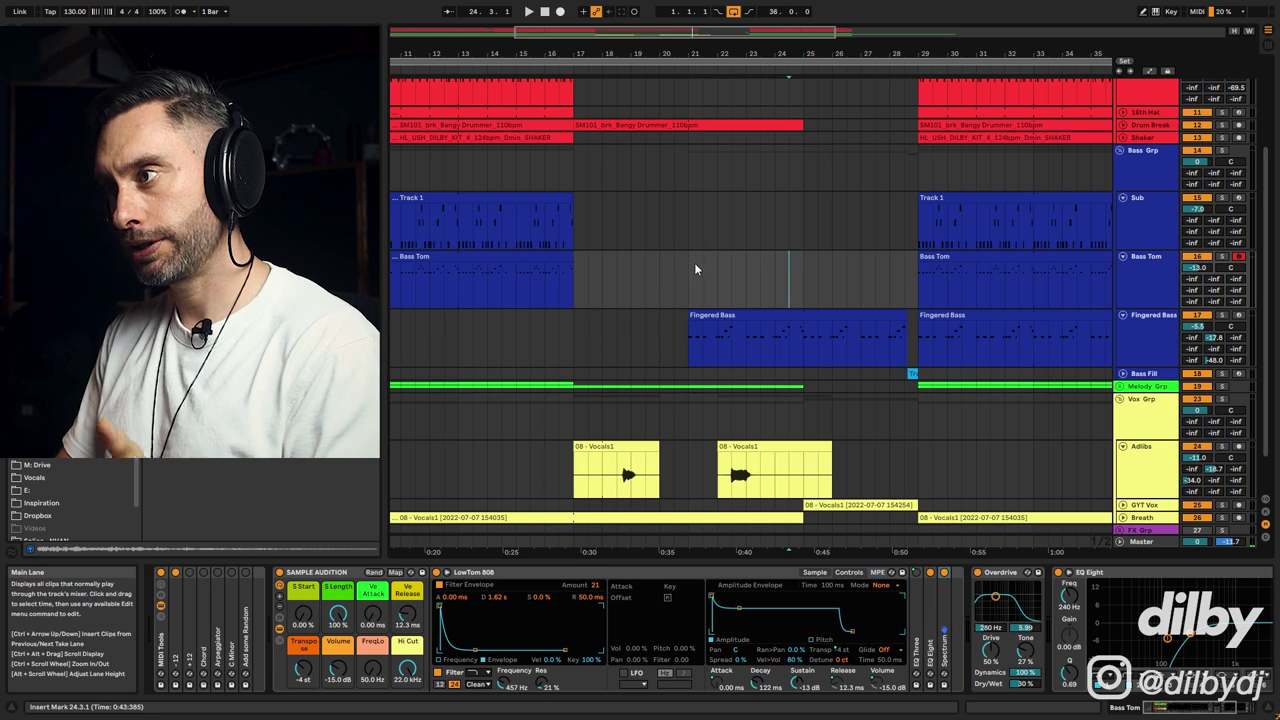
drag(695, 269, 773, 269)
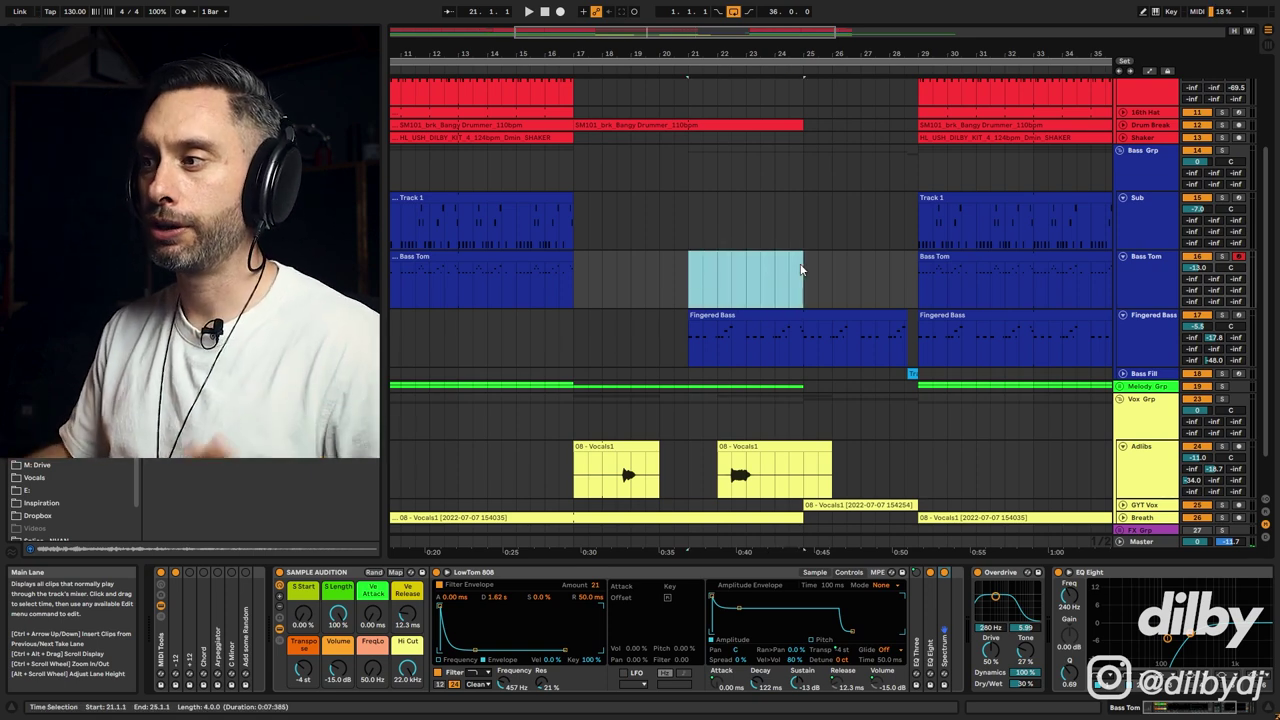
click(686, 426)
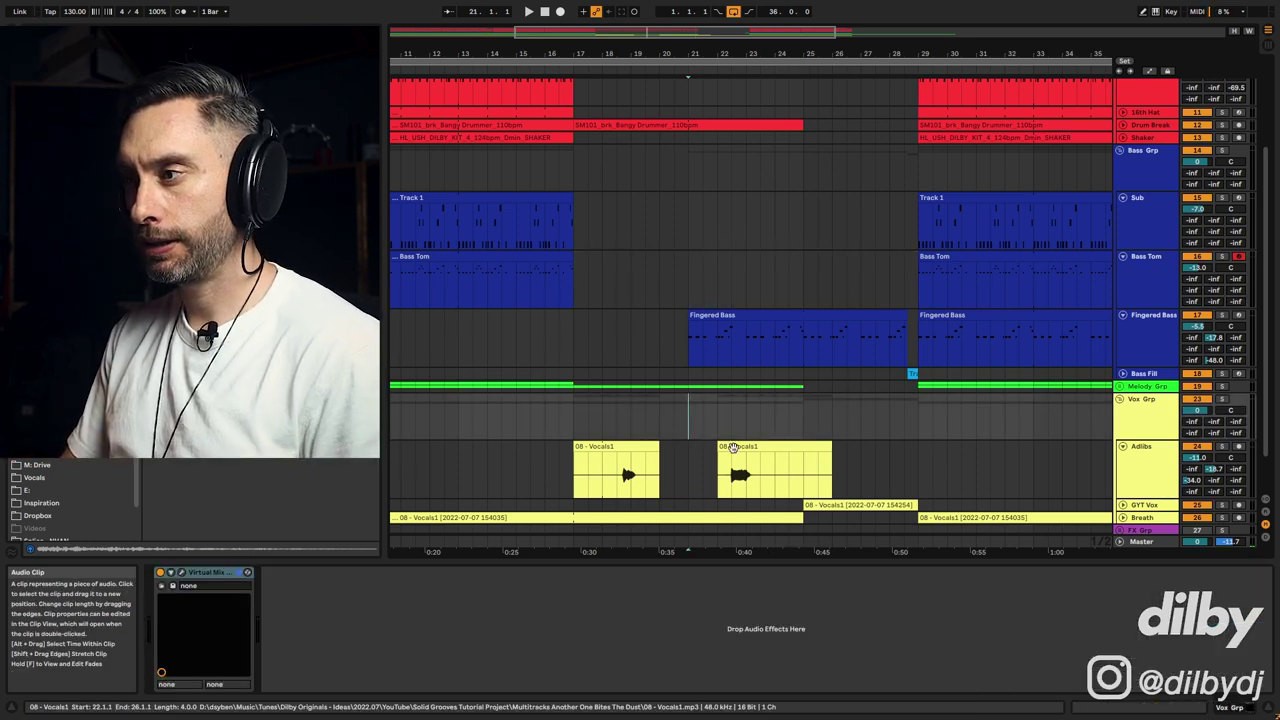
click(735, 448)
click(738, 465)
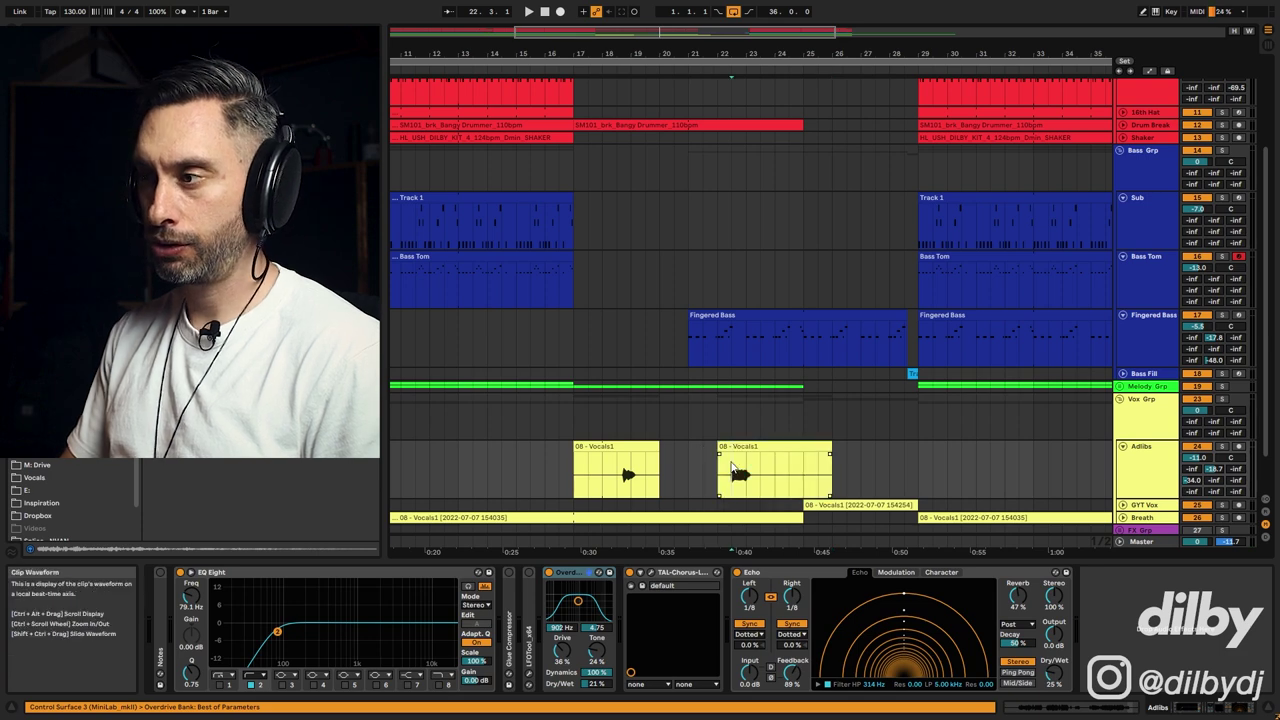
key(space)
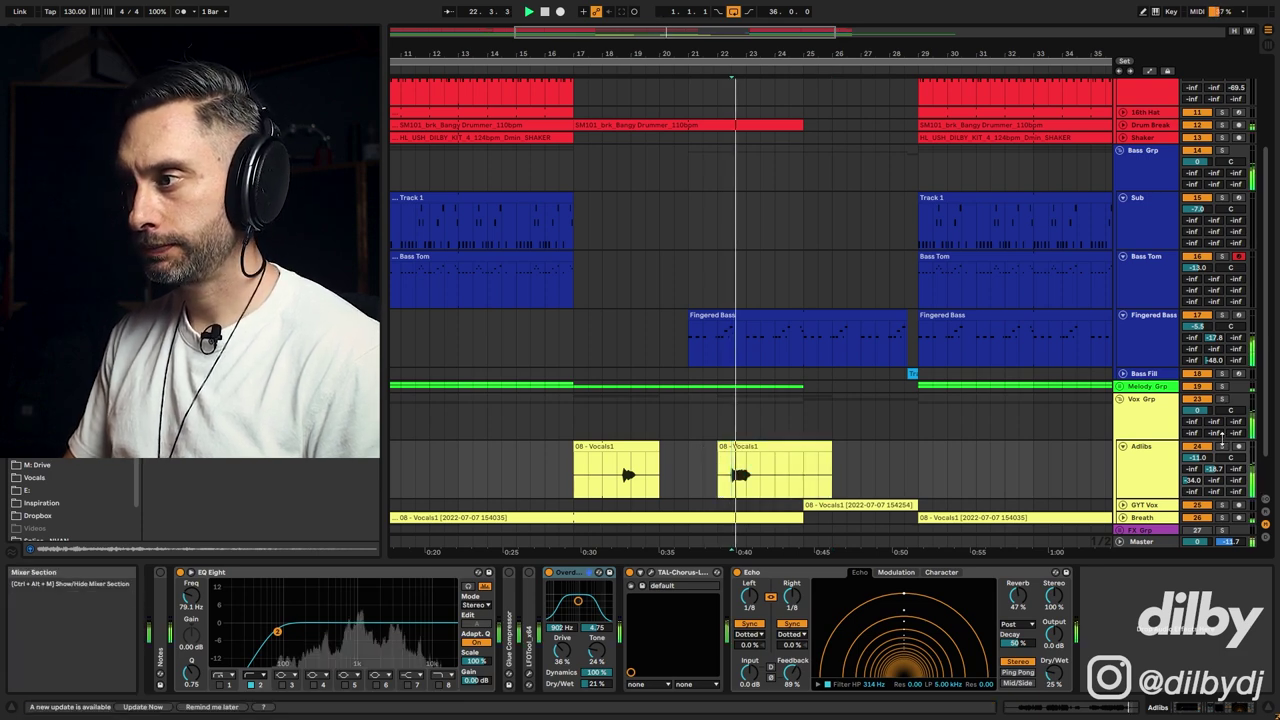
key(space)
Shift the second Adlibs clip about a bar later, play from bar 20, and zoom out.
click(688, 432)
click(751, 447)
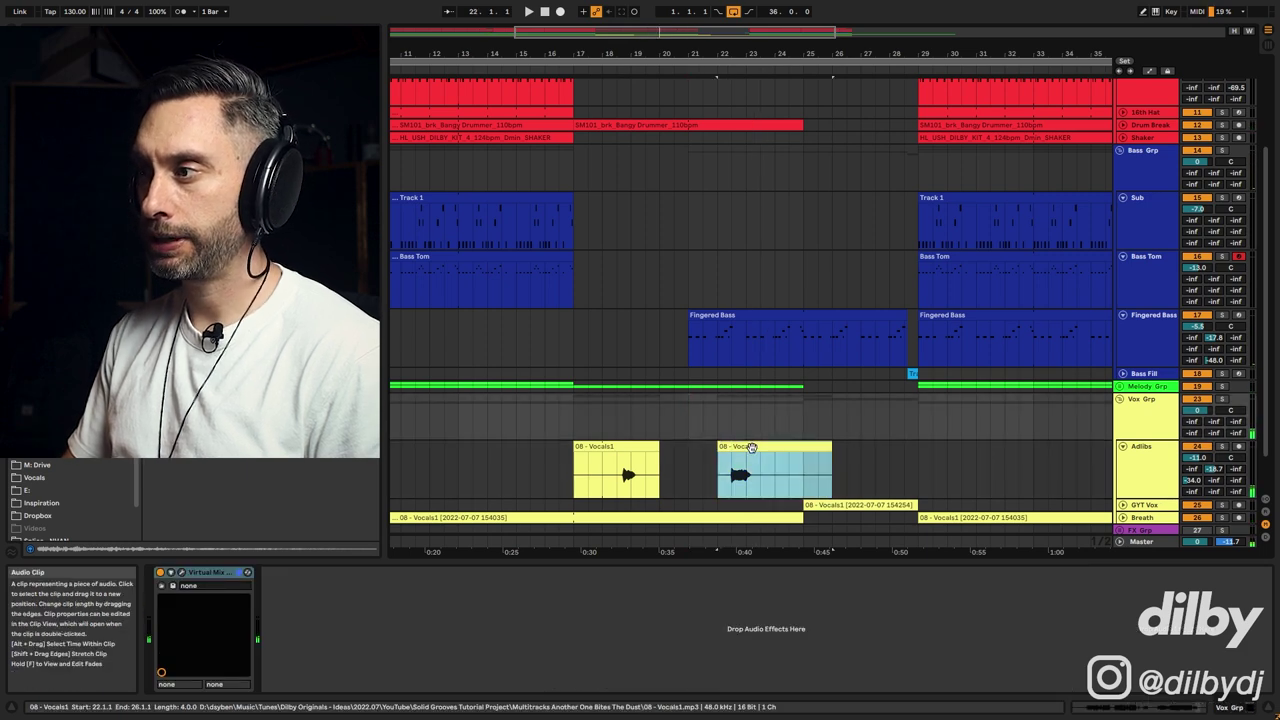
drag(751, 447, 855, 427)
click(807, 423)
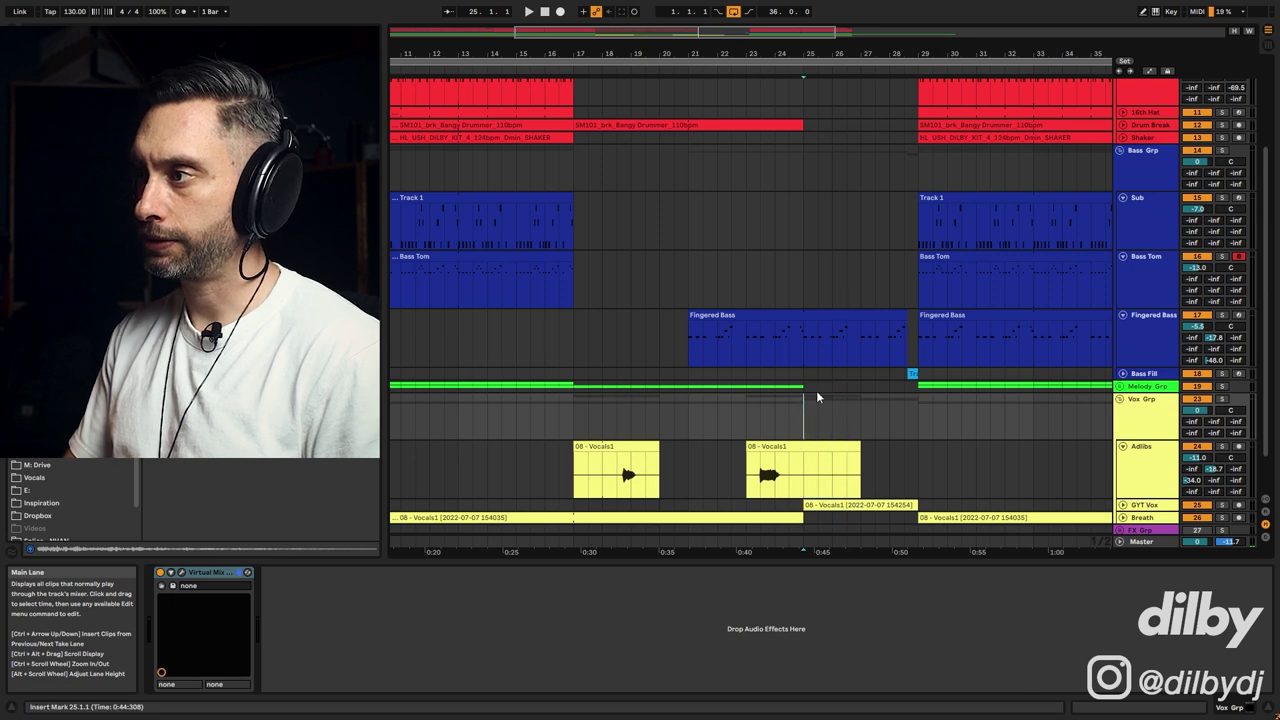
click(660, 420)
key(space)
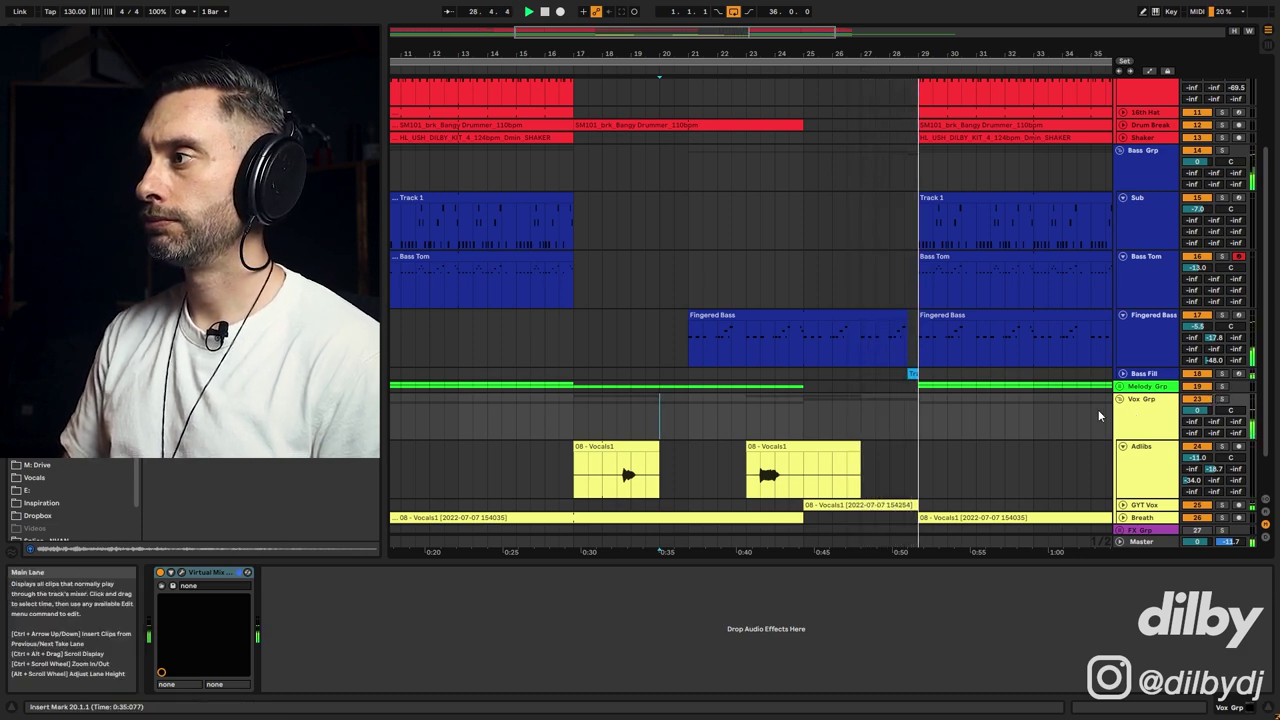
drag(998, 40, 997, 33)
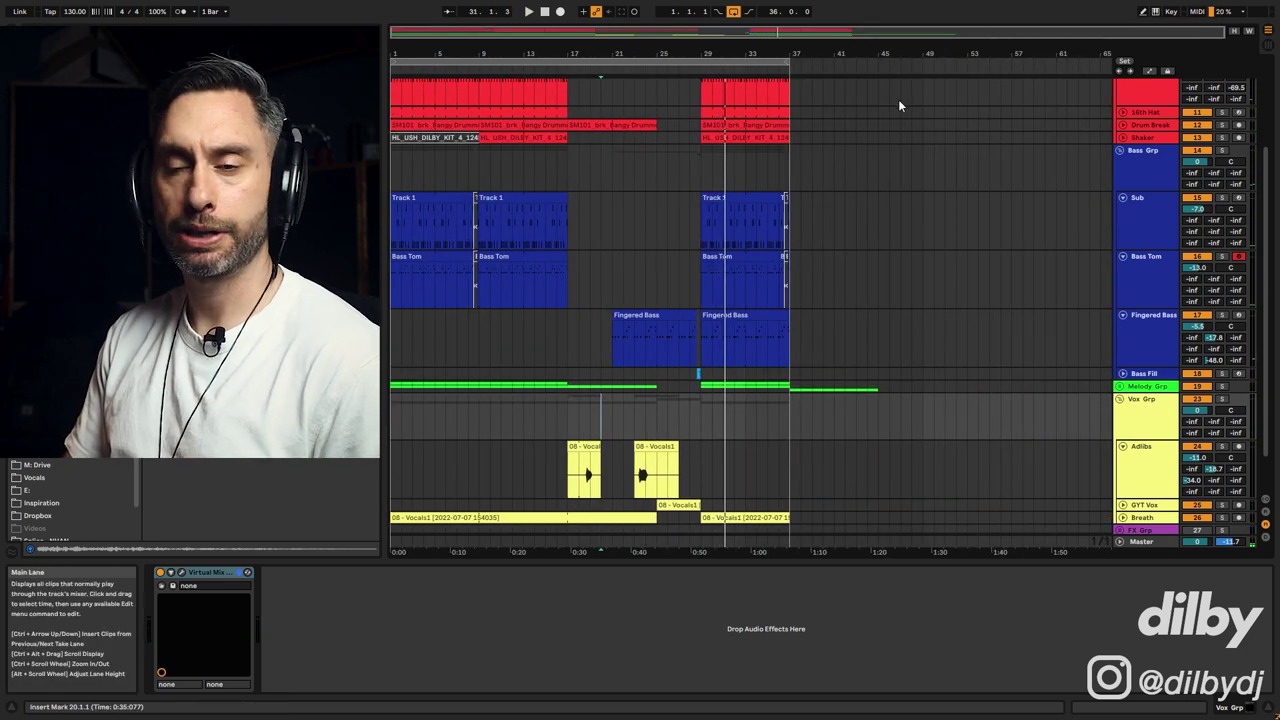
click(793, 220)
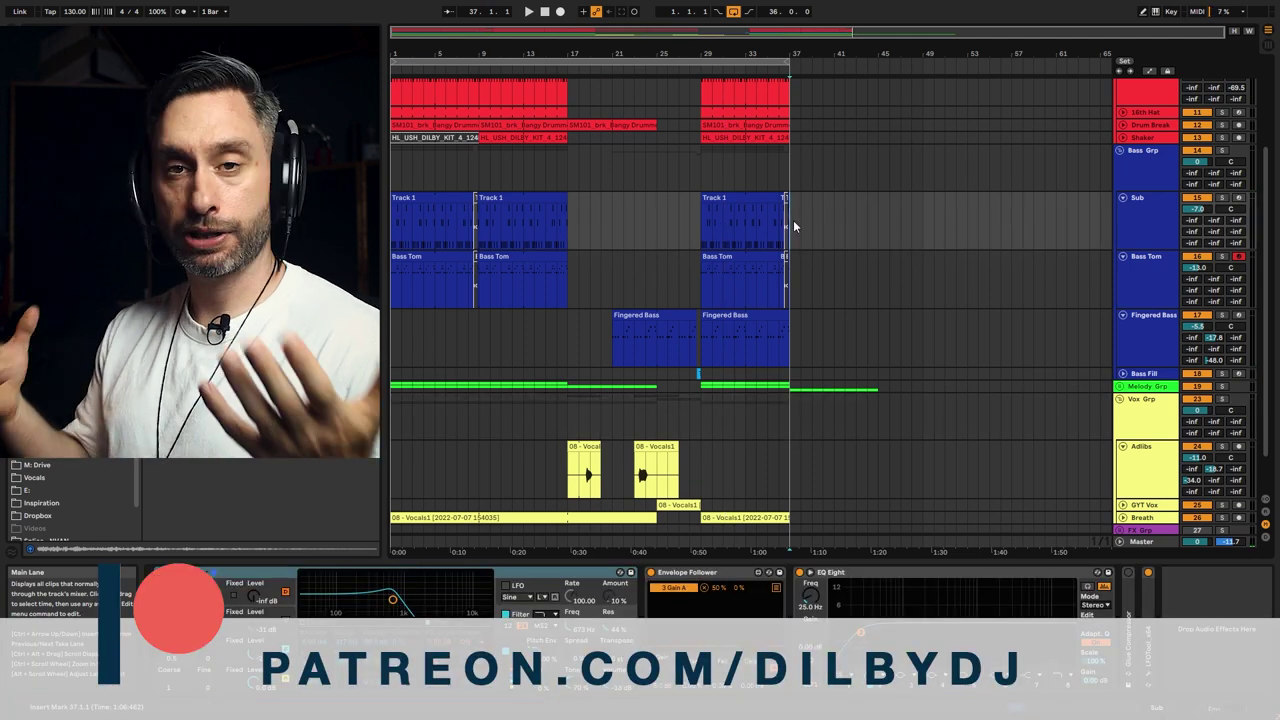